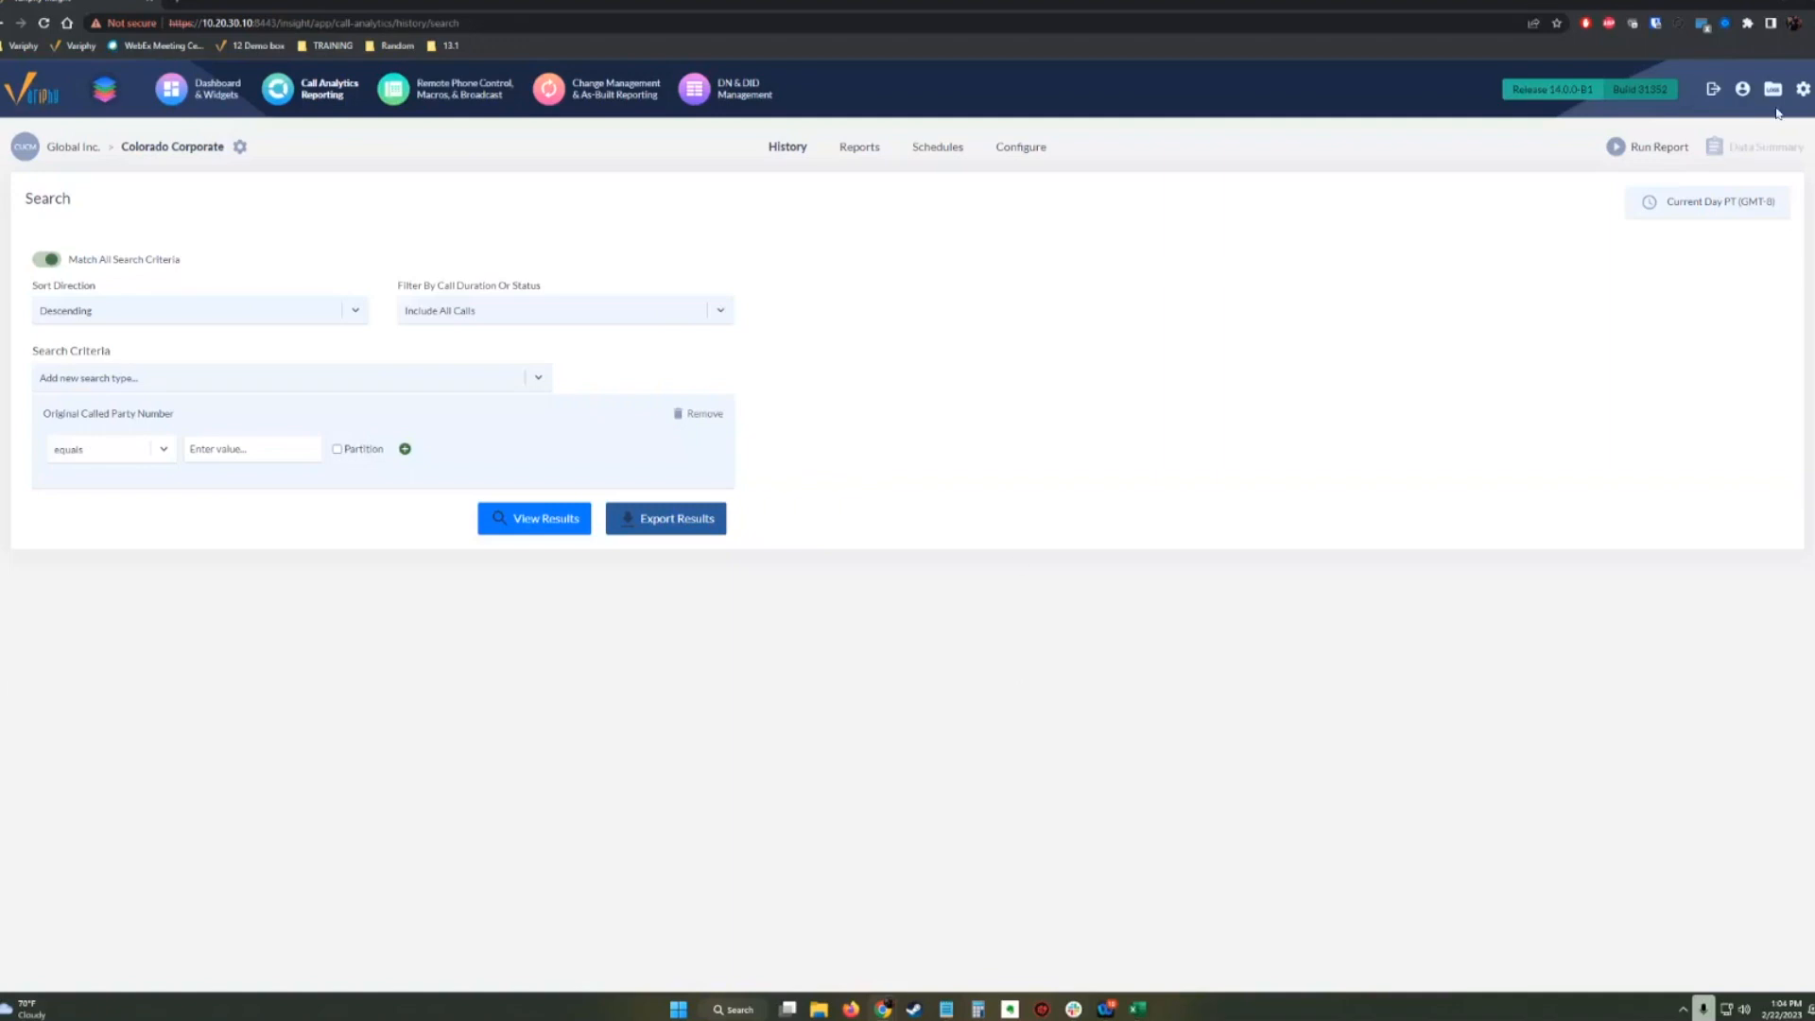
Open the CUCM Subsets configuration page and view the available CUCM clusters without changing the selected one.
mouse_move(1802, 90)
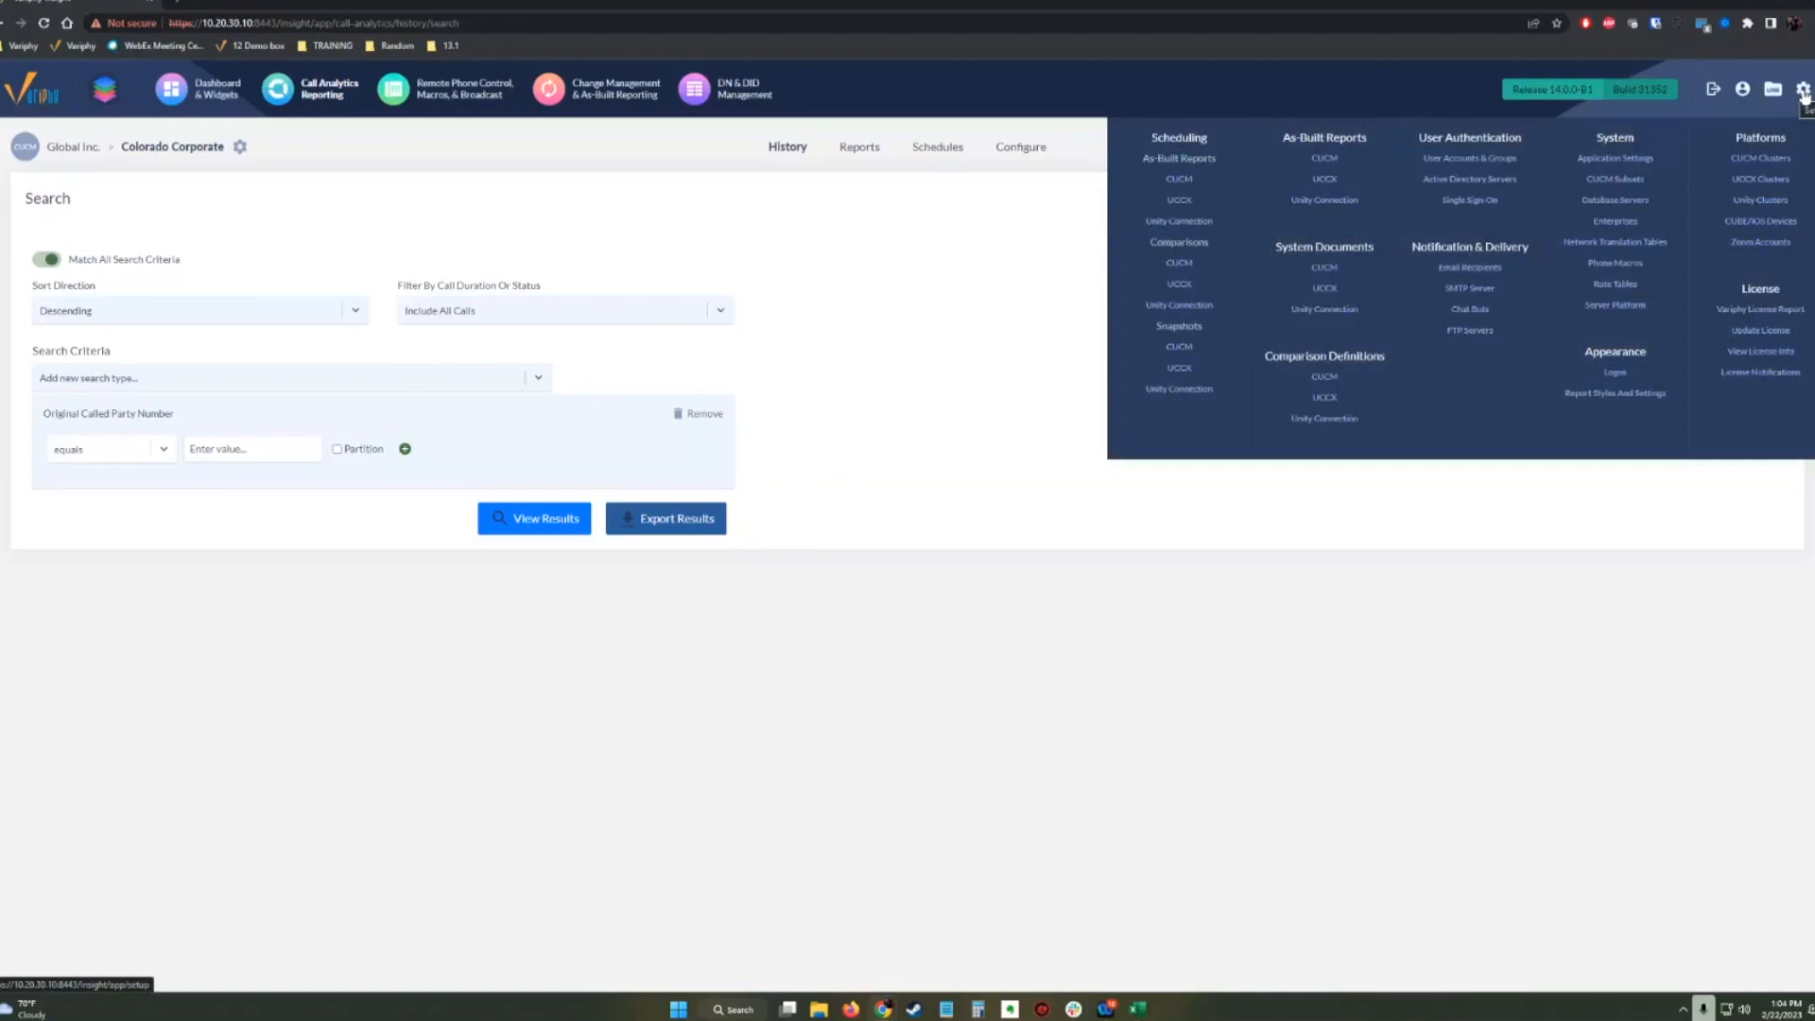
click(1613, 180)
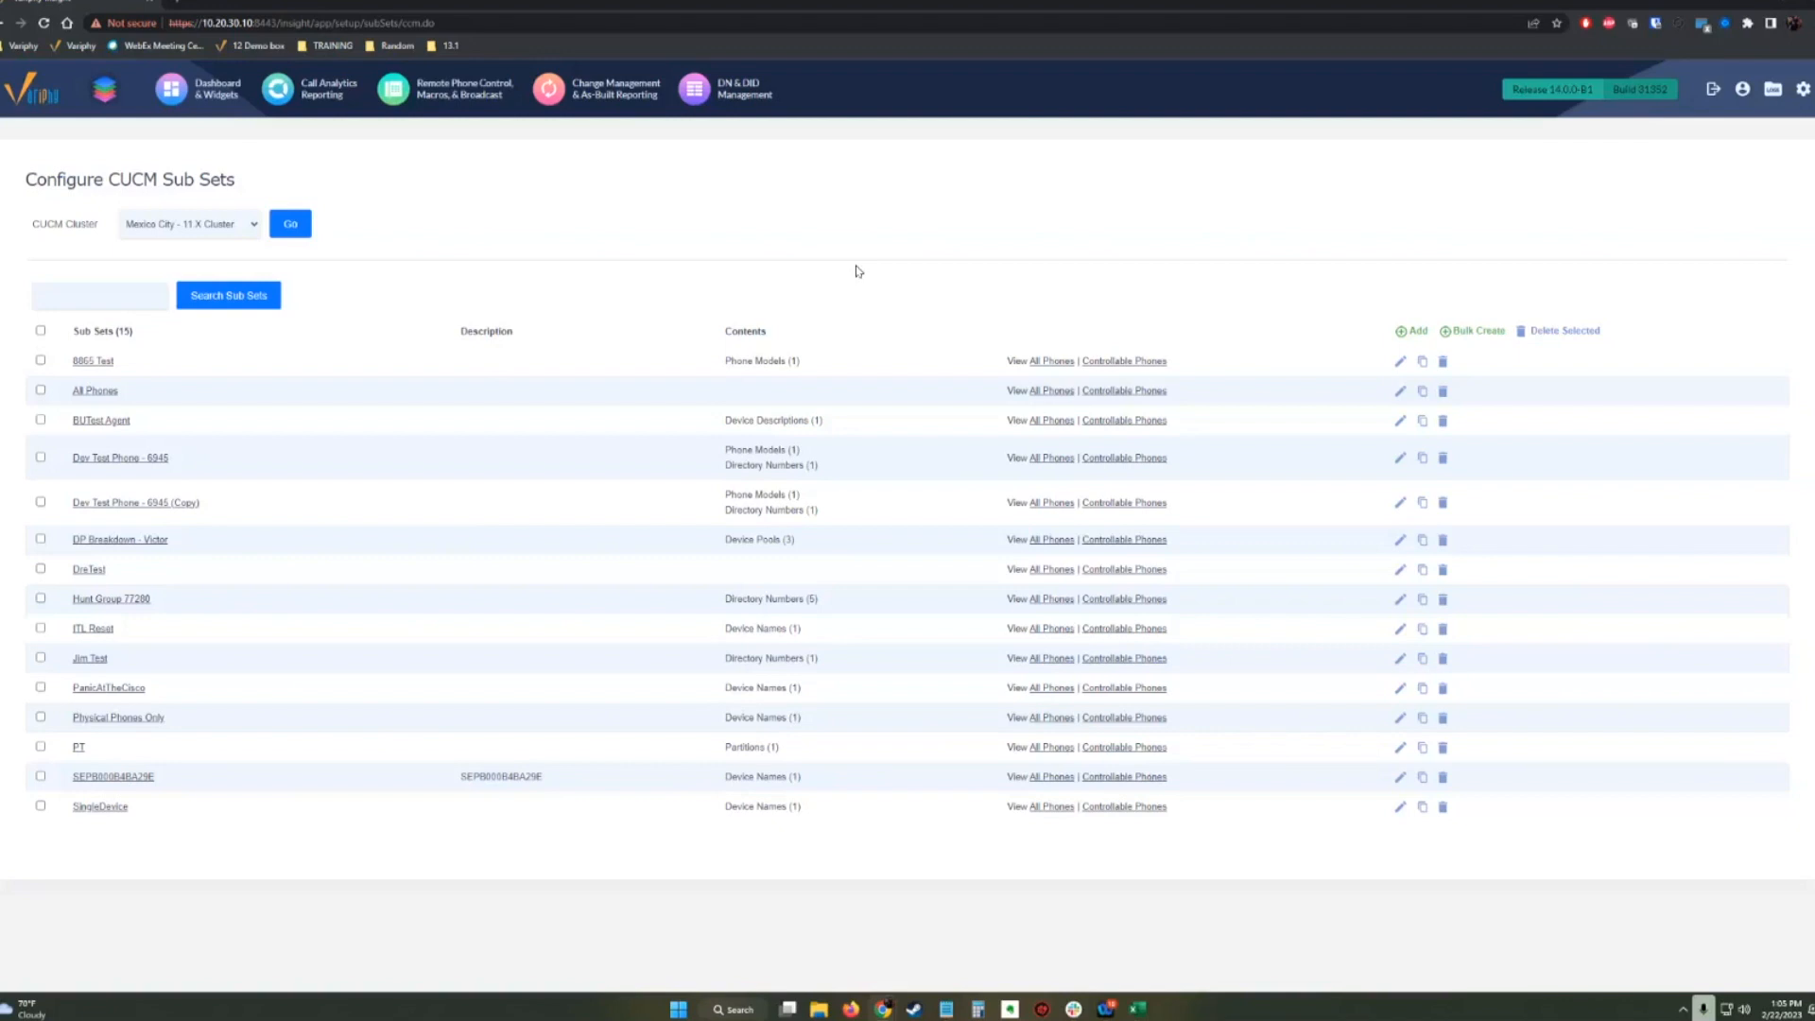
click(214, 225)
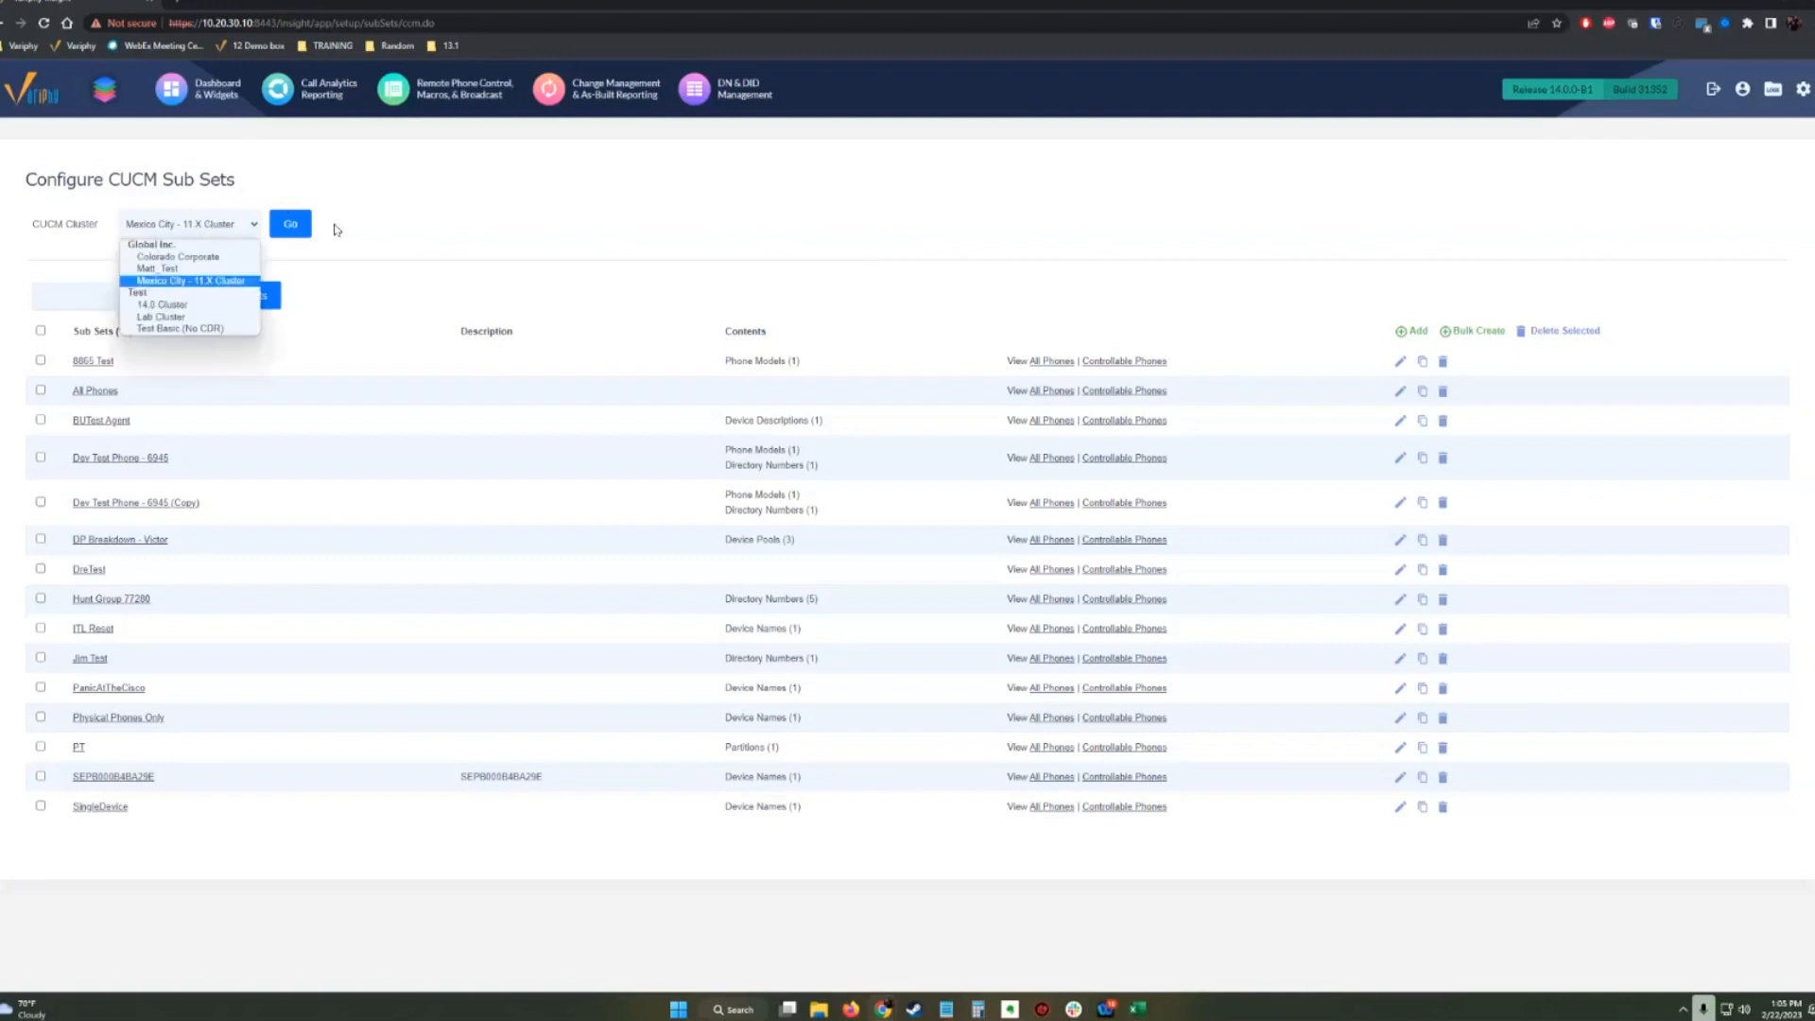
key(Up)
key(Up)
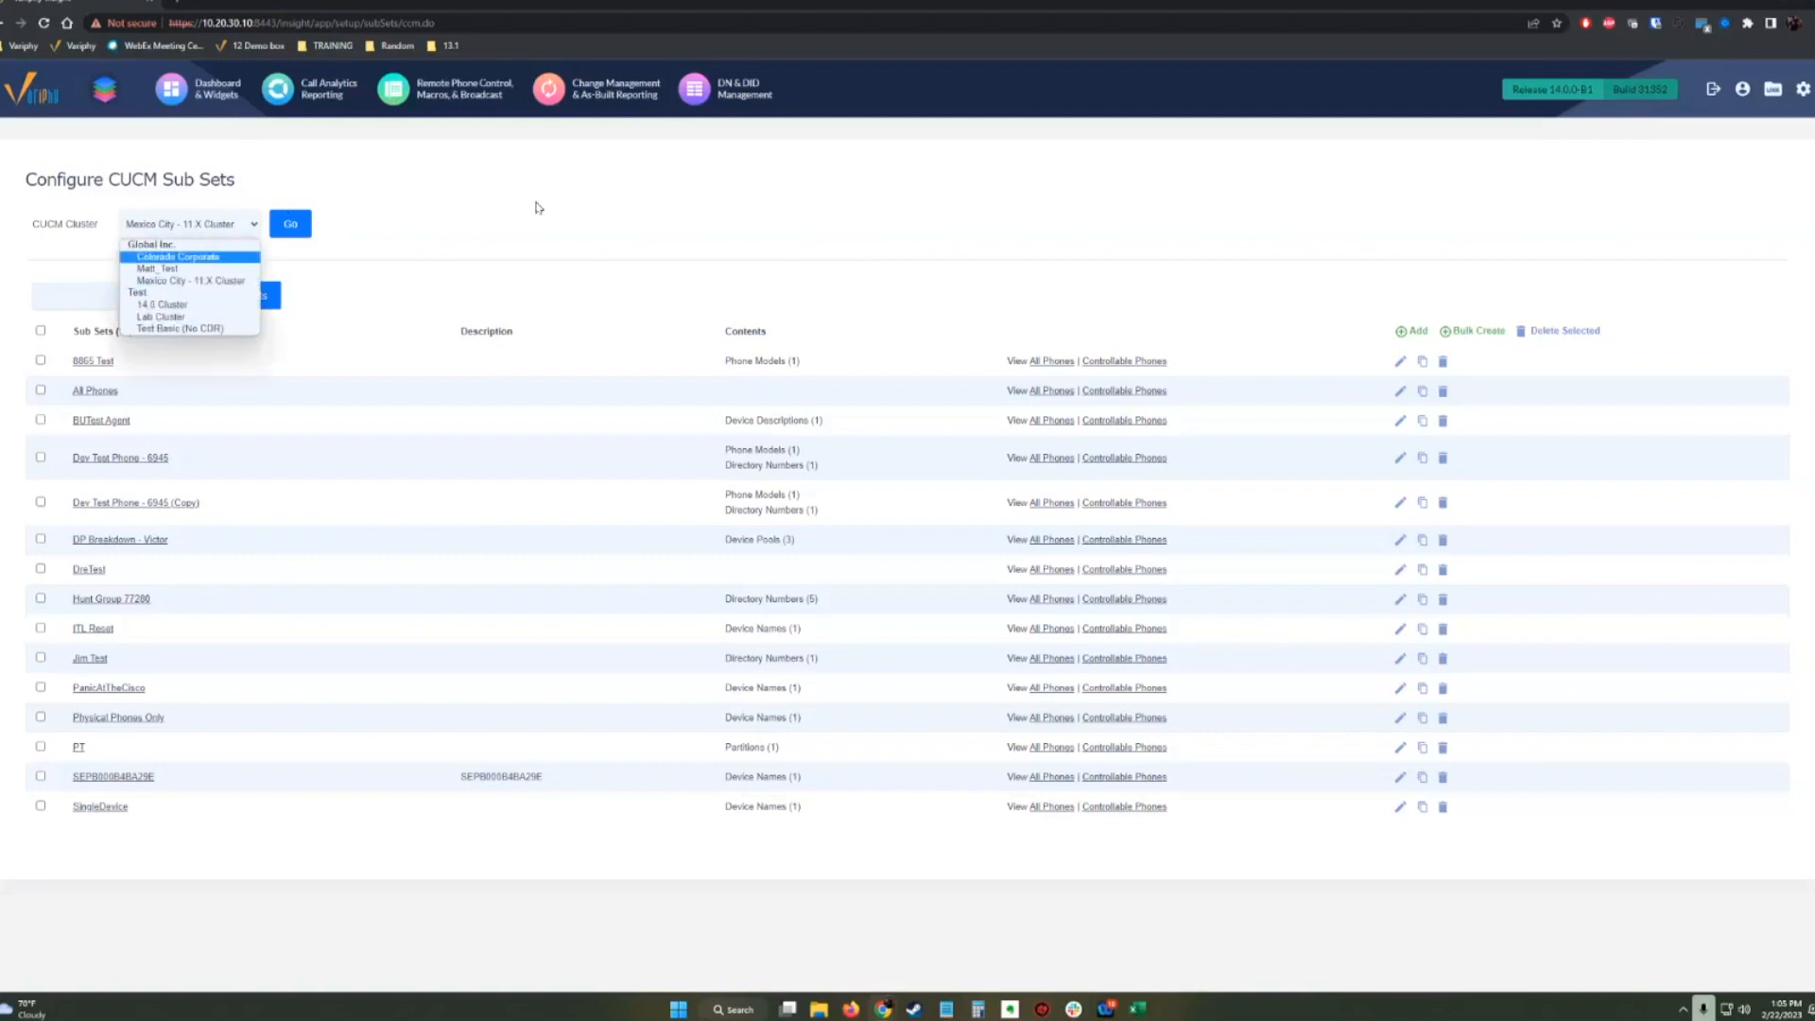
click(155, 233)
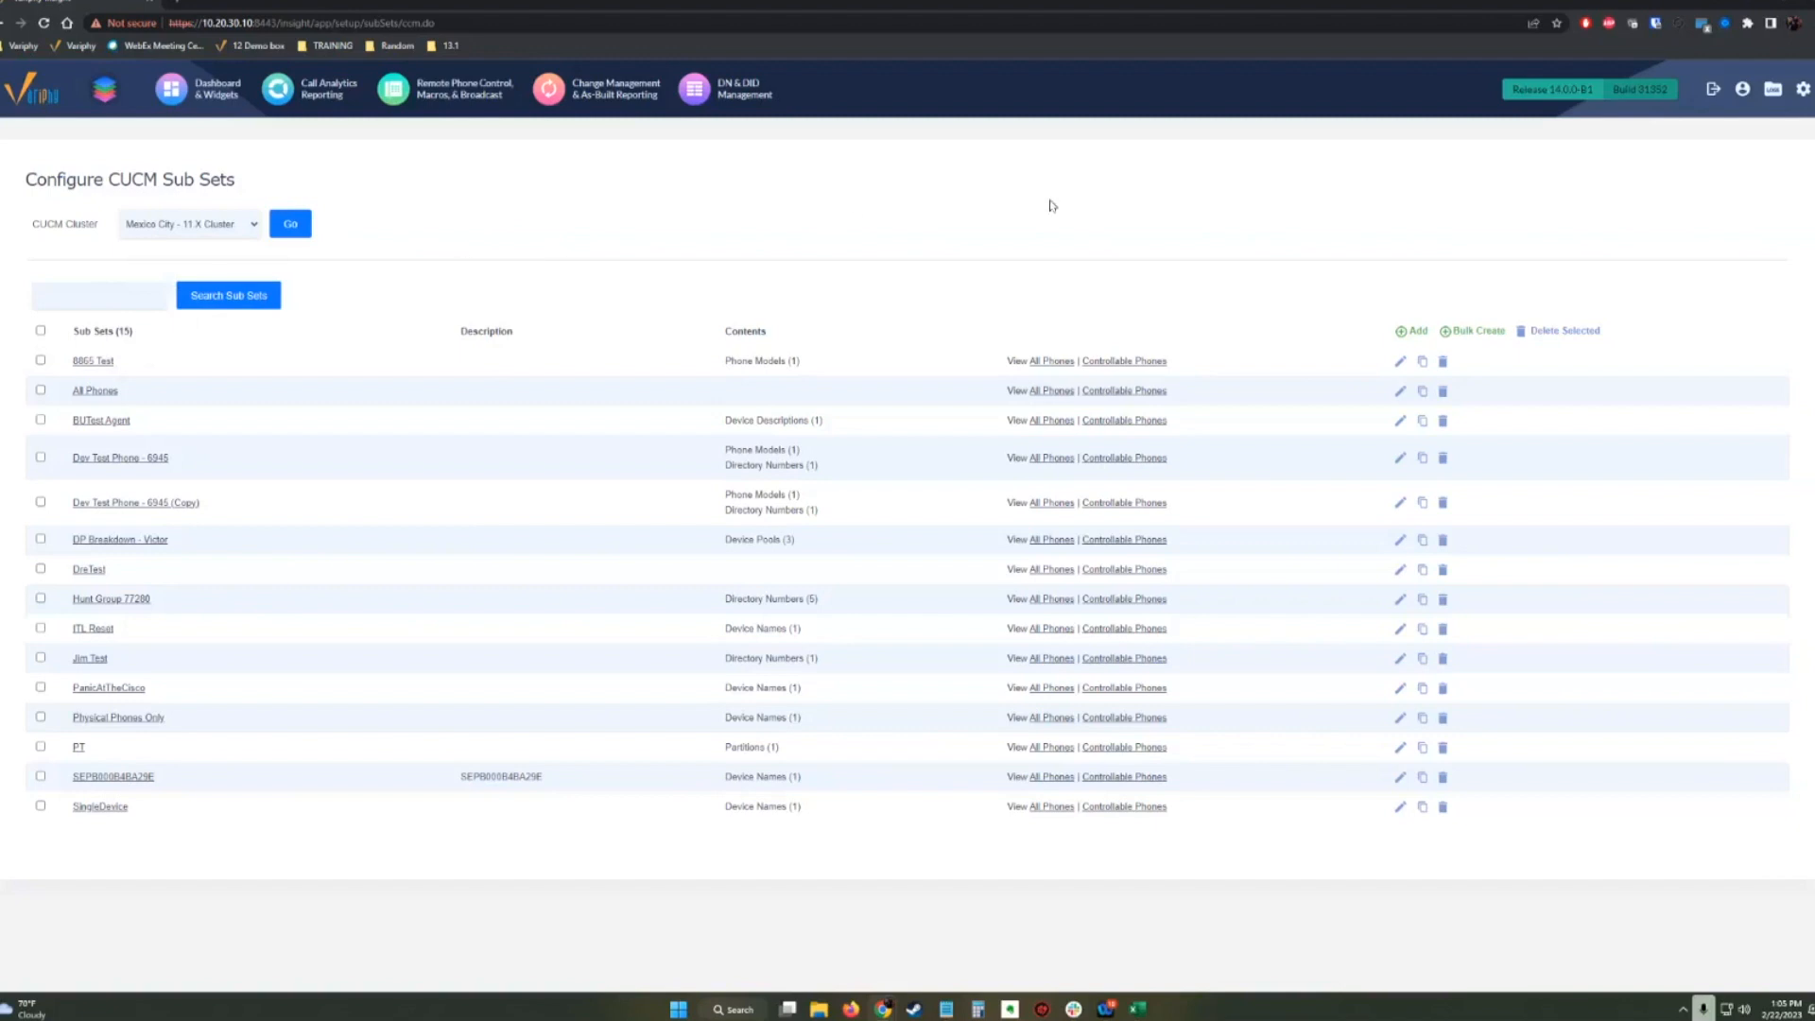
Add a new CUCM sub set and name it "Phone Models 88XX", leaving the description empty.
click(1410, 333)
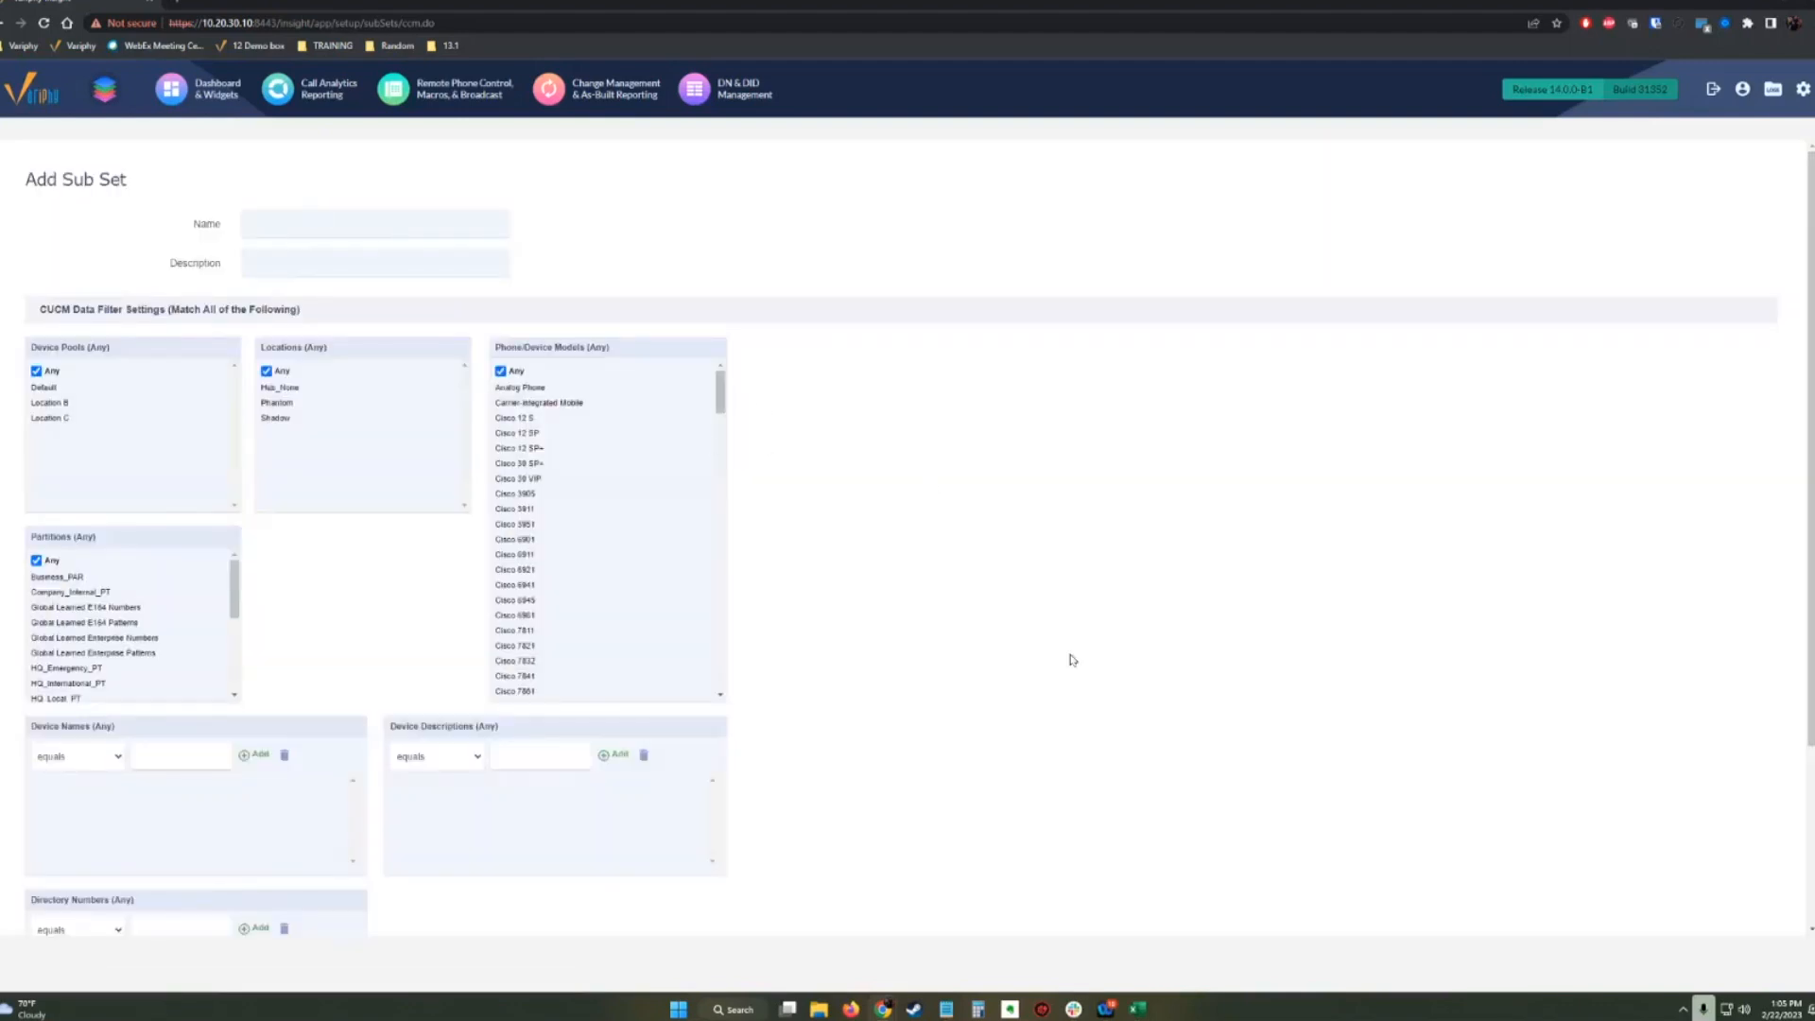
click(348, 224)
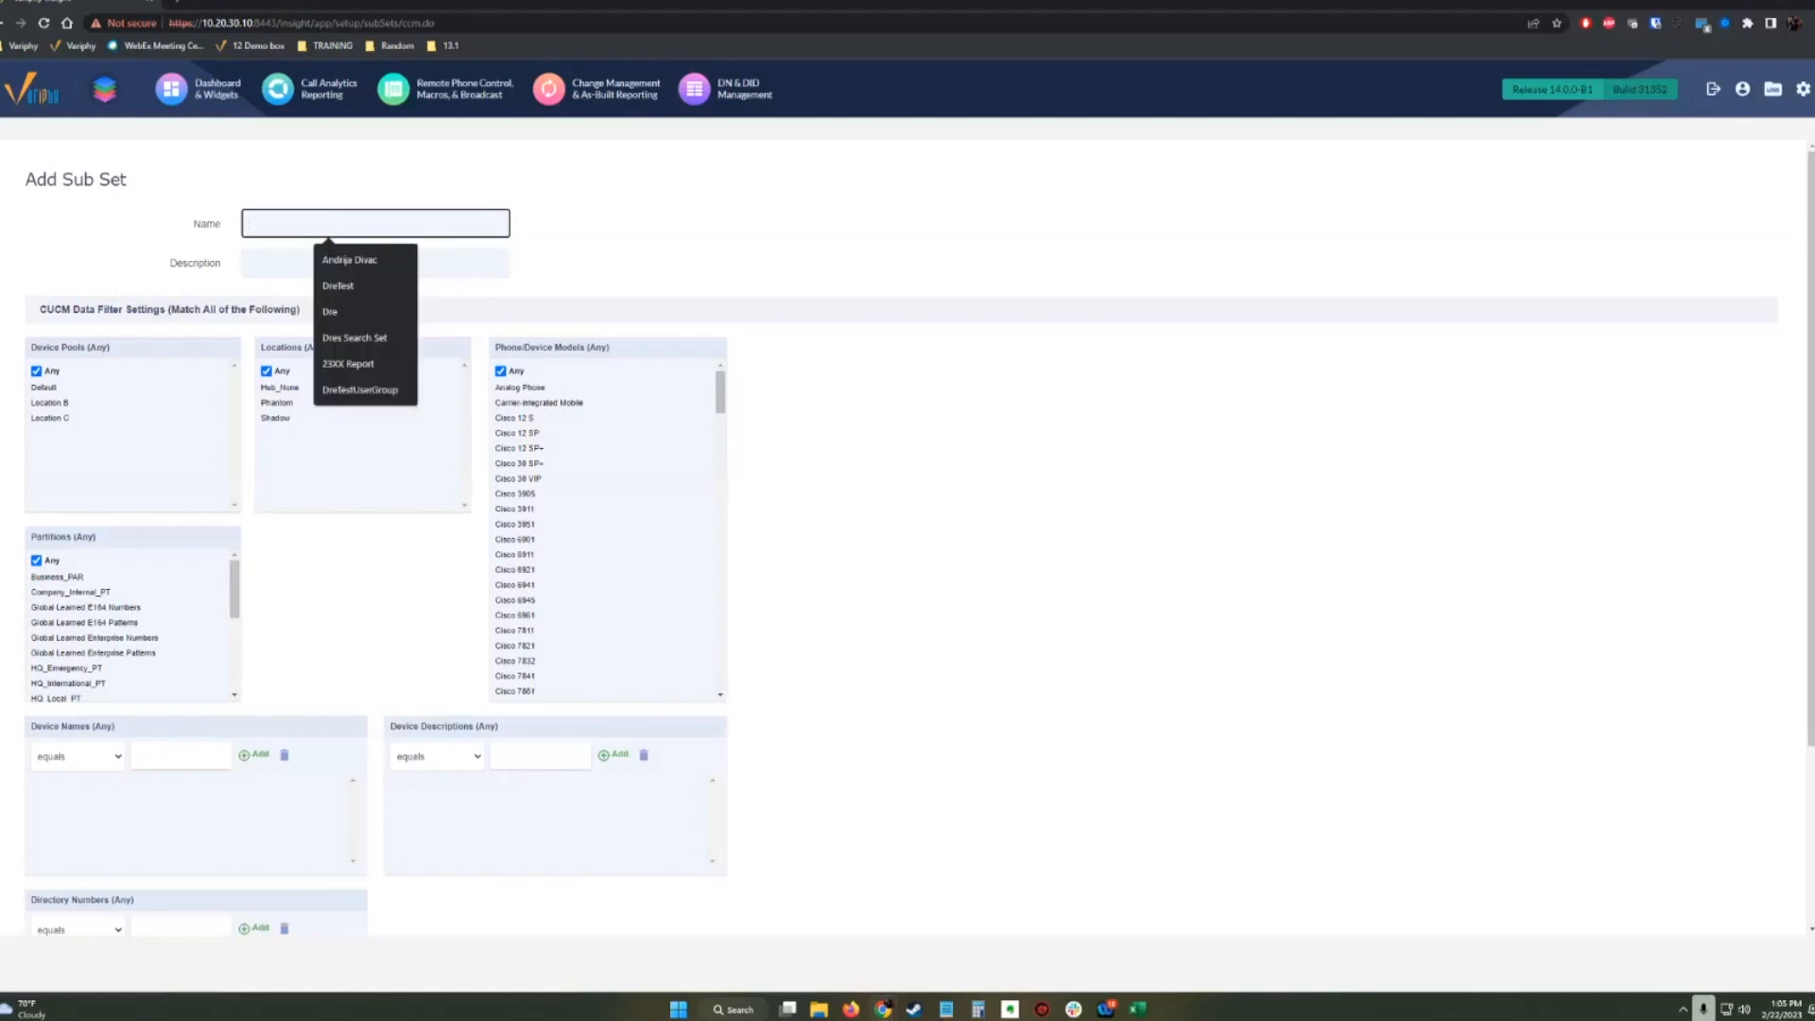
click(833, 327)
click(348, 224)
text(Phone Models)
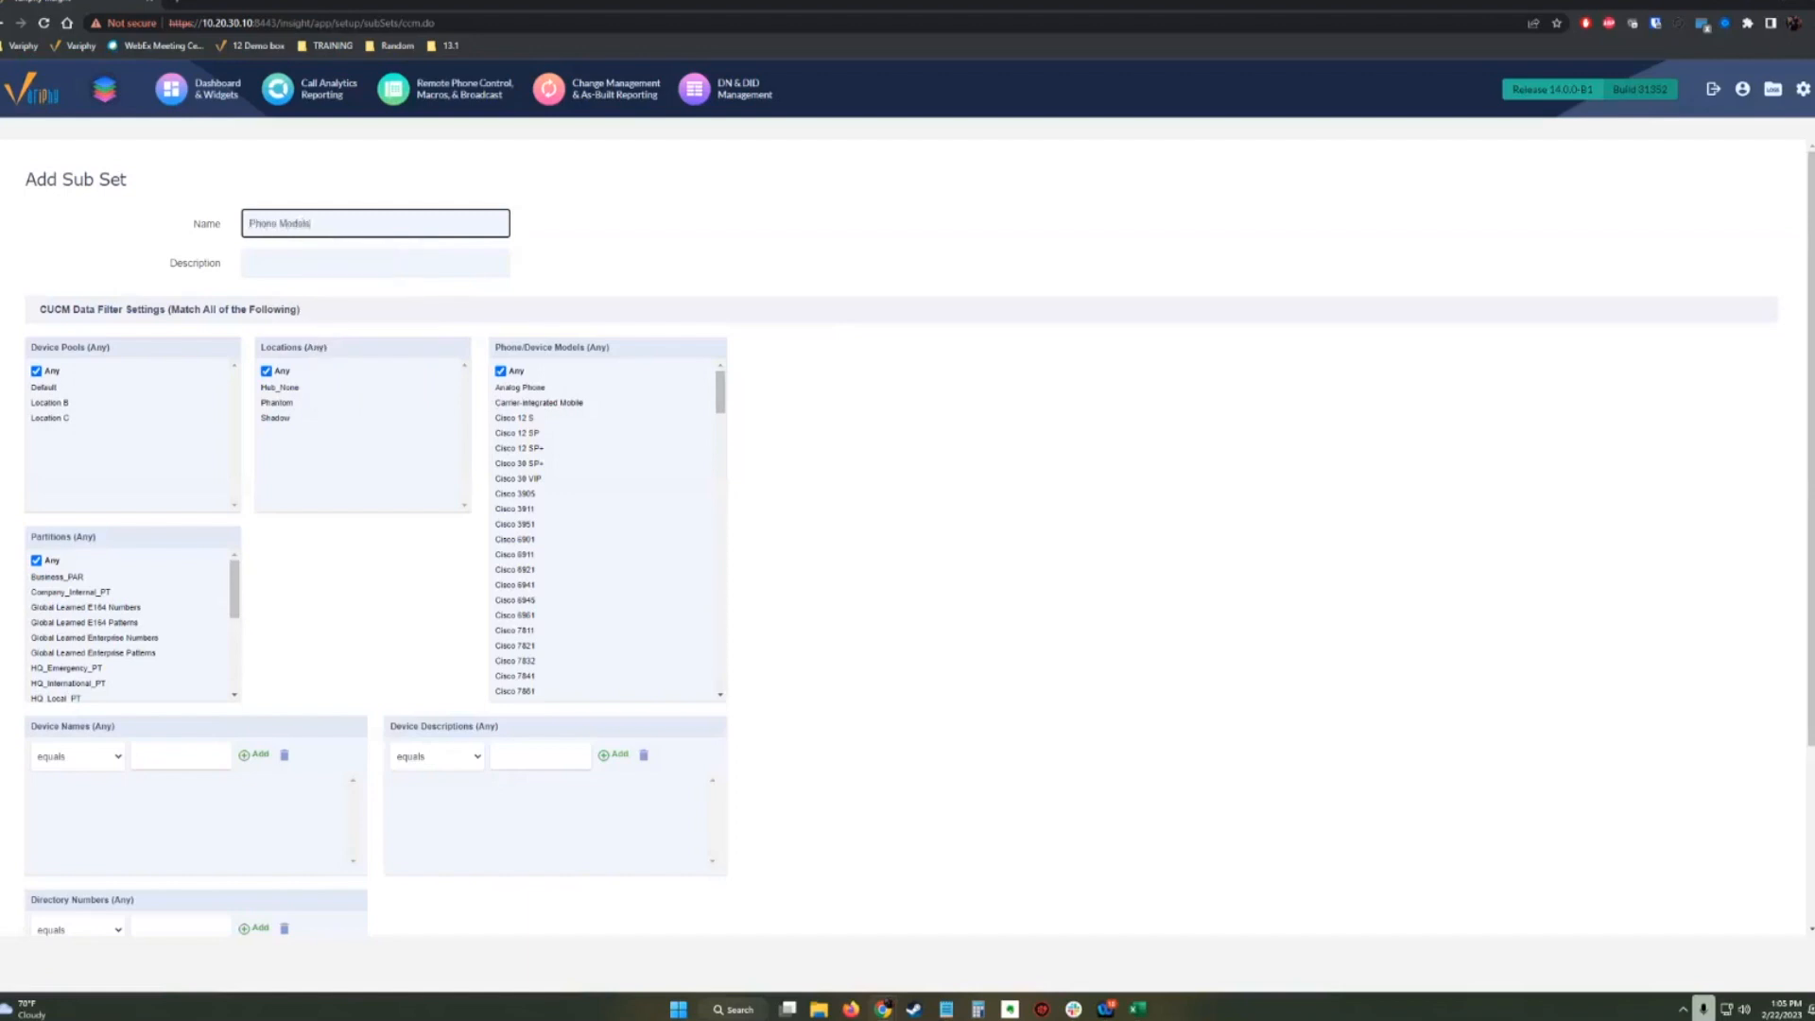
click(373, 264)
click(1105, 582)
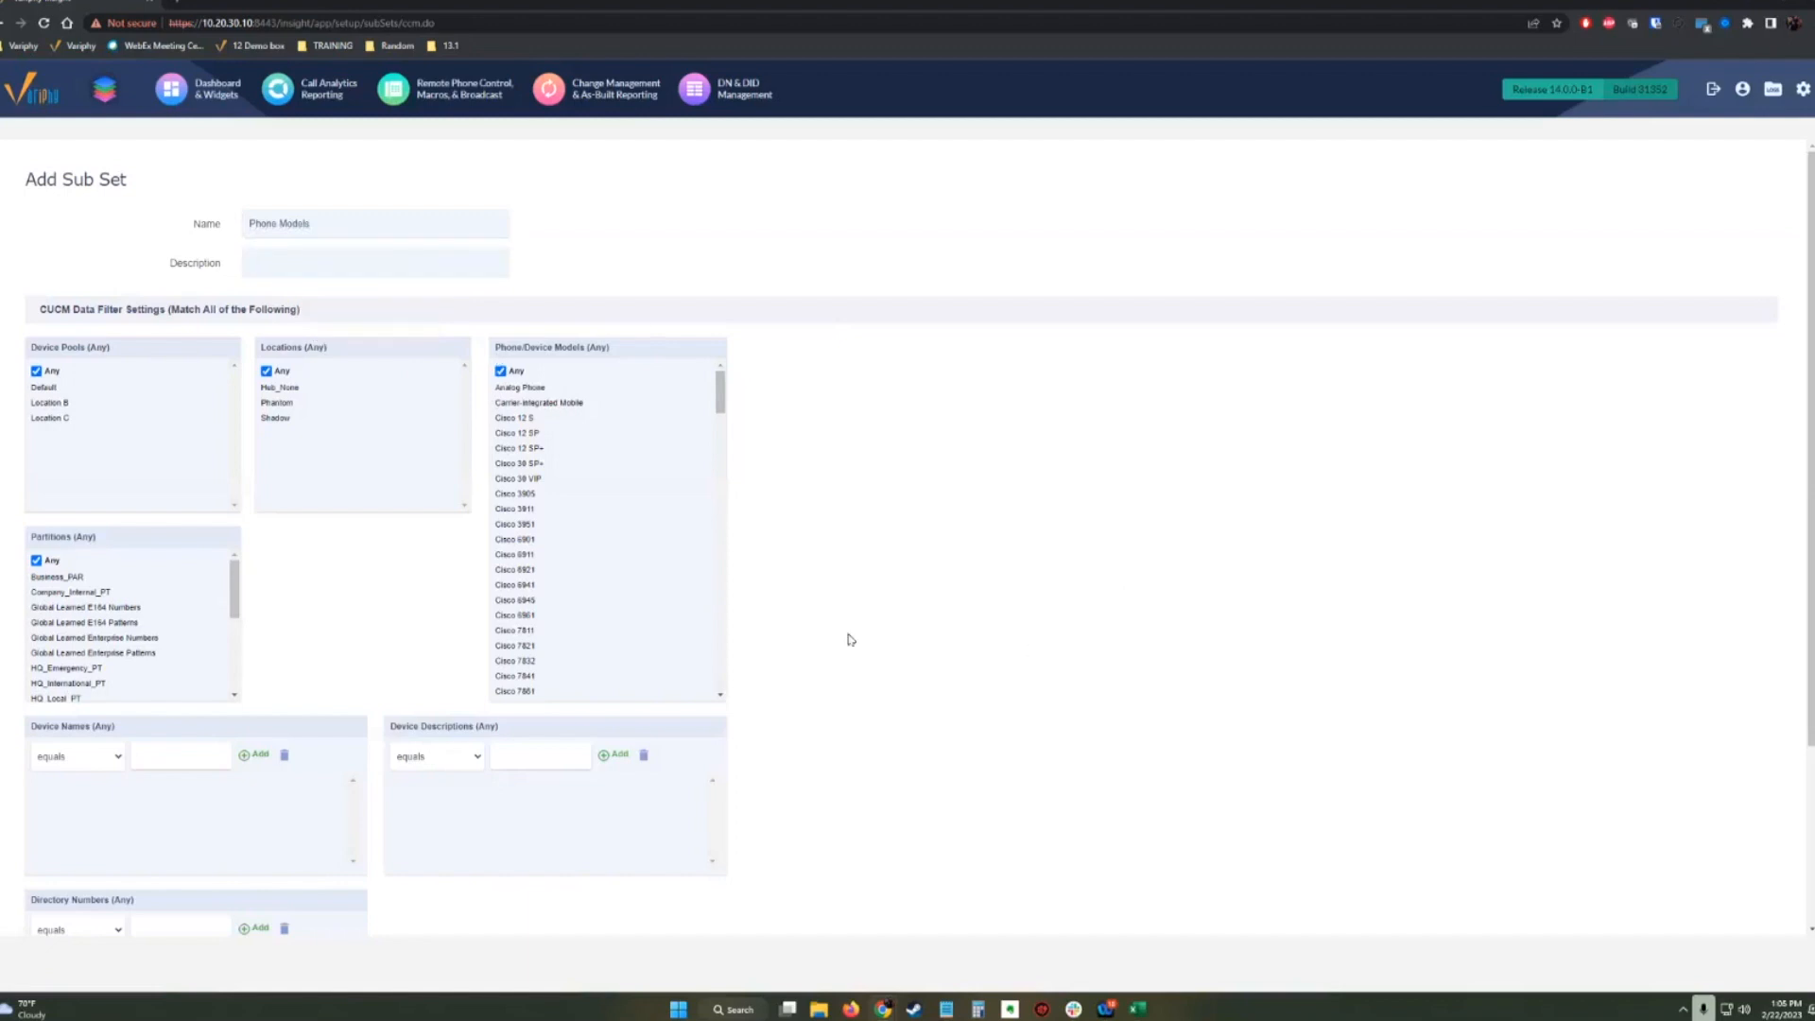
click(312, 223)
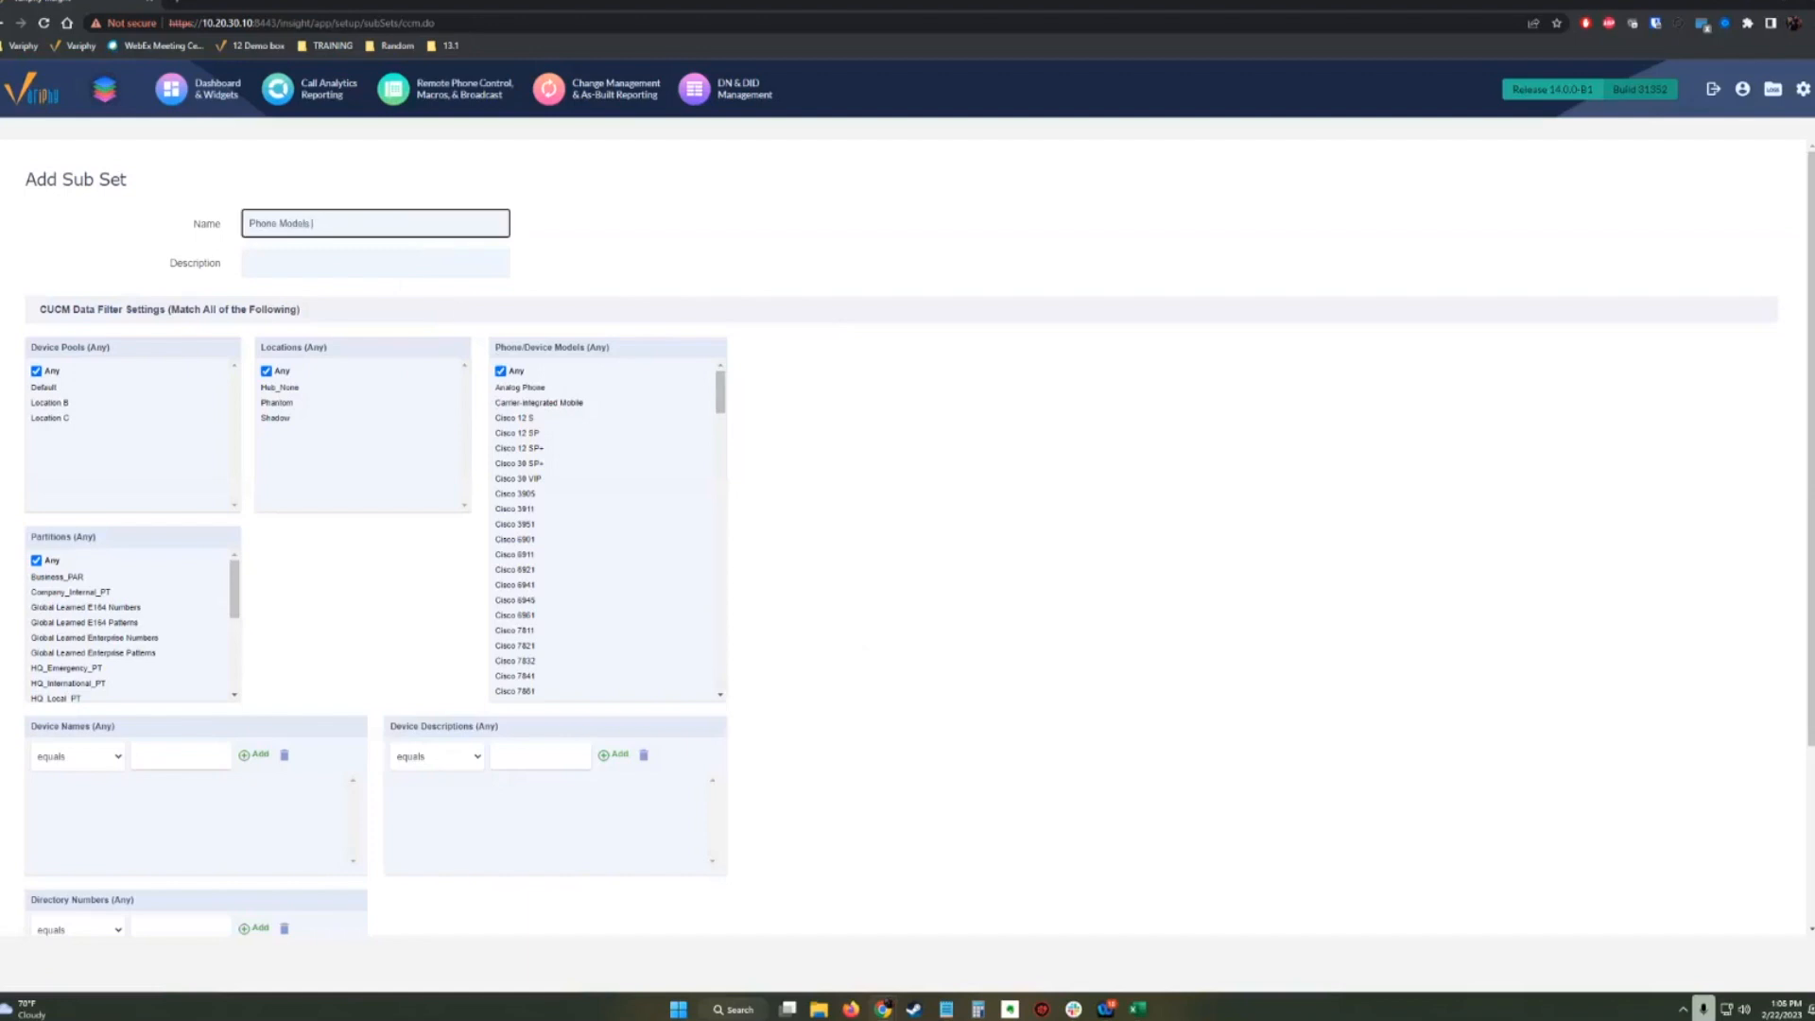
text(88XX)
click(1134, 649)
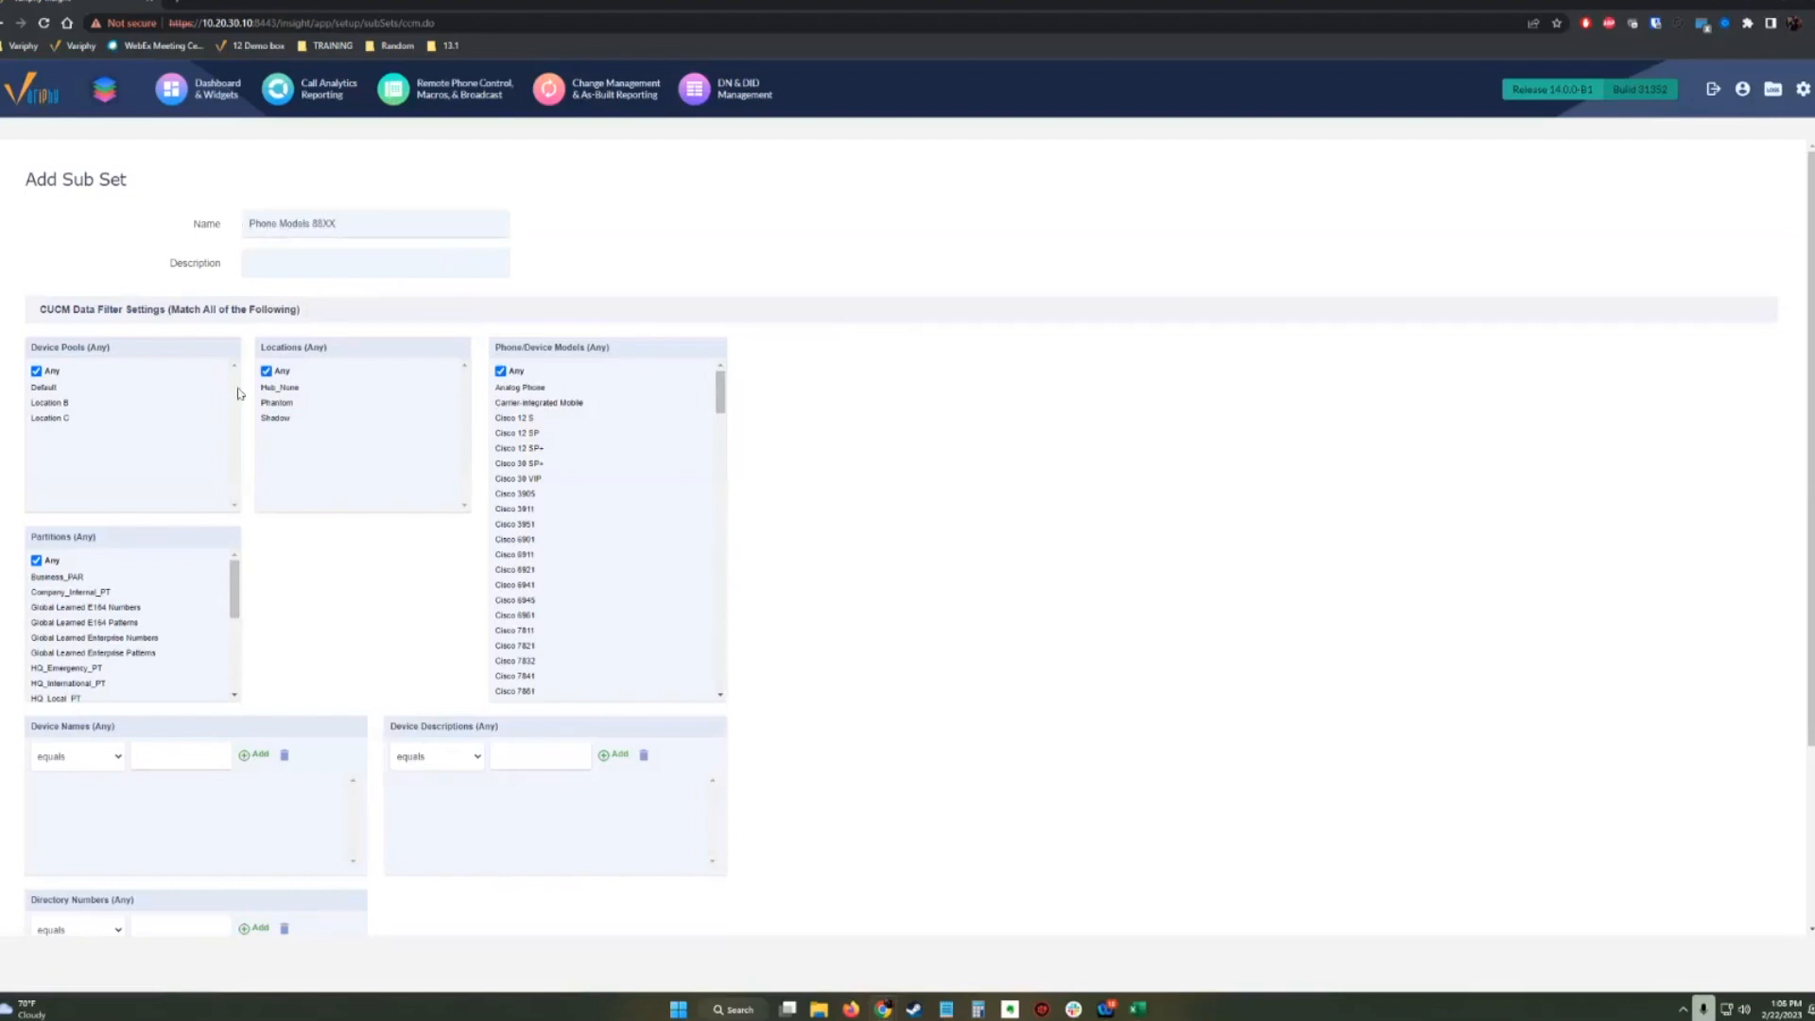
Look over the CUCM data filter settings offered for the new sub set.
scroll(826, 539, down, 3)
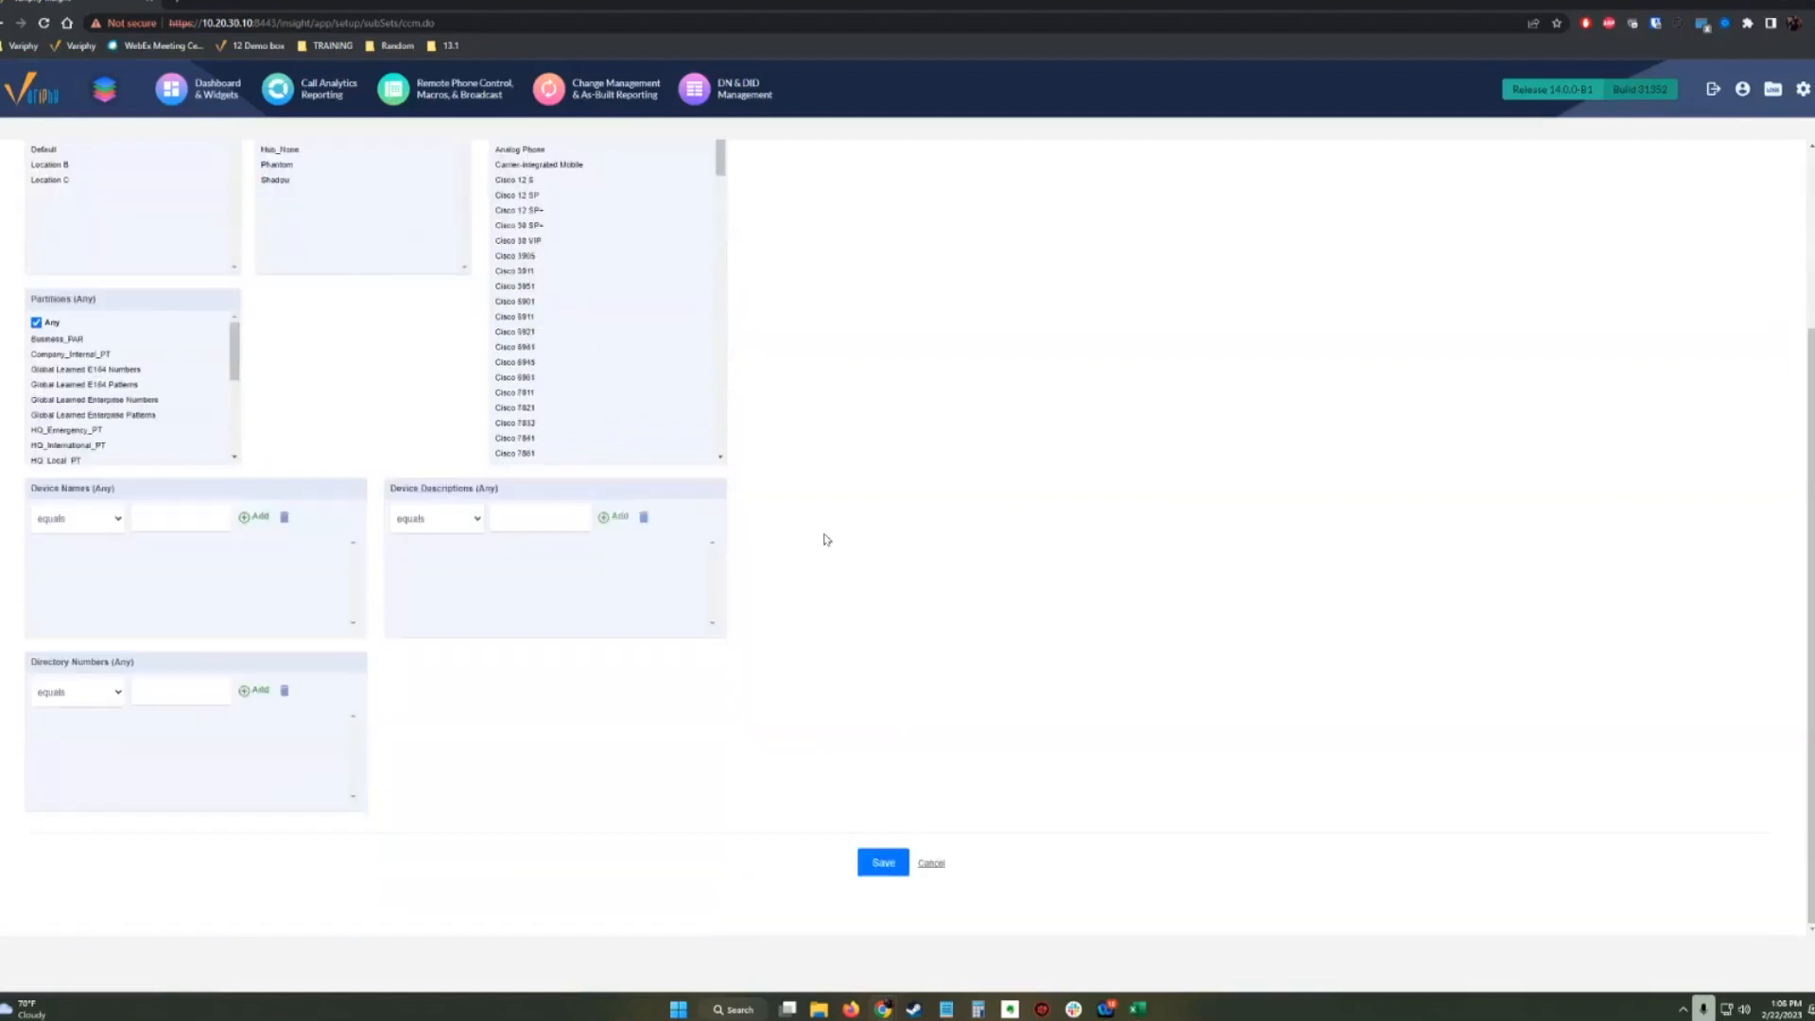
scroll(647, 498, up, 3)
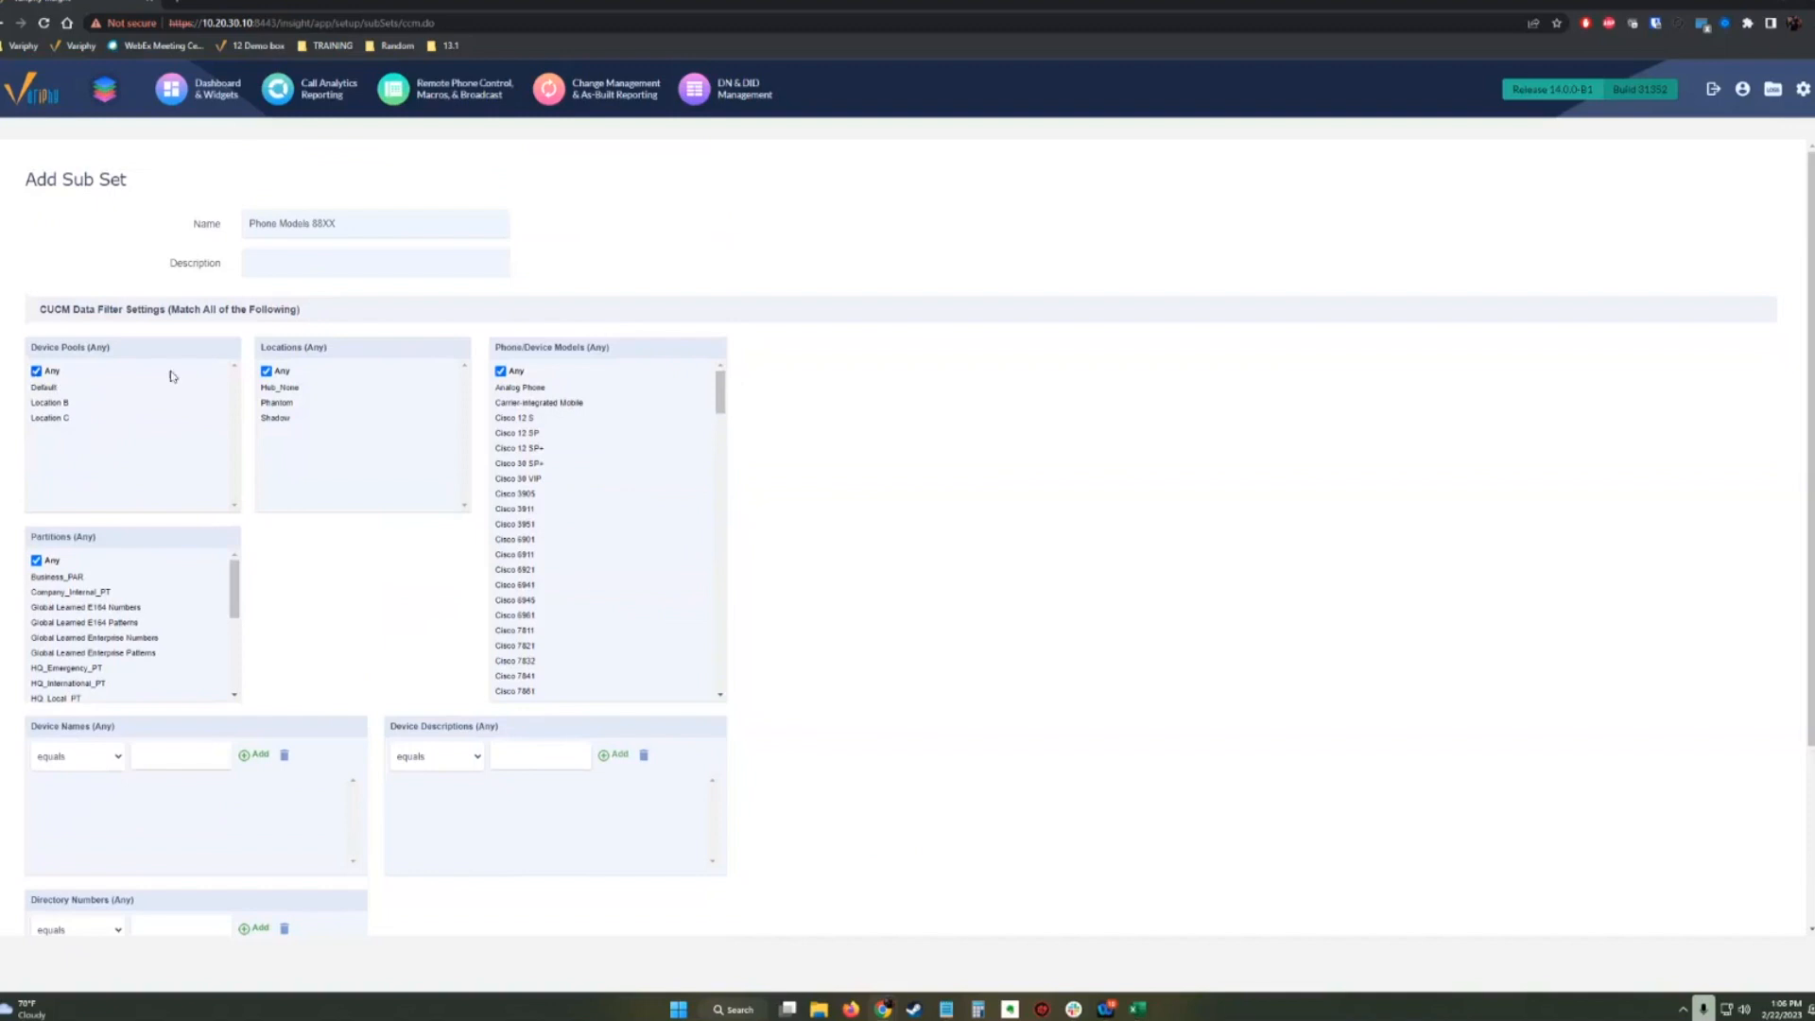
drag(720, 392, 720, 392)
scroll(855, 666, down, 3)
scroll(850, 649, up, 3)
Turn off Any for the Device Pools and Locations filters so that individual entries can be selected.
click(37, 372)
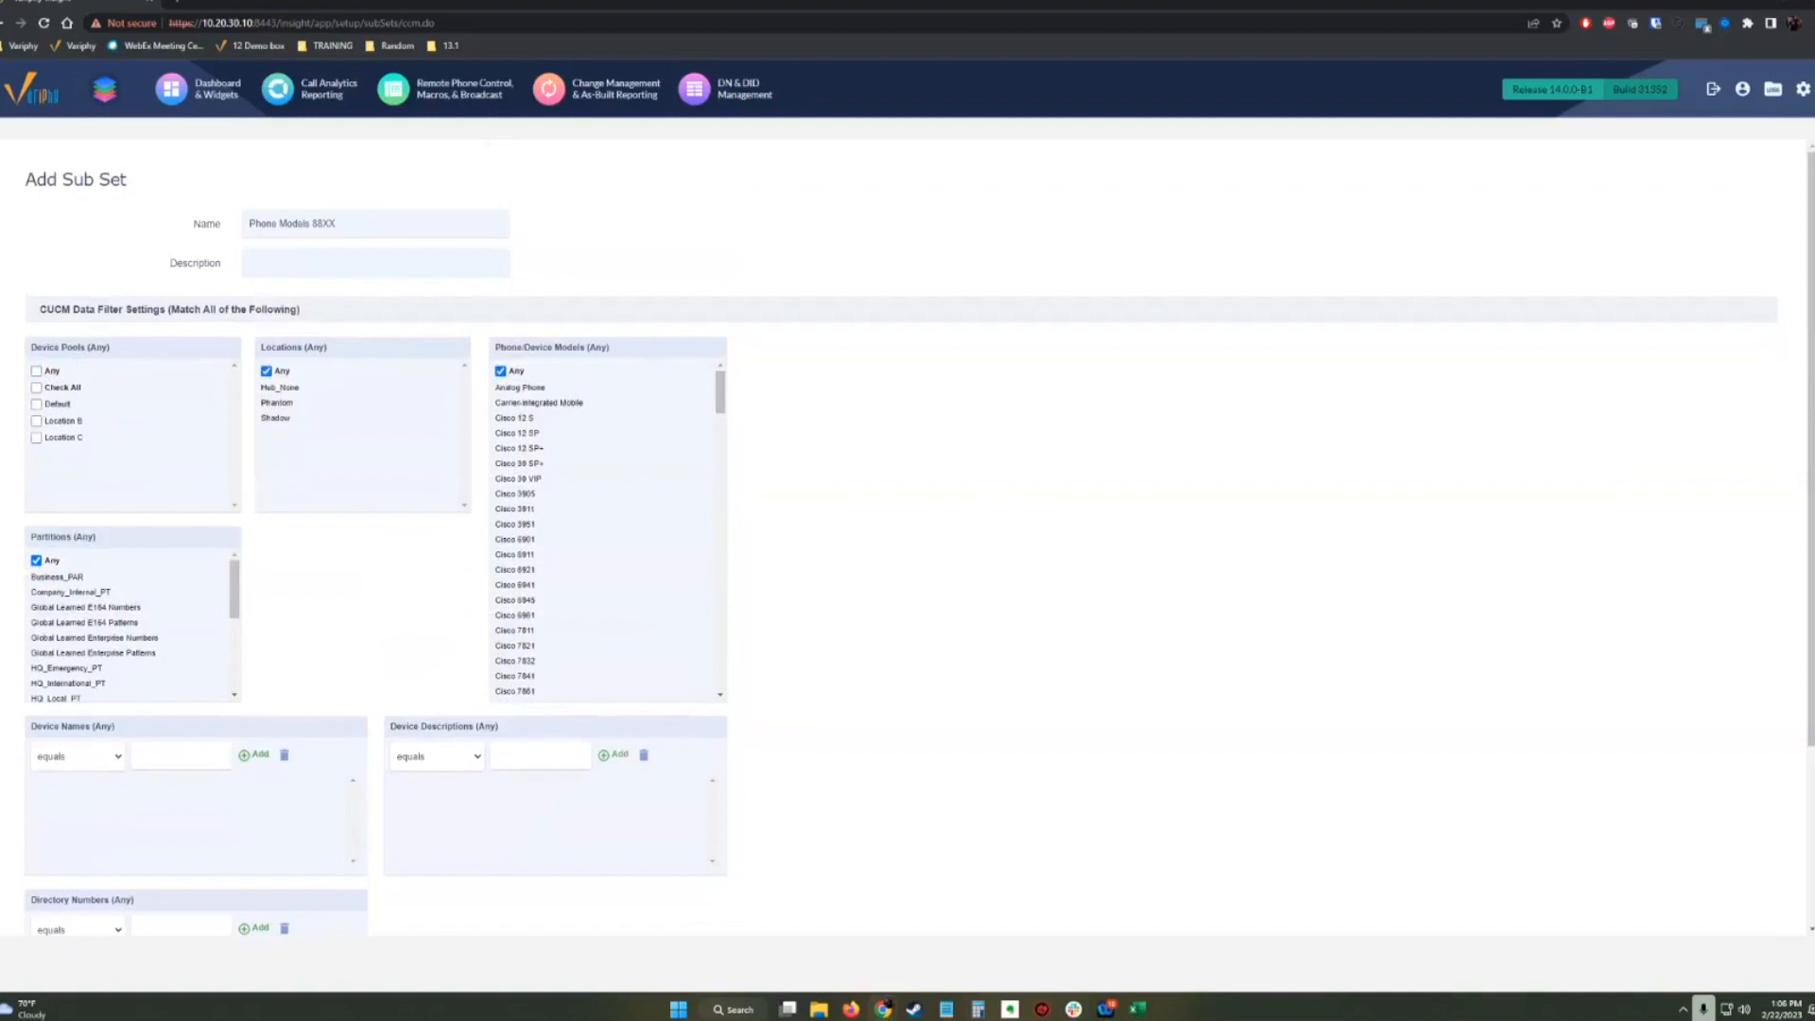
click(189, 230)
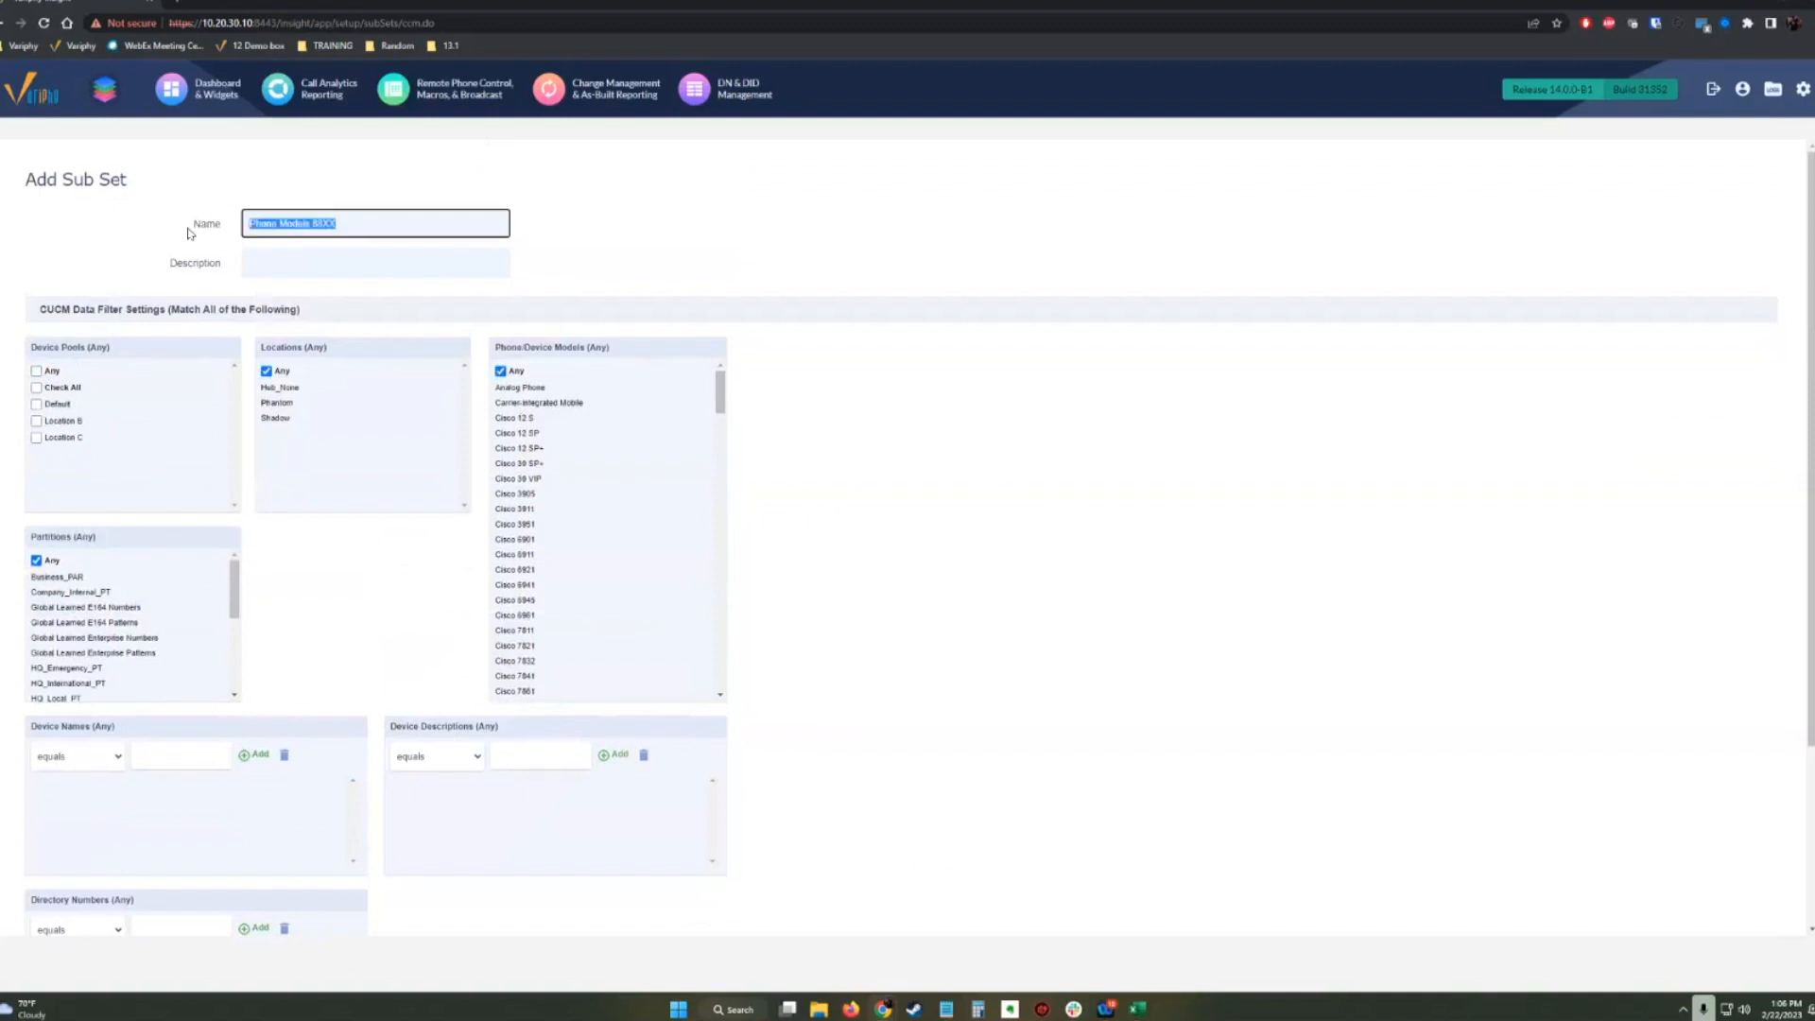
click(866, 506)
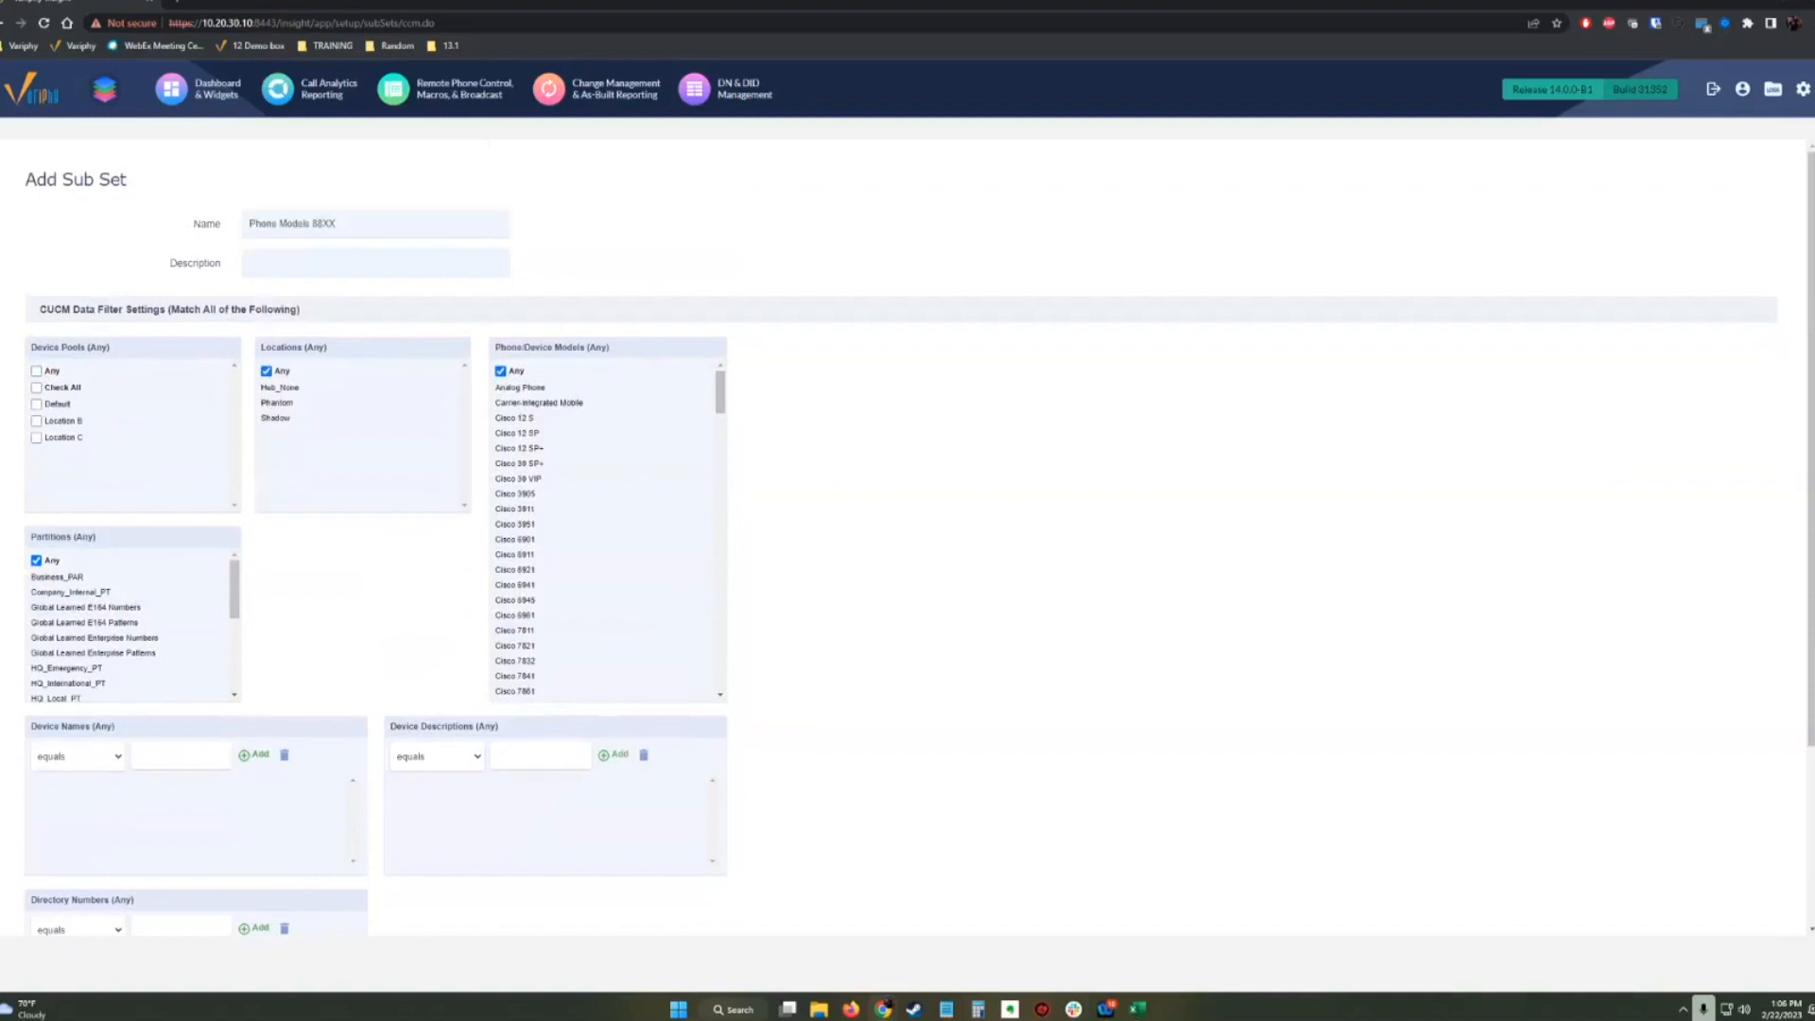
click(209, 218)
click(1041, 519)
click(268, 374)
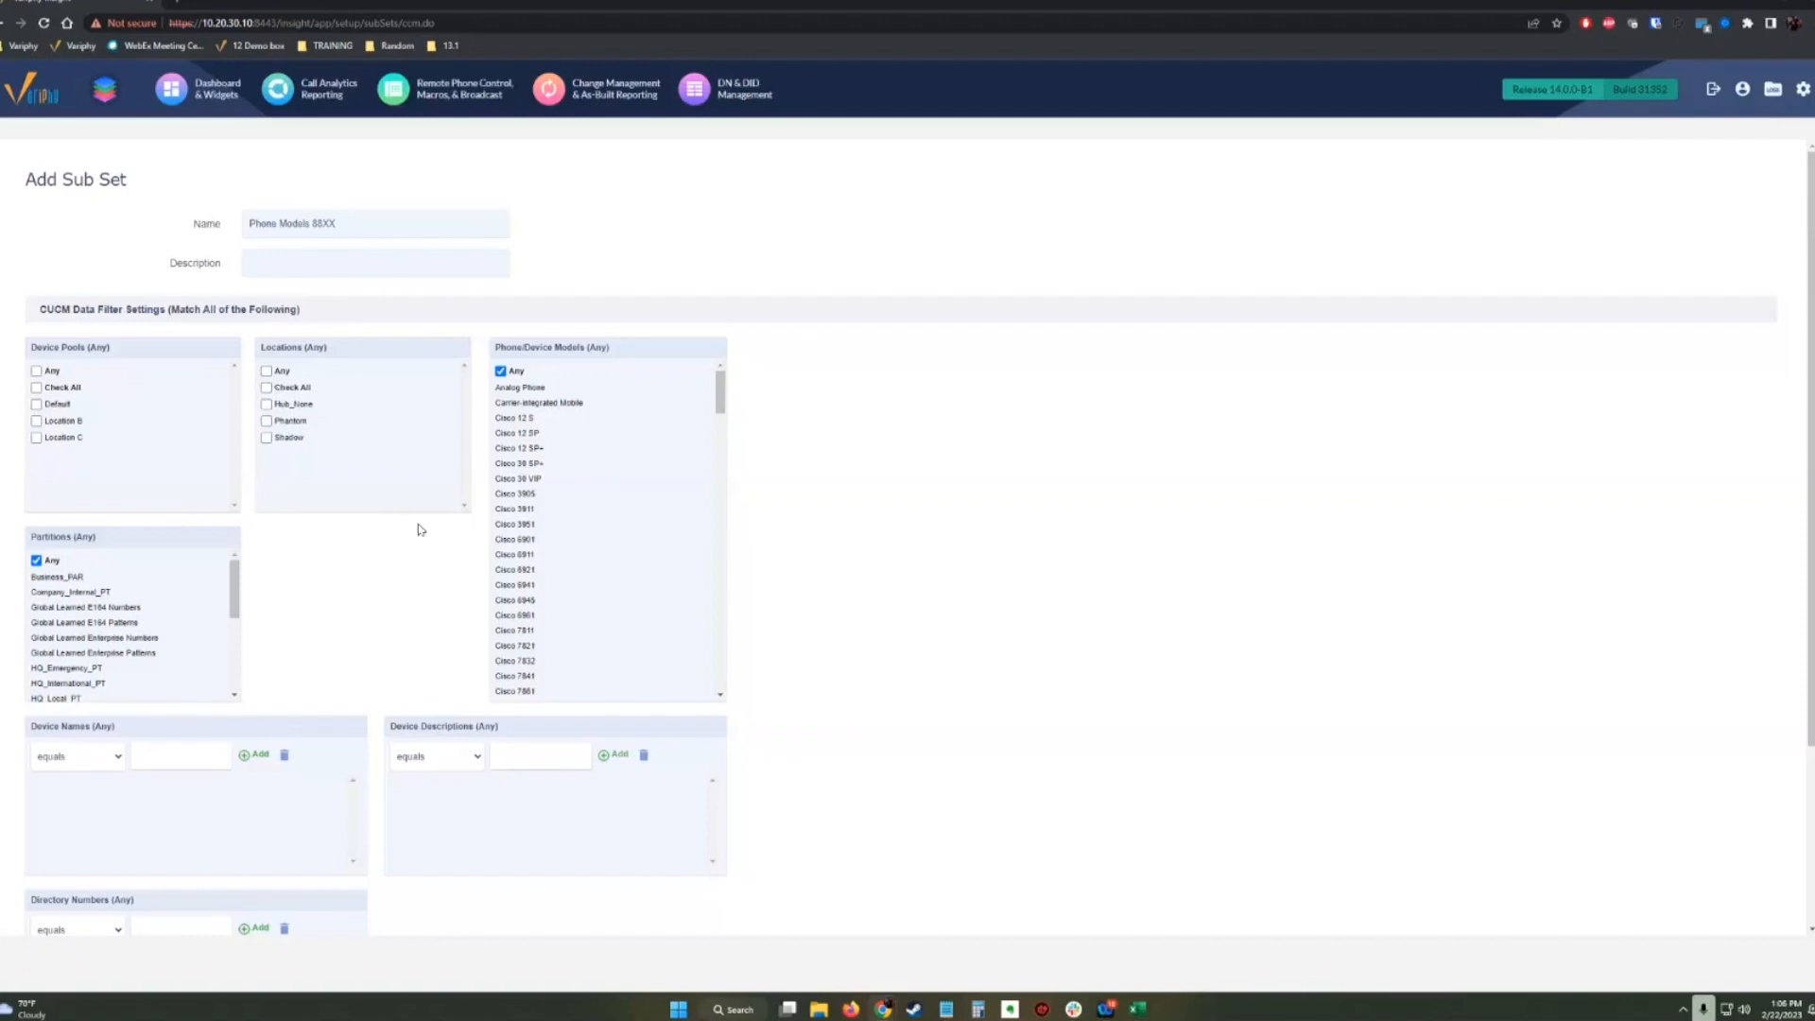
Turn off Any for the Phone/Device Models filter so that individual models can be selected.
scroll(720, 395, down, 1)
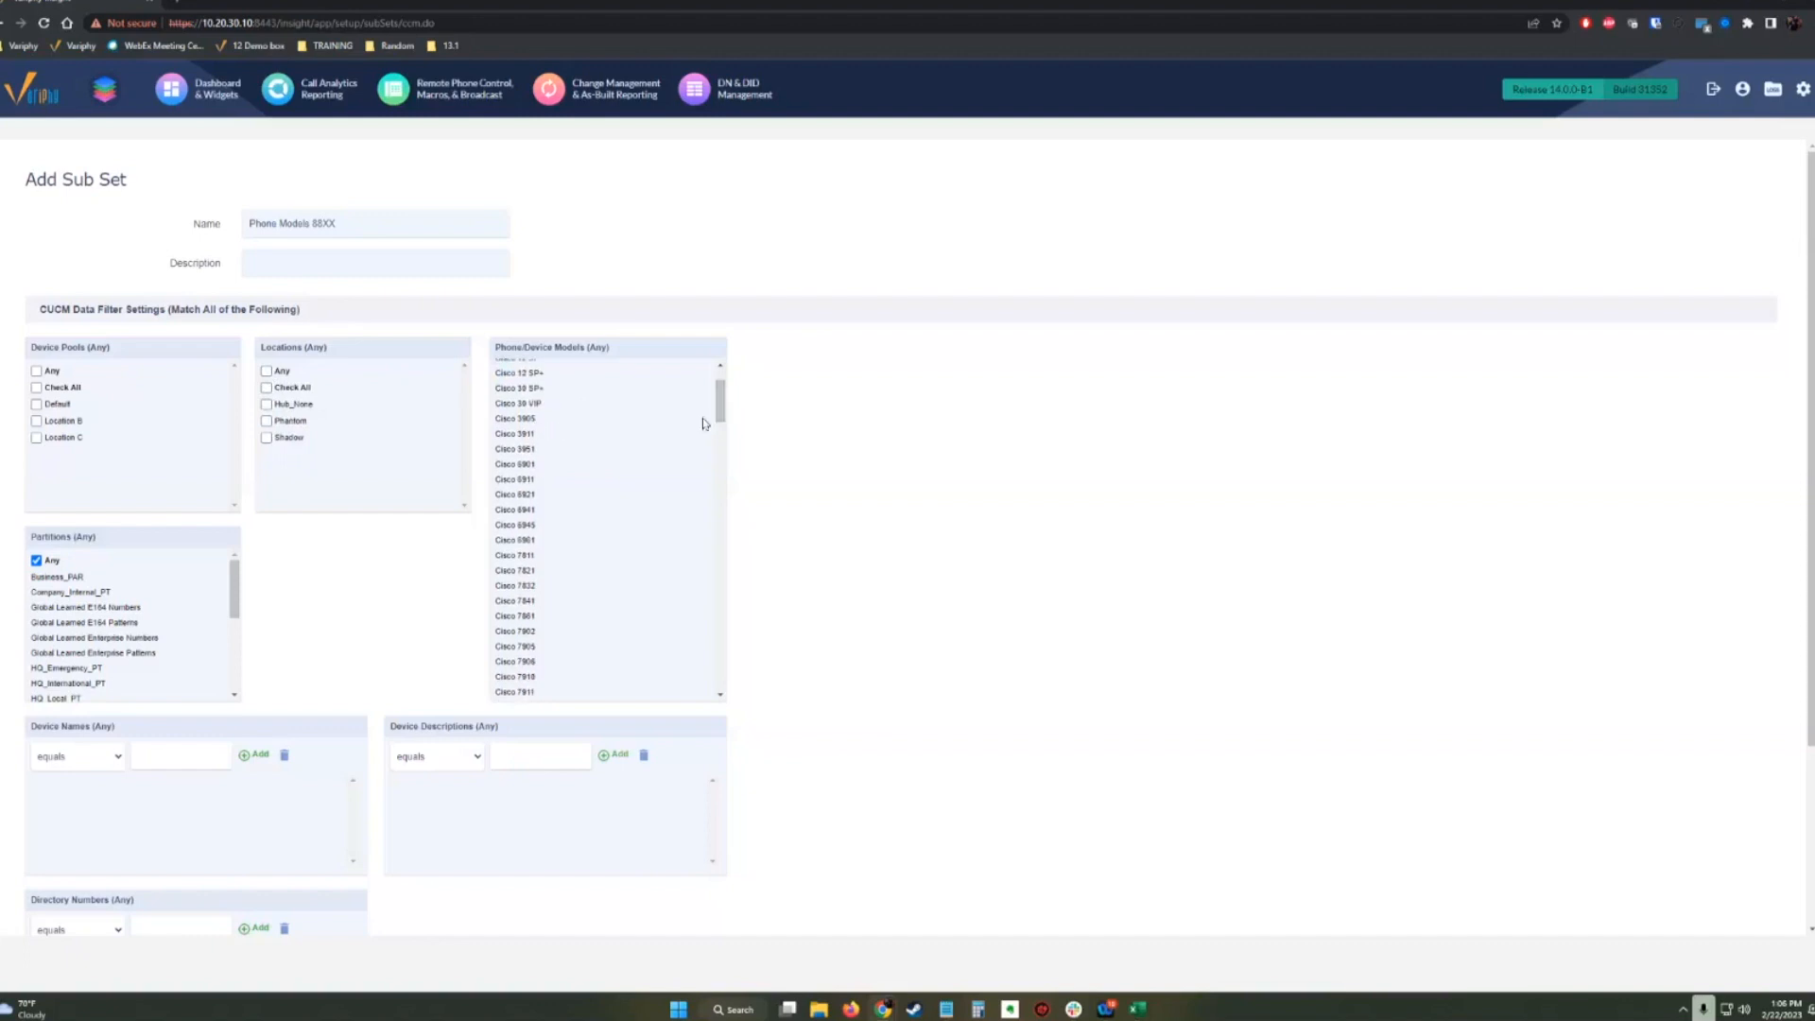
drag(519, 570, 539, 422)
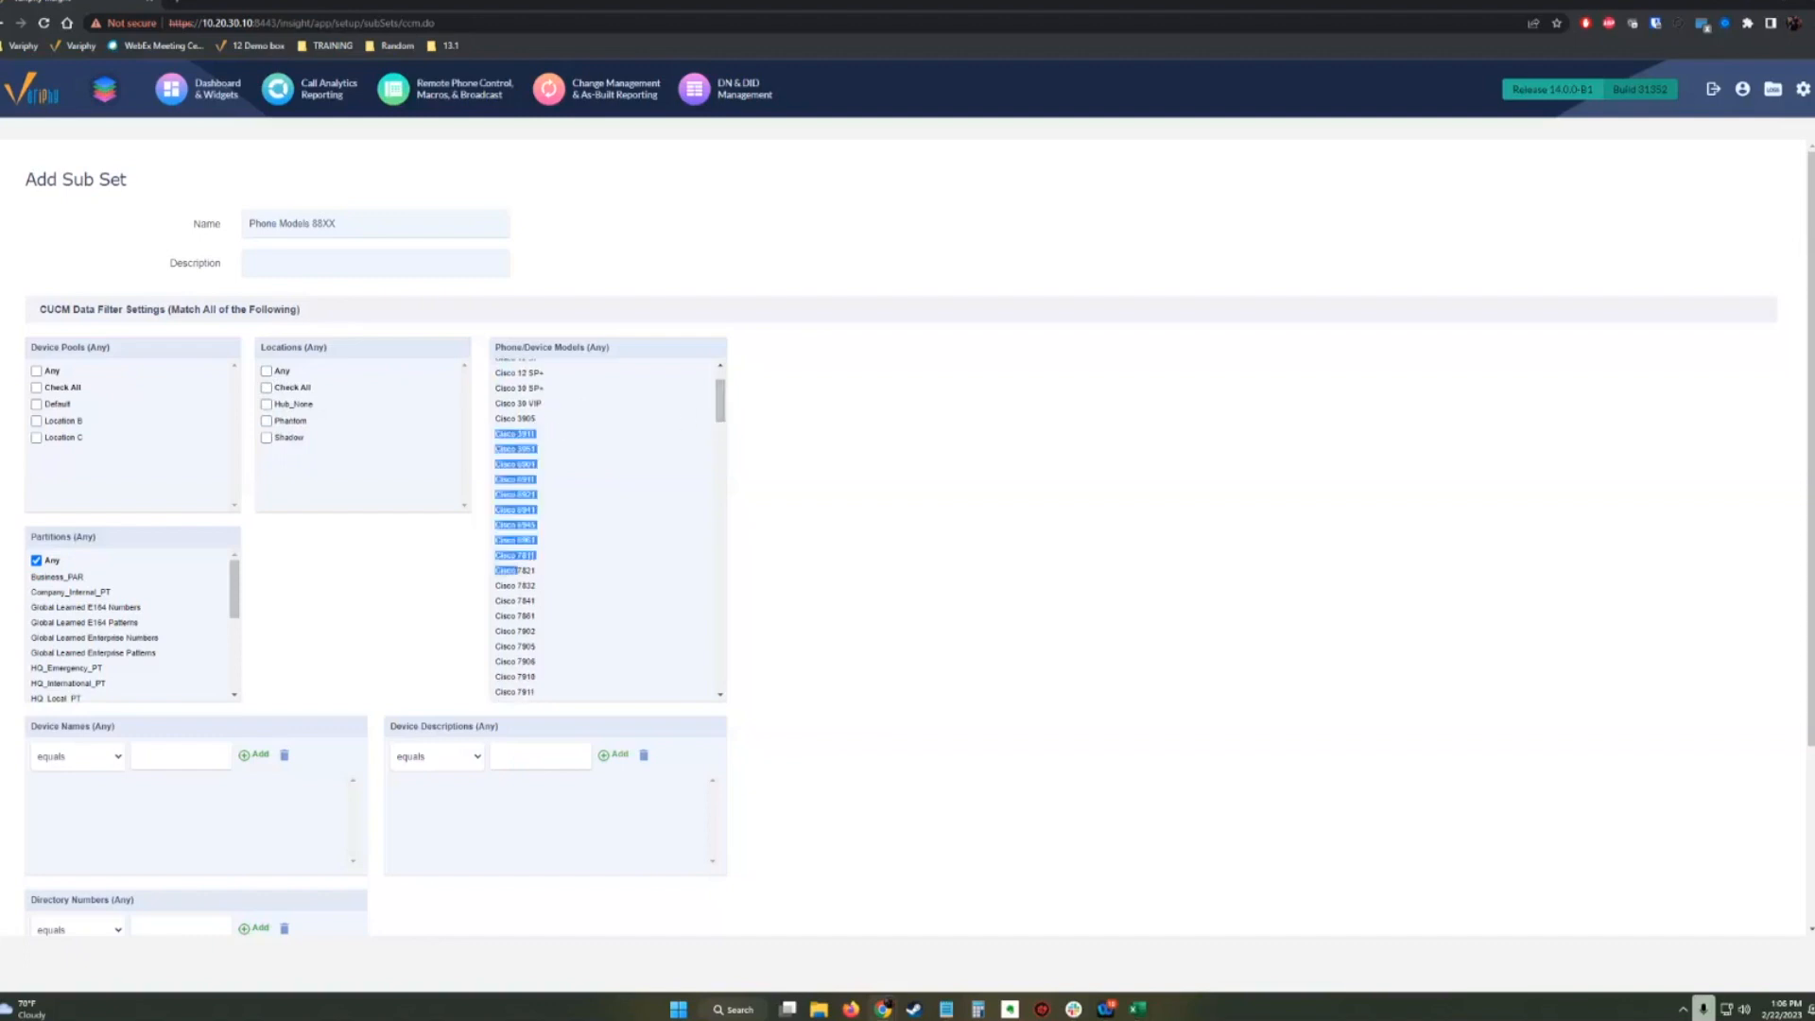
scroll(619, 534, up, 1)
click(564, 473)
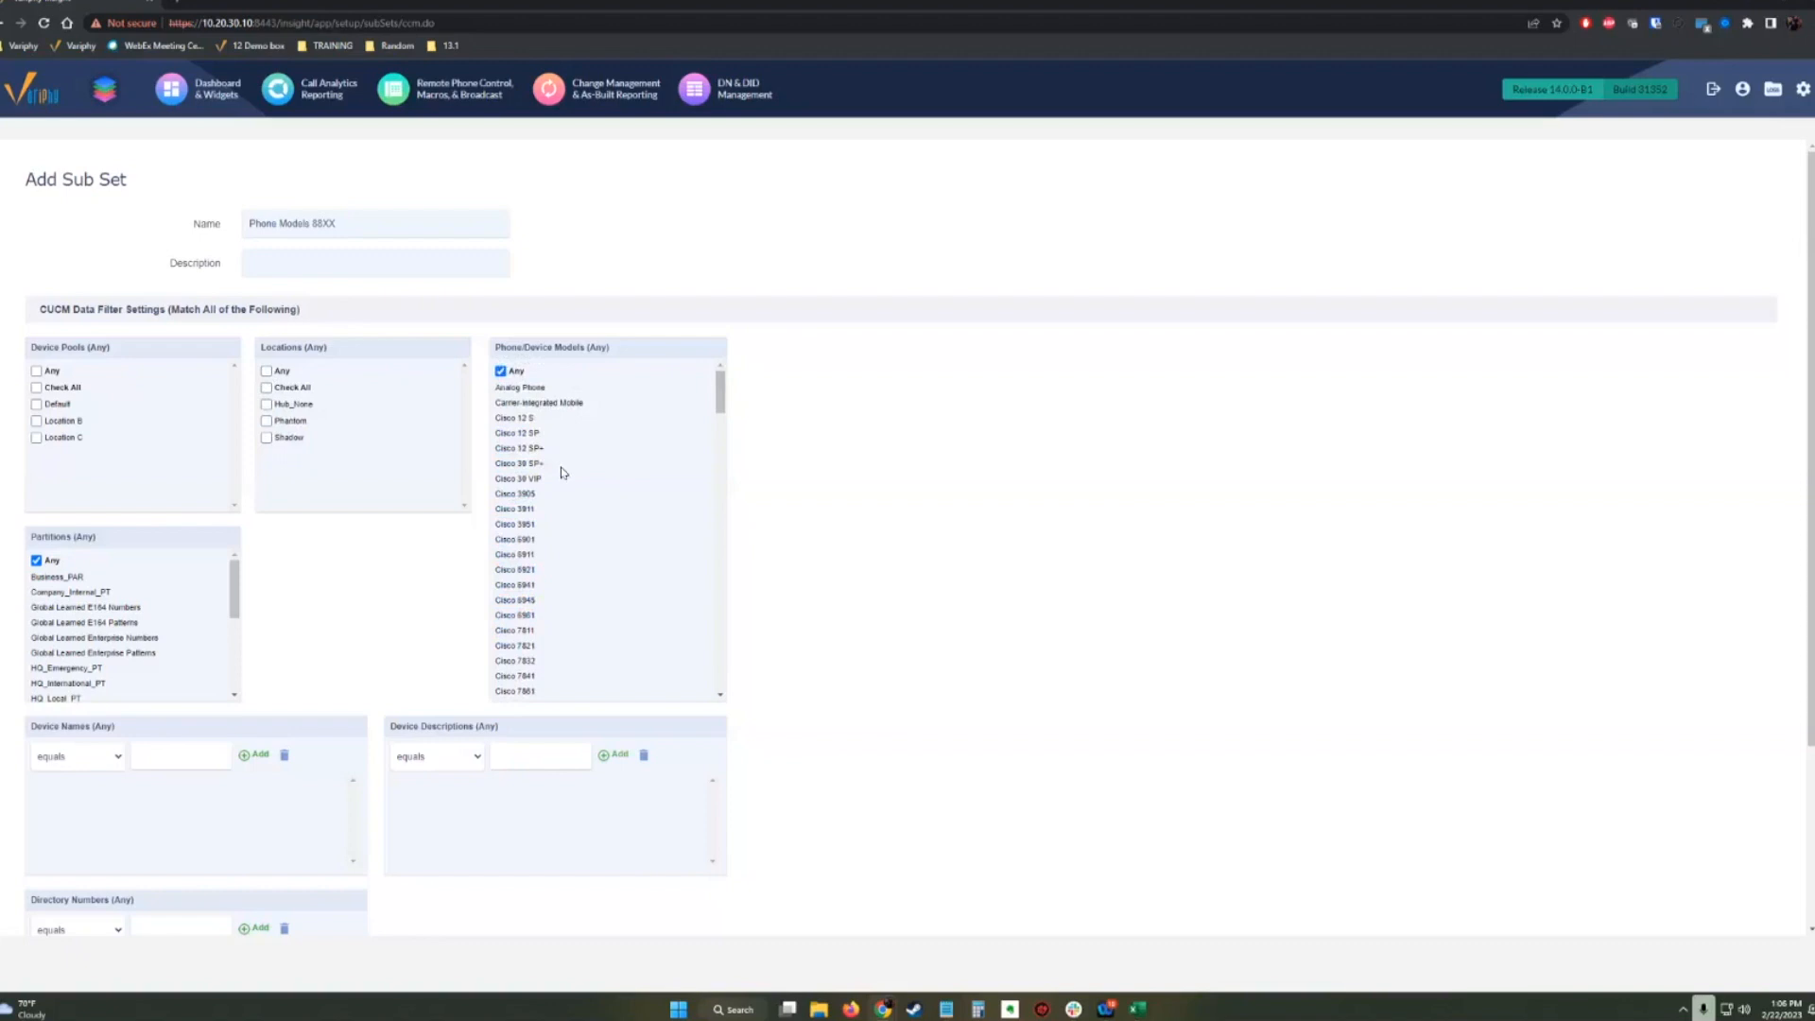
click(502, 375)
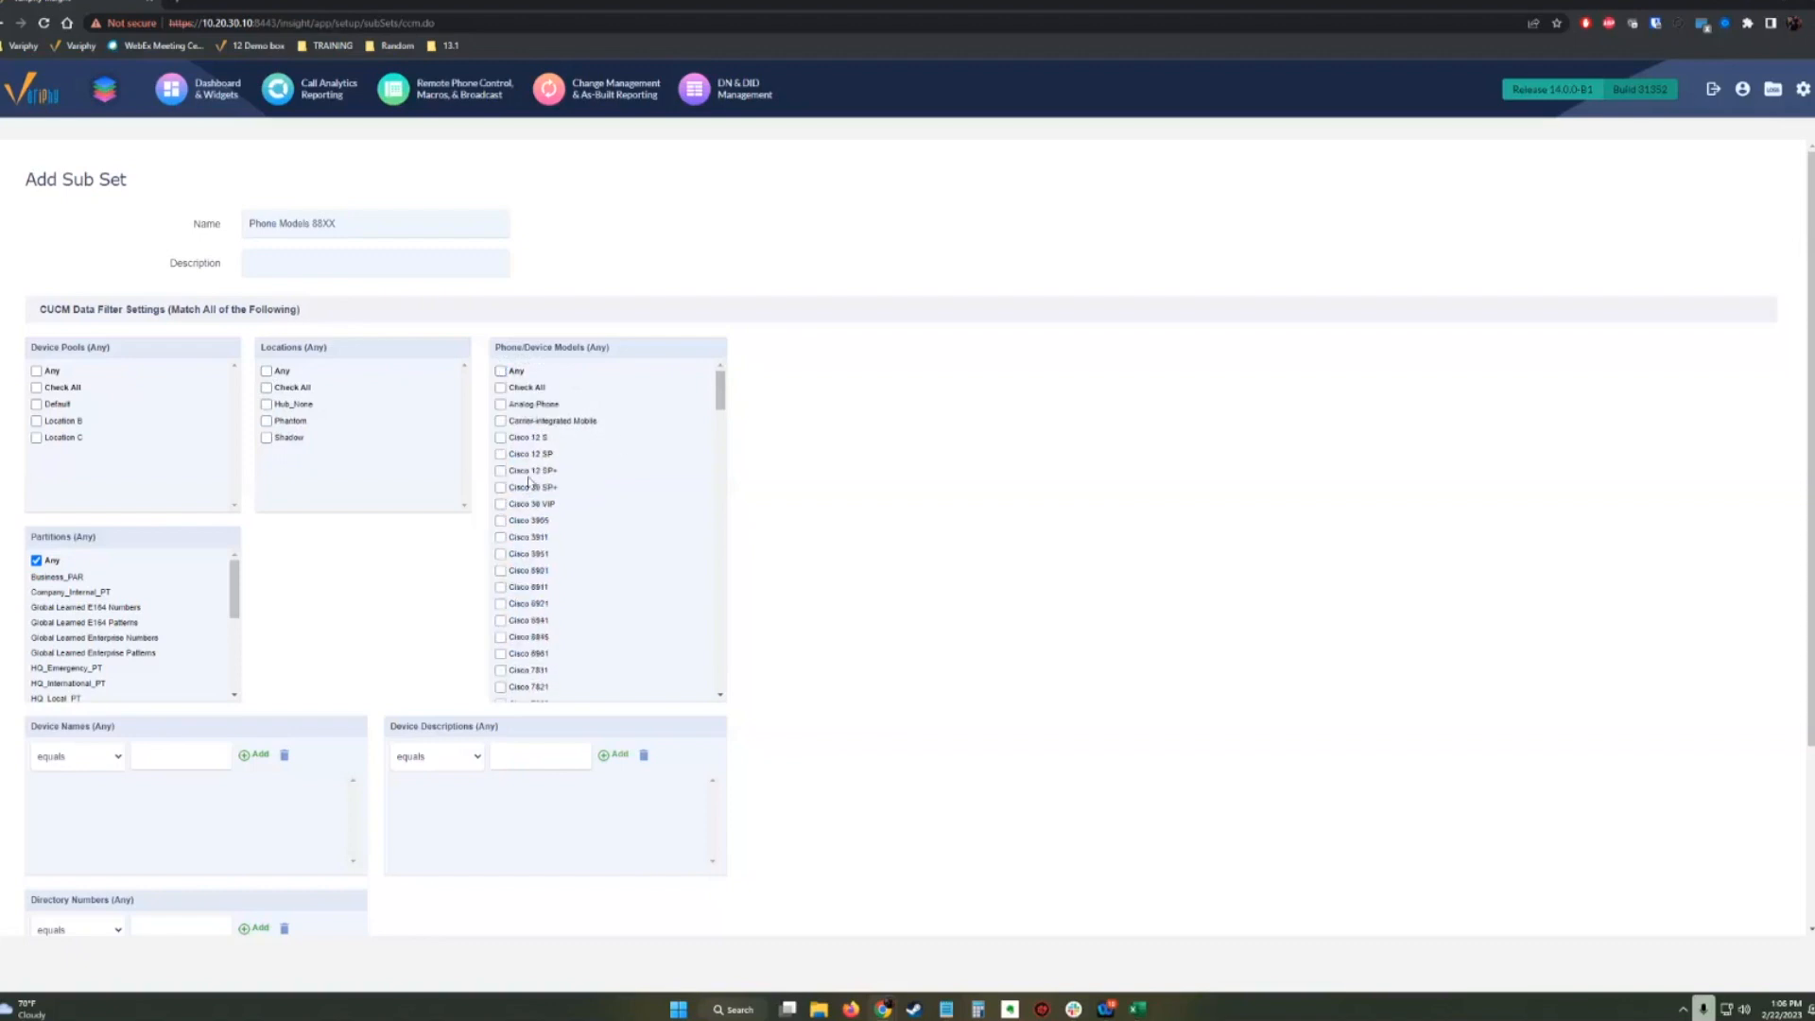
Browse the phone/device models, select CTI Port and clear that selection again.
scroll(567, 527, down, 5)
scroll(570, 530, down, 10)
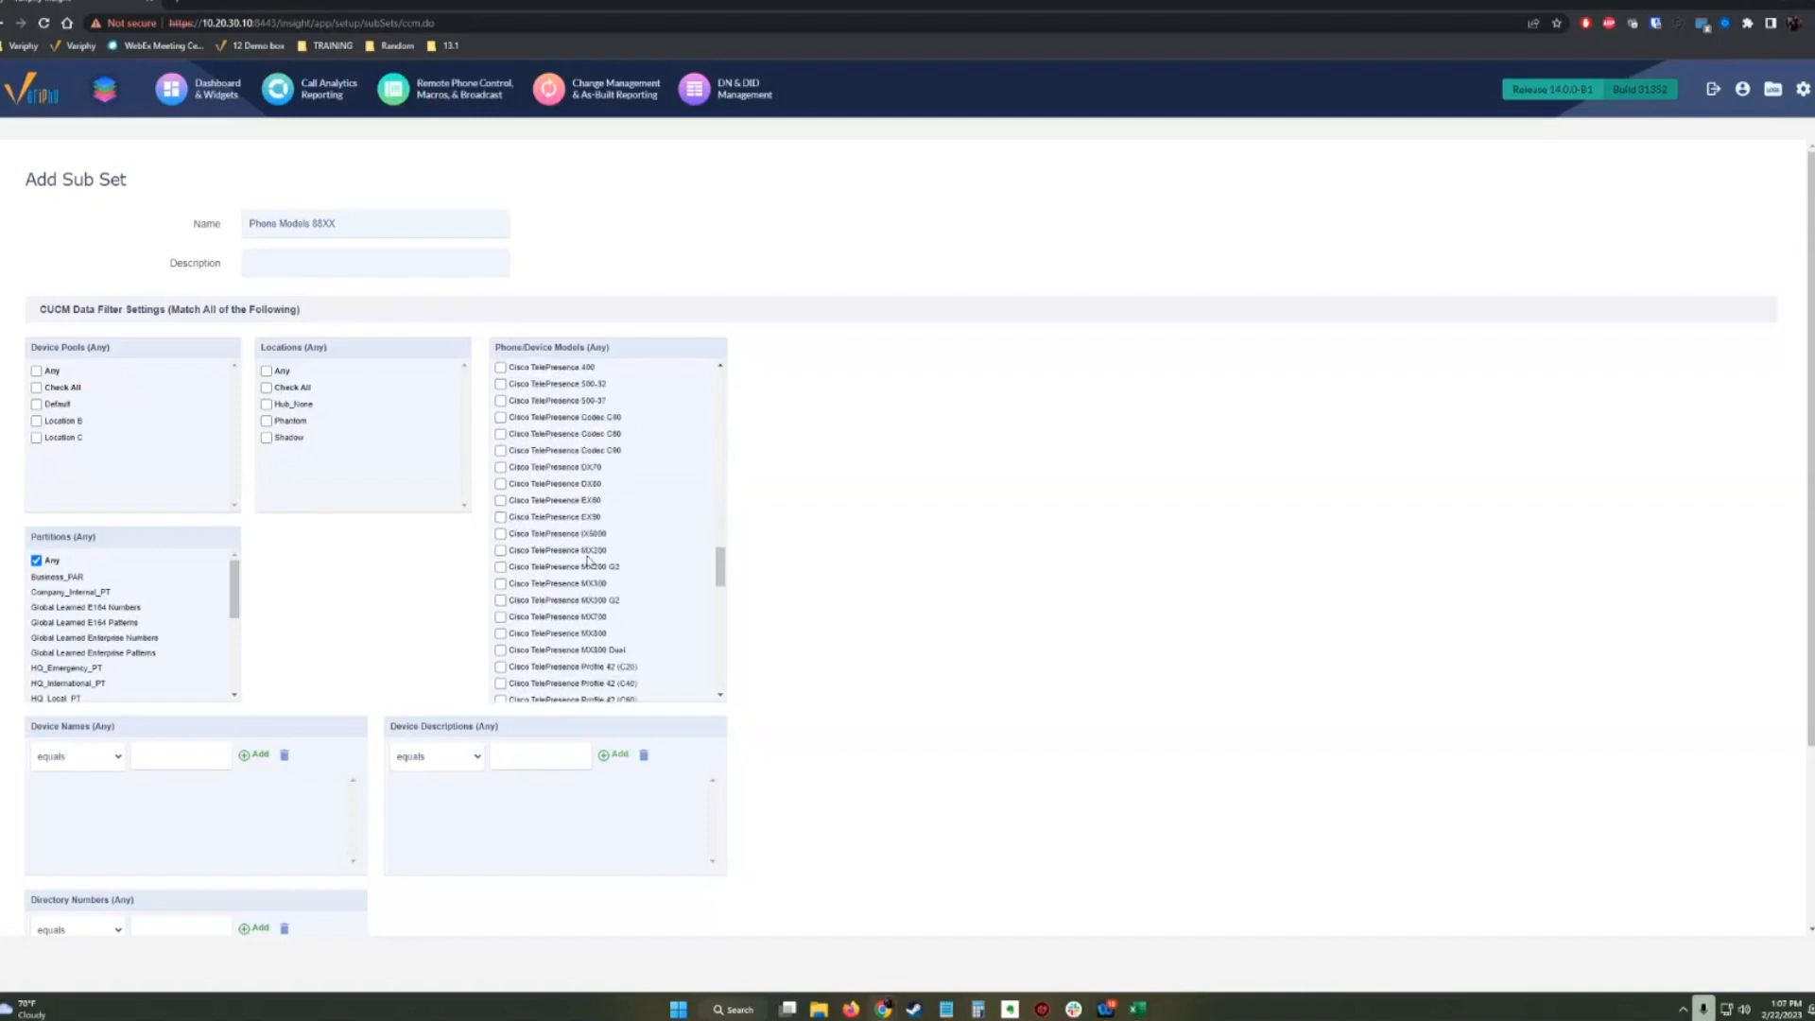
scroll(587, 560, down, 5)
scroll(599, 560, down, 3)
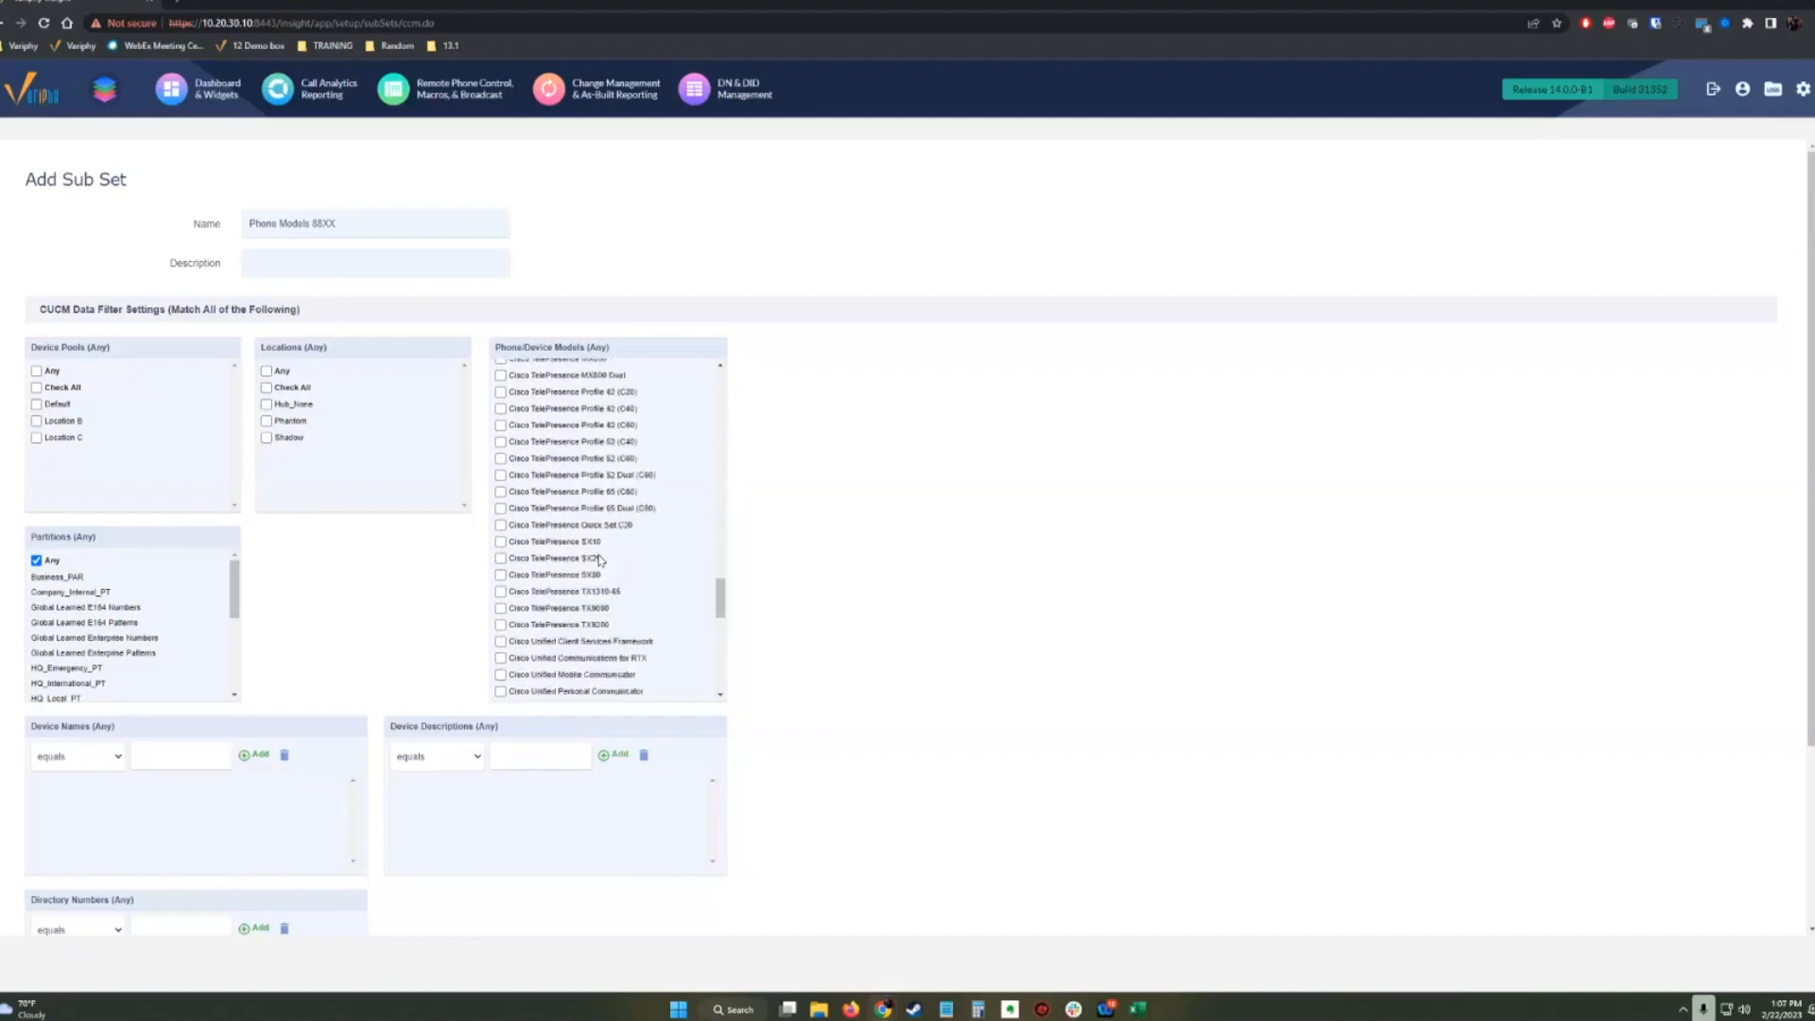
scroll(605, 563, down, 3)
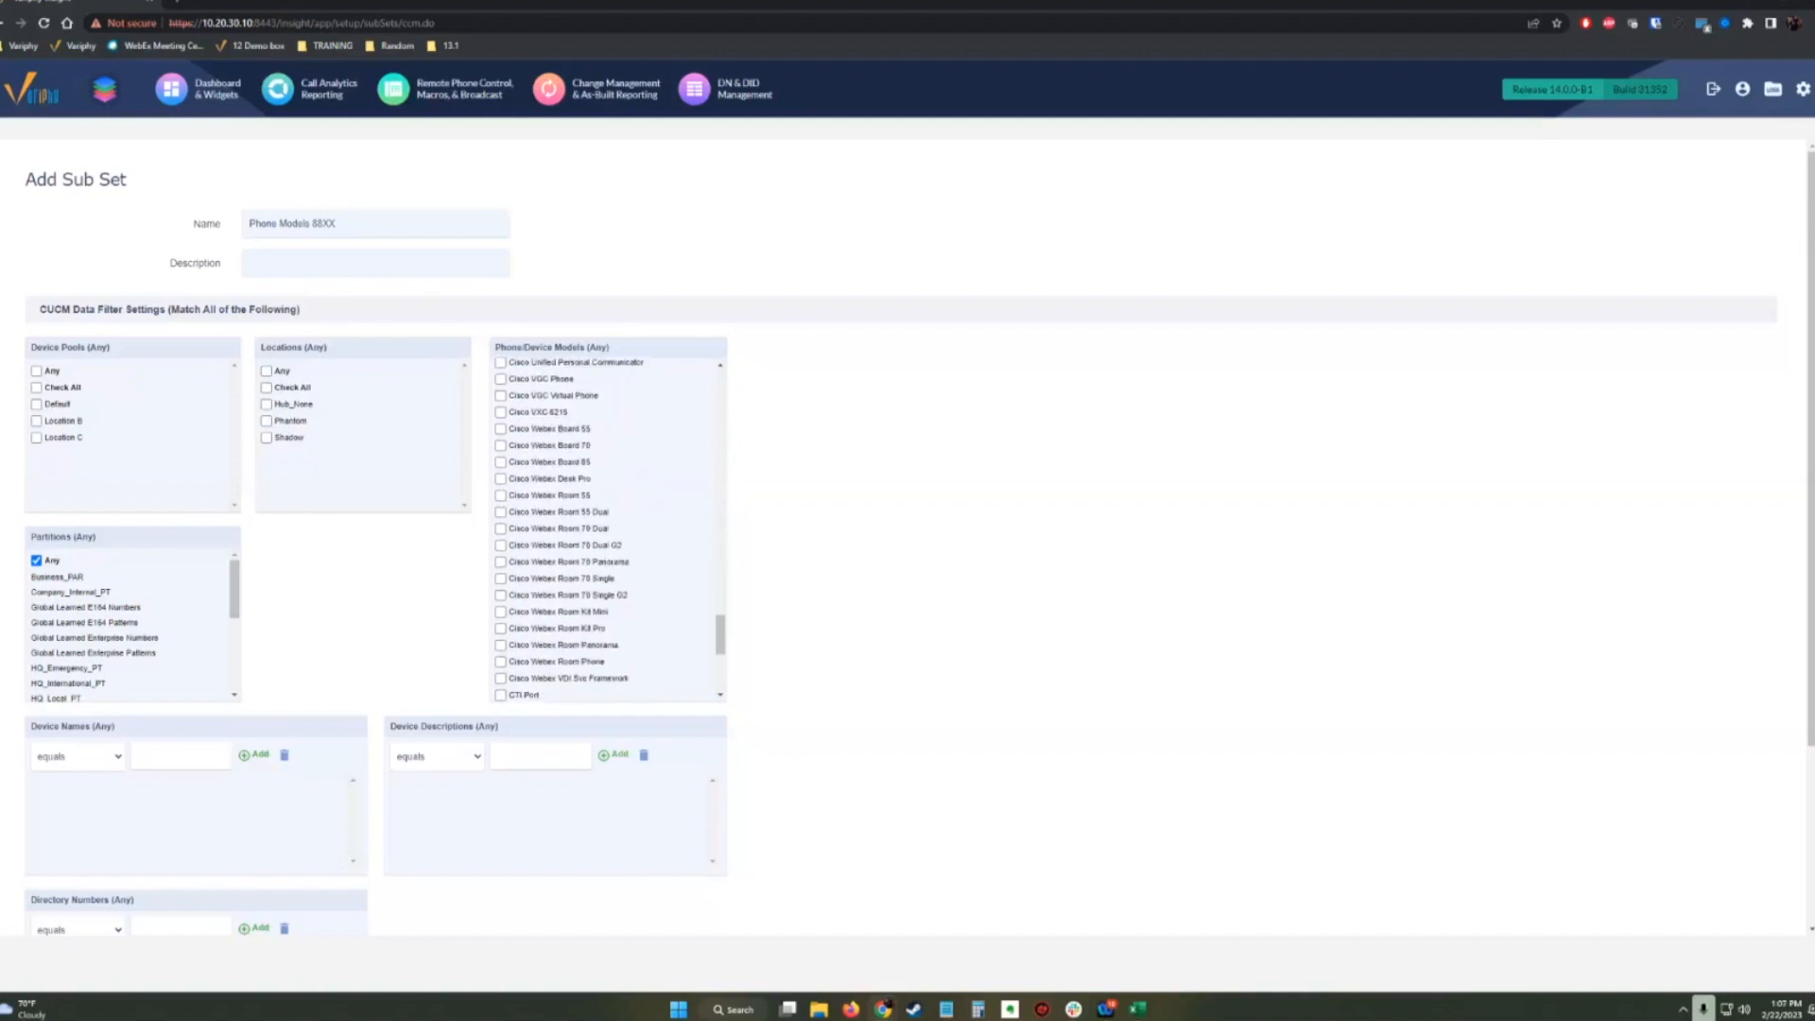
click(501, 575)
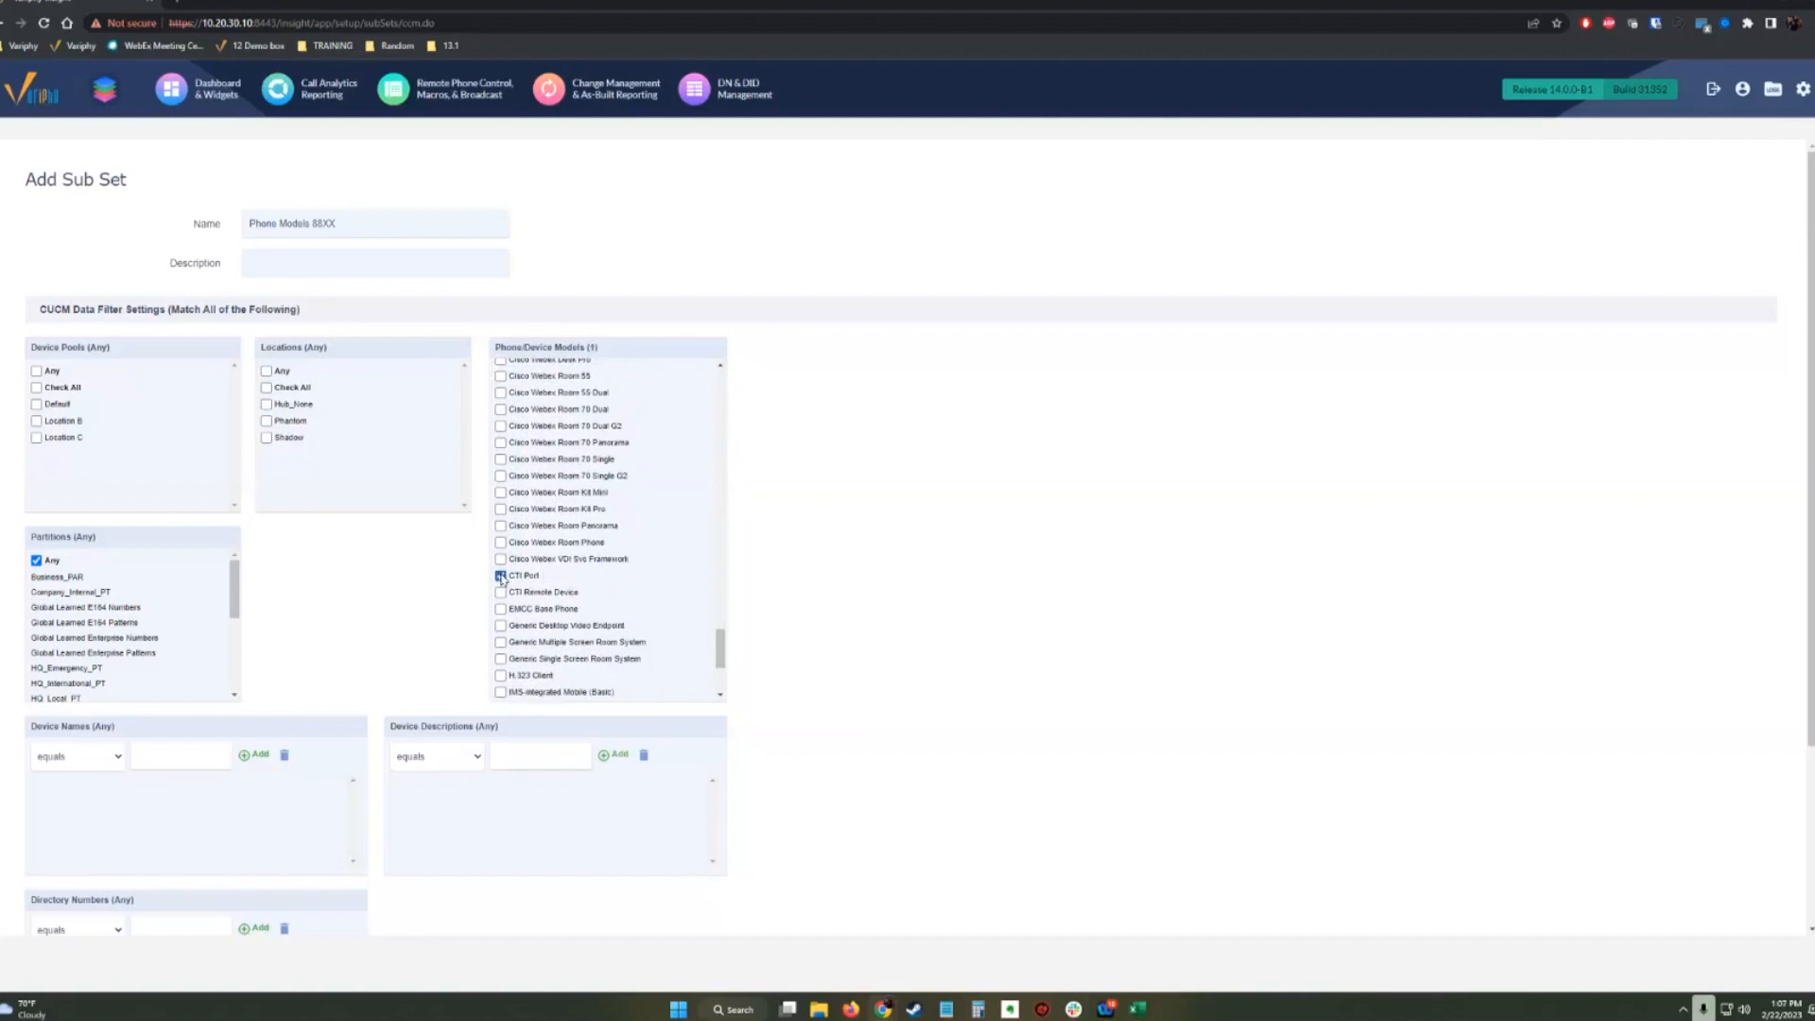
click(501, 575)
drag(721, 648, 717, 378)
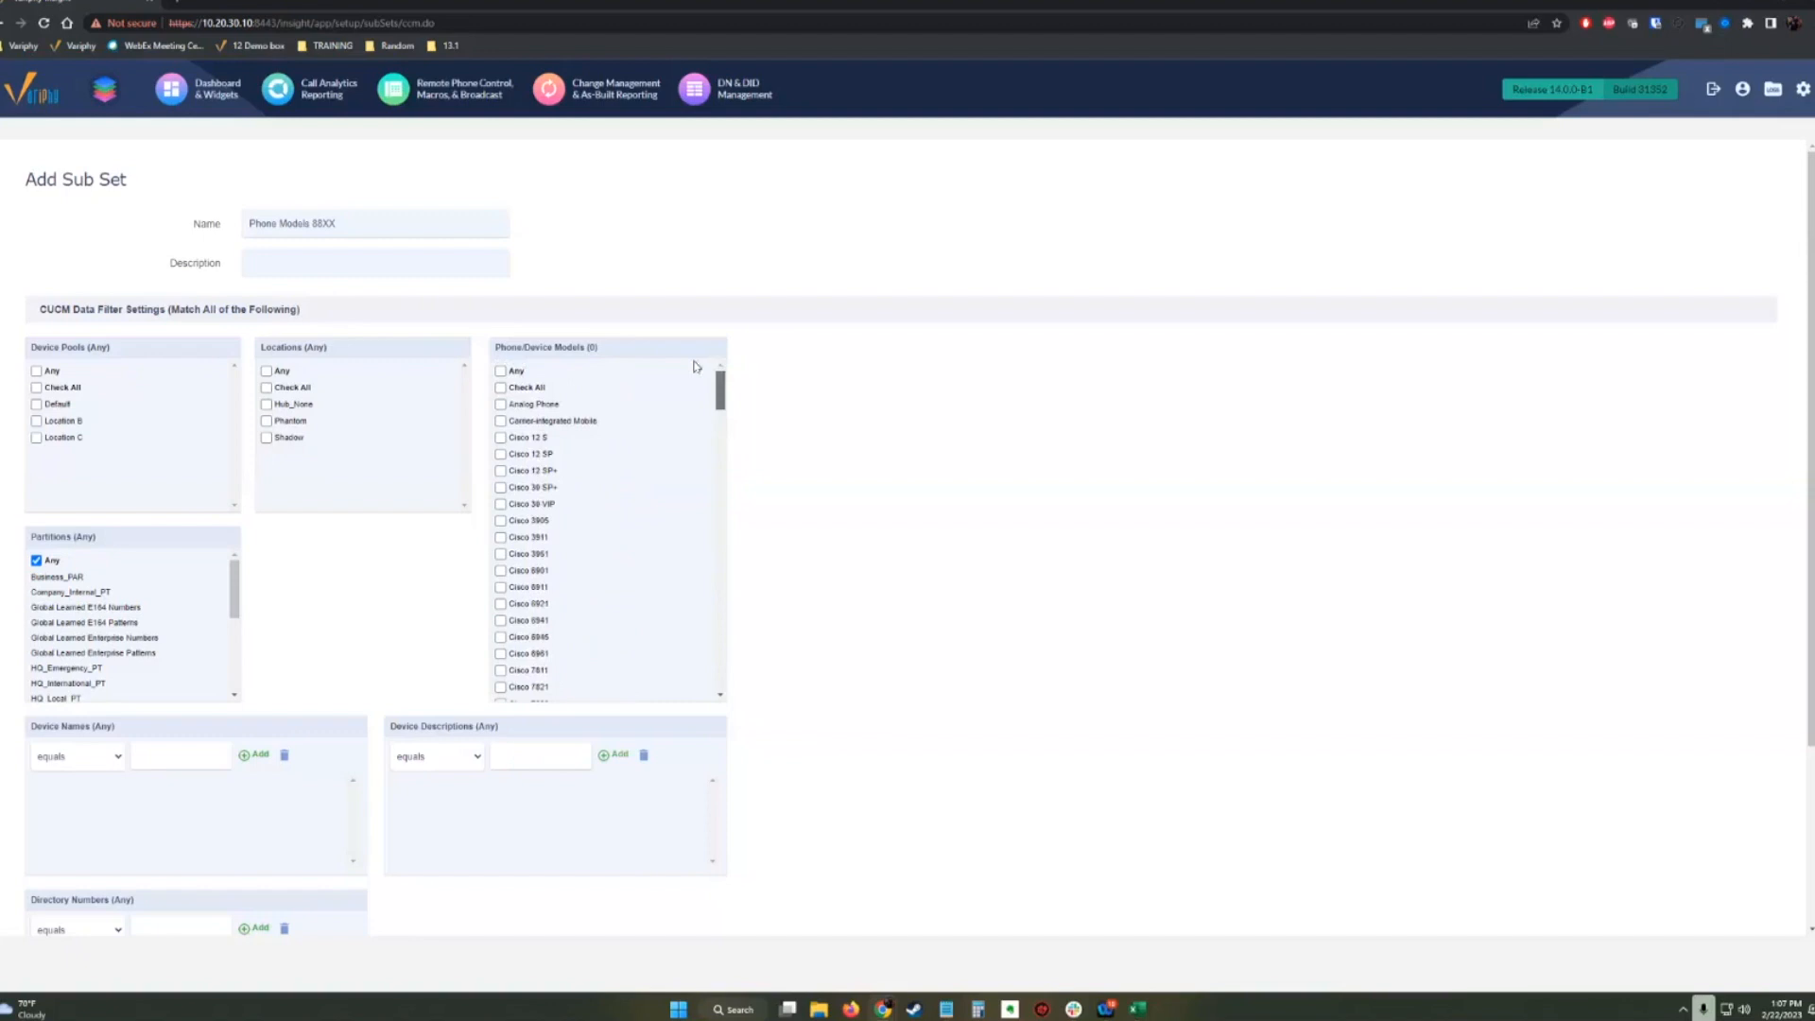
Set the Phone/Device Models, Locations and Device Pools filters back to Any.
click(501, 372)
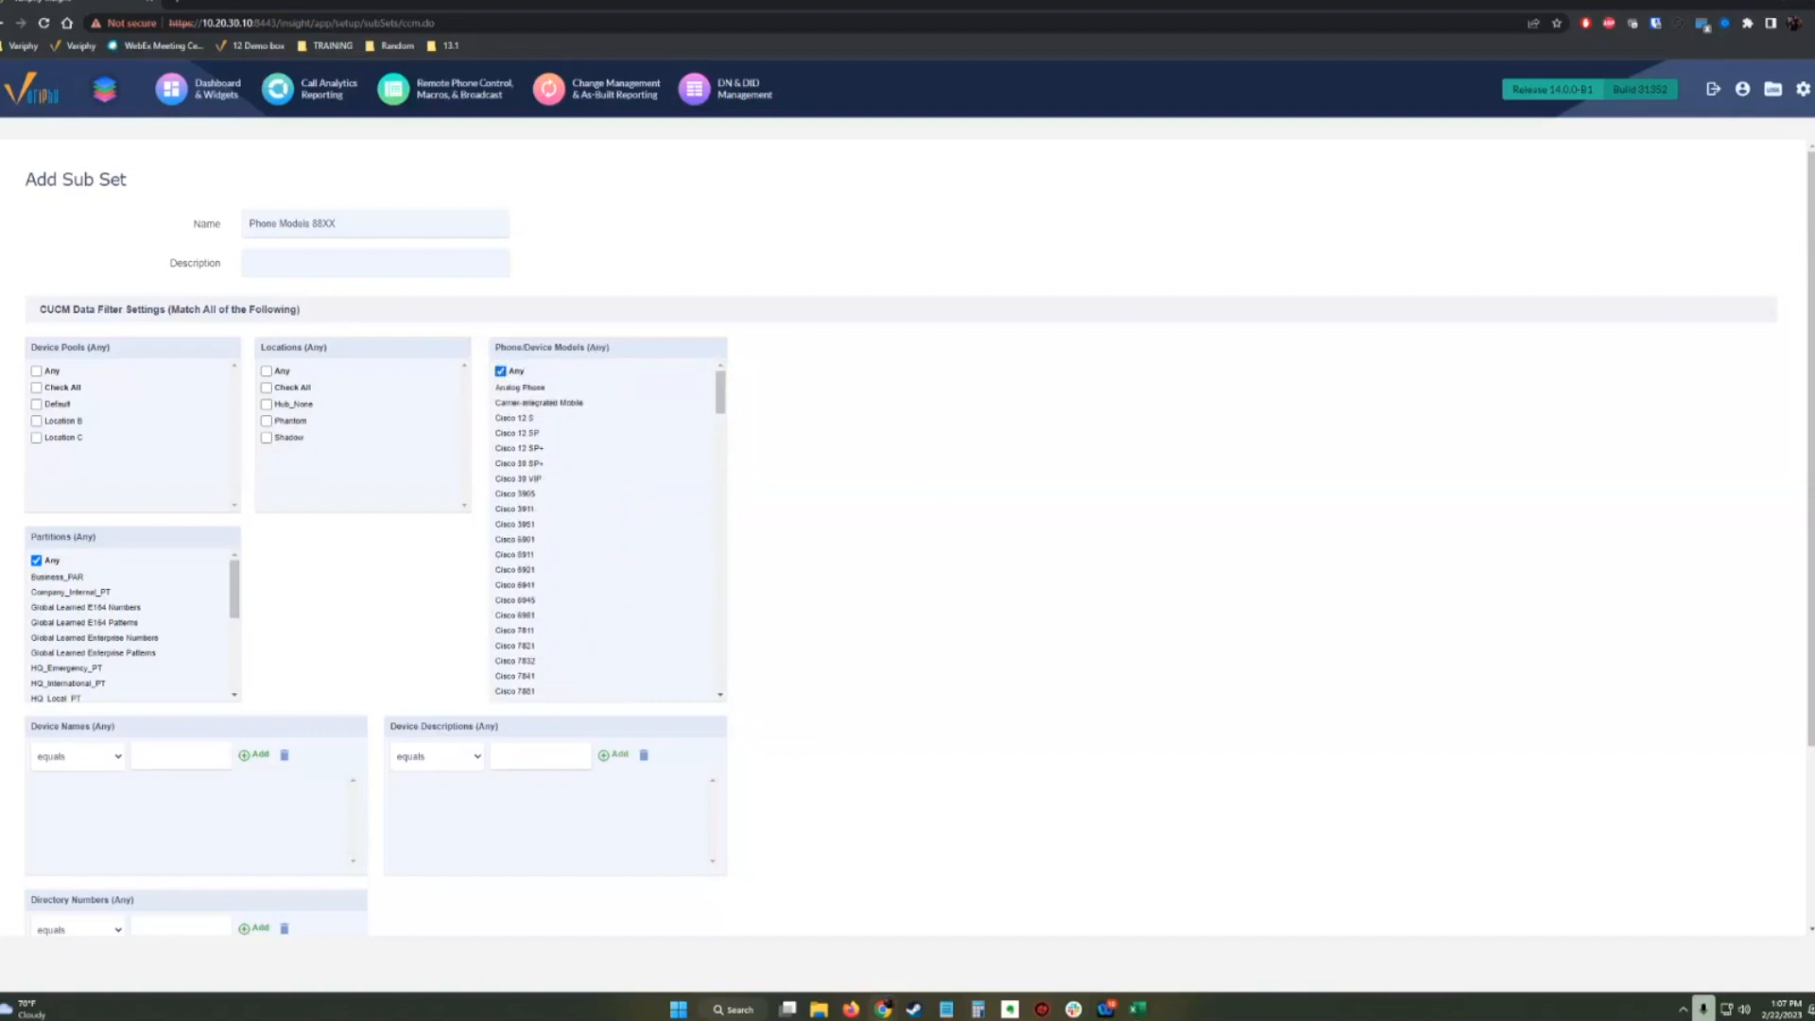
click(266, 371)
click(37, 371)
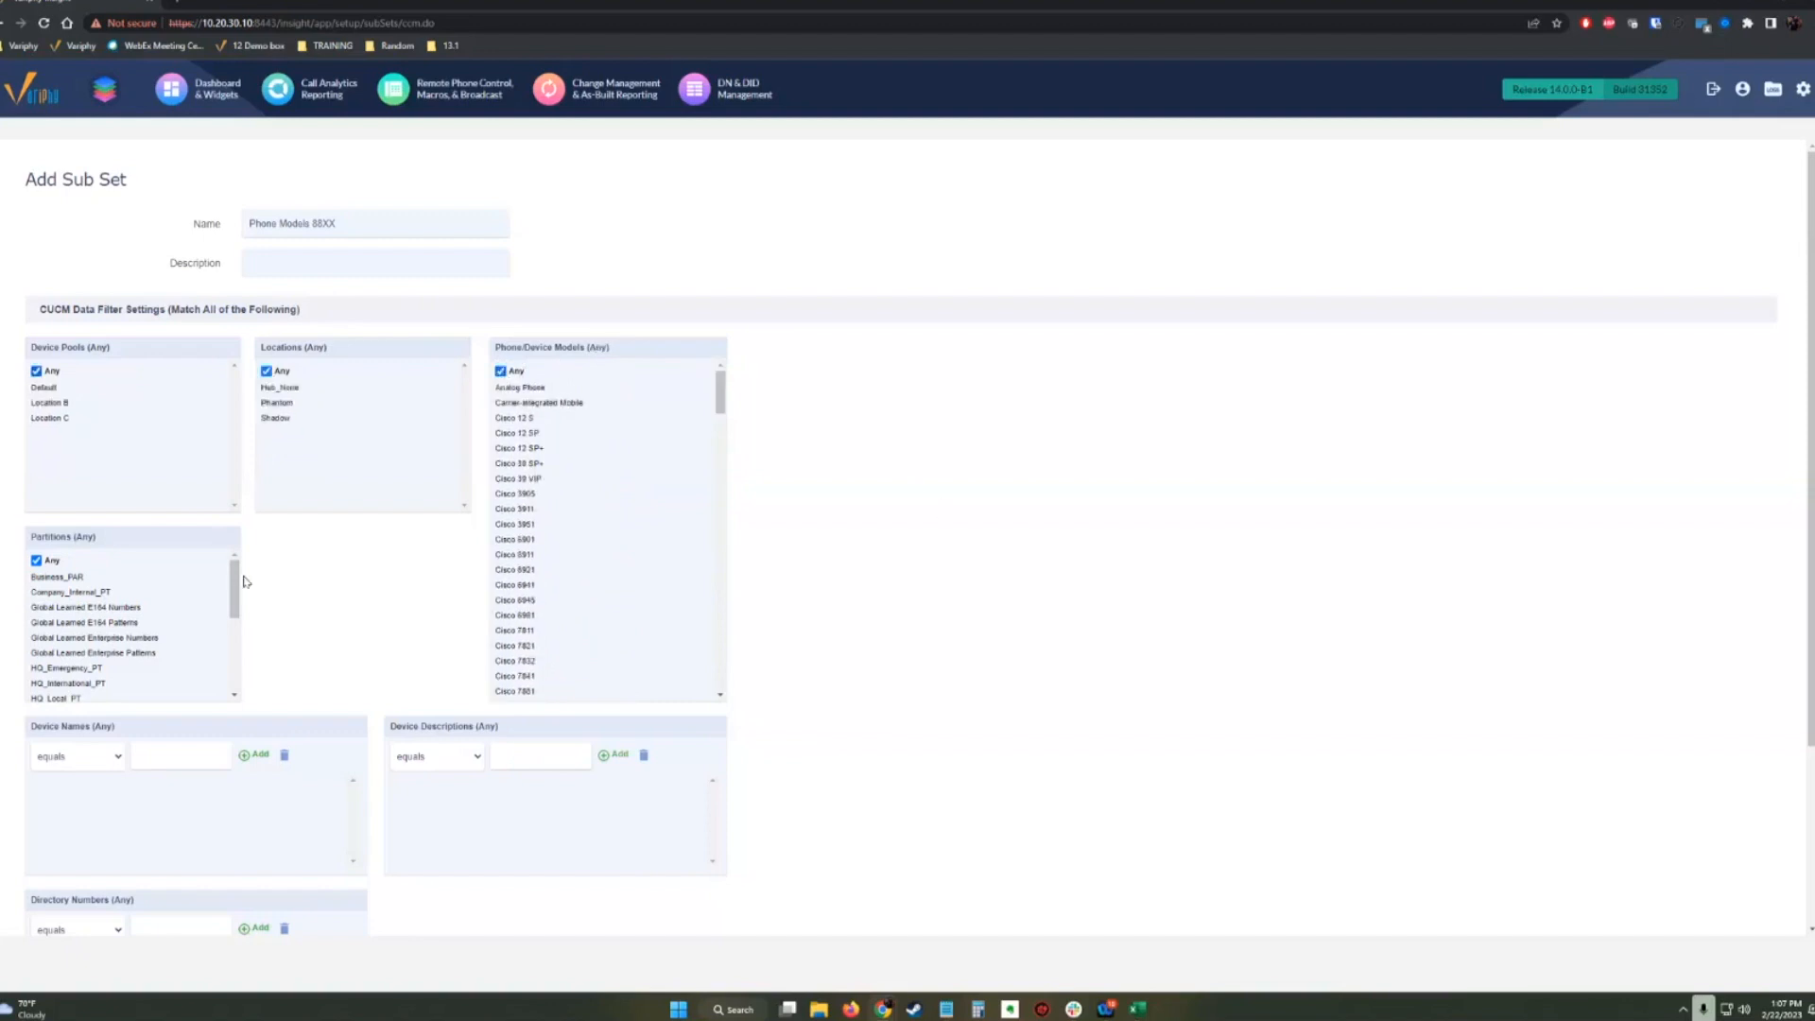
Browse the Partitions filter, turning Any off to list selectable partitions and turning it on again.
scroll(896, 590, down, 1)
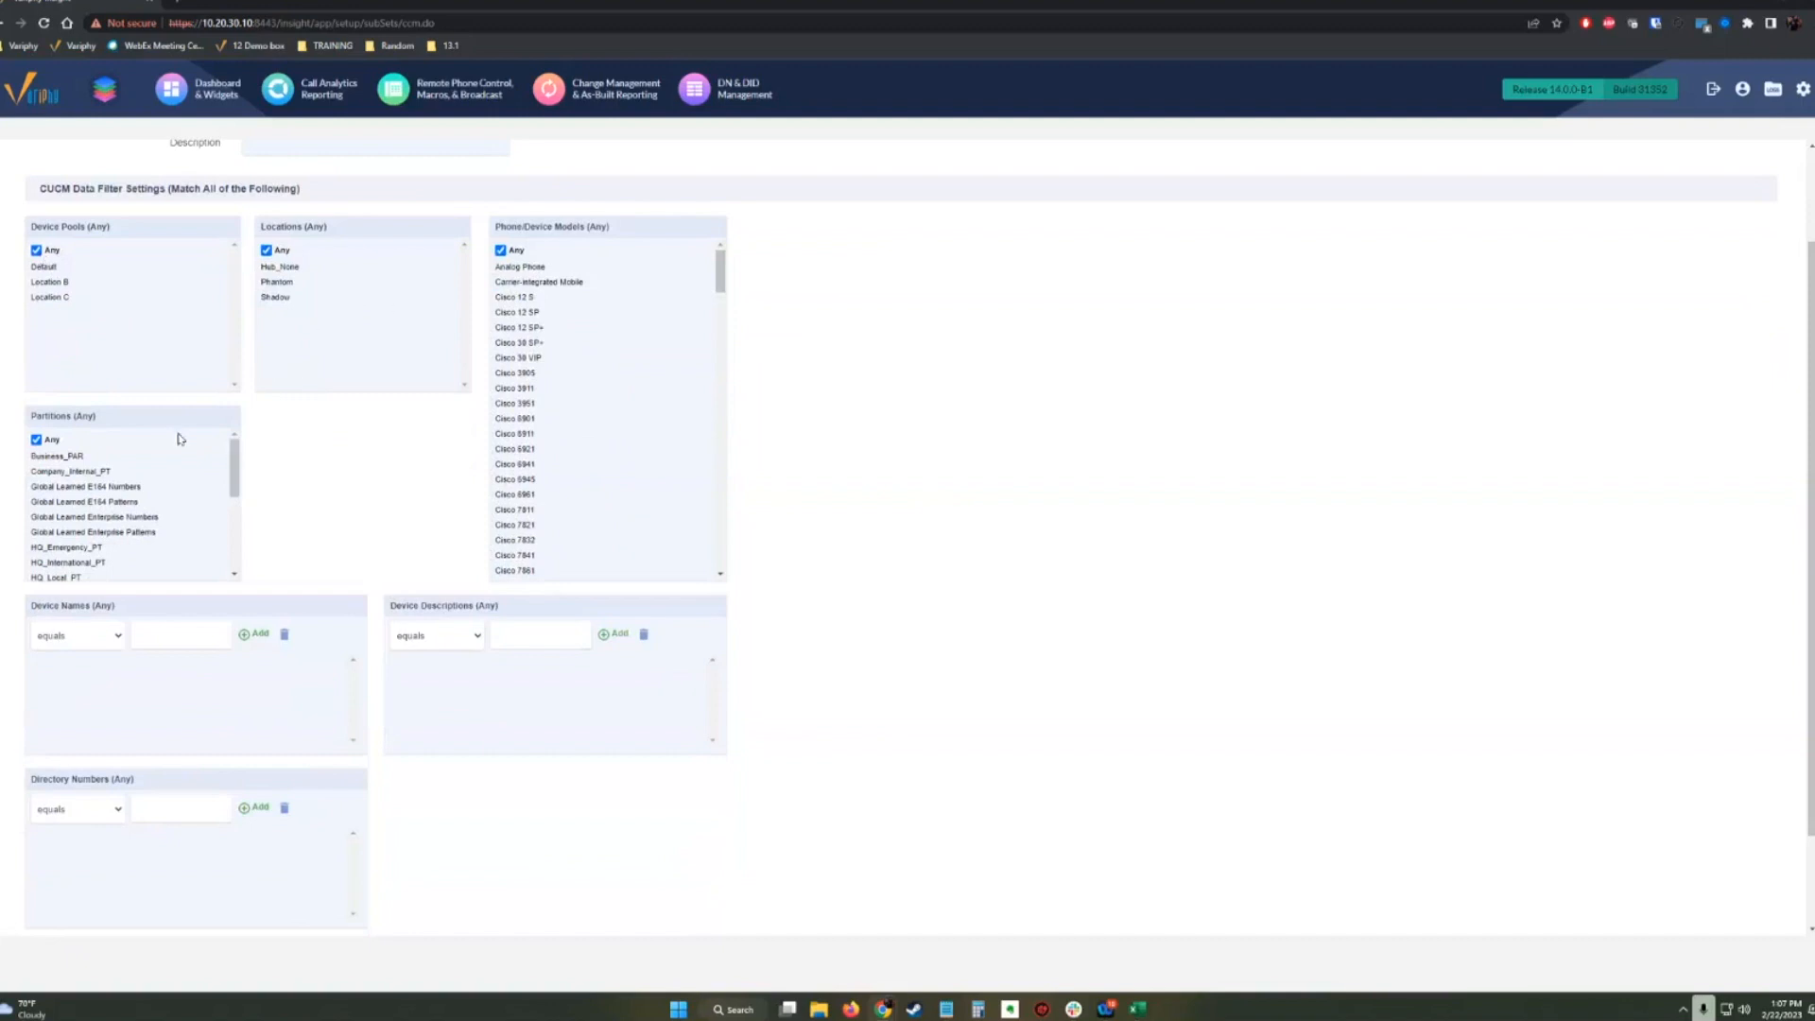
drag(237, 466, 233, 540)
scroll(234, 540, down, 1)
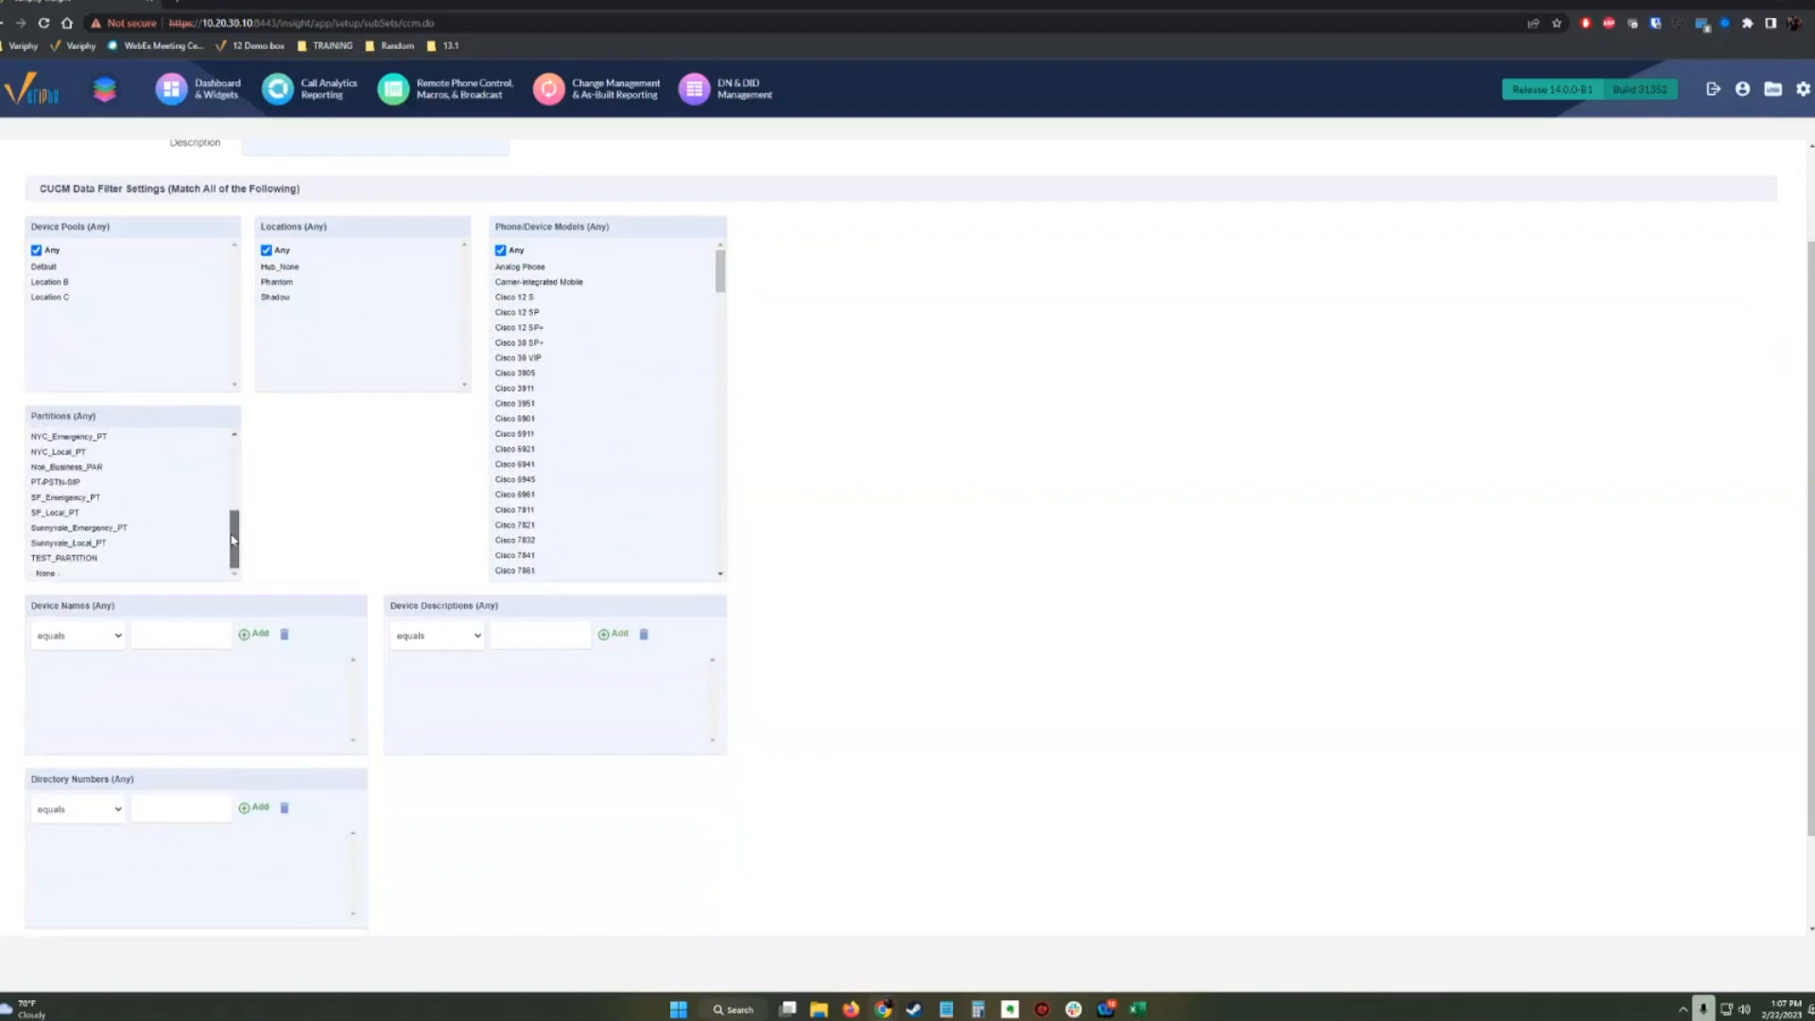
scroll(234, 540, up, 3)
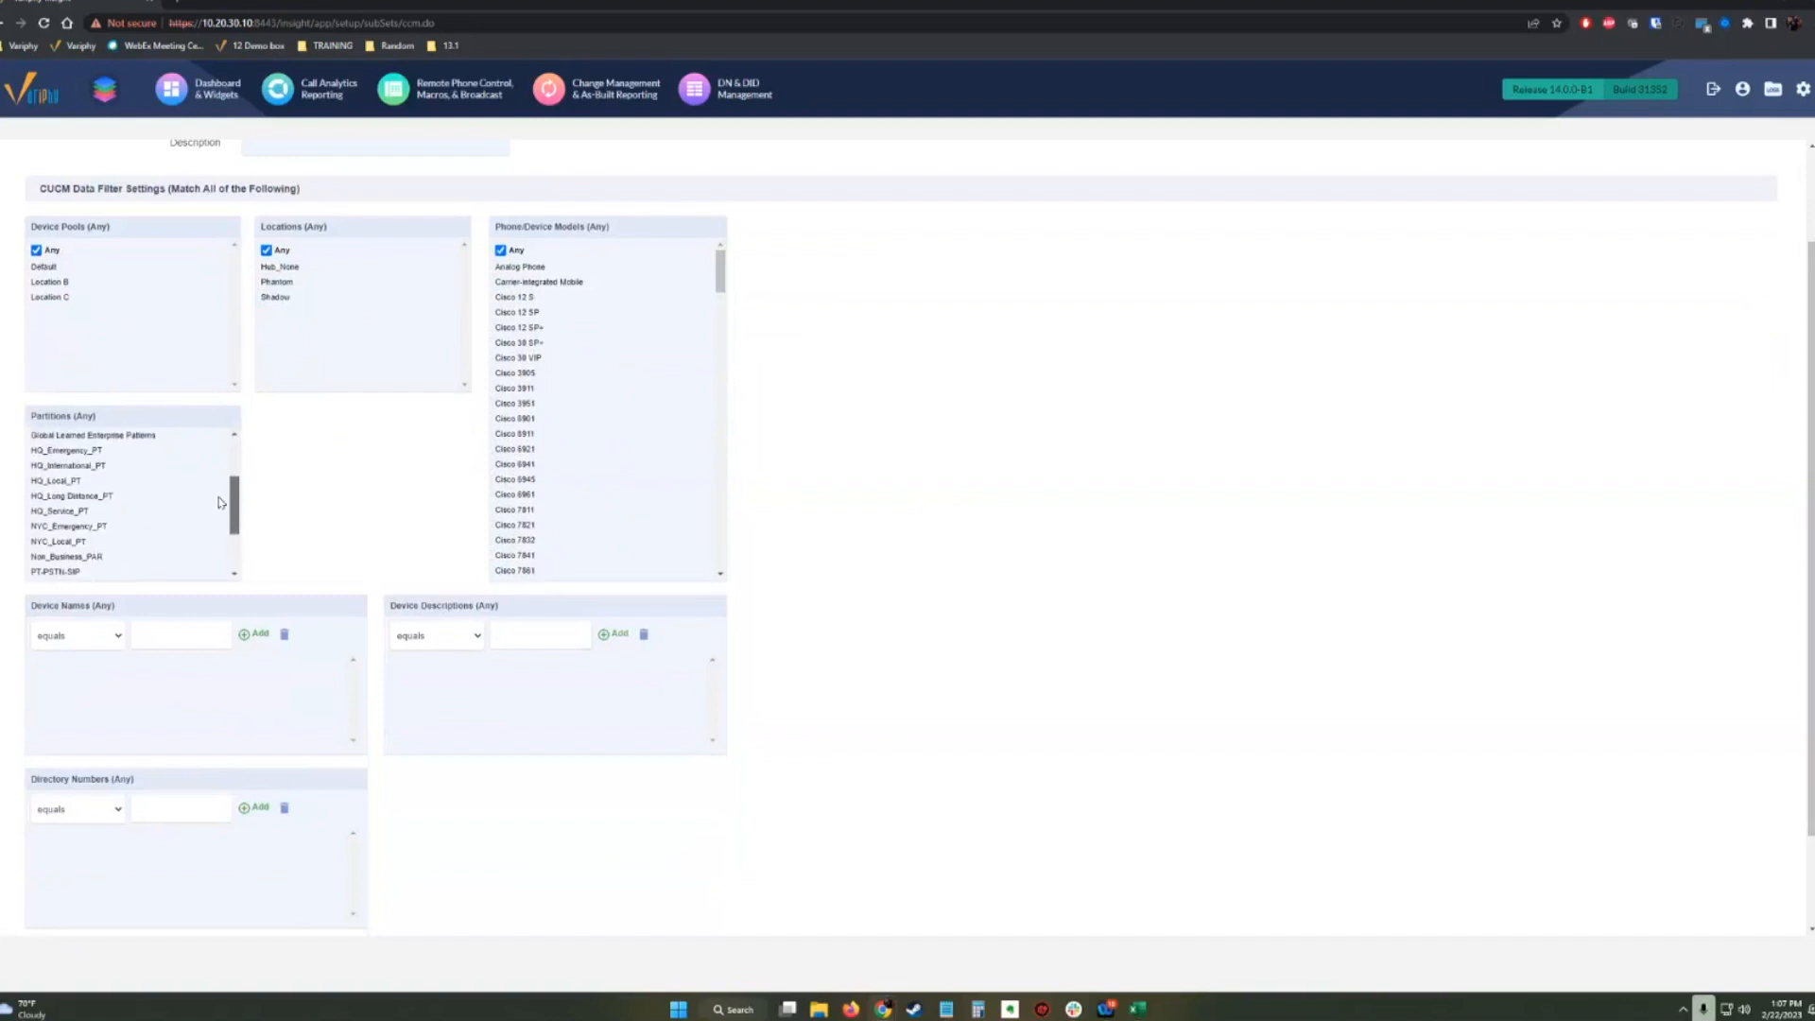
scroll(218, 502, up, 3)
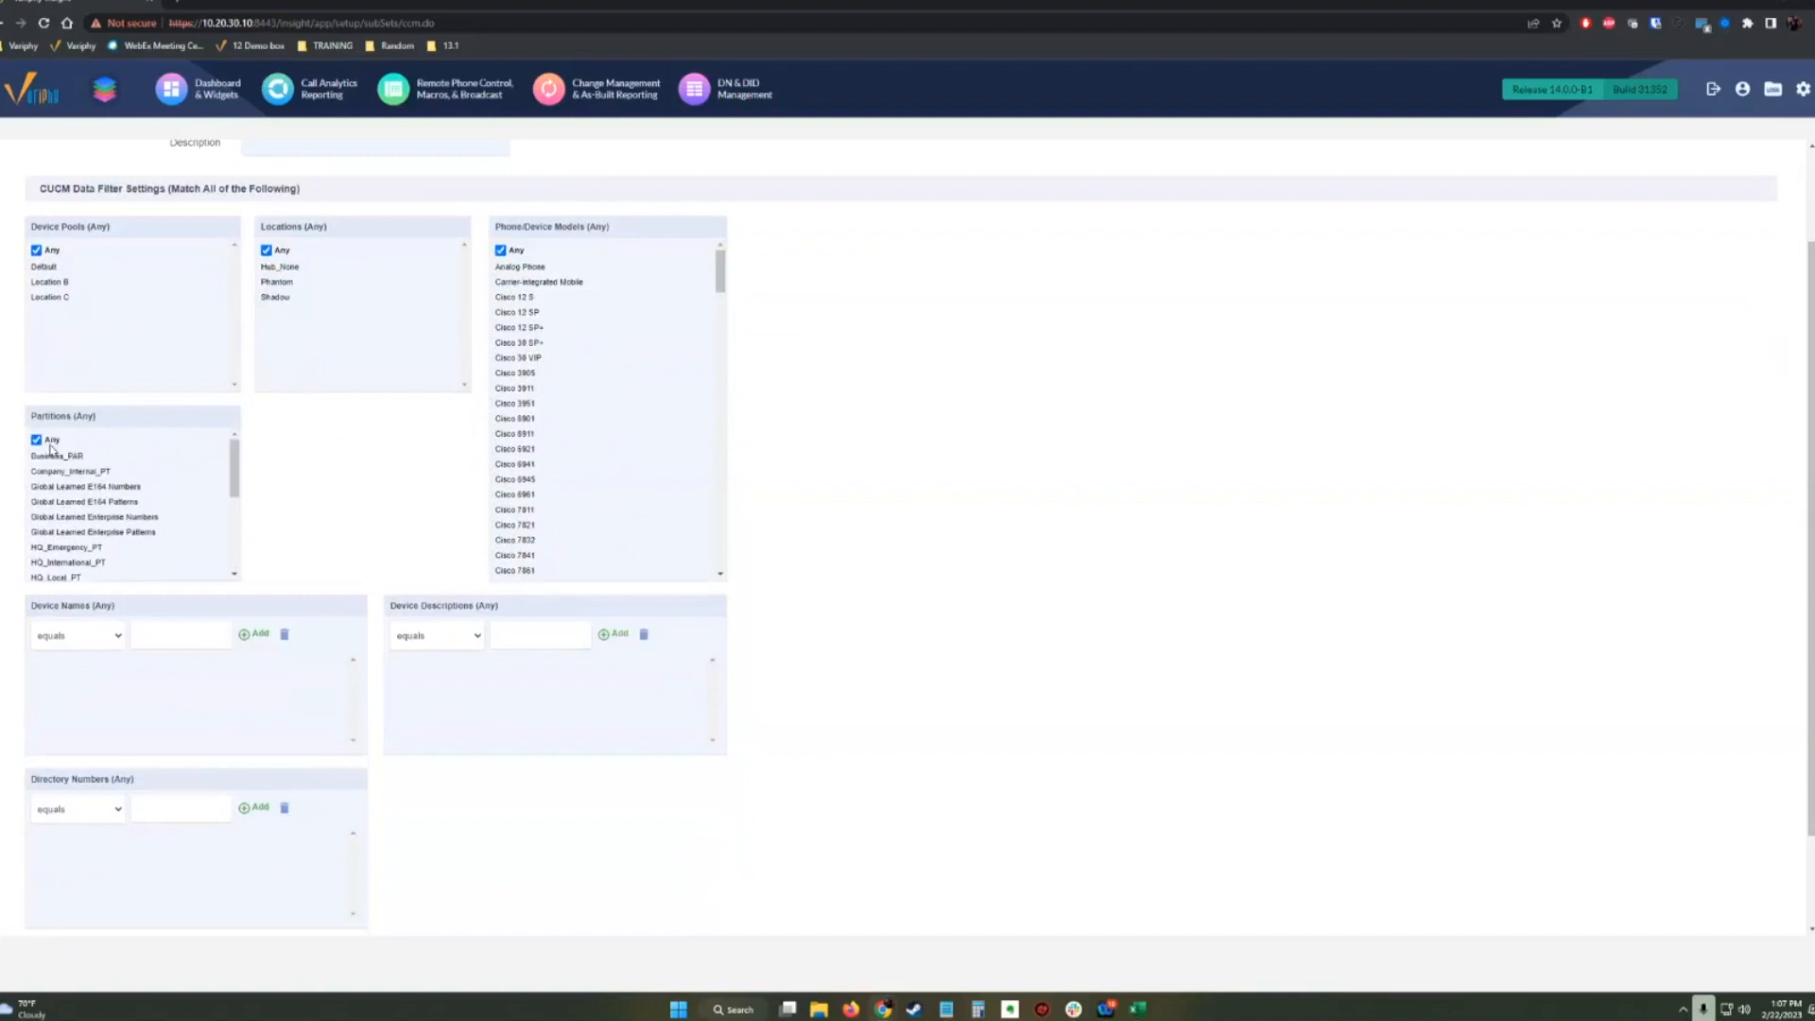
click(37, 440)
scroll(235, 488, down, 1)
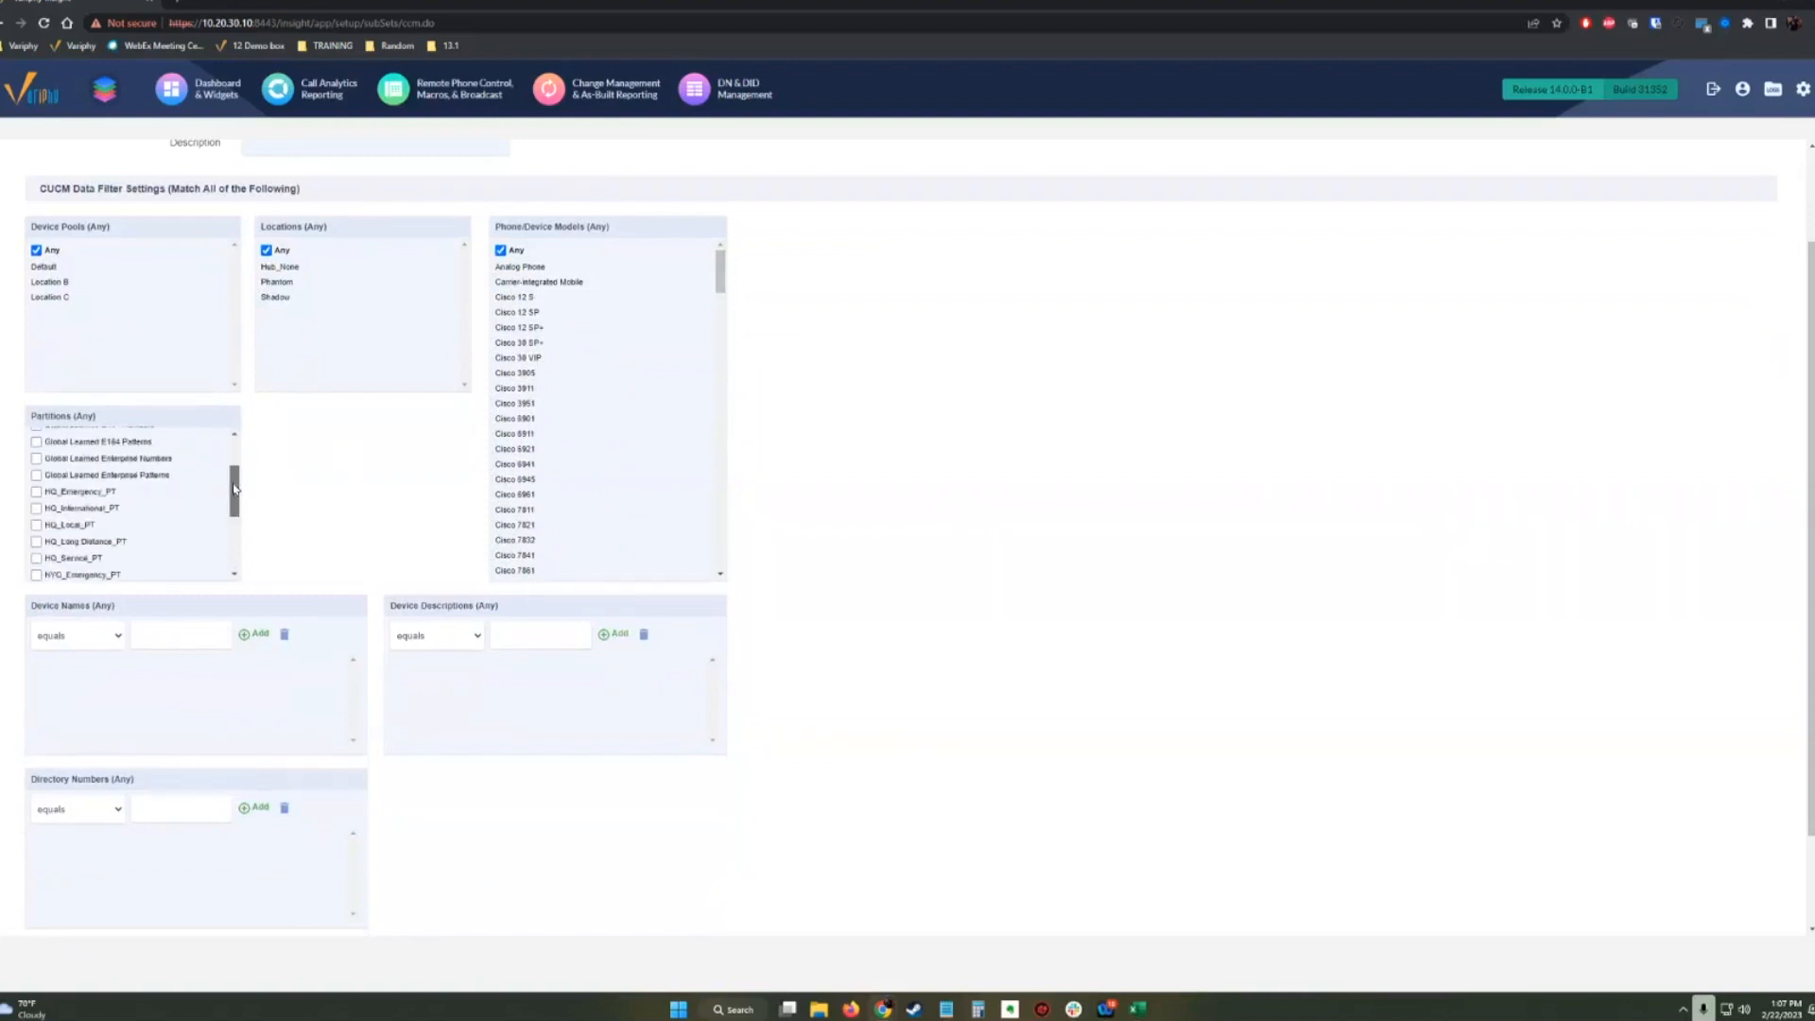
drag(235, 488, 234, 442)
click(36, 440)
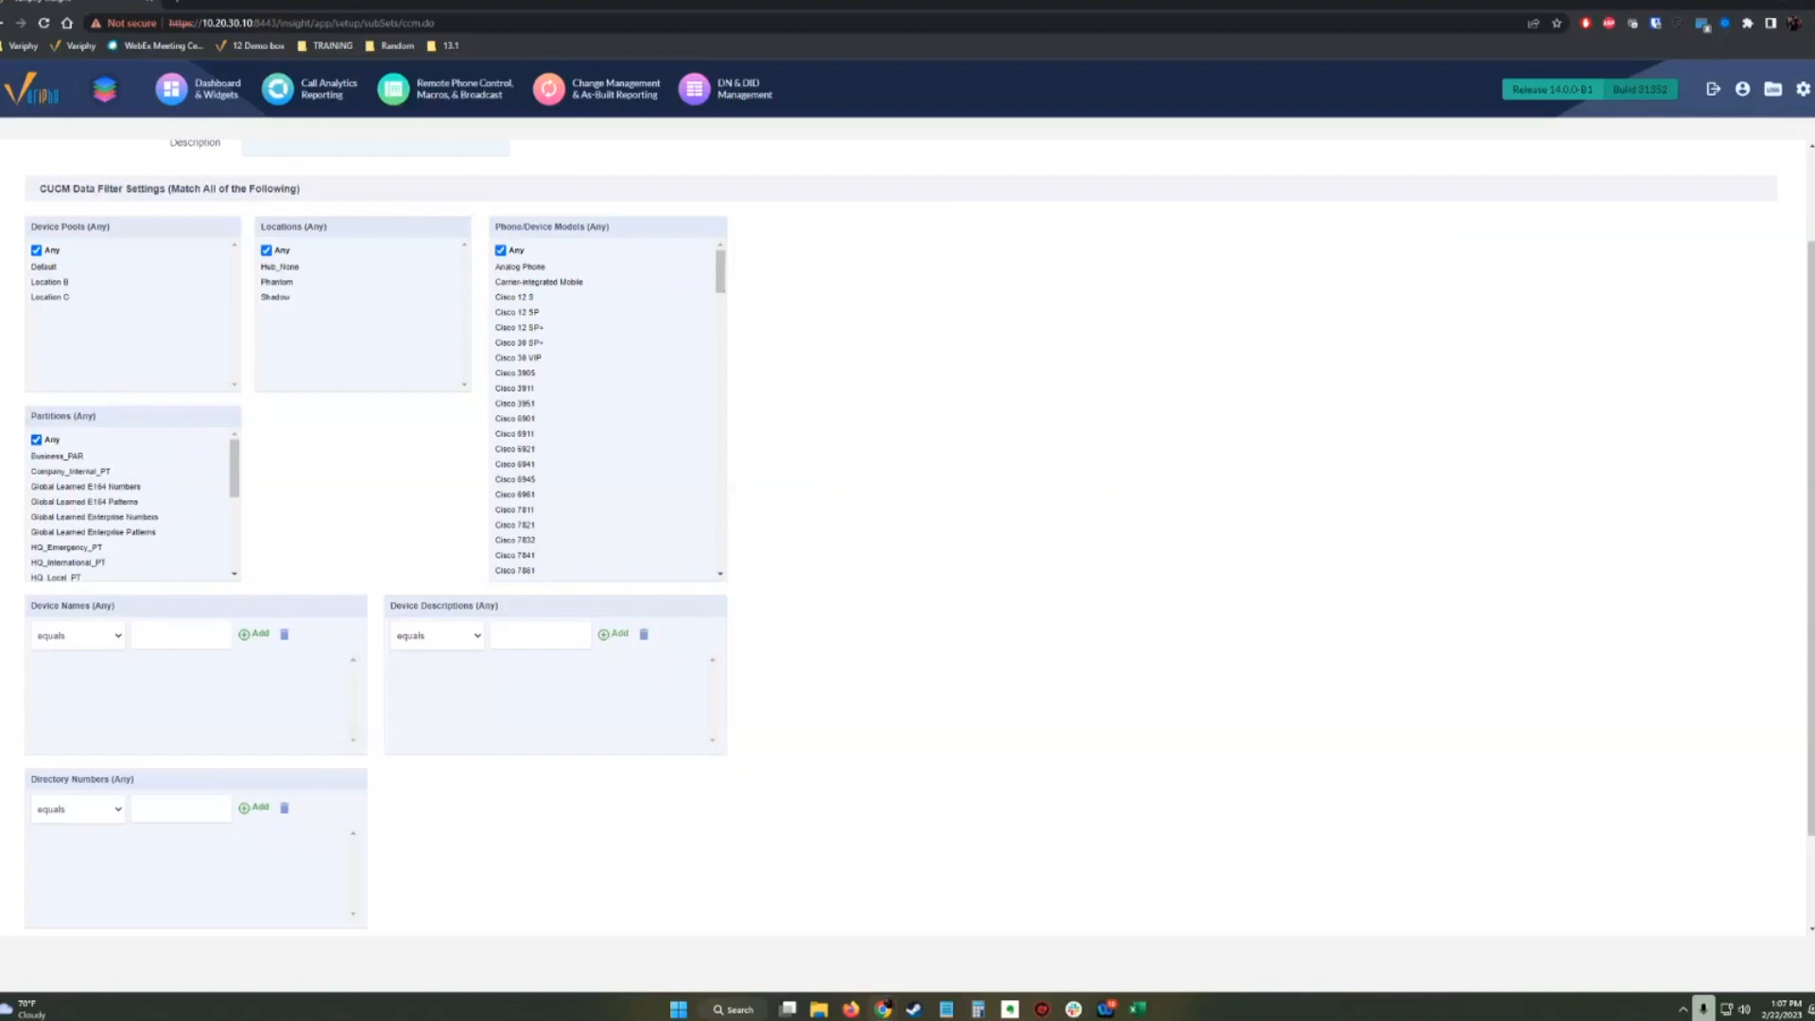
Add a Device Names filter condition for names that contain SIP.
click(118, 636)
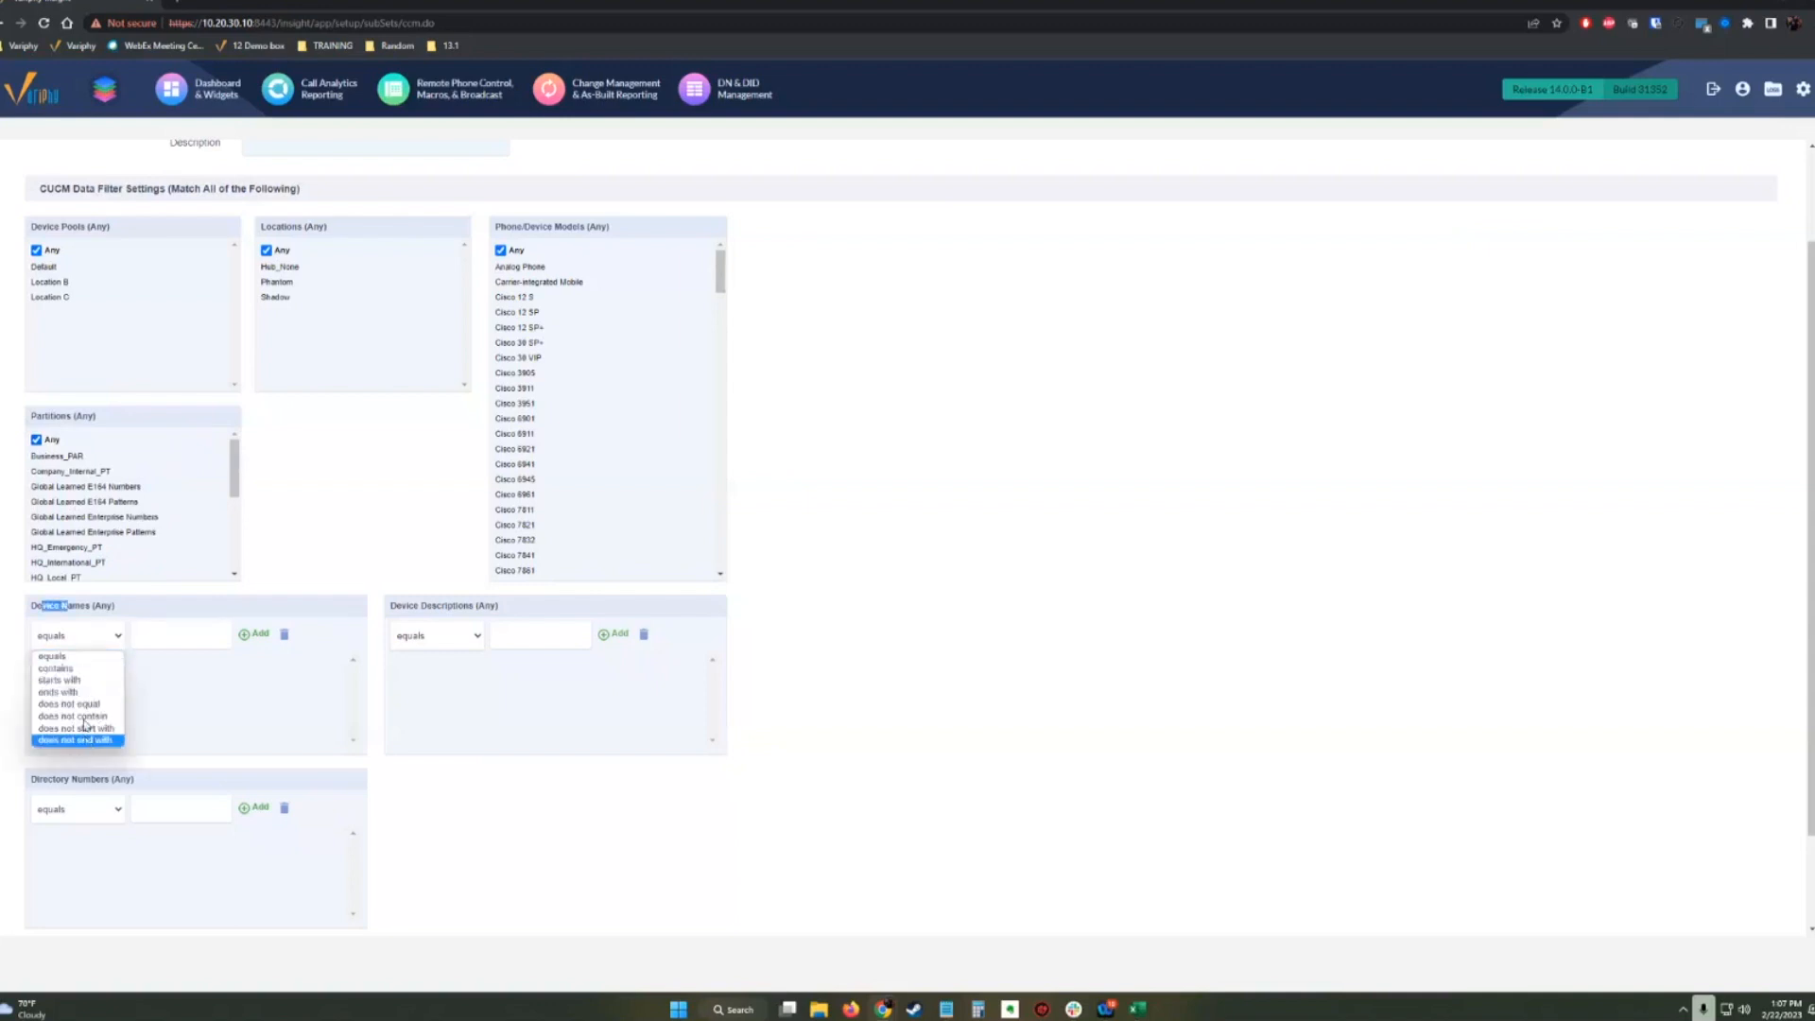
click(57, 668)
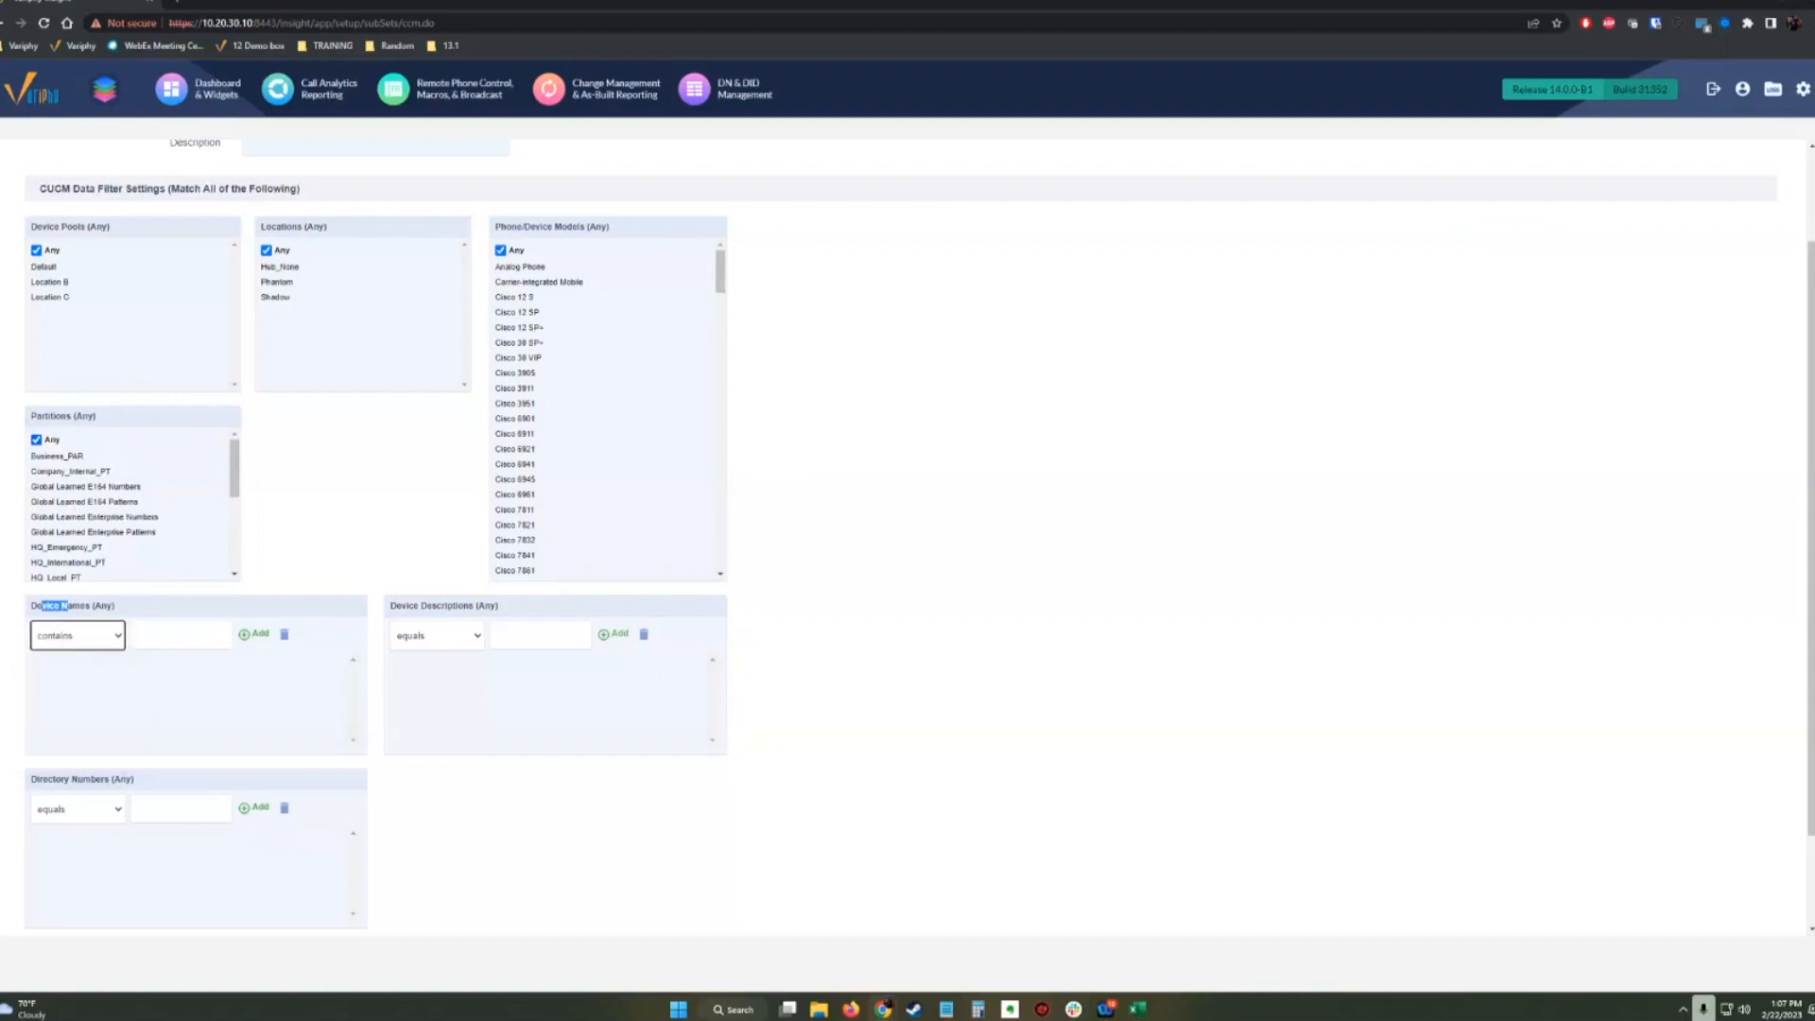
click(181, 636)
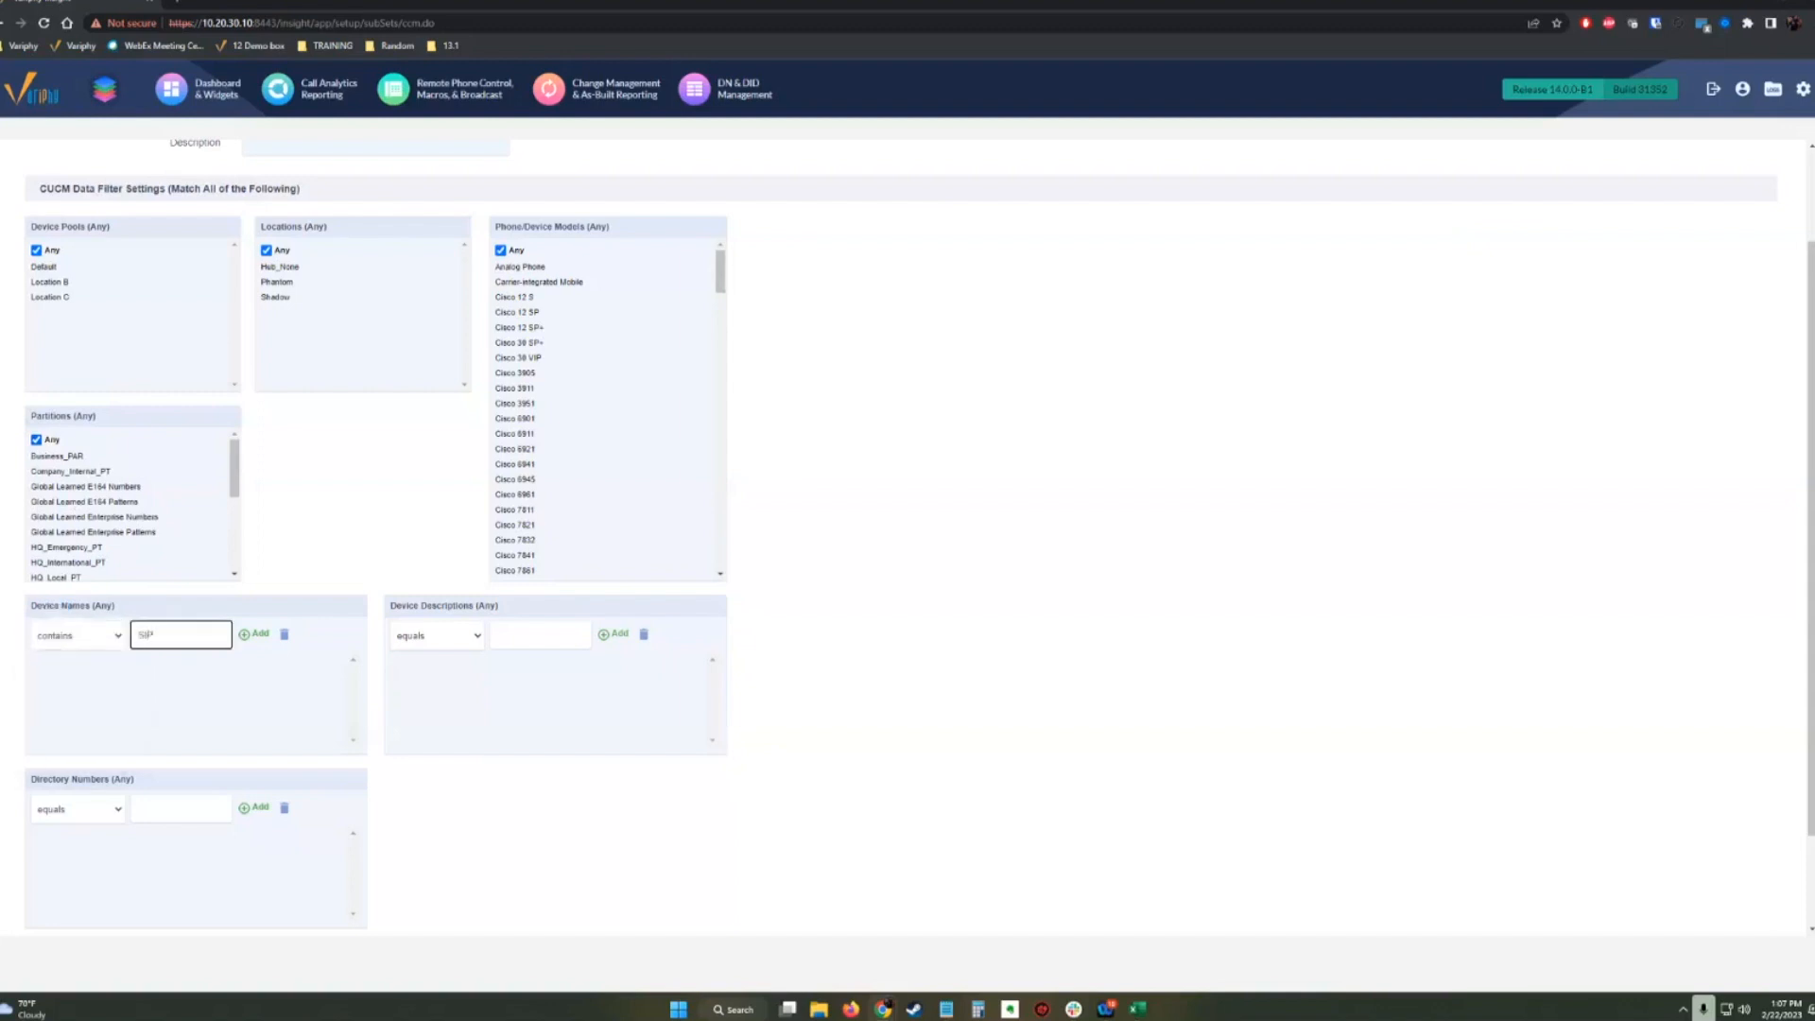
click(246, 634)
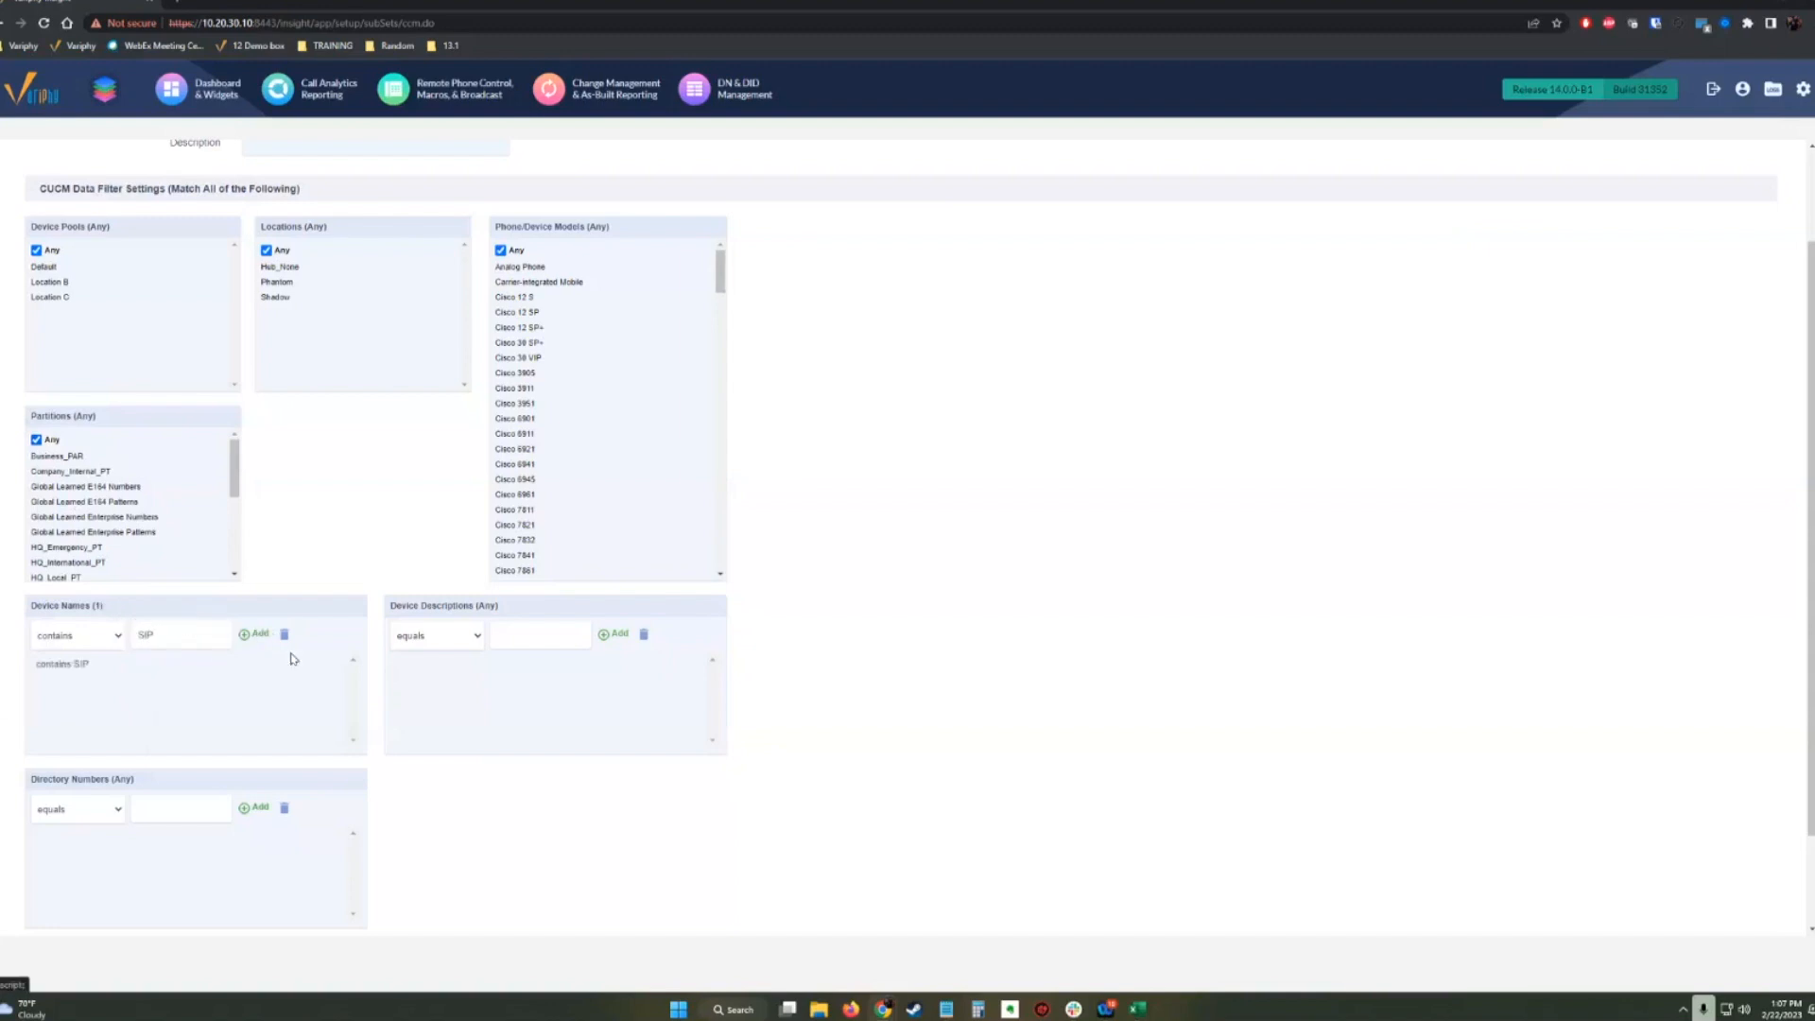
Add a second Device Names condition for names that contain SIP2.
click(1028, 105)
click(166, 636)
text(2)
click(252, 634)
Remove the SIP2 and SIP conditions from the Device Names filter.
click(104, 677)
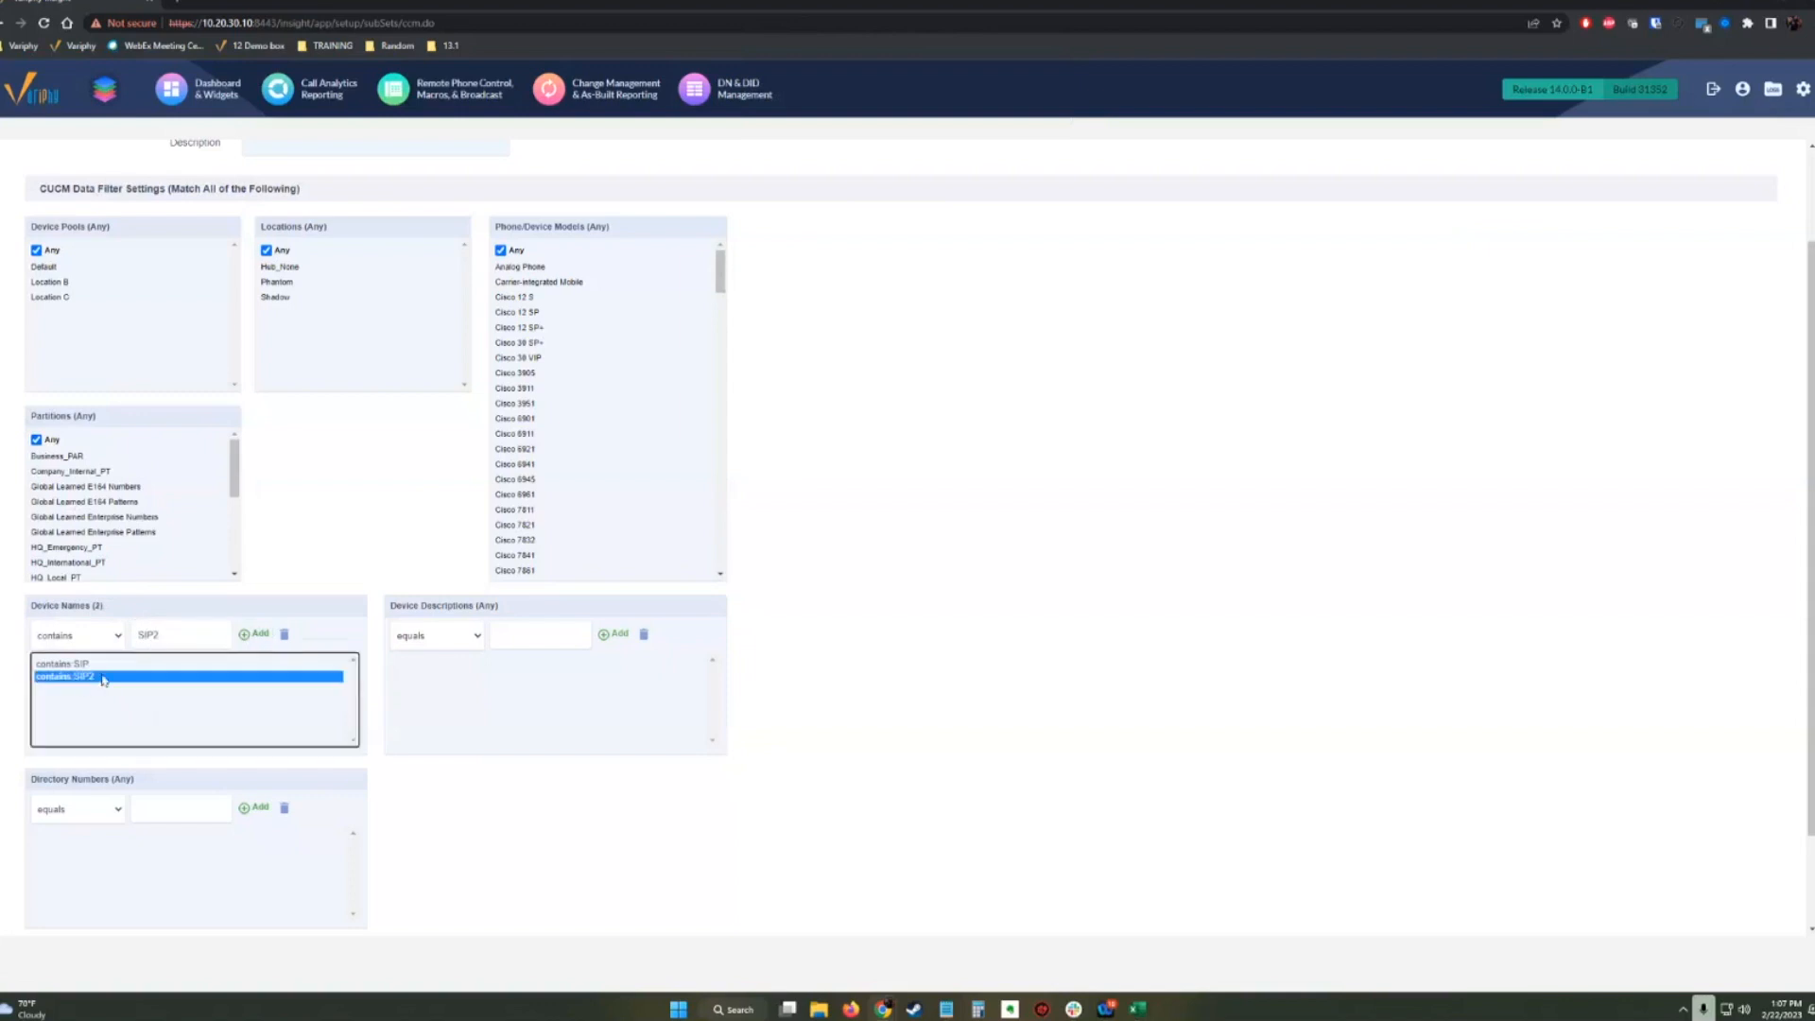
click(284, 634)
click(255, 634)
click(283, 634)
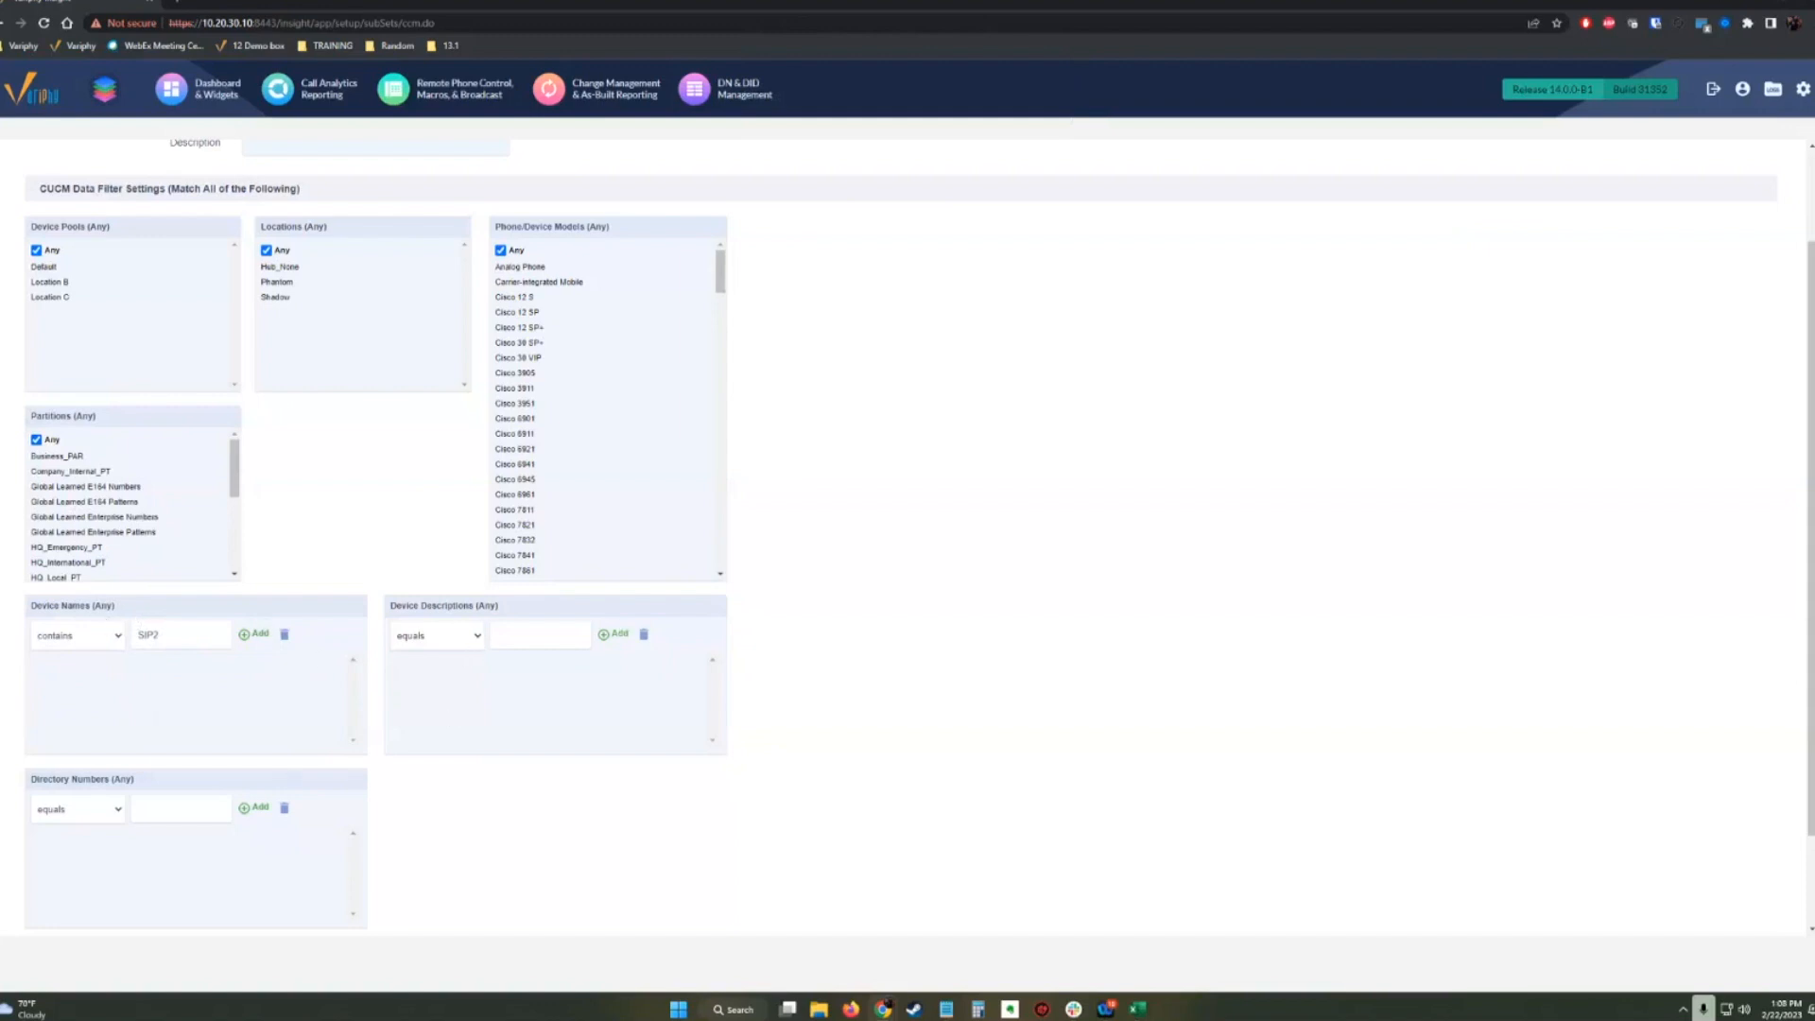
Add a Directory Numbers condition for numbers that contain 7XXX and remove it again.
scroll(267, 810, down, 2)
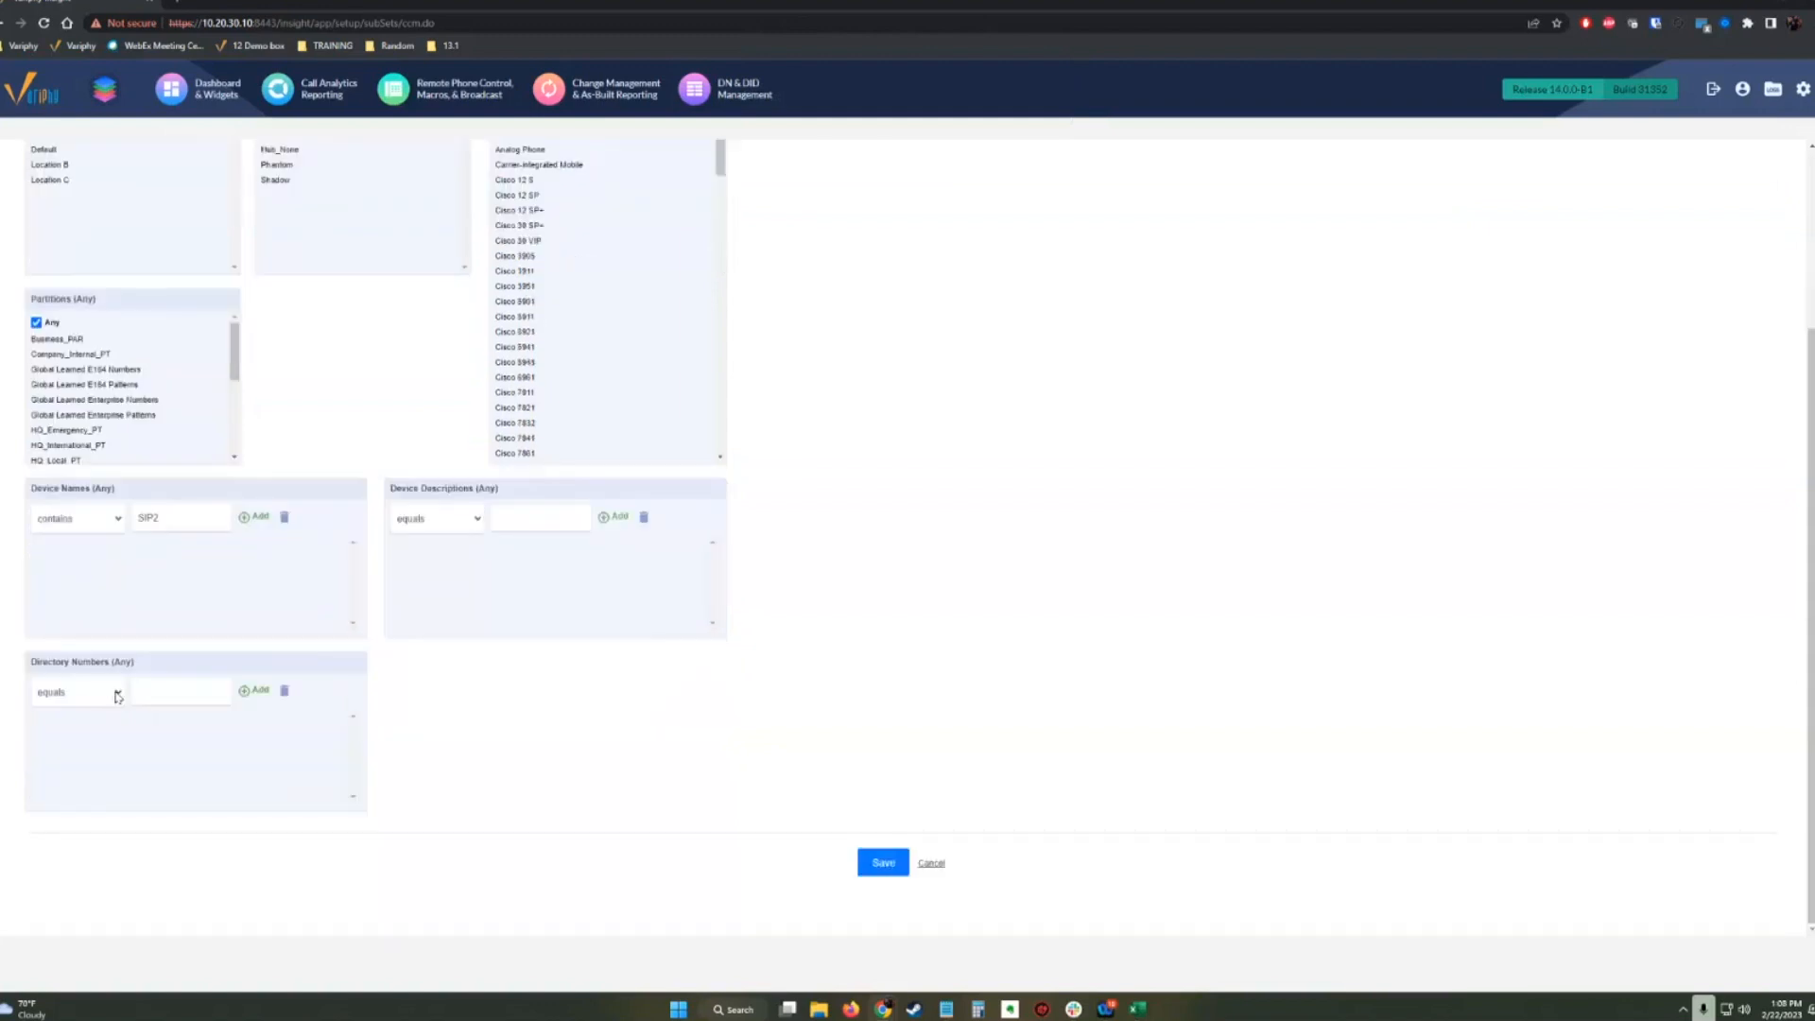
click(140, 693)
click(112, 695)
click(86, 729)
click(291, 715)
click(254, 690)
click(68, 720)
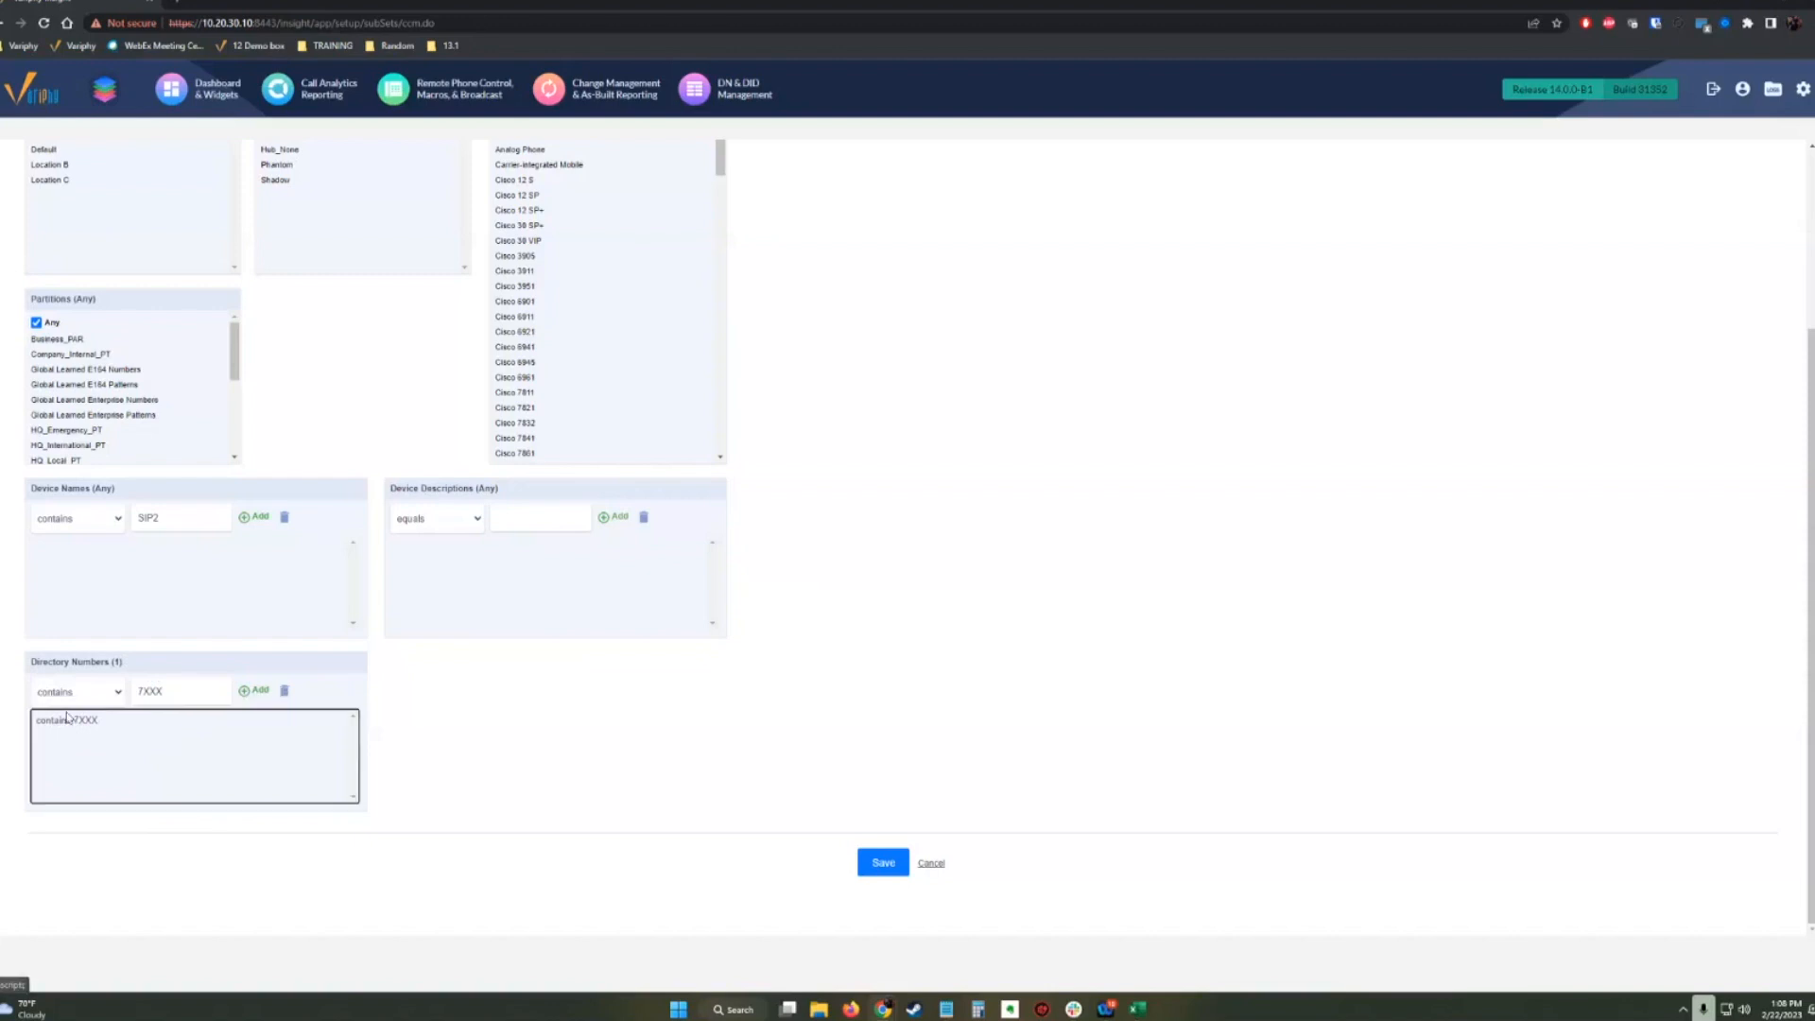
click(284, 691)
Rename the new sub set to All Devices and save it with every filter left at Any.
scroll(797, 700, up, 3)
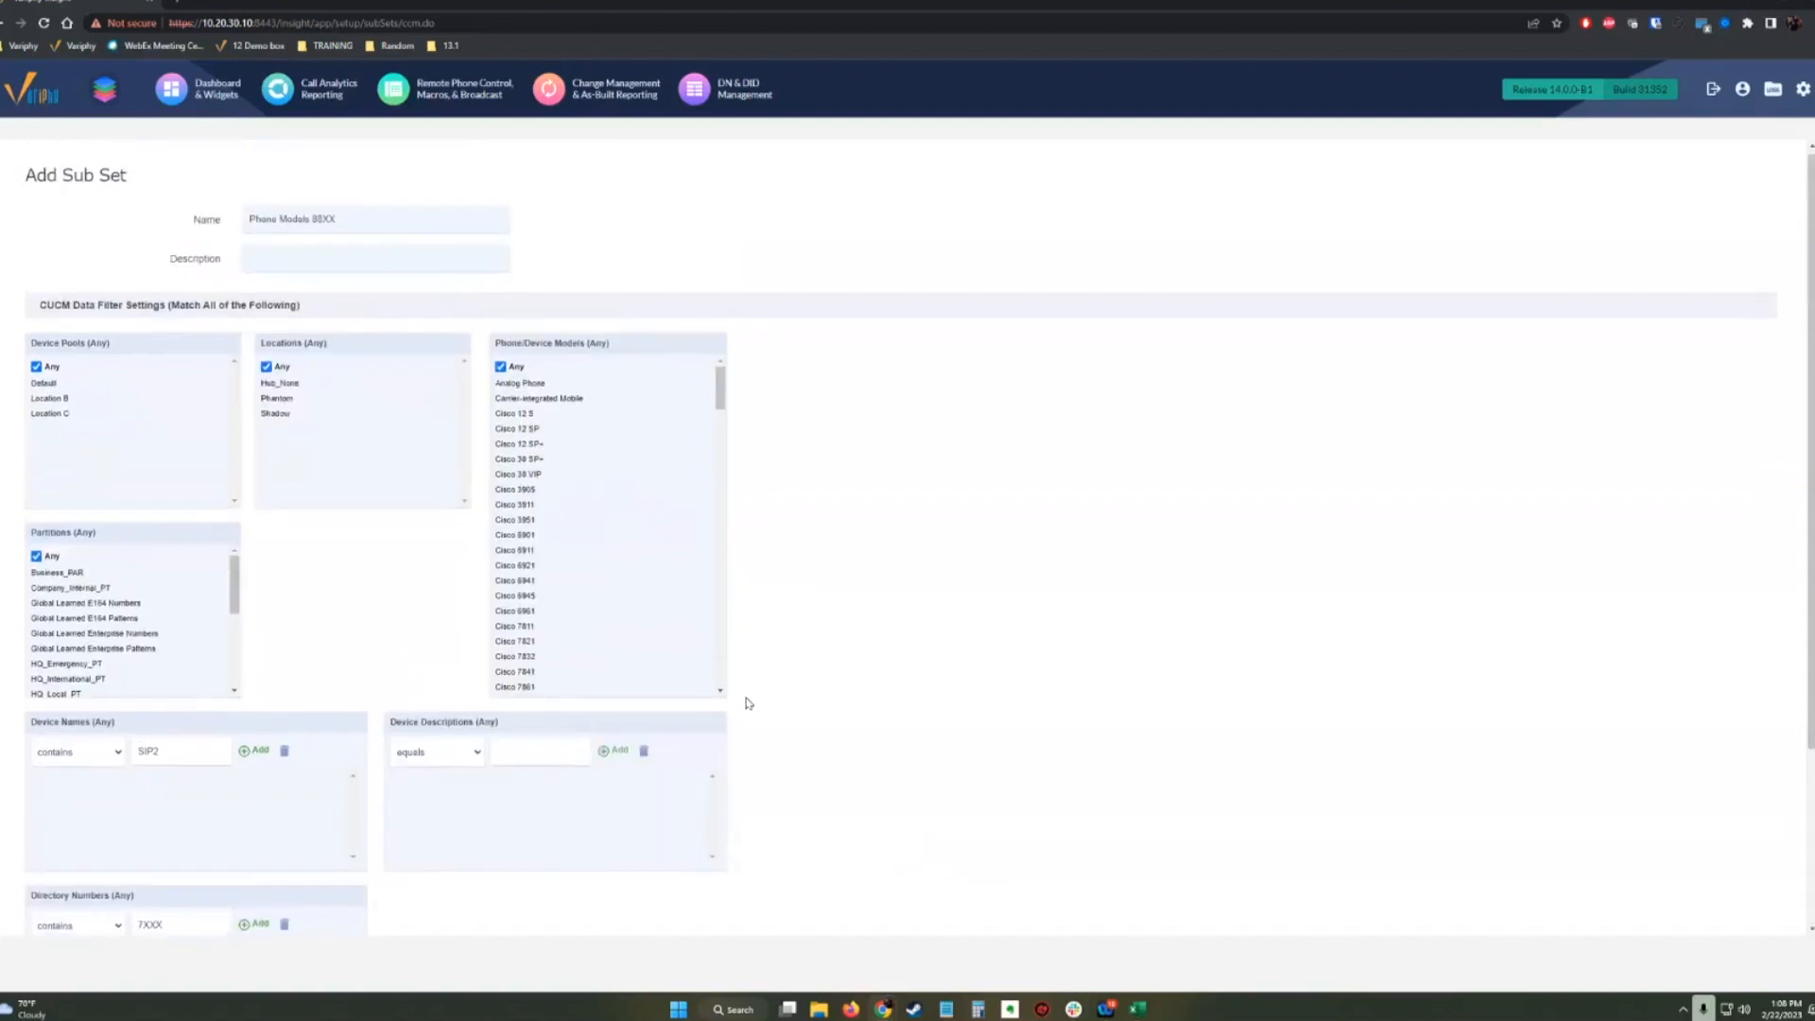
click(172, 227)
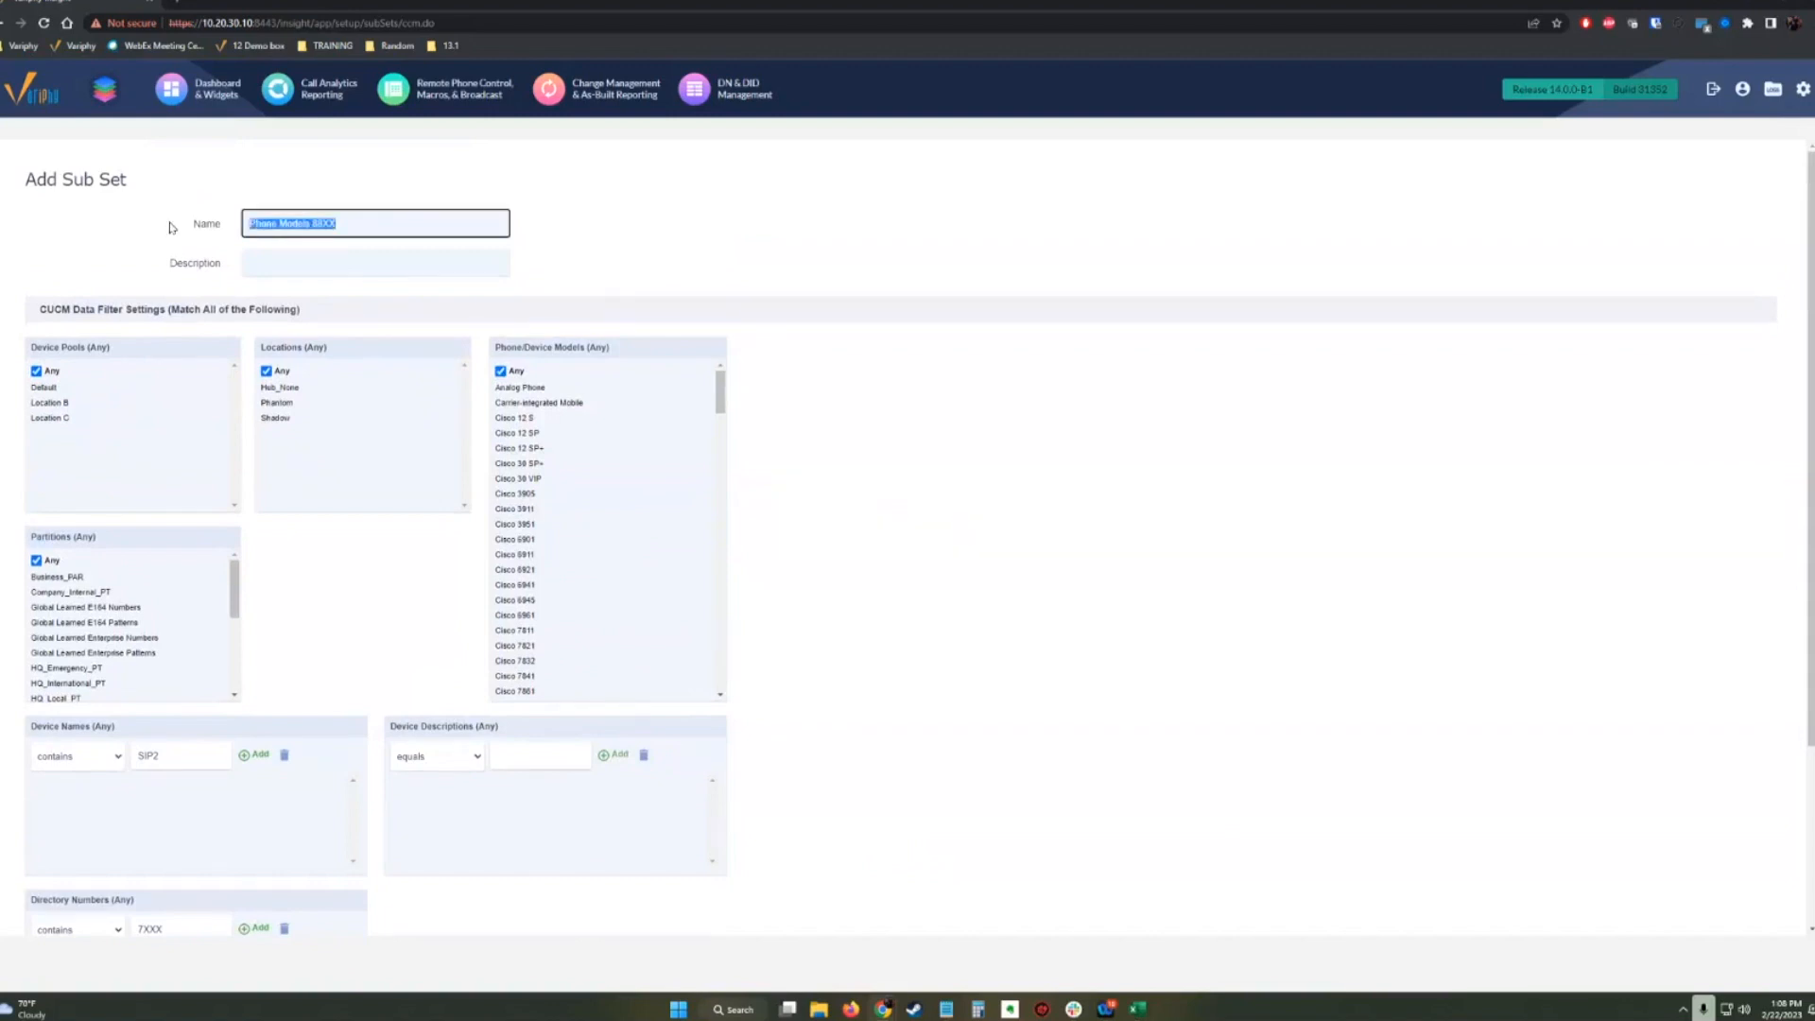
text(All Devices)
click(555, 276)
scroll(939, 494, down, 1)
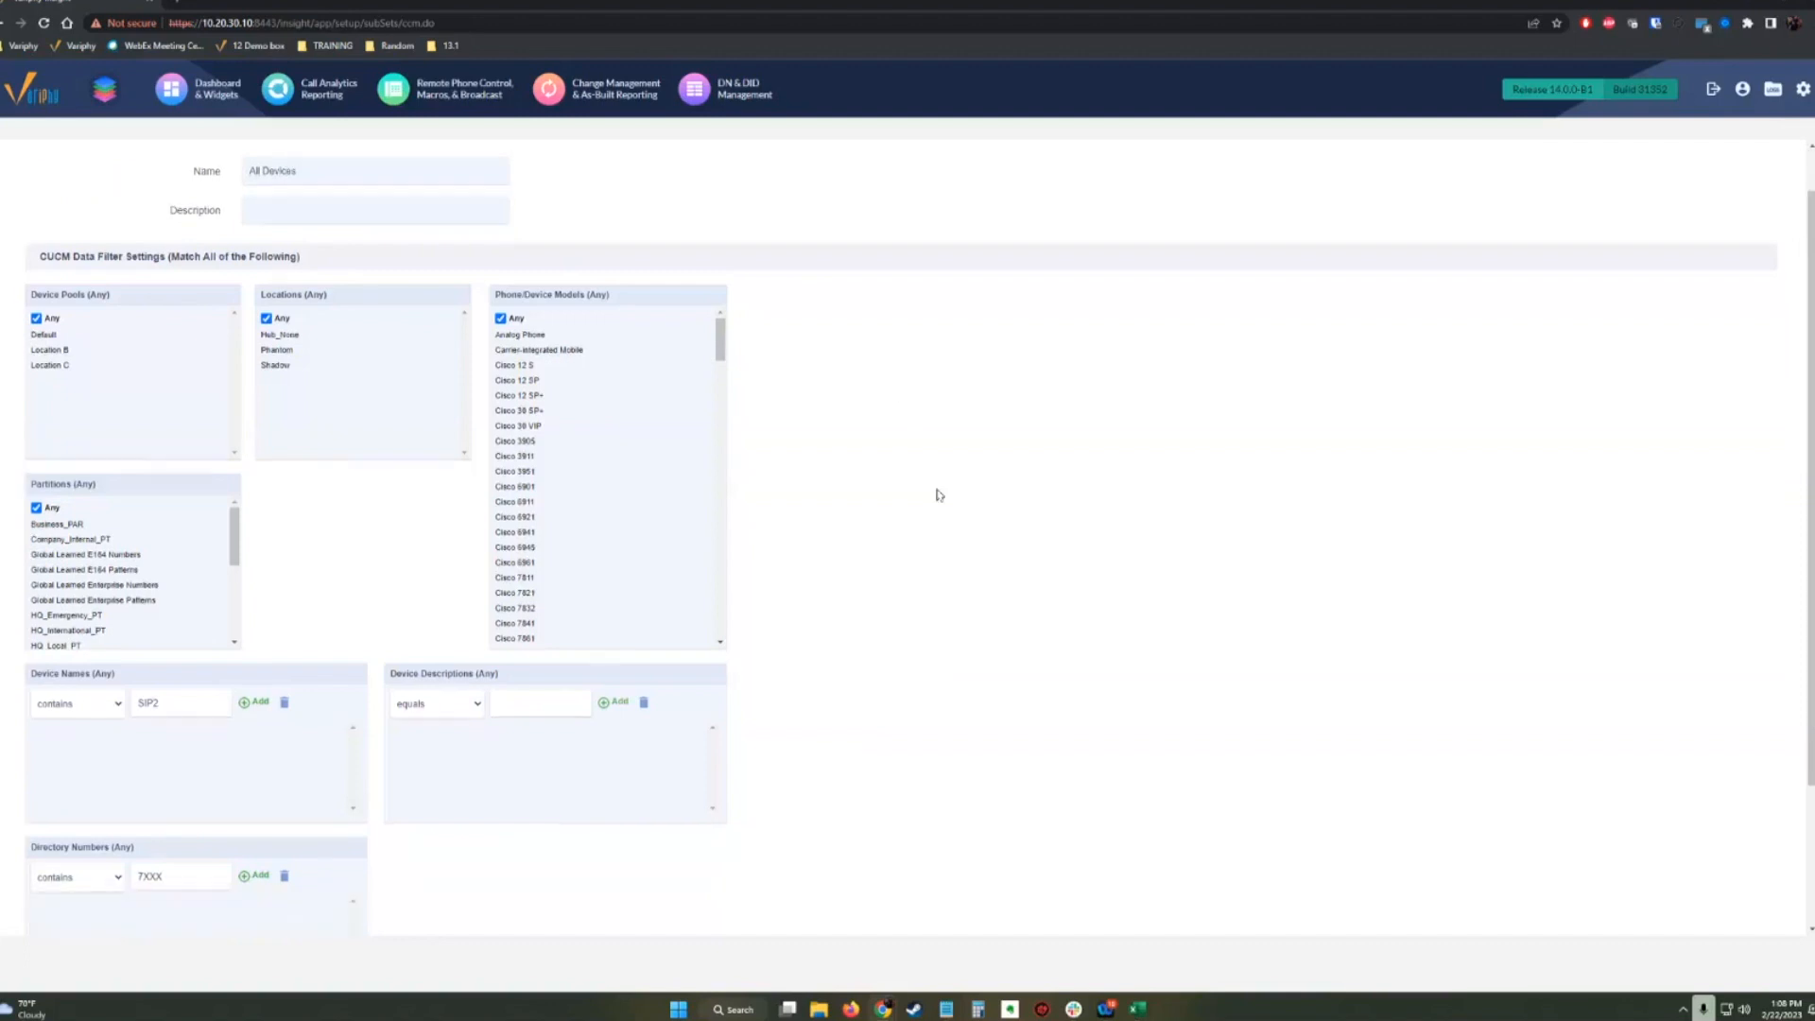
scroll(939, 495, down, 2)
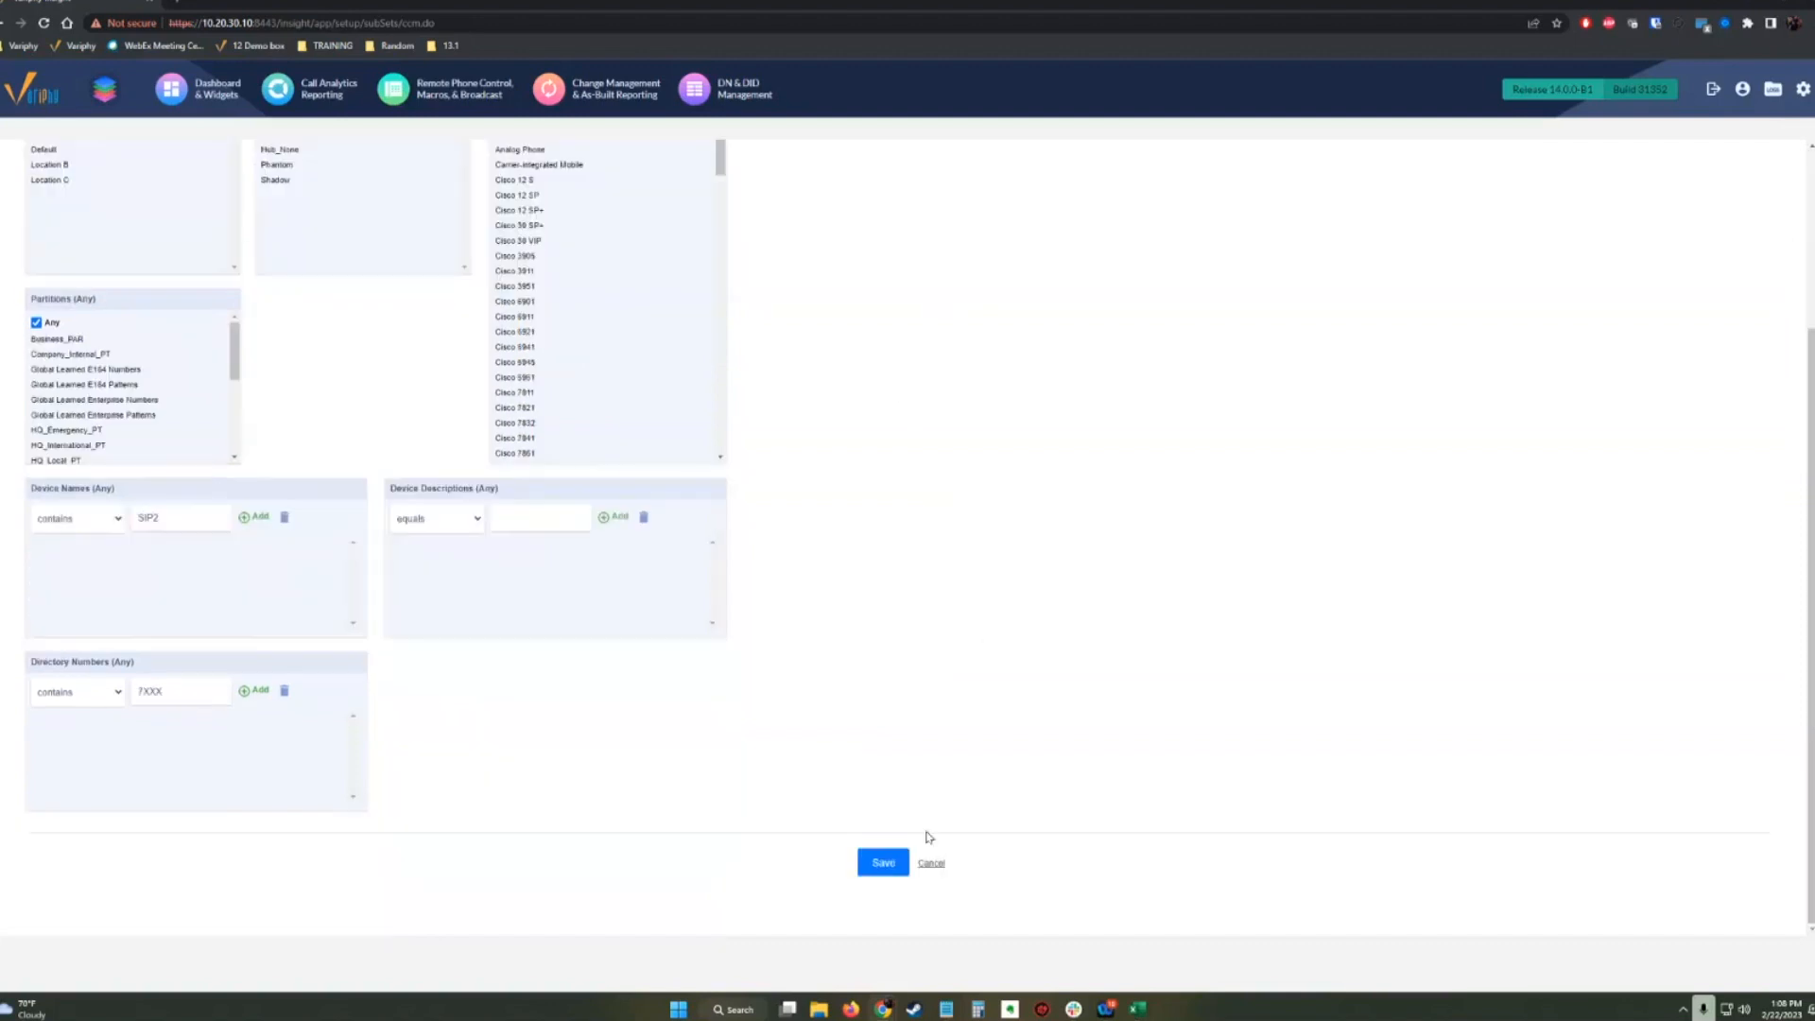
click(882, 863)
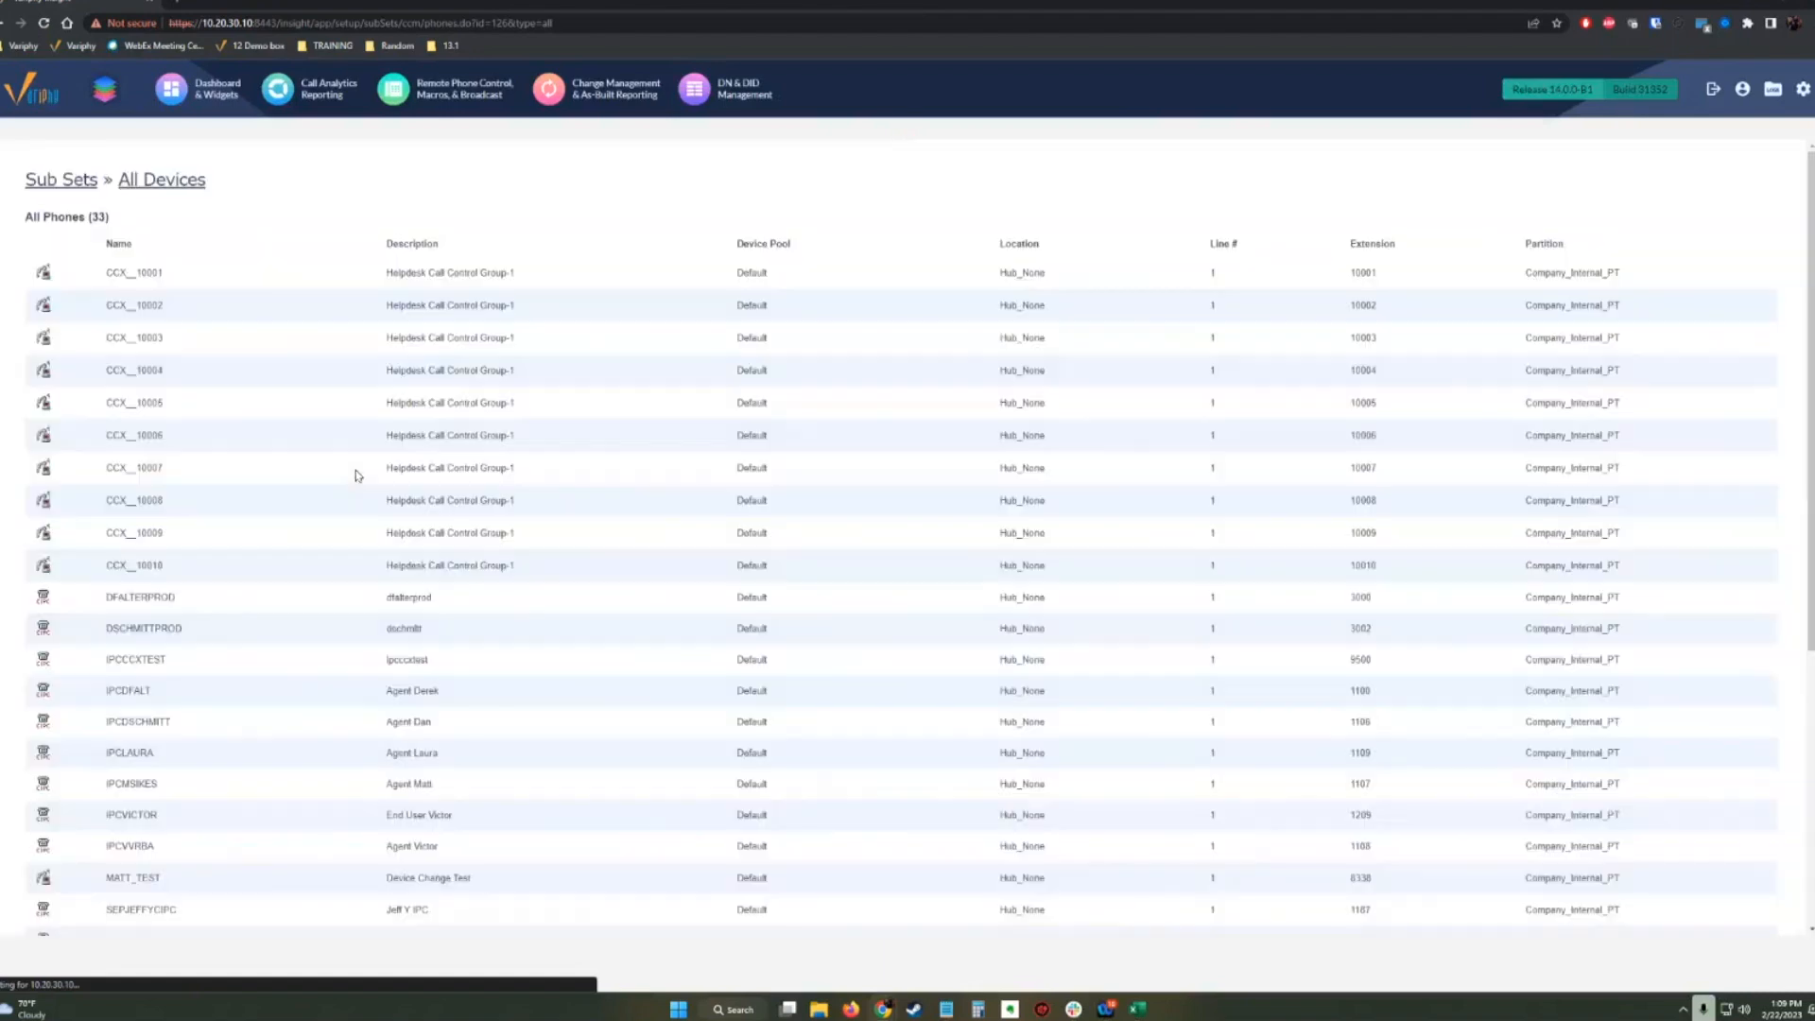
Examine the full list of phones in the All Devices sub set and return to the sub sets overview.
scroll(501, 604, down, 5)
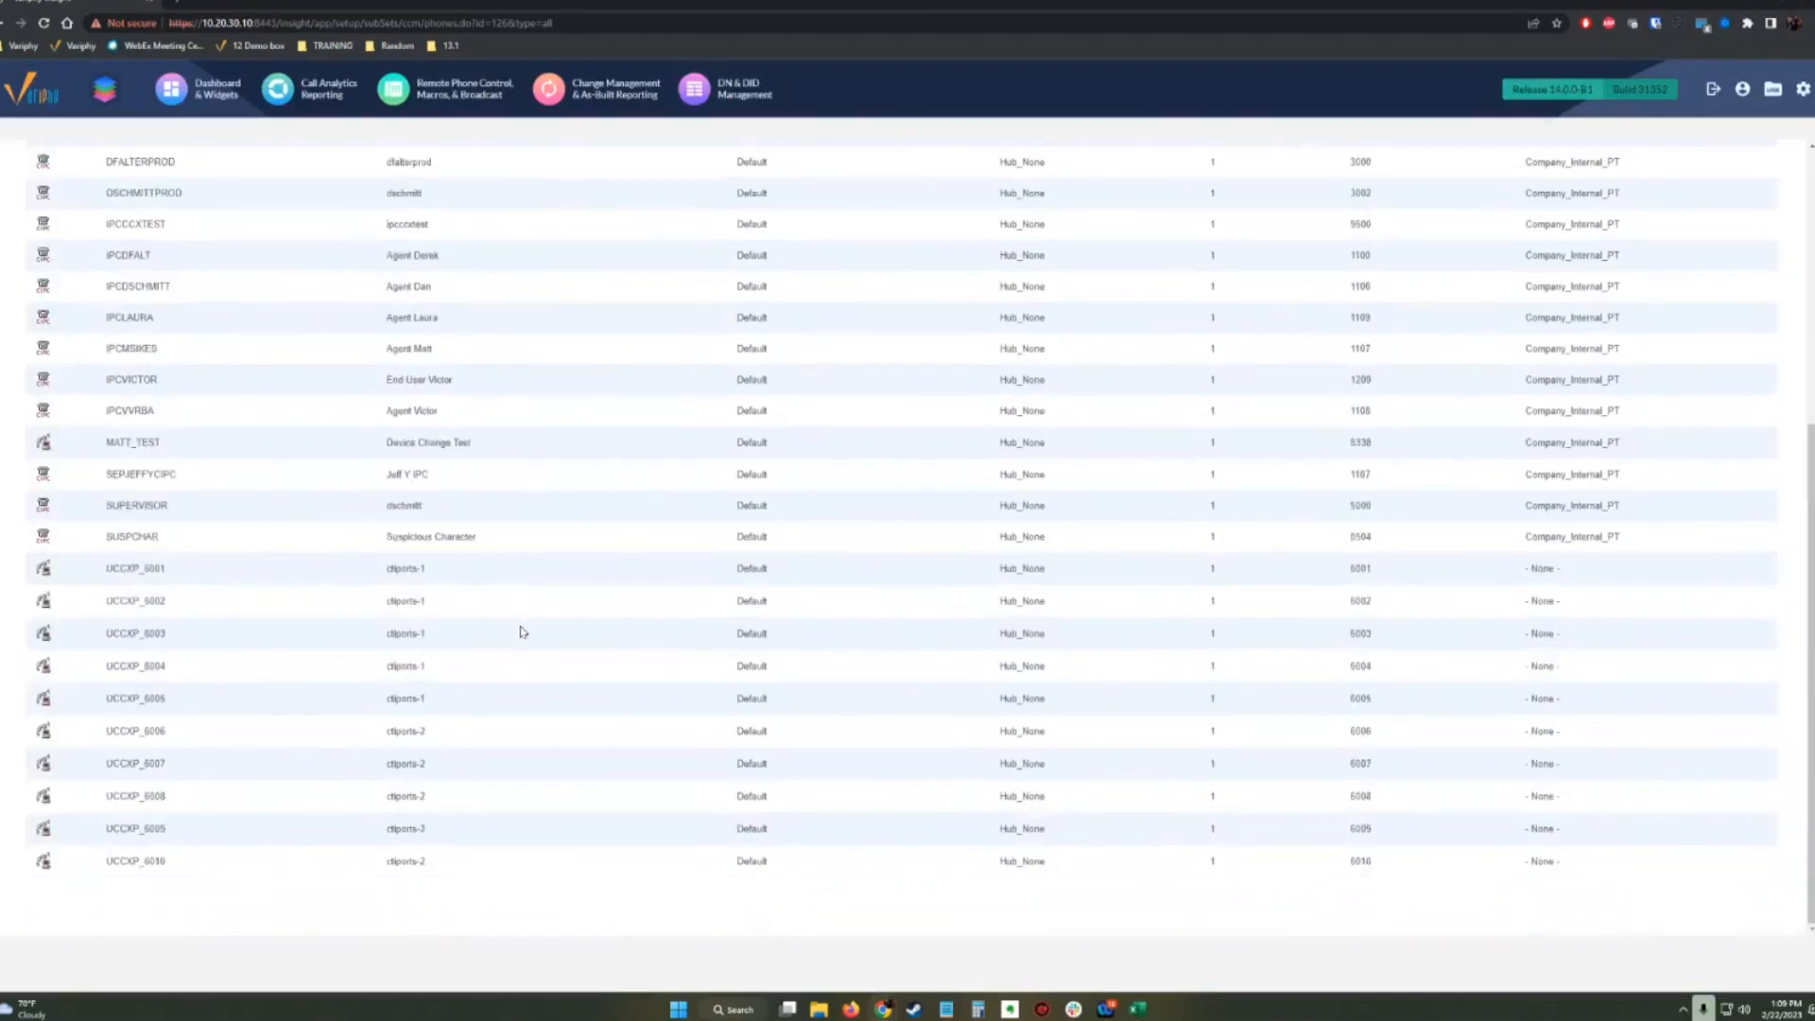
scroll(522, 624, up, 5)
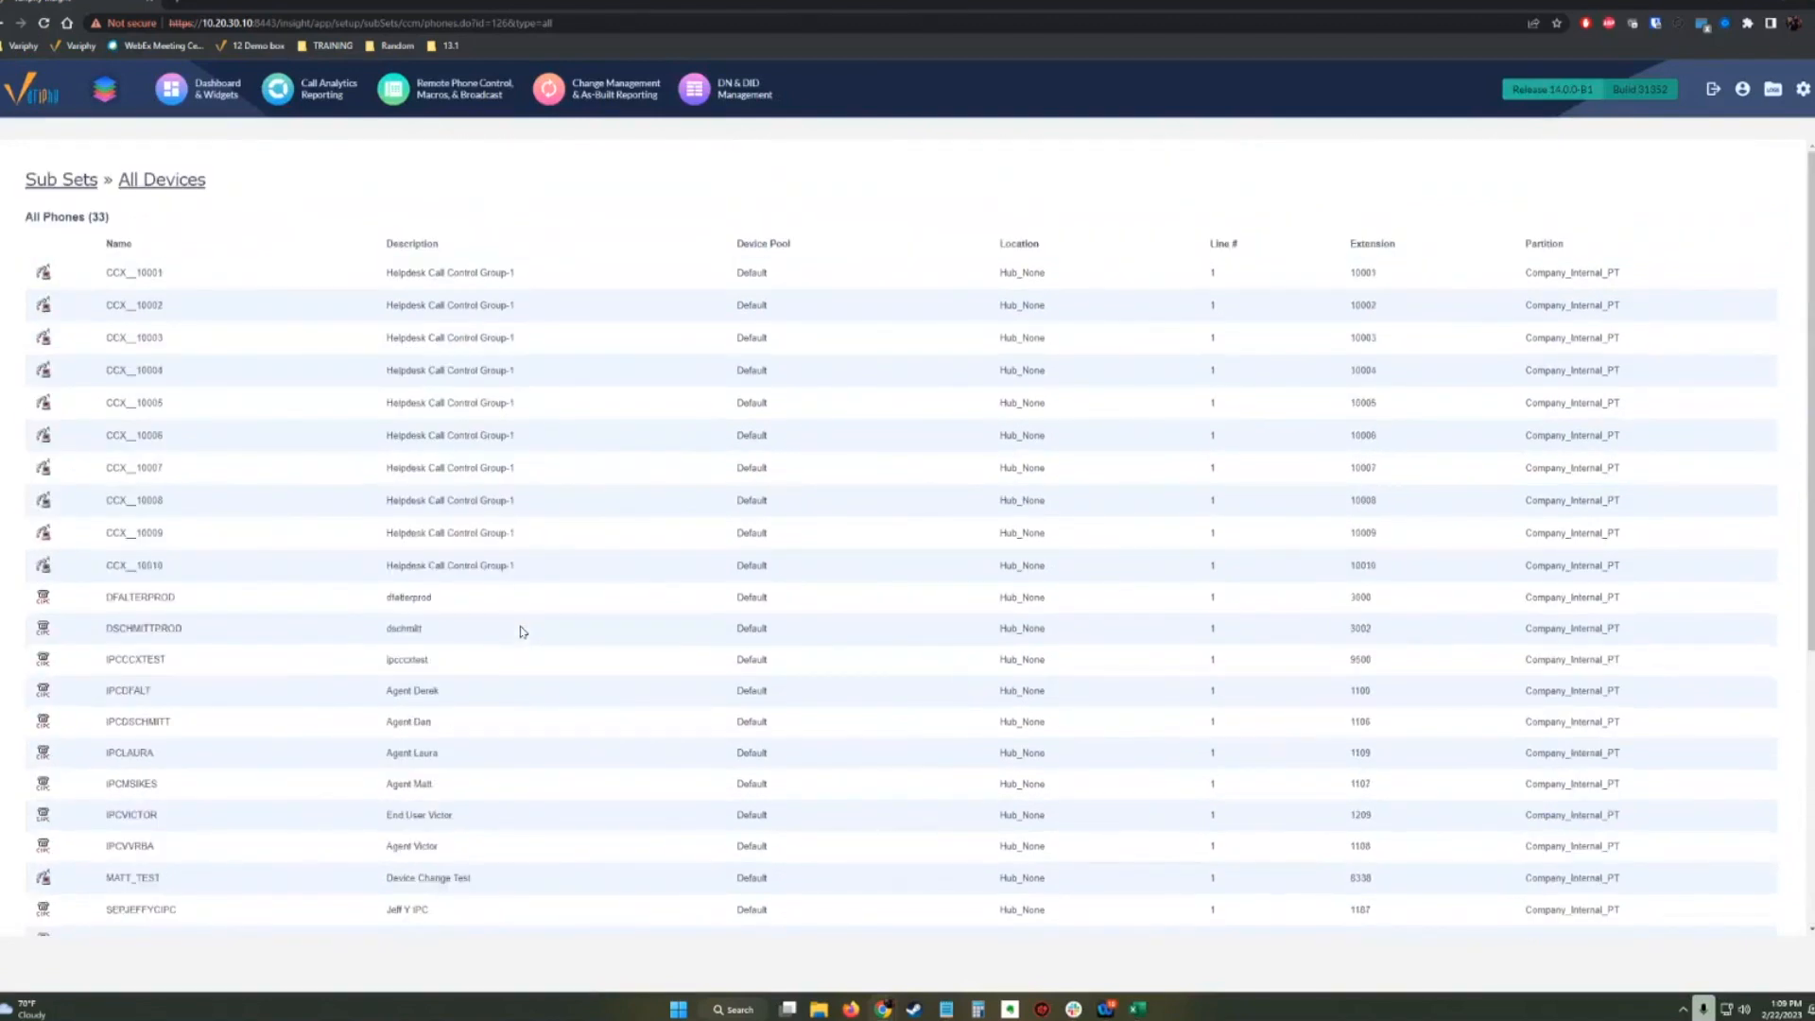
scroll(523, 631, down, 5)
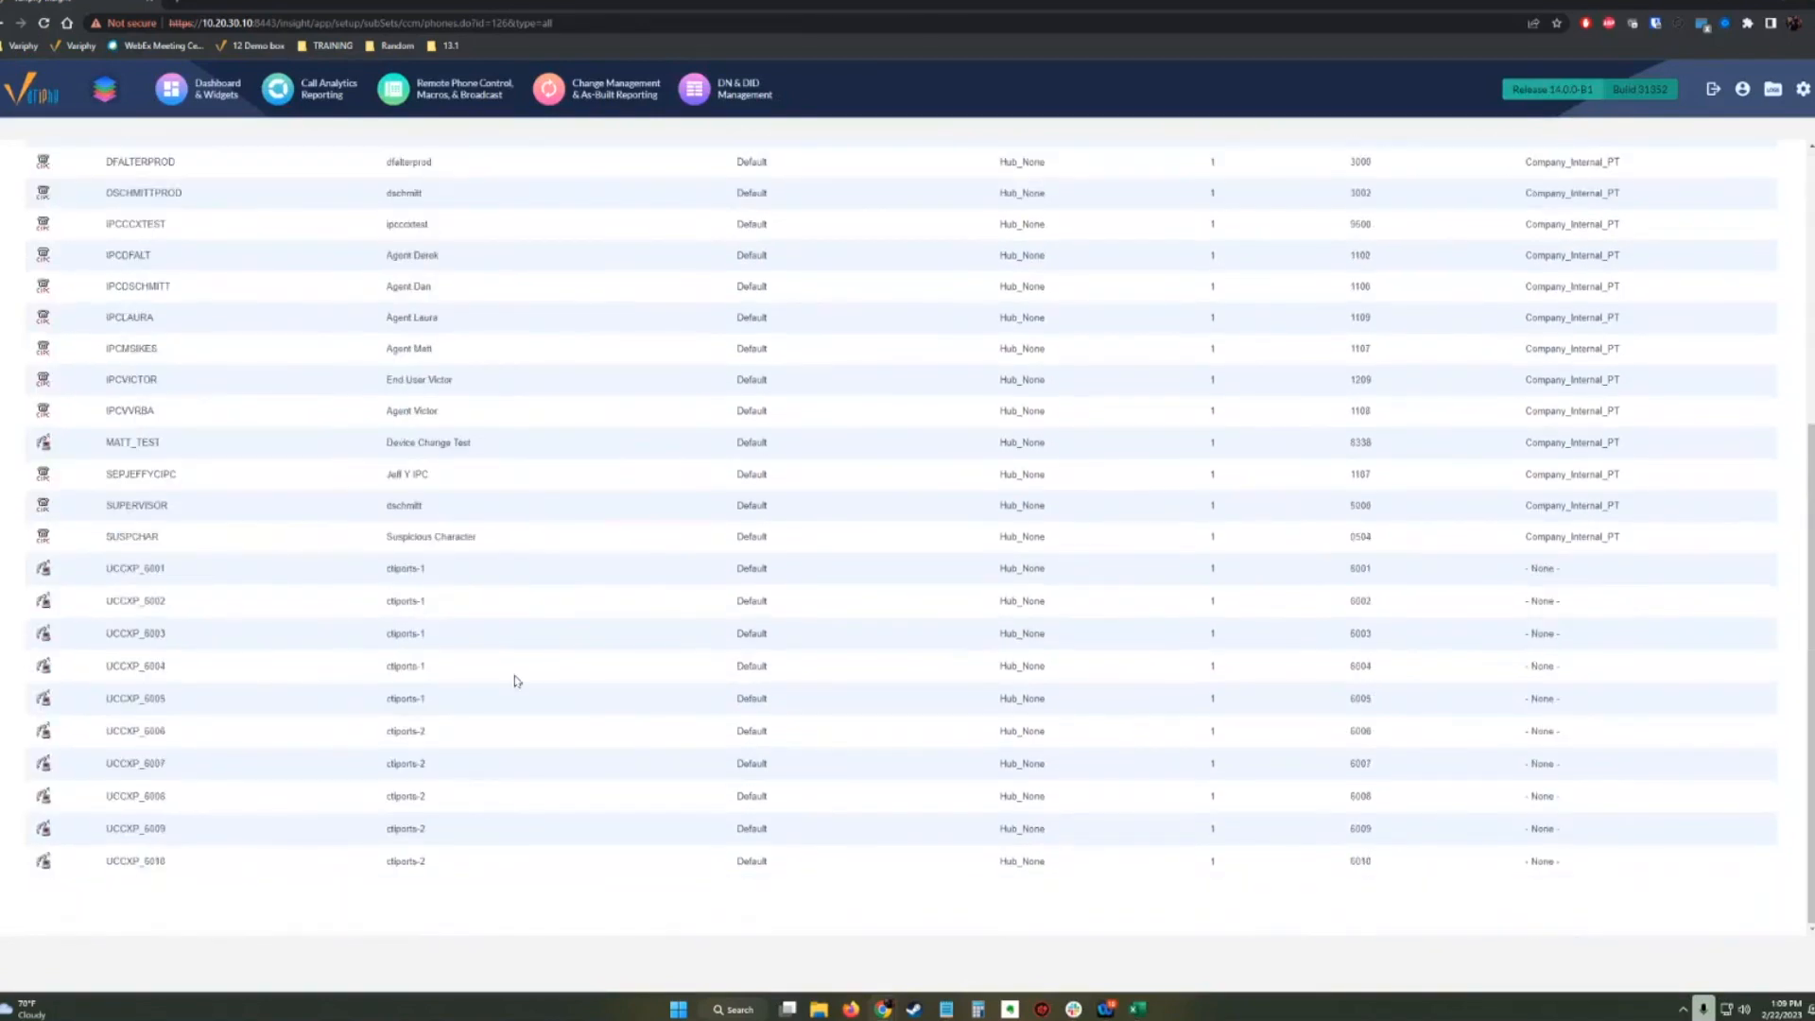
scroll(224, 680, up, 5)
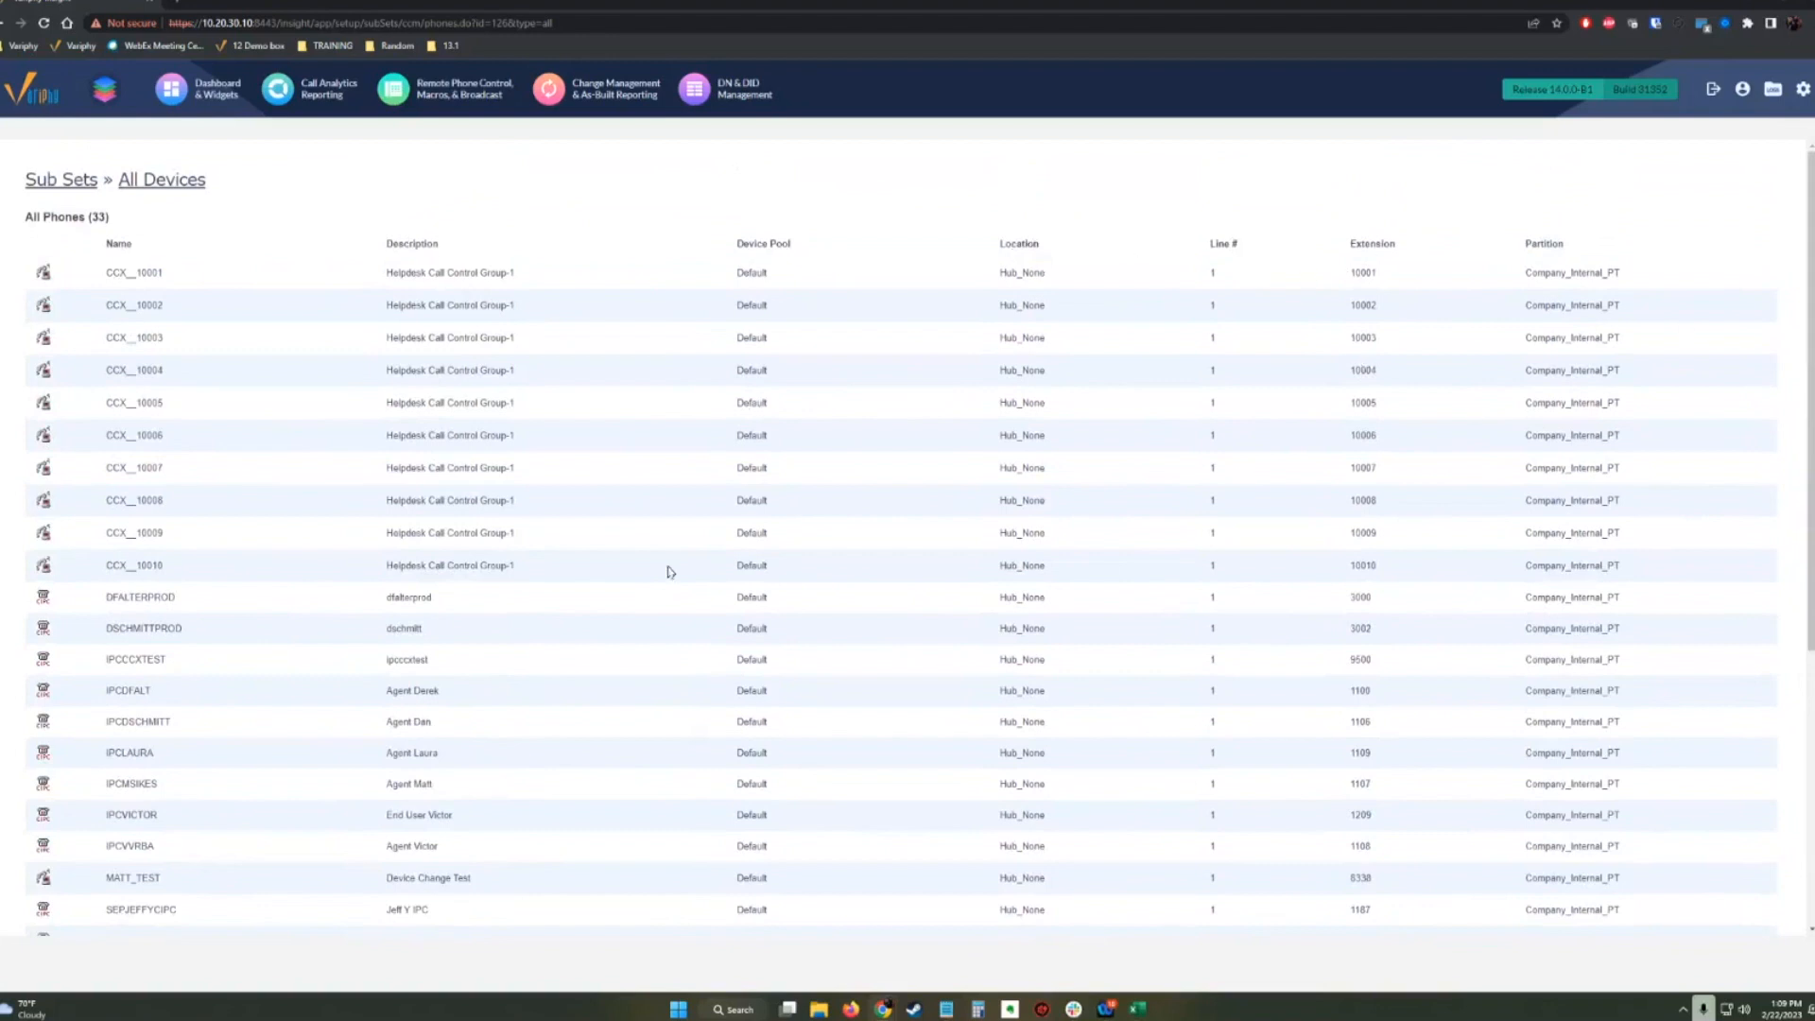
scroll(422, 574, down, 5)
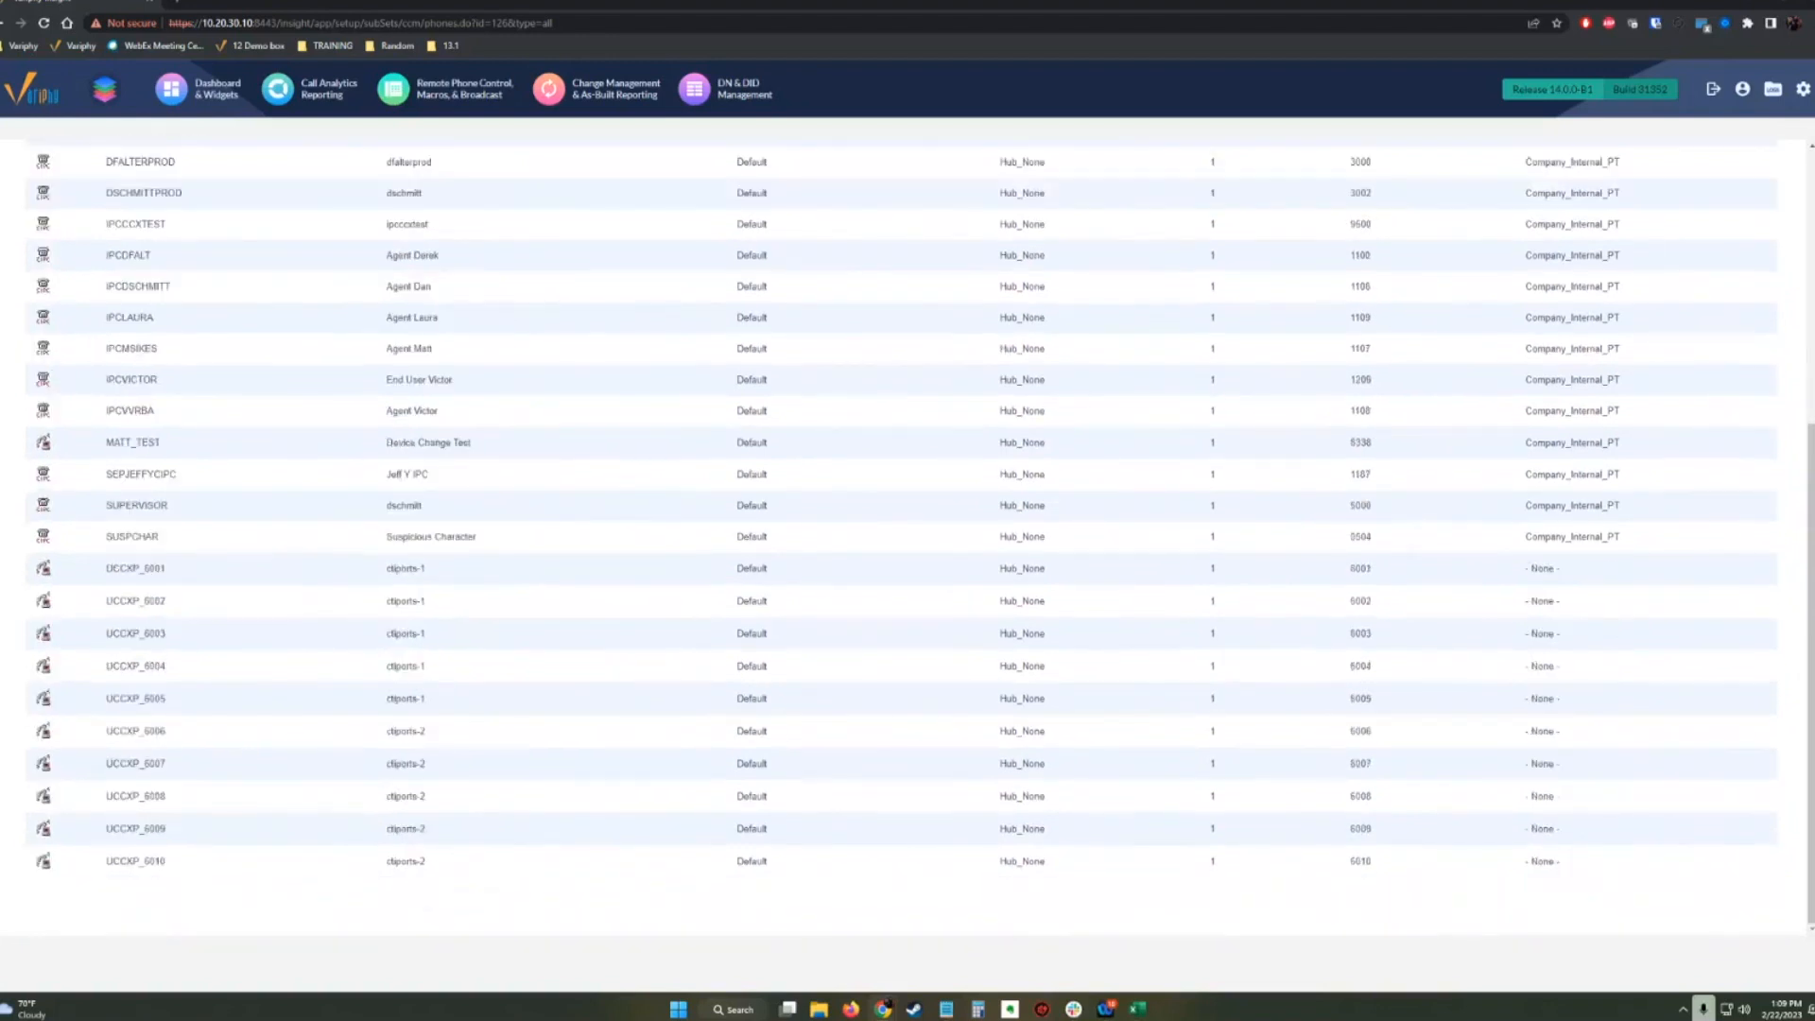
scroll(328, 333, up, 5)
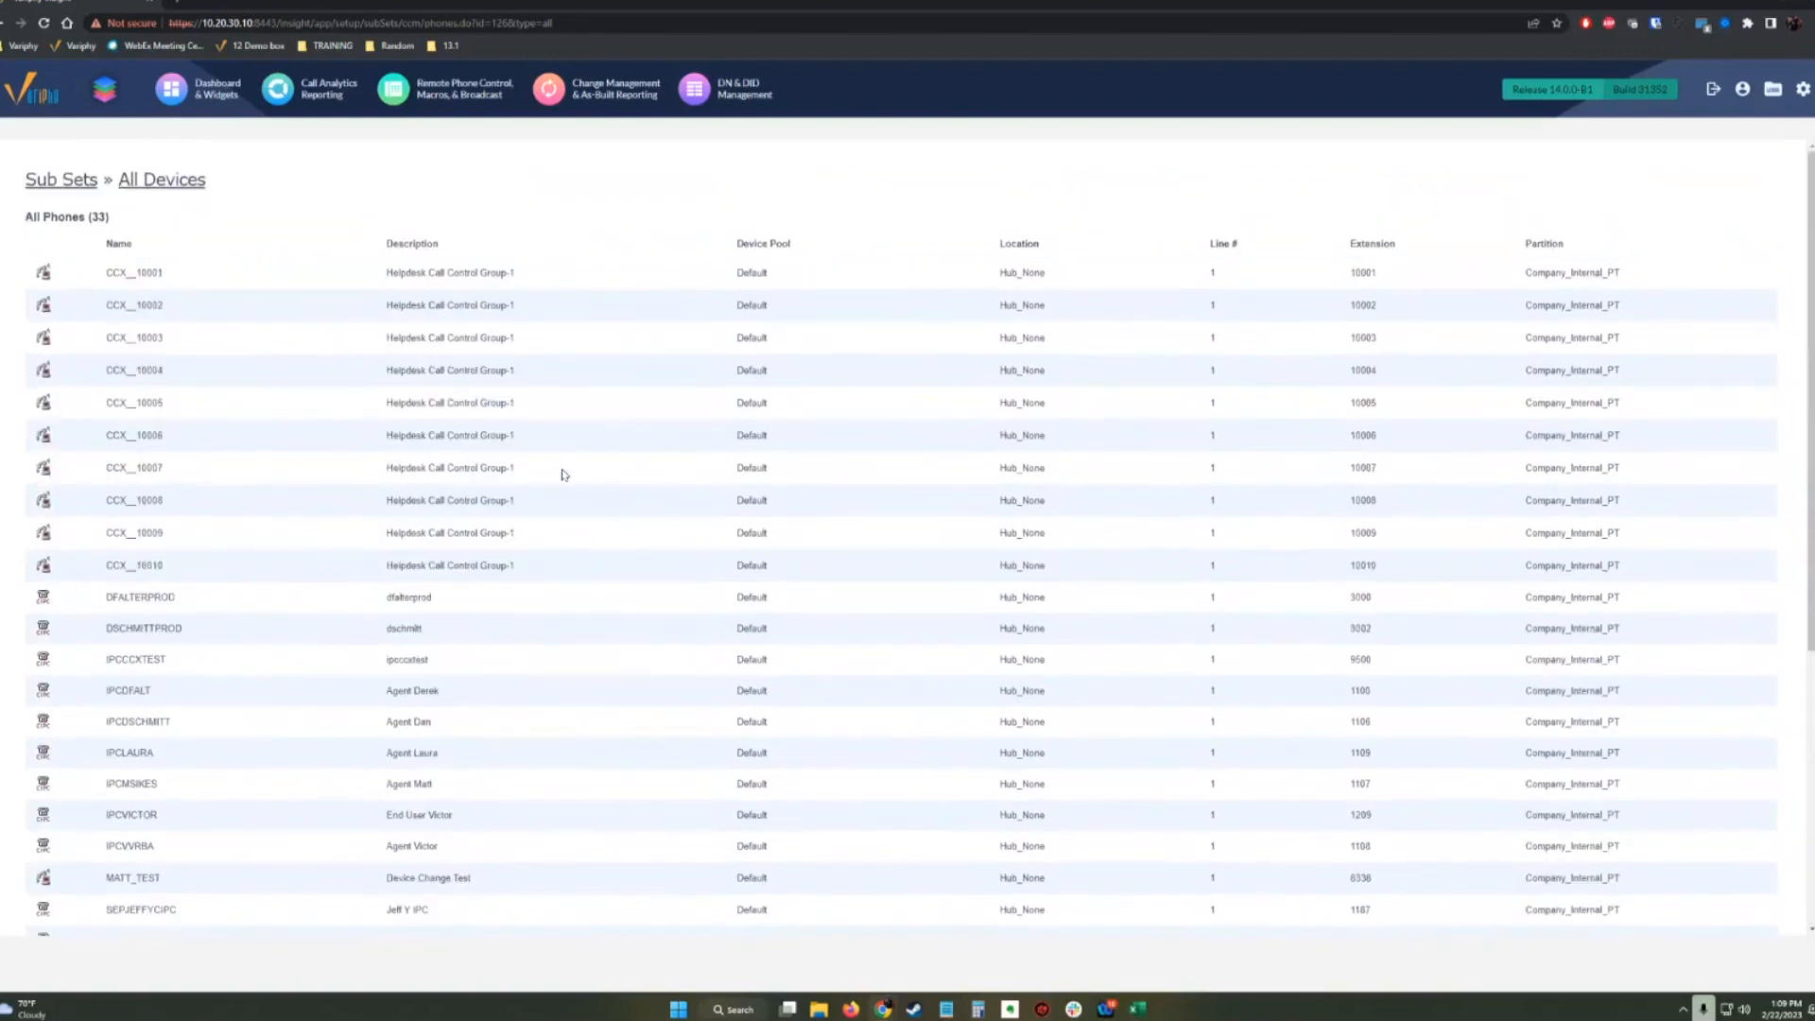
scroll(564, 558, down, 5)
scroll(563, 564, up, 5)
click(69, 190)
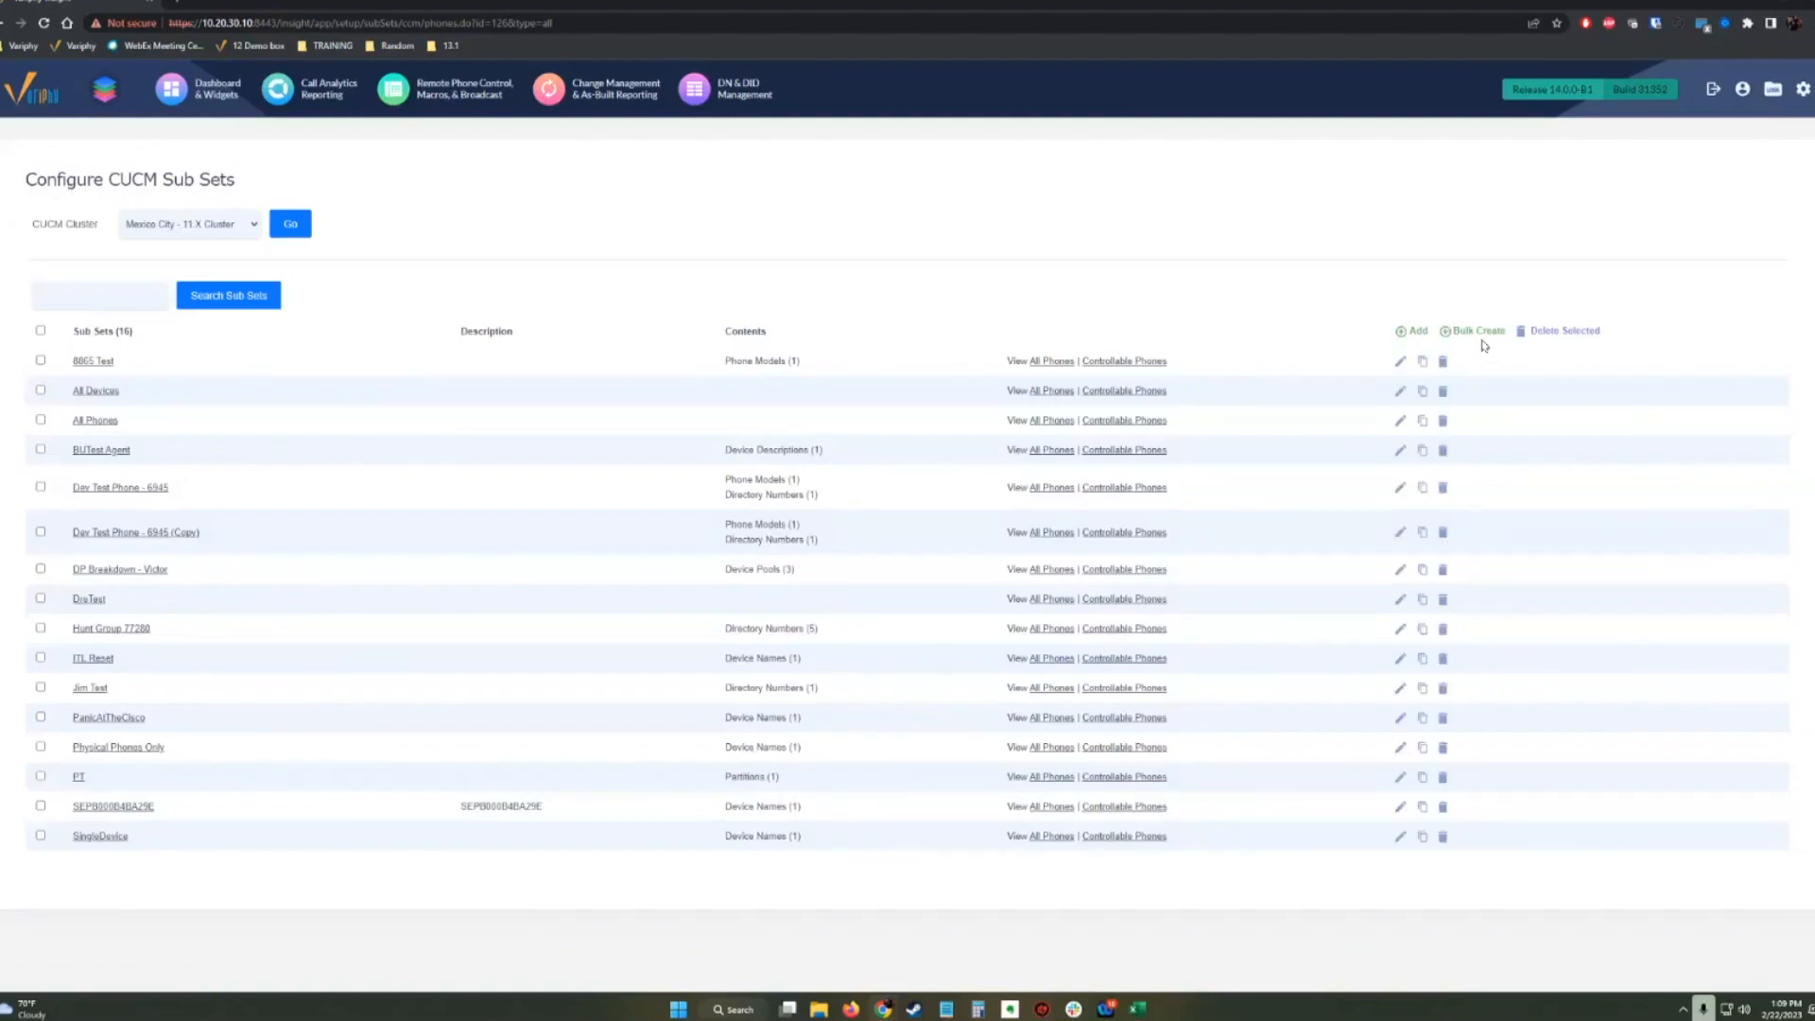
Bulk create sub sets for all CUCM device pools with Cisco 8851 as the selected phone model type.
click(1503, 333)
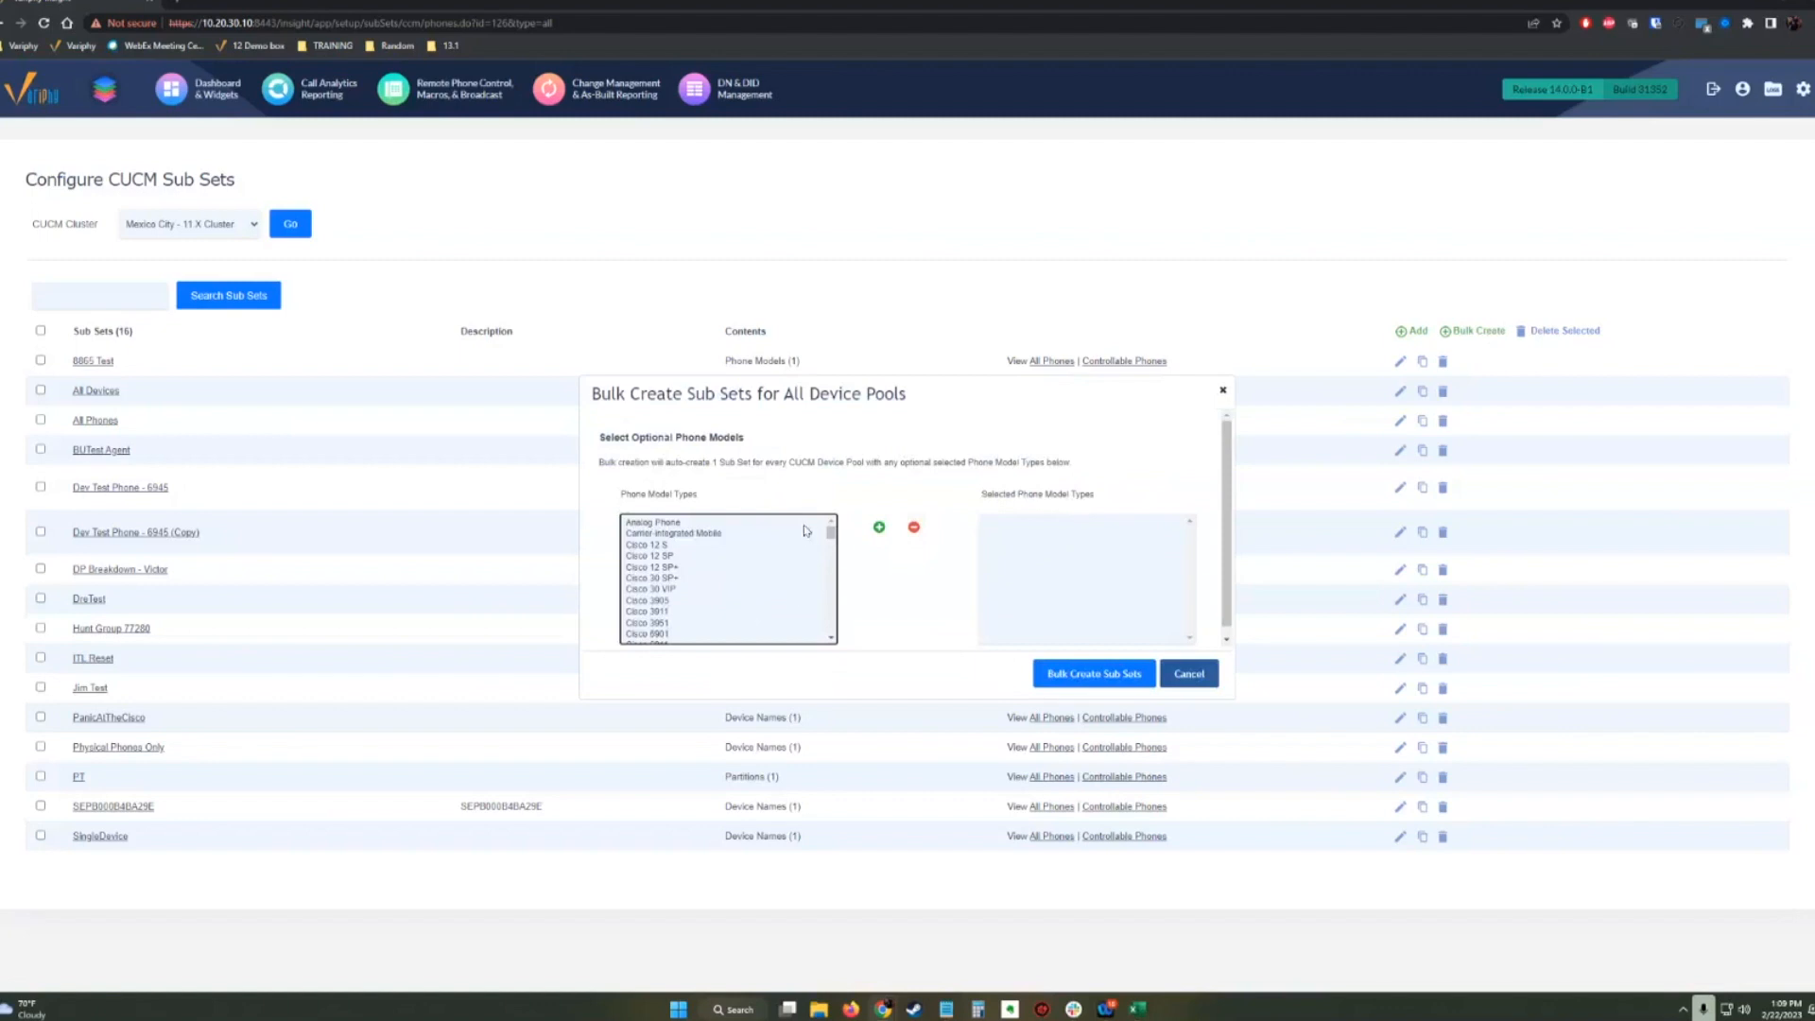
drag(831, 535, 734, 591)
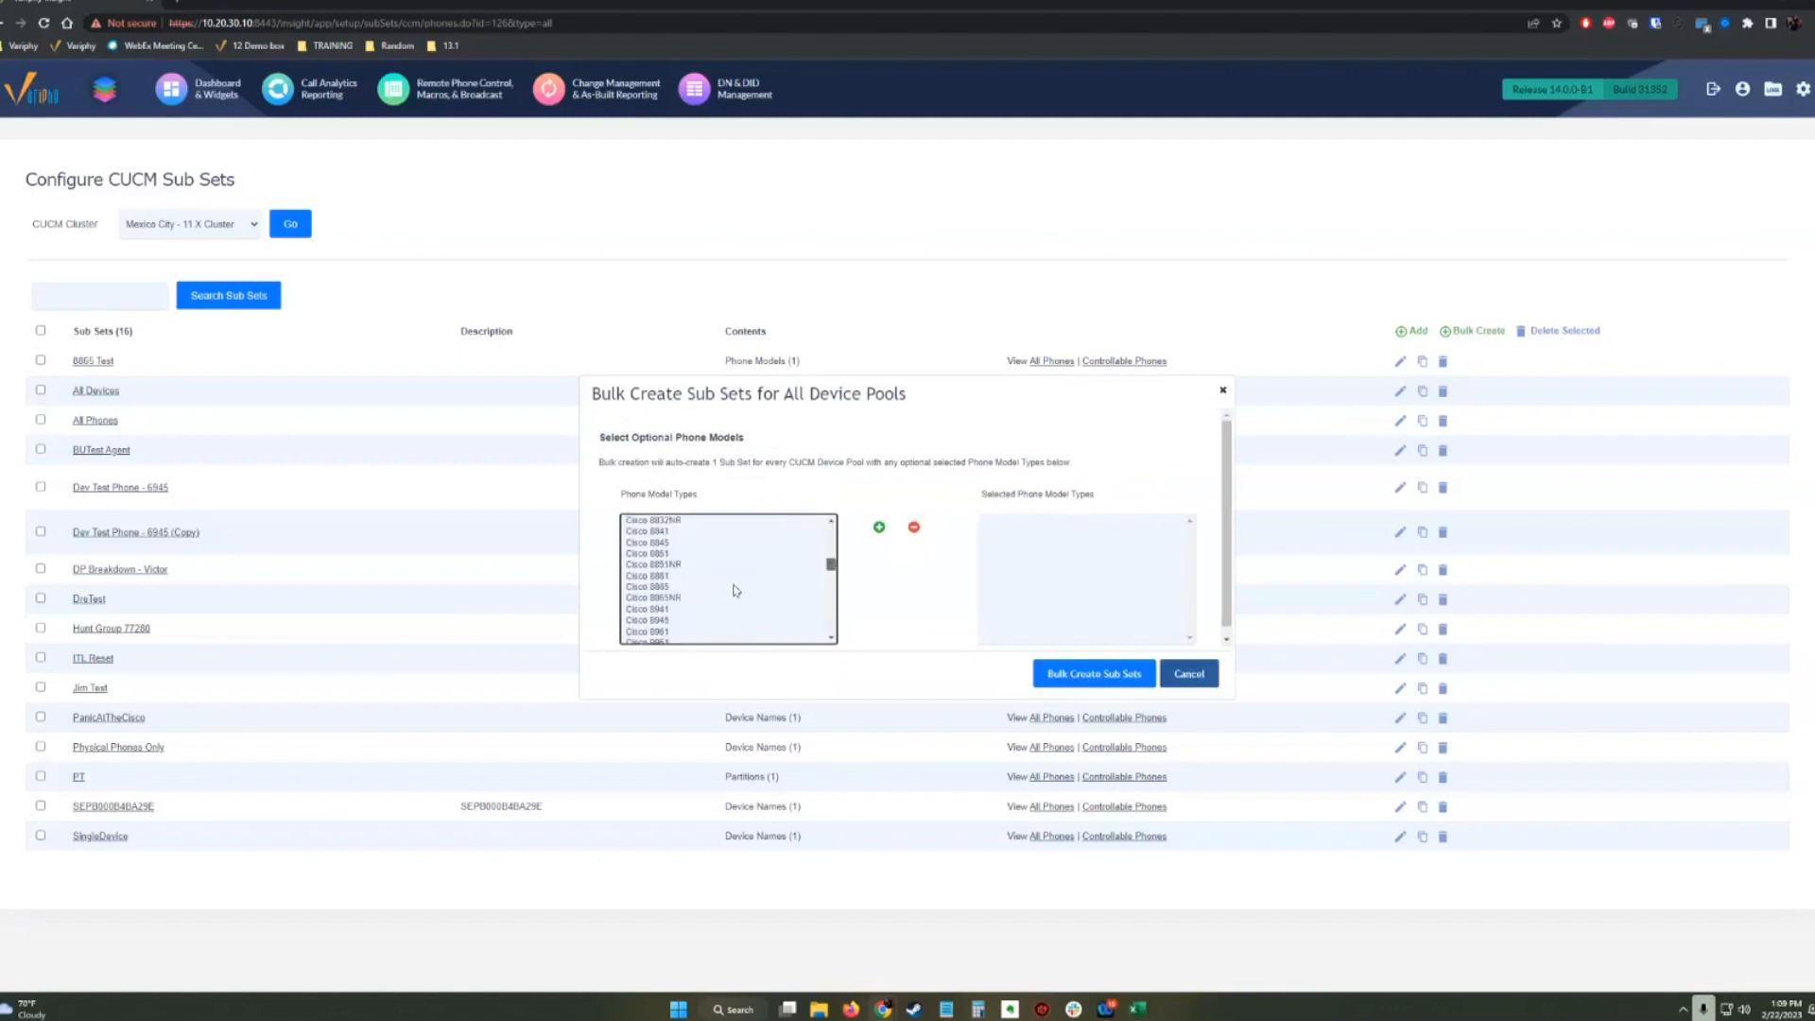
click(666, 555)
click(879, 527)
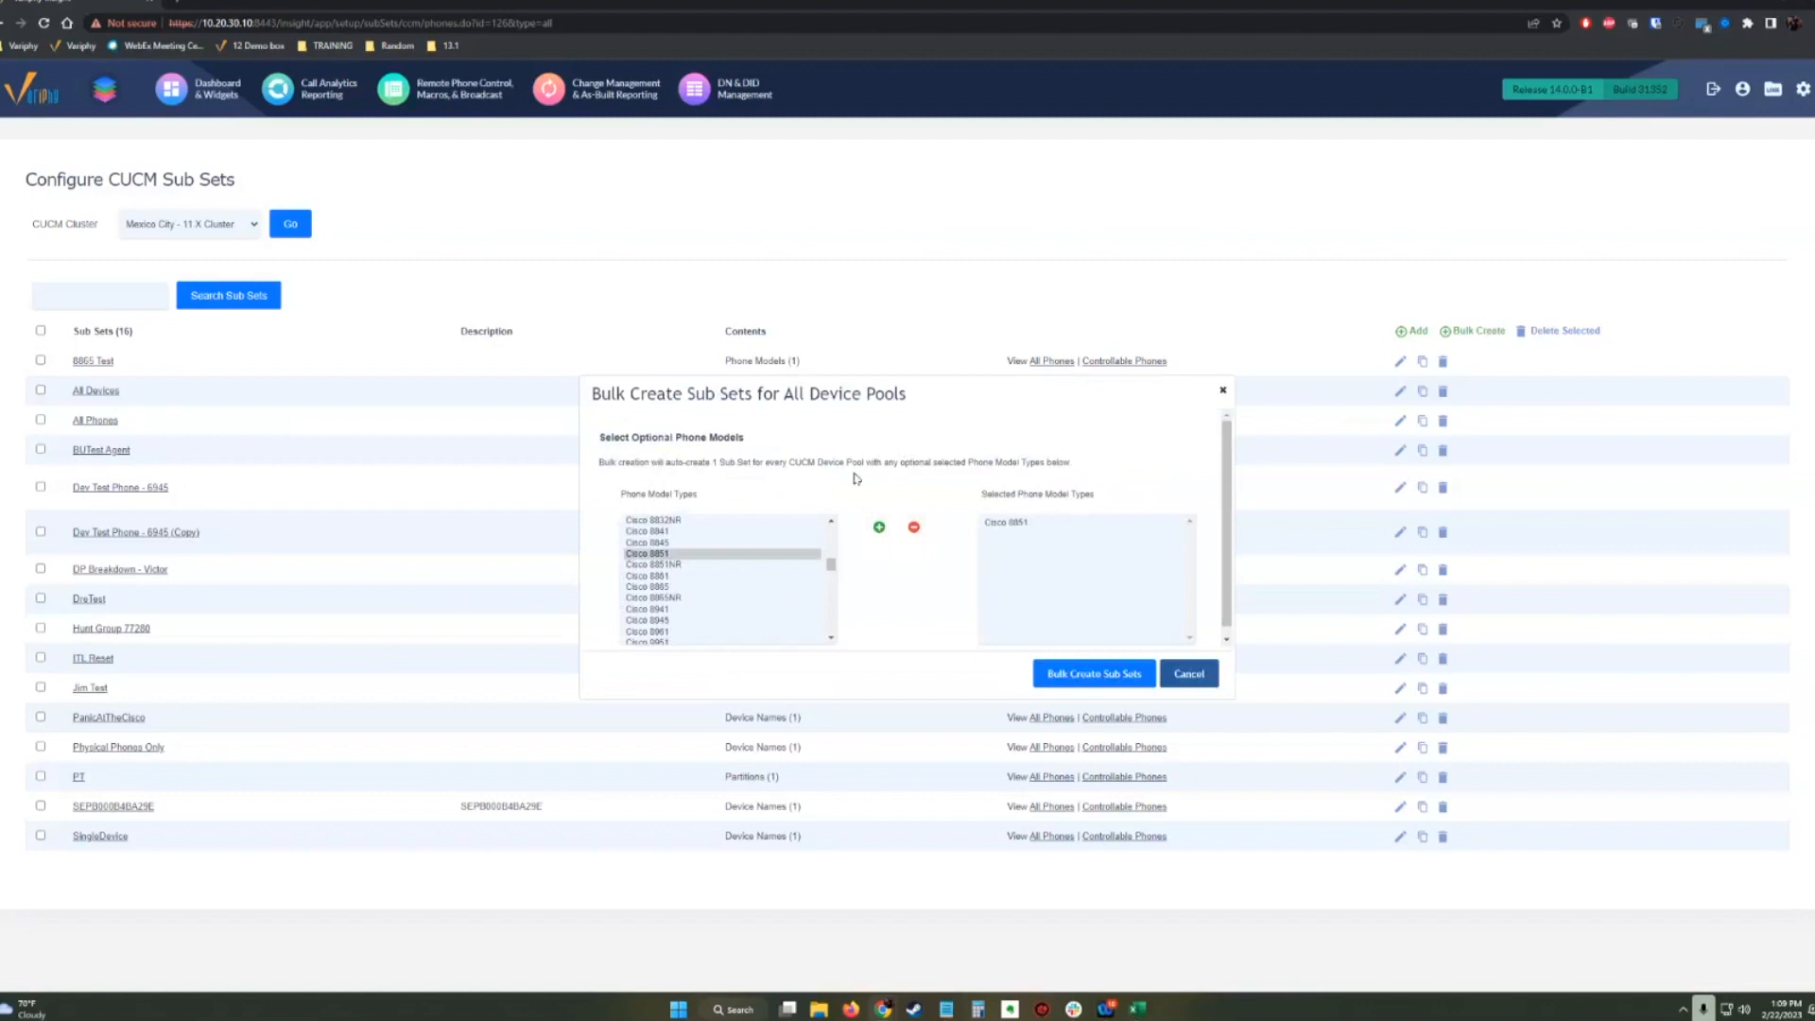
click(1083, 683)
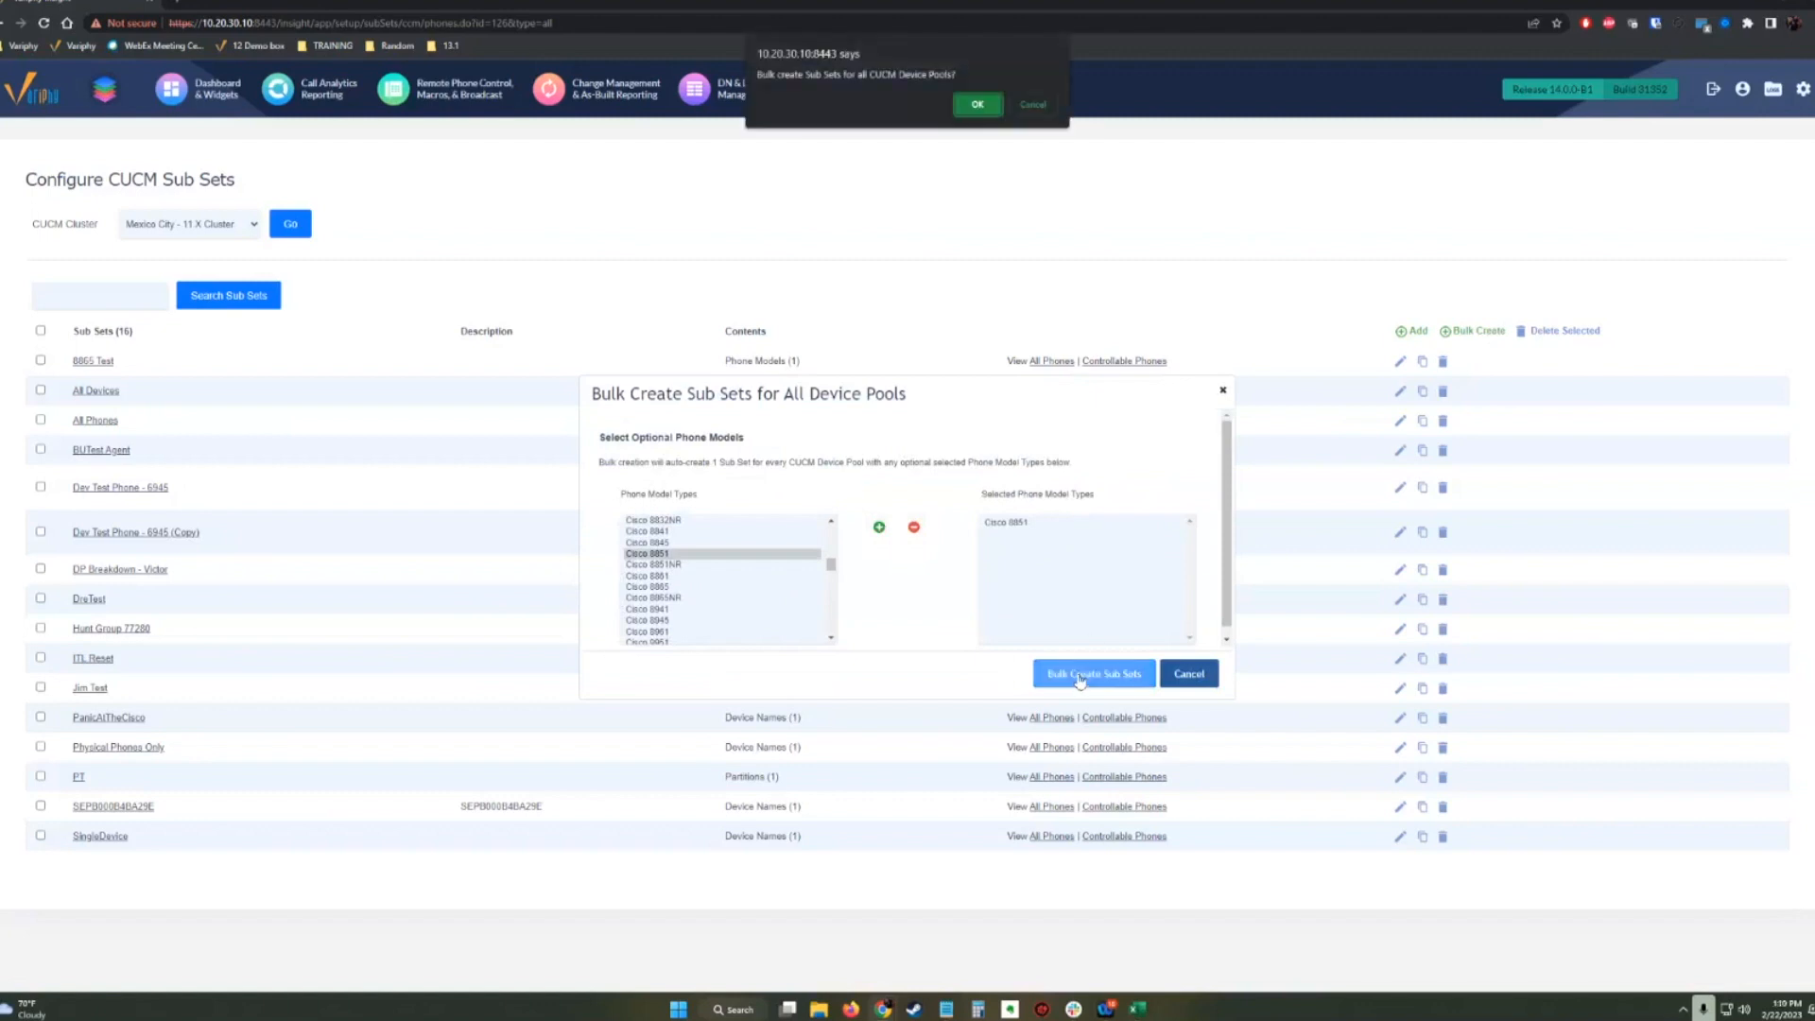
click(959, 104)
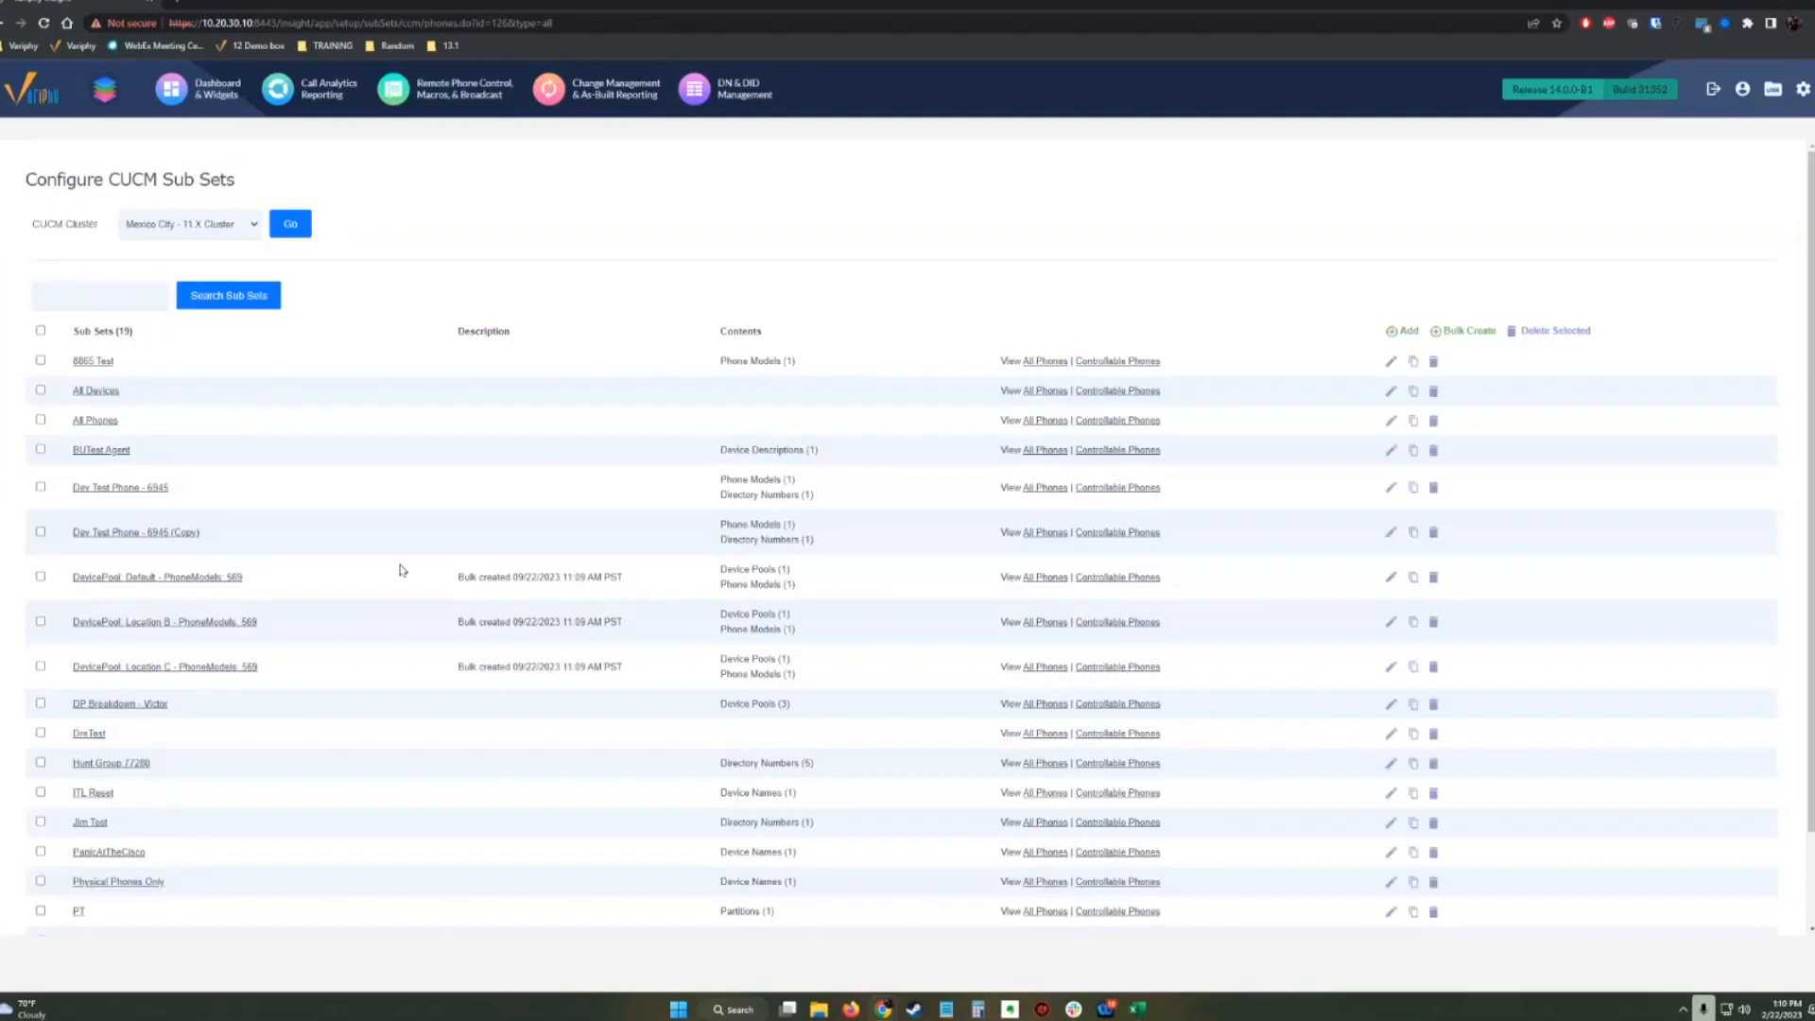
Examine the descriptions of the three bulk-created device pool sub sets.
drag(452, 578, 624, 586)
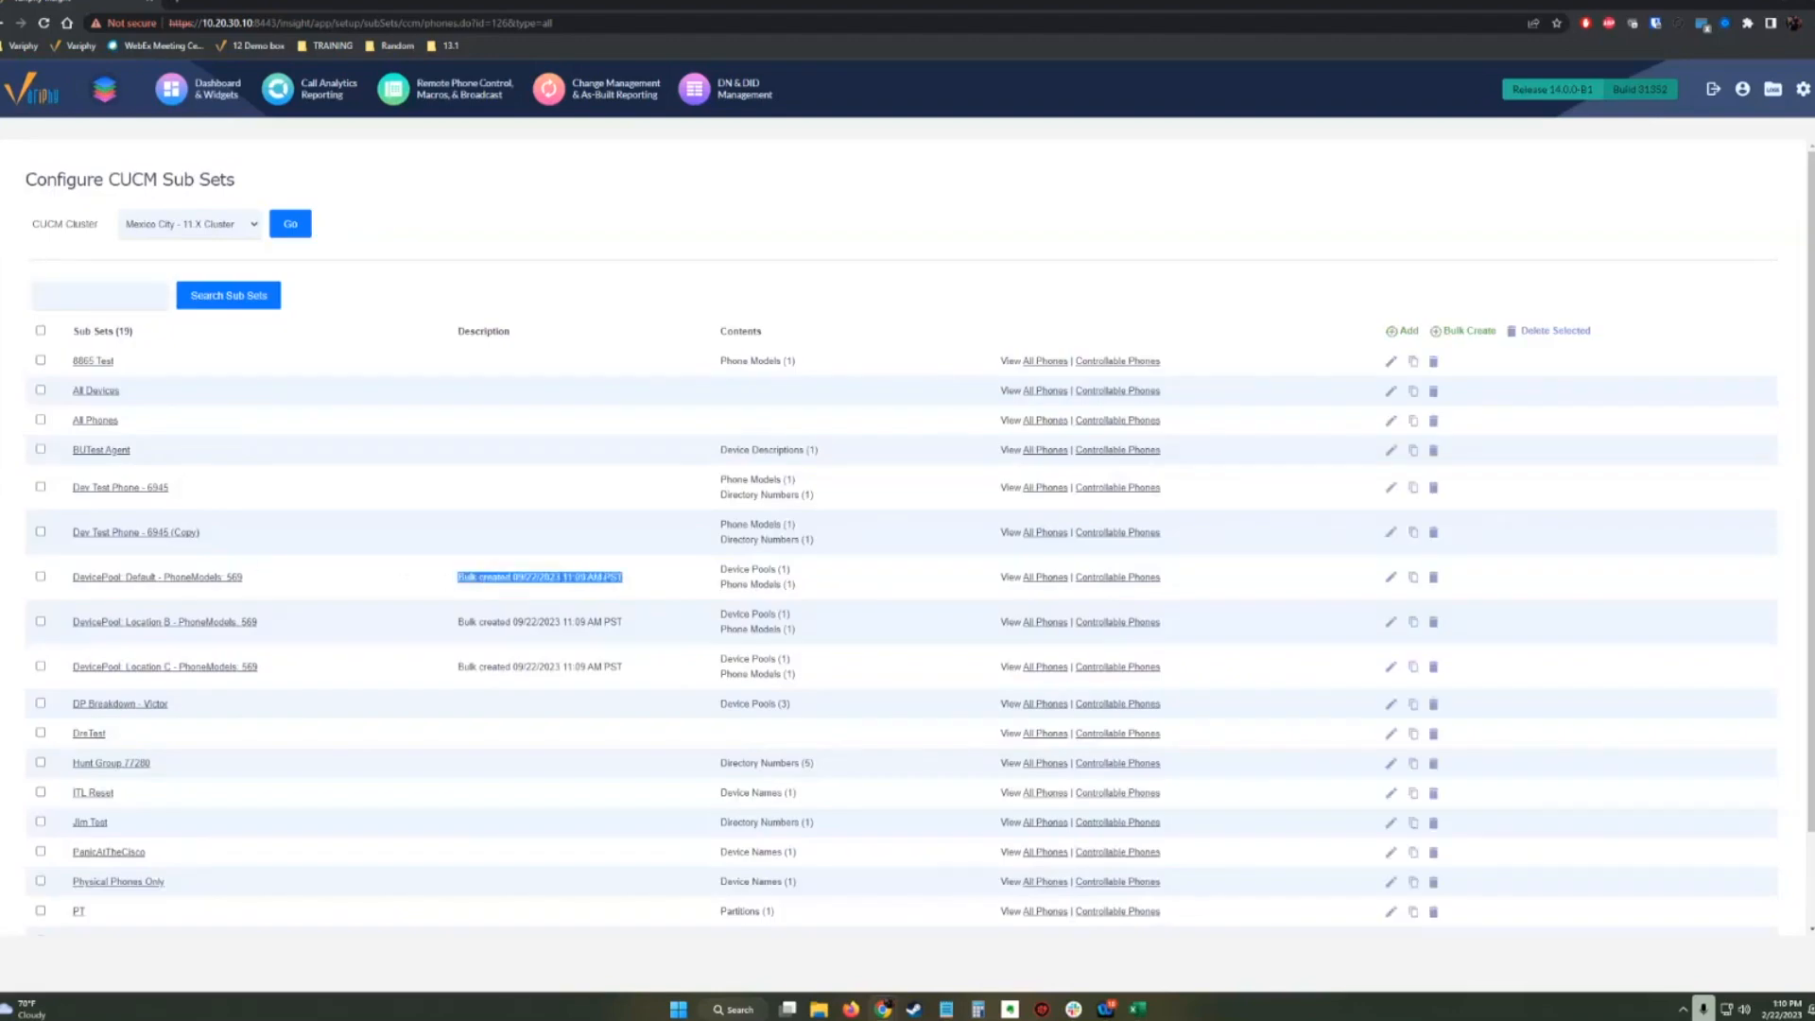
drag(454, 621, 649, 627)
drag(454, 666, 626, 670)
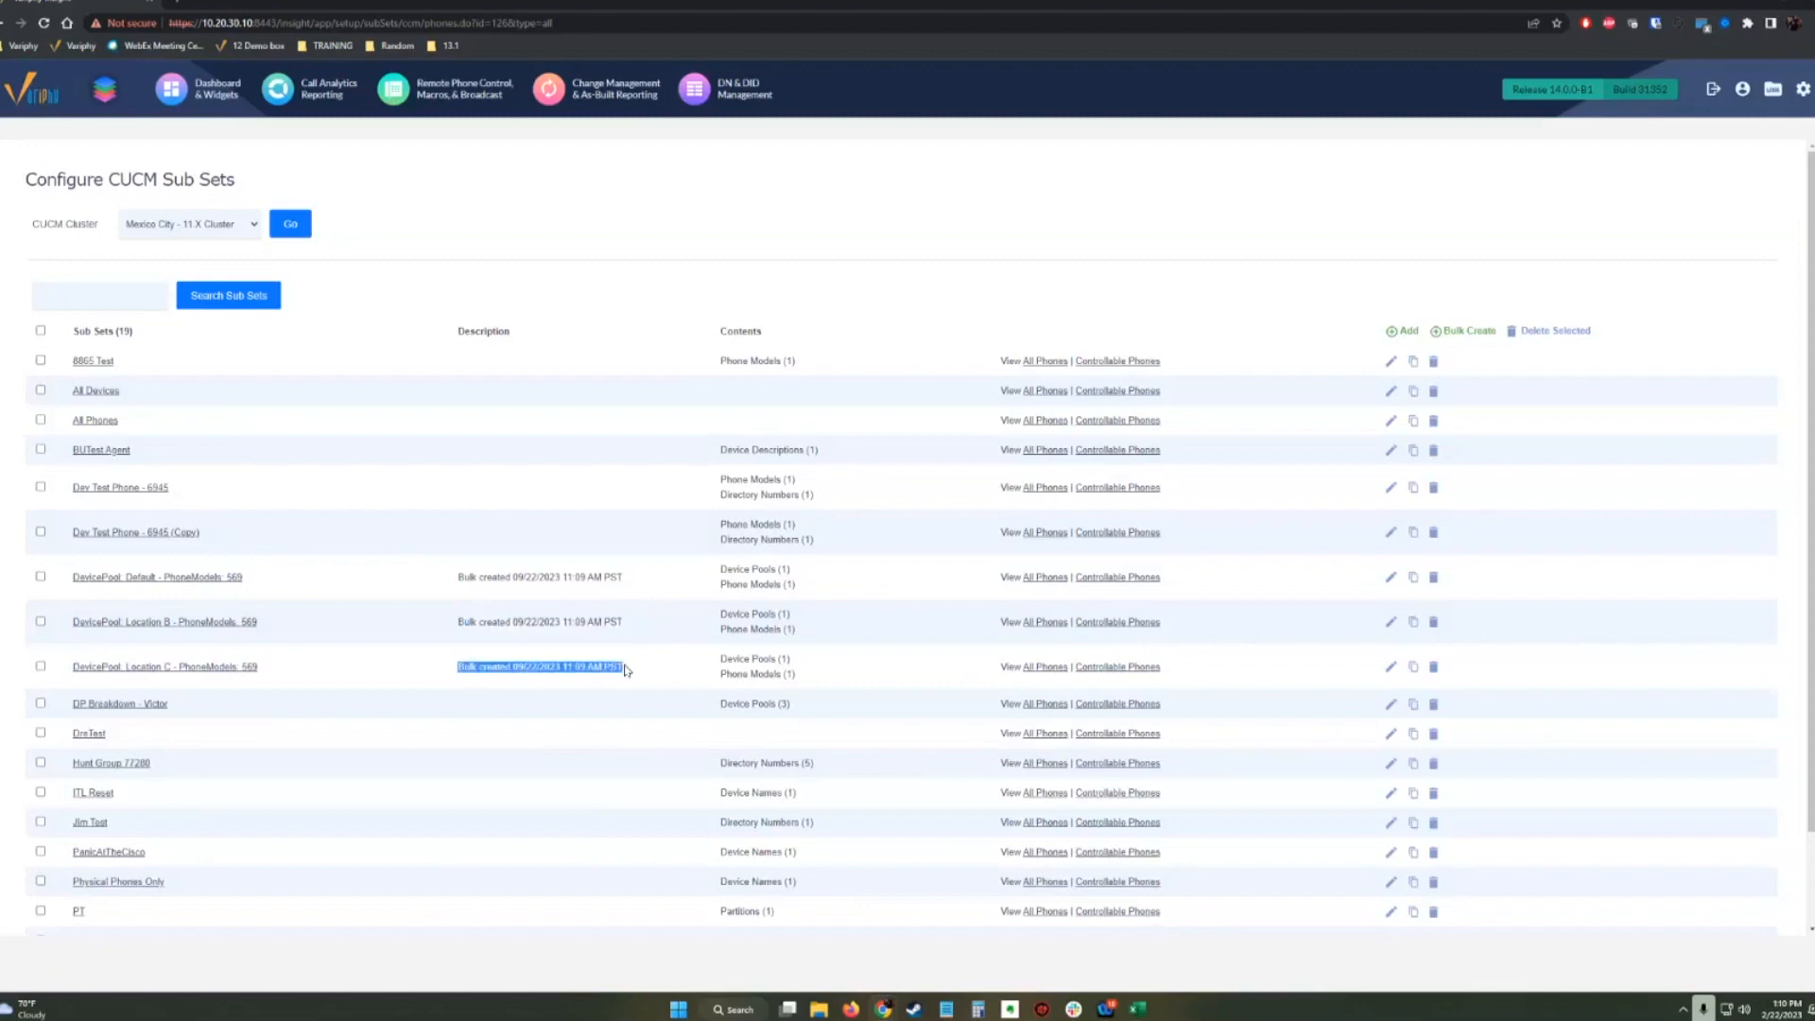
click(269, 624)
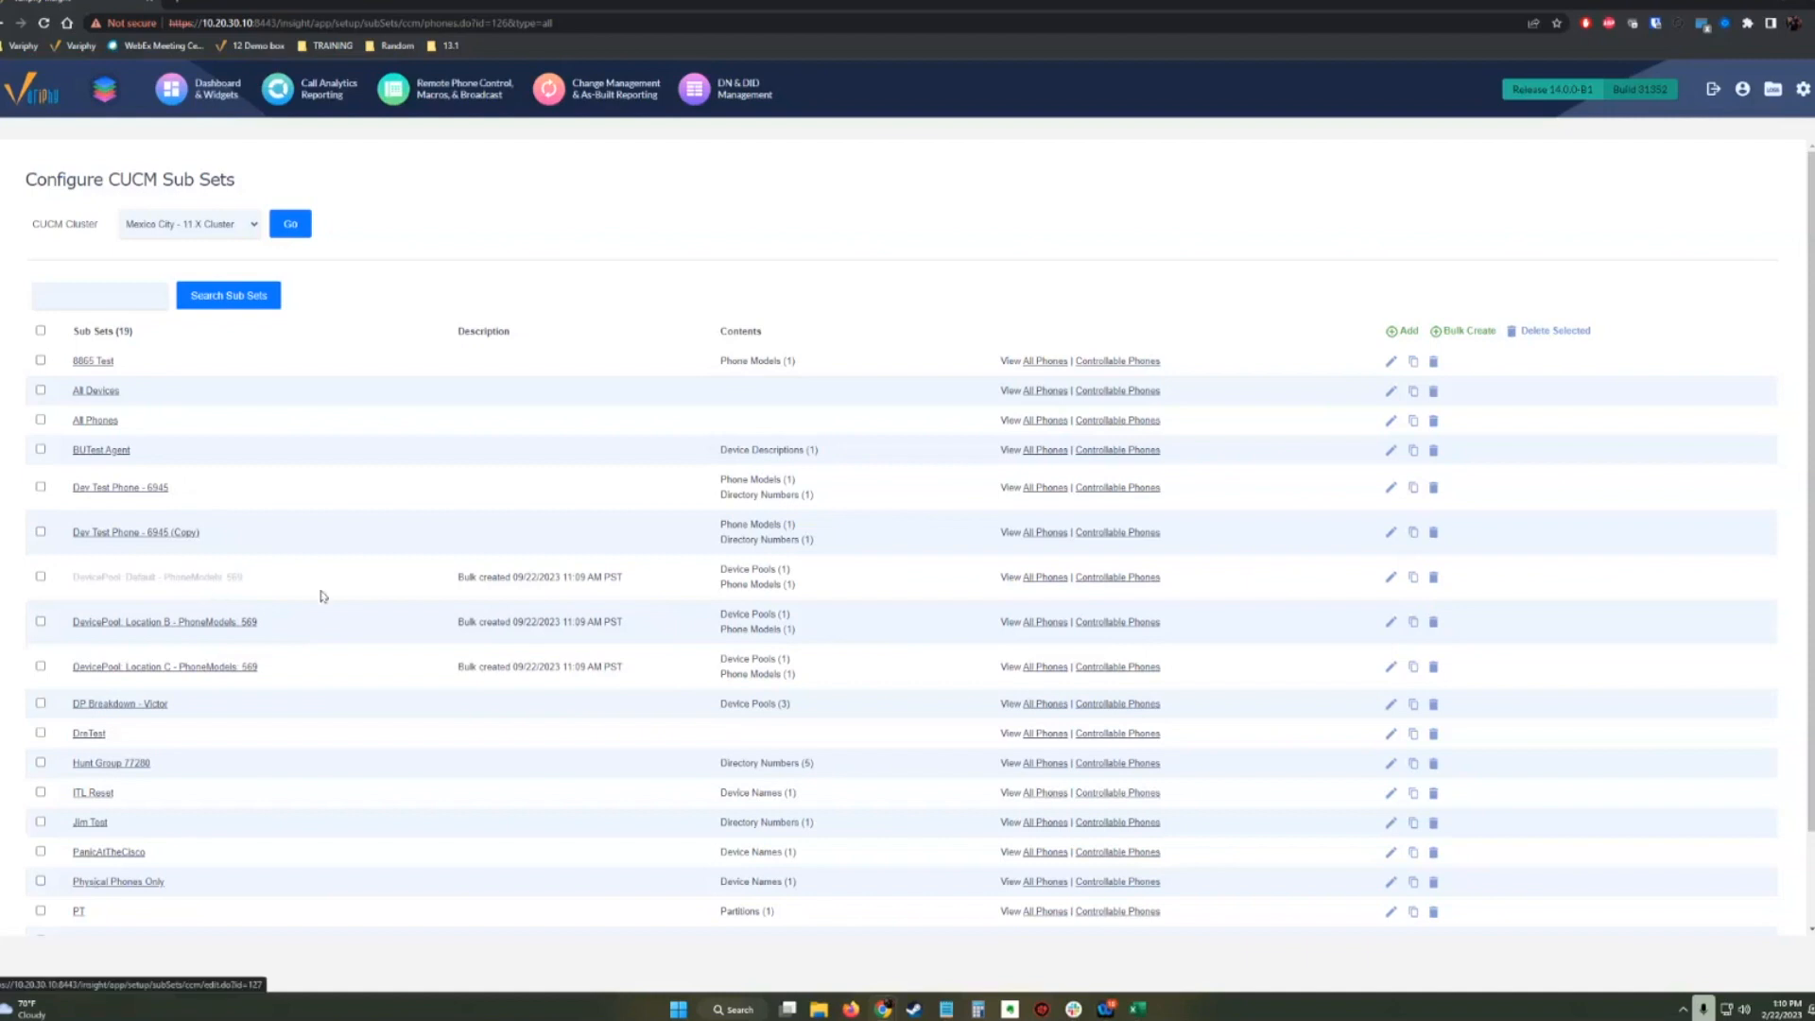
View all phones of the bulk-created Default pool sub set and the controllable phones of All Phones, returning to the sub sets overview.
click(1057, 579)
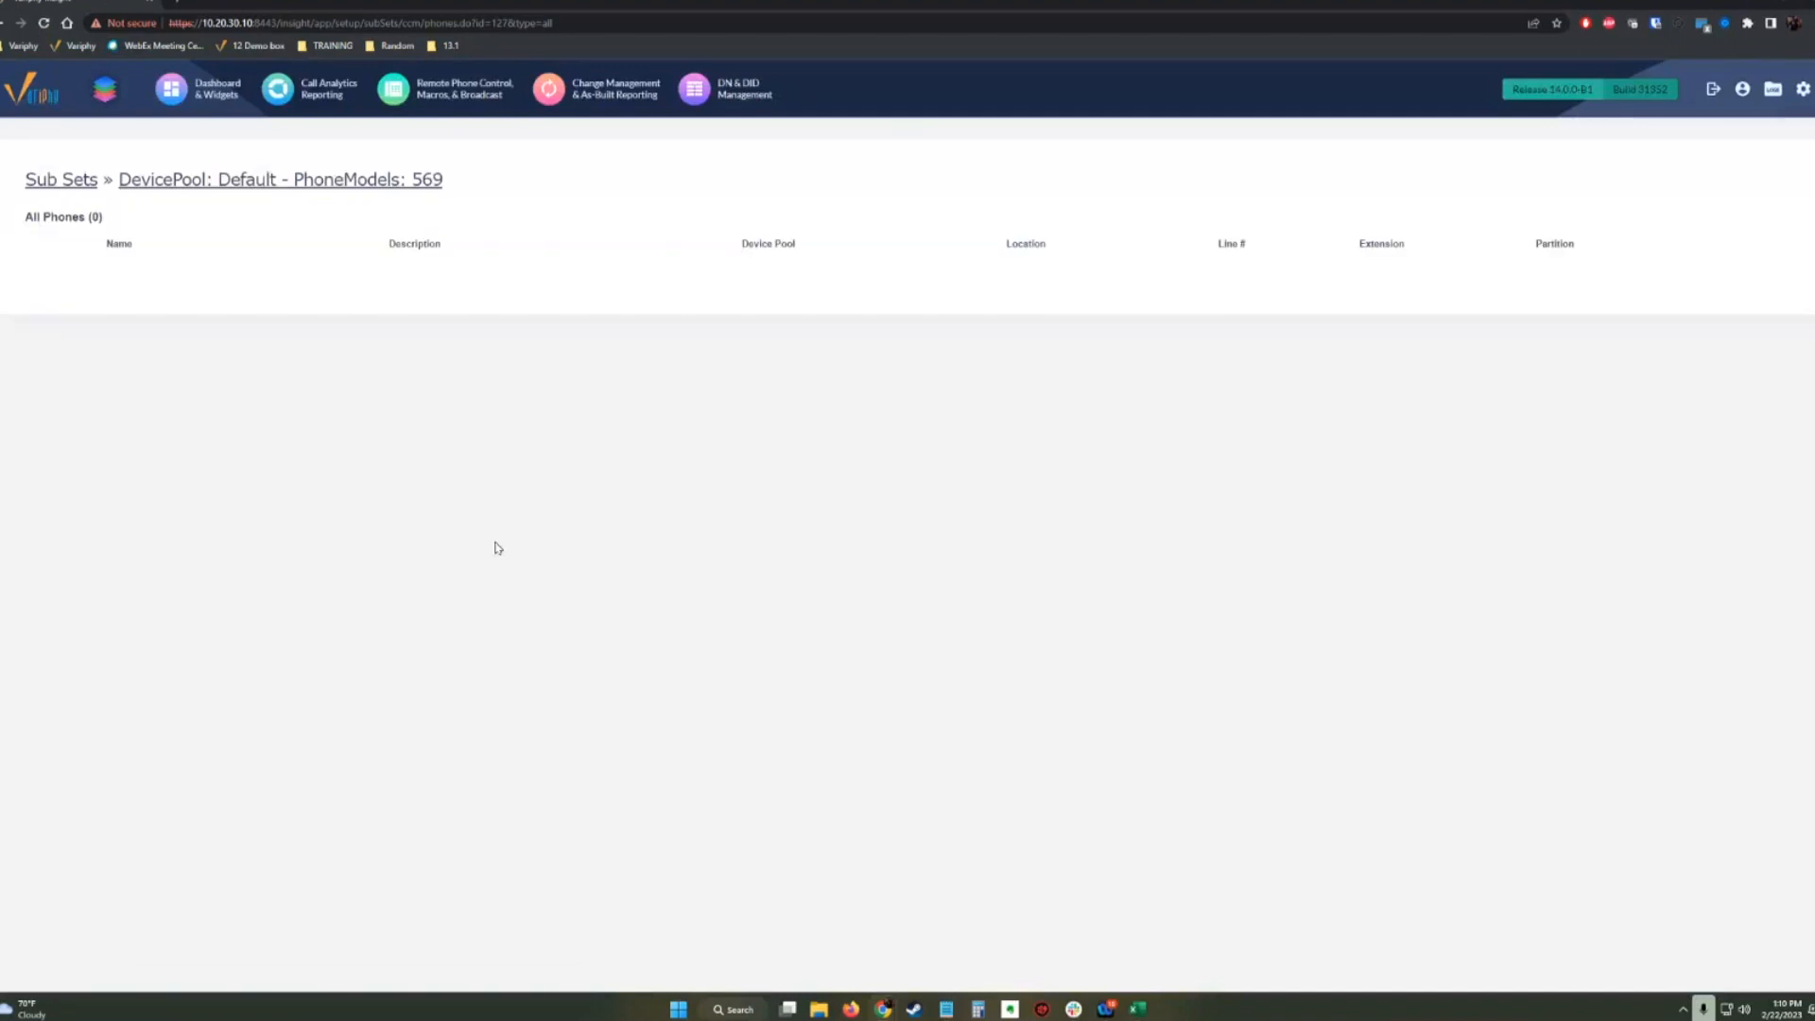
click(71, 182)
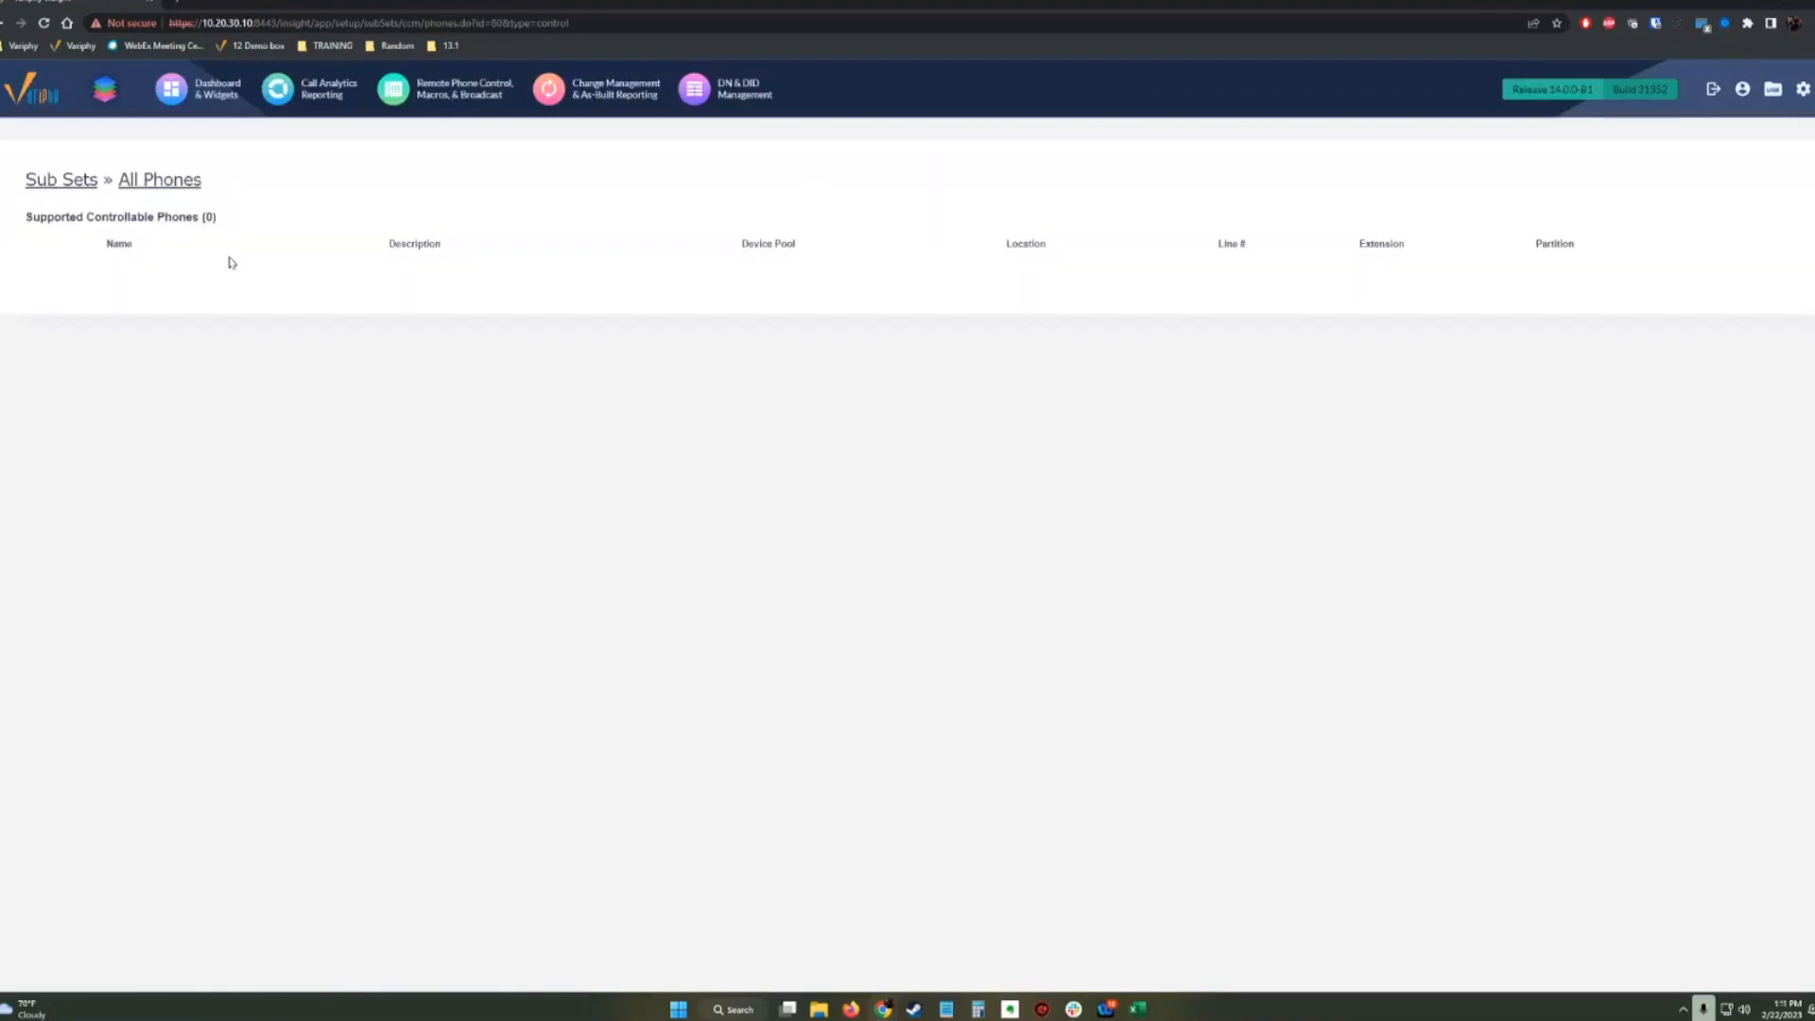
click(72, 185)
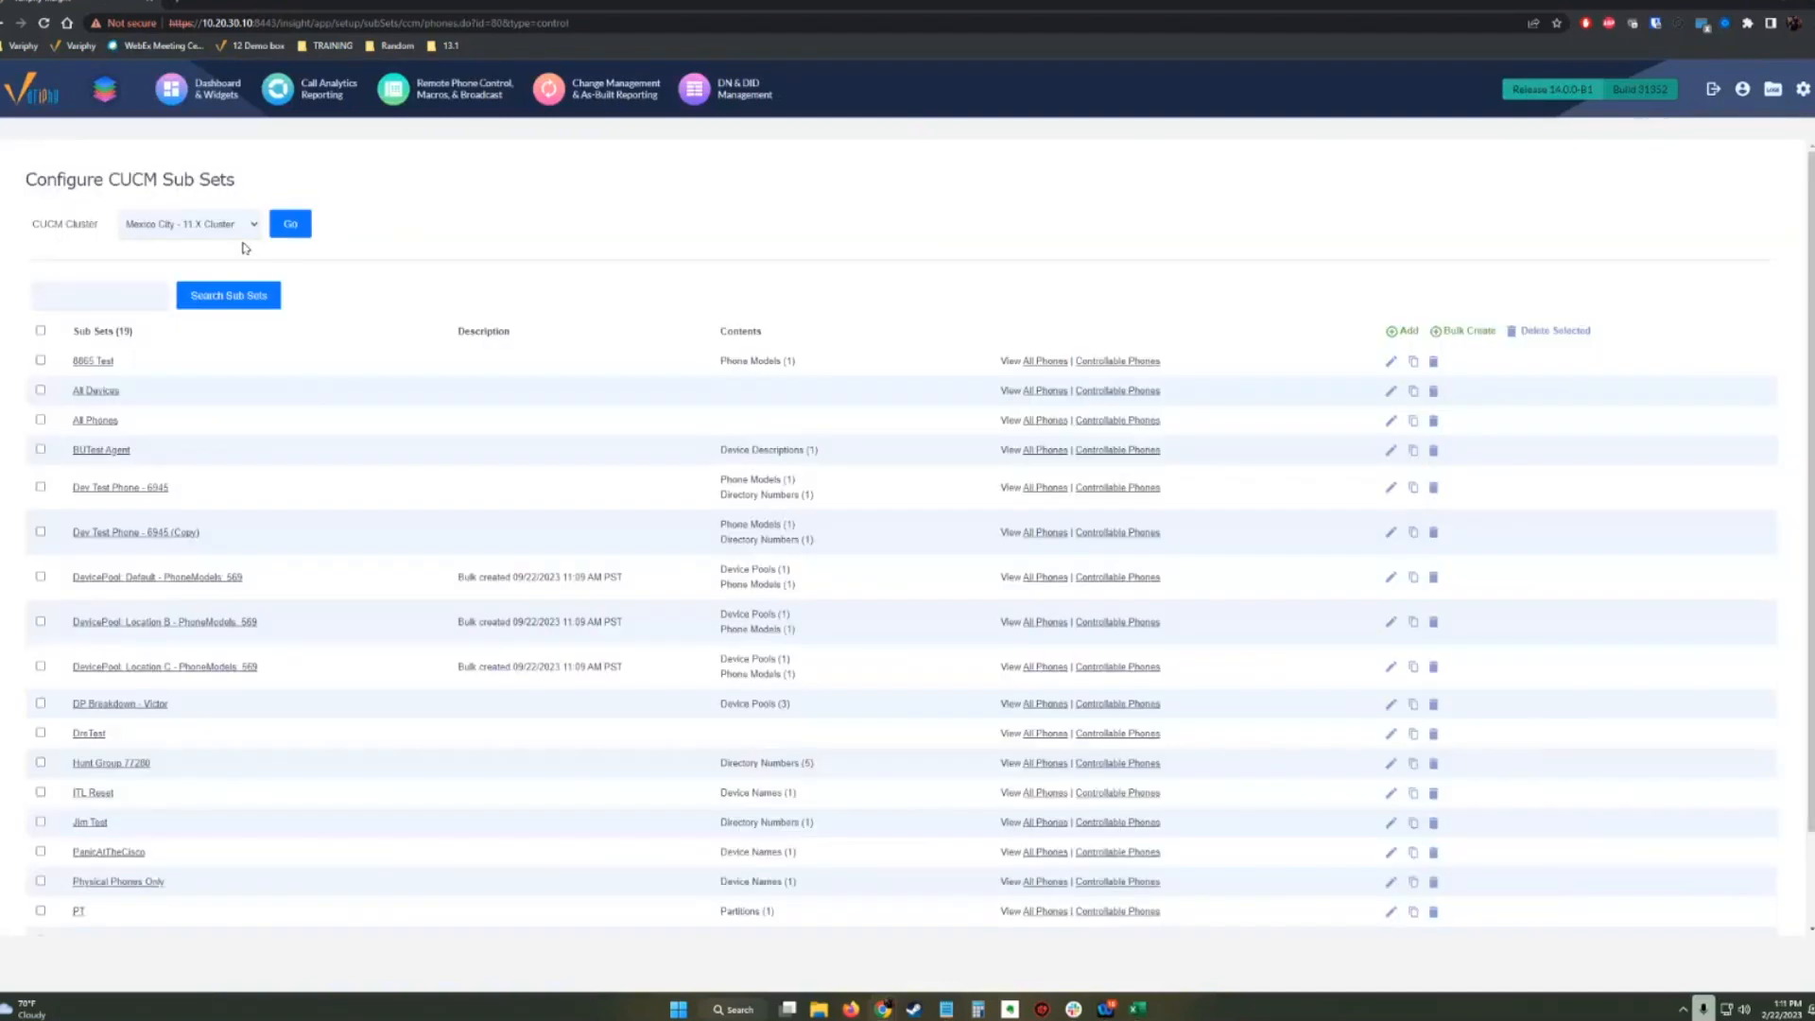
Show the sub sets of the Colorado Corporate cluster and look through the list.
click(217, 225)
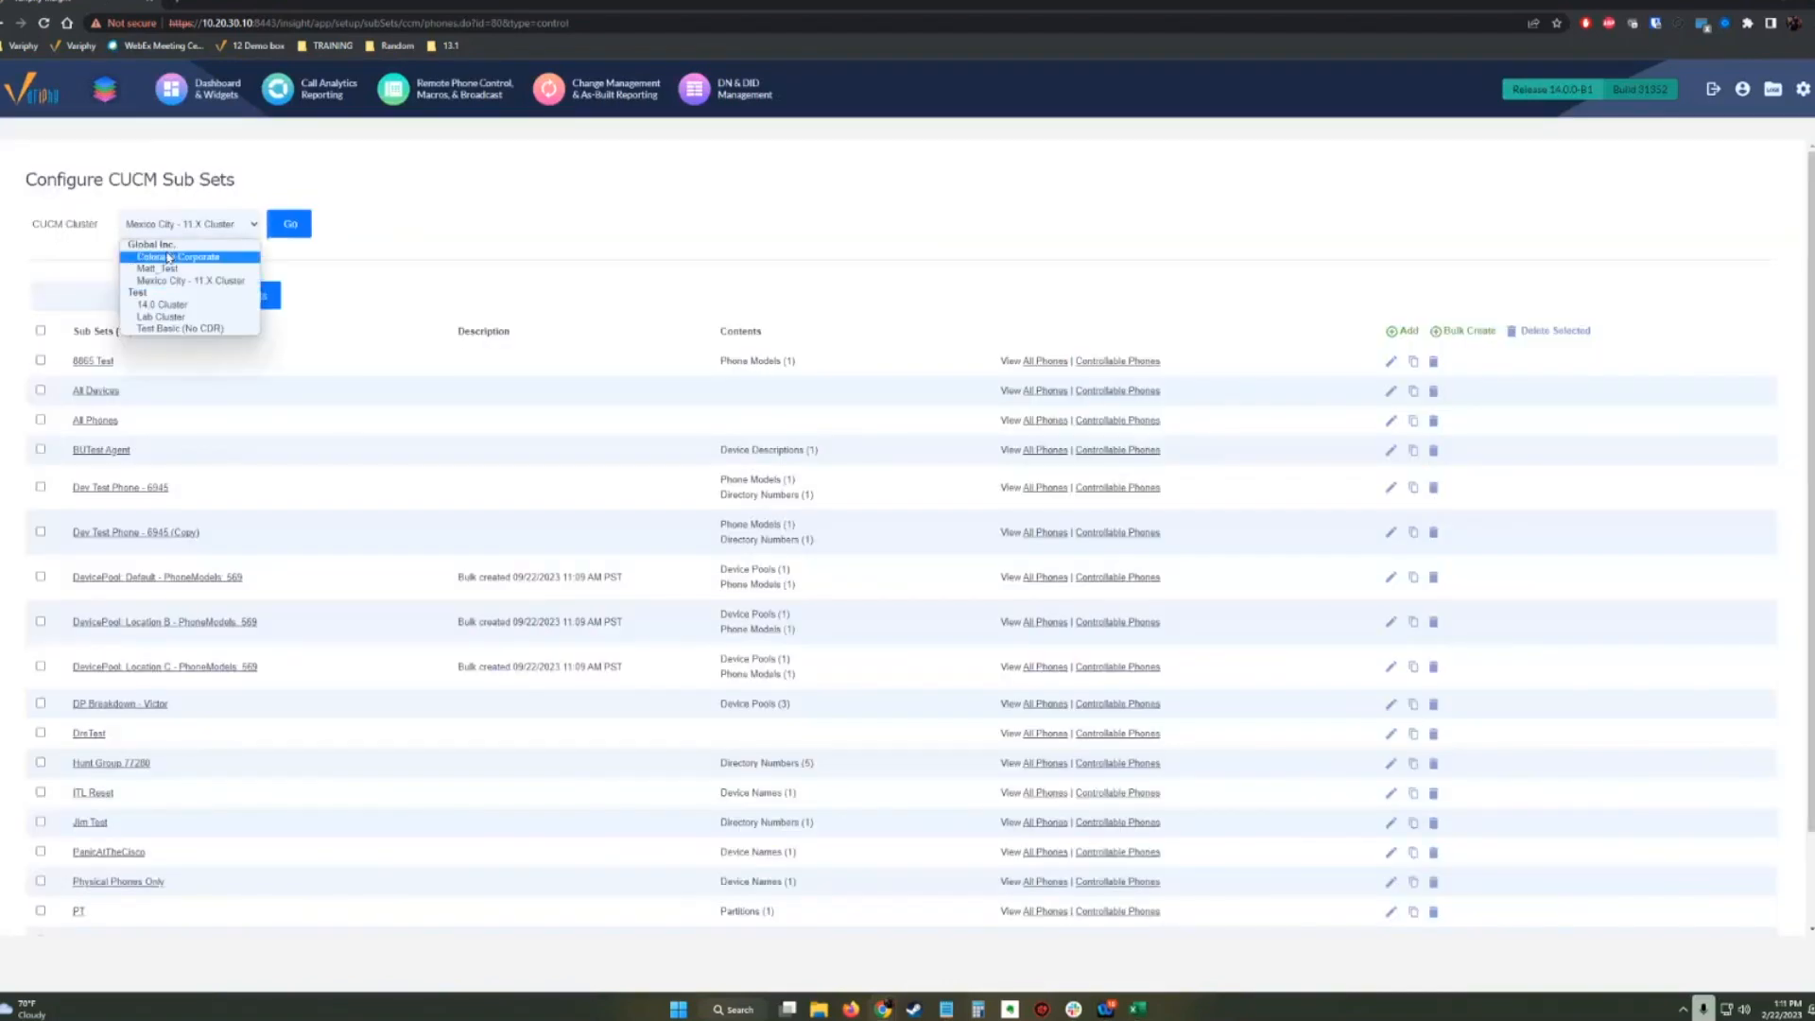
click(170, 255)
click(299, 232)
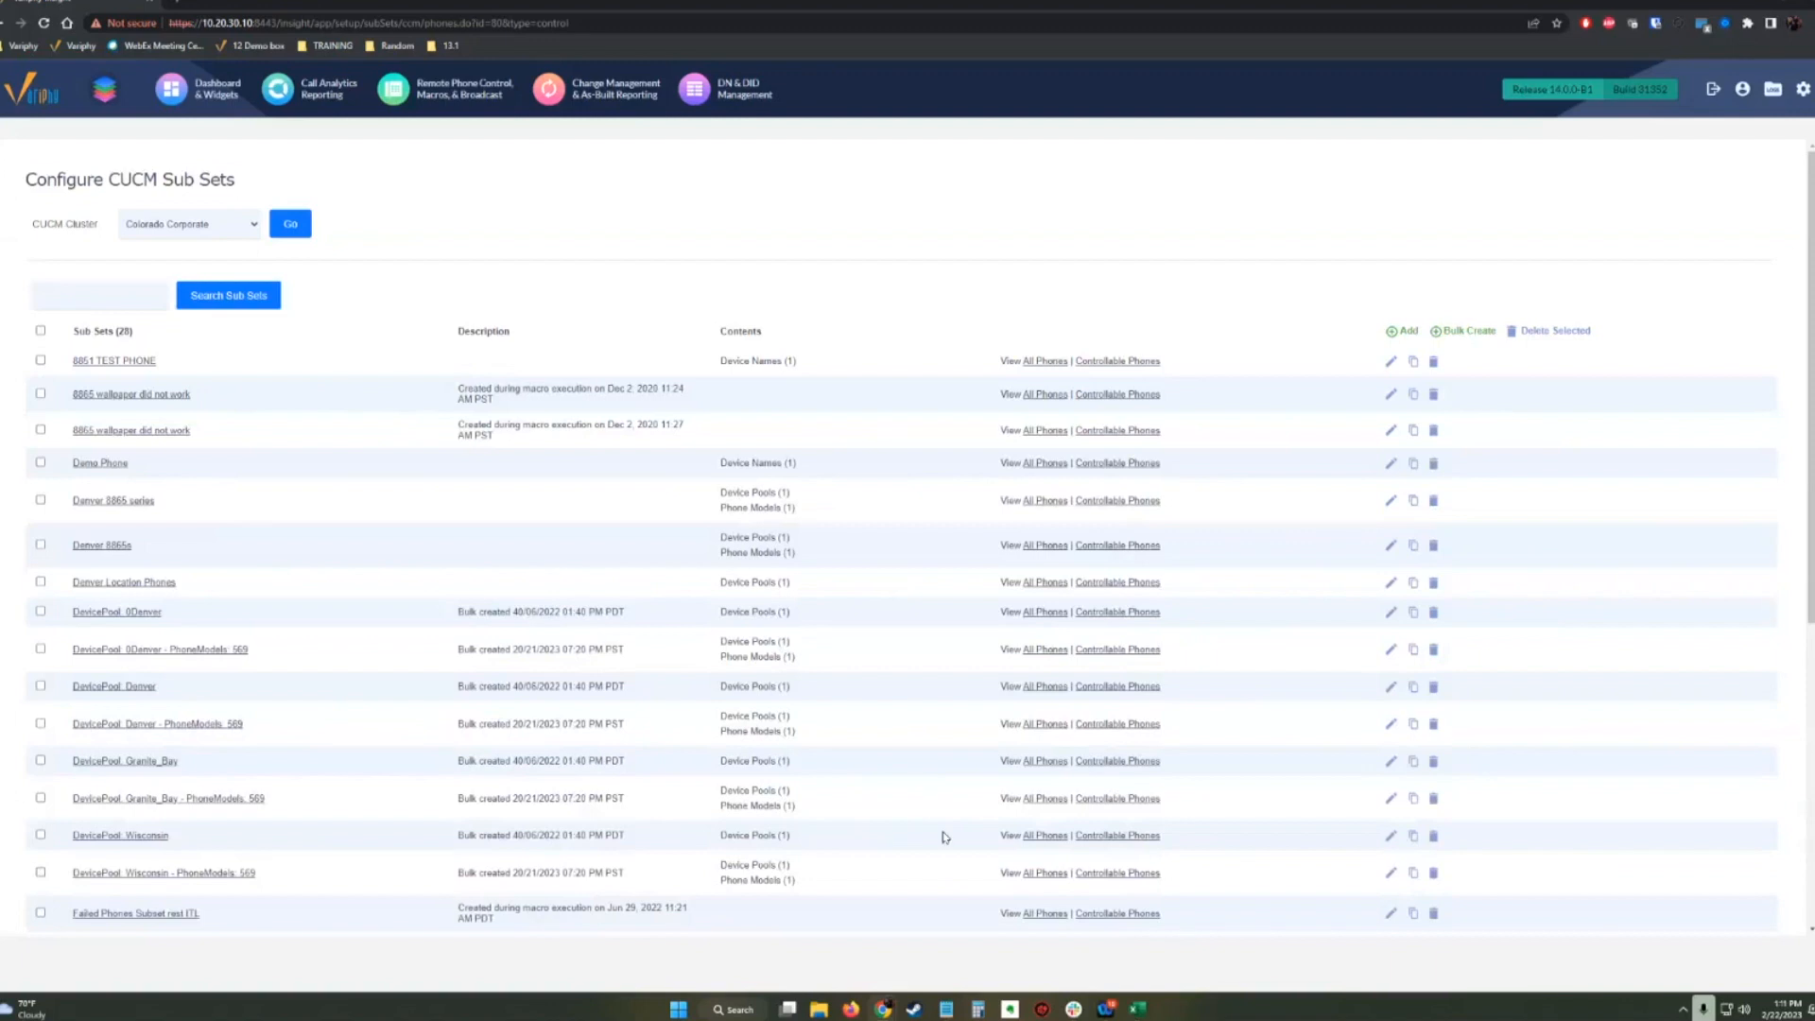
scroll(422, 620, down, 3)
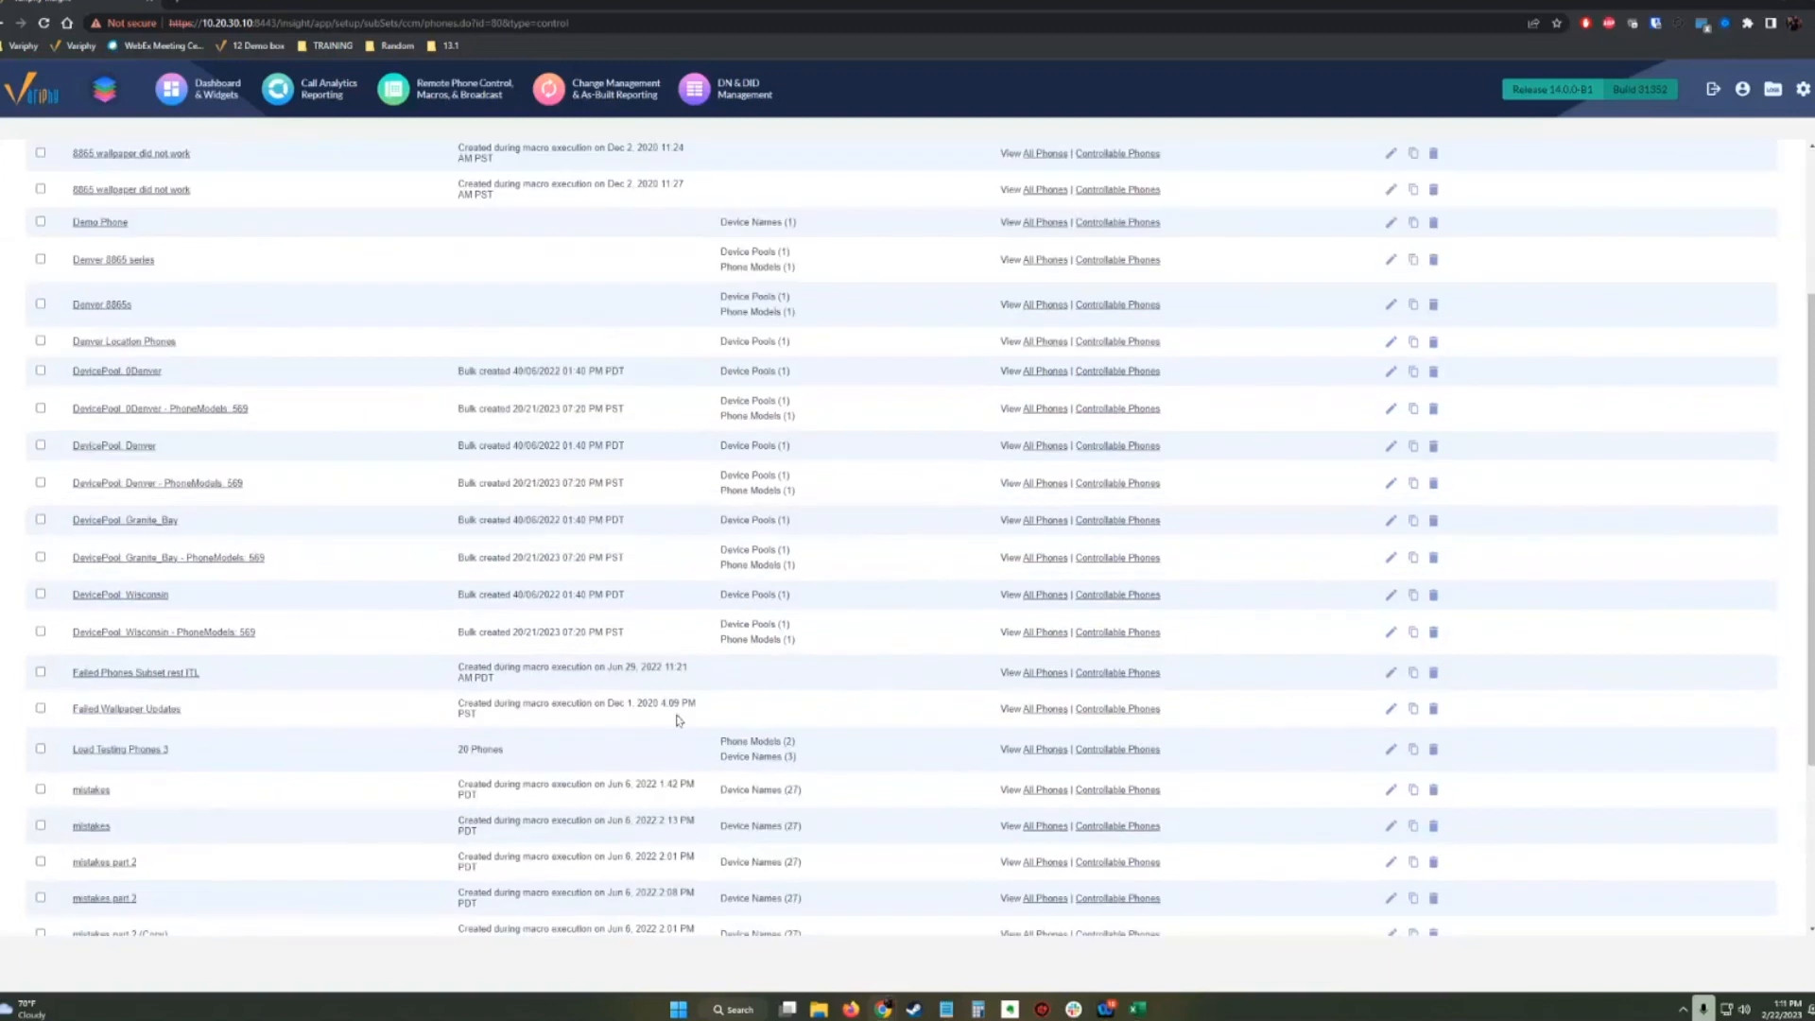
scroll(261, 792, down, 3)
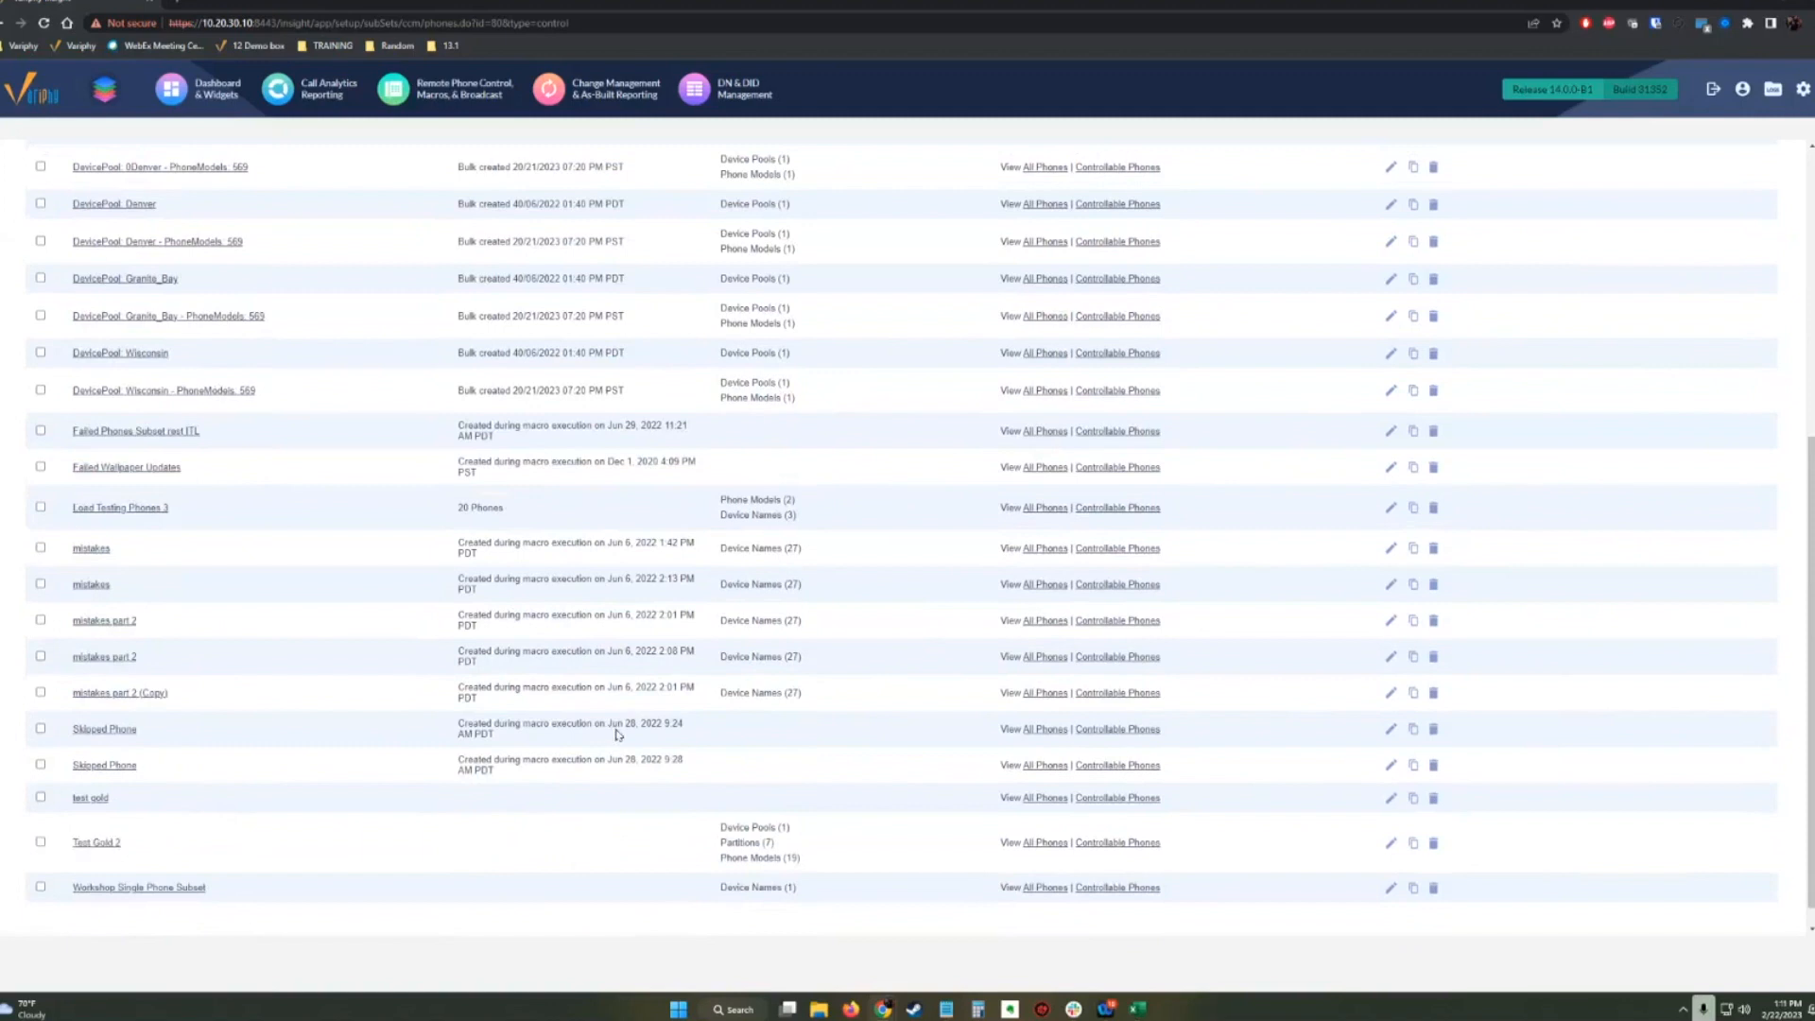
Look through the sub sets created during macro executions and the controllable phones of a mistakes sub set.
scroll(619, 735, up, 4)
scroll(649, 724, down, 4)
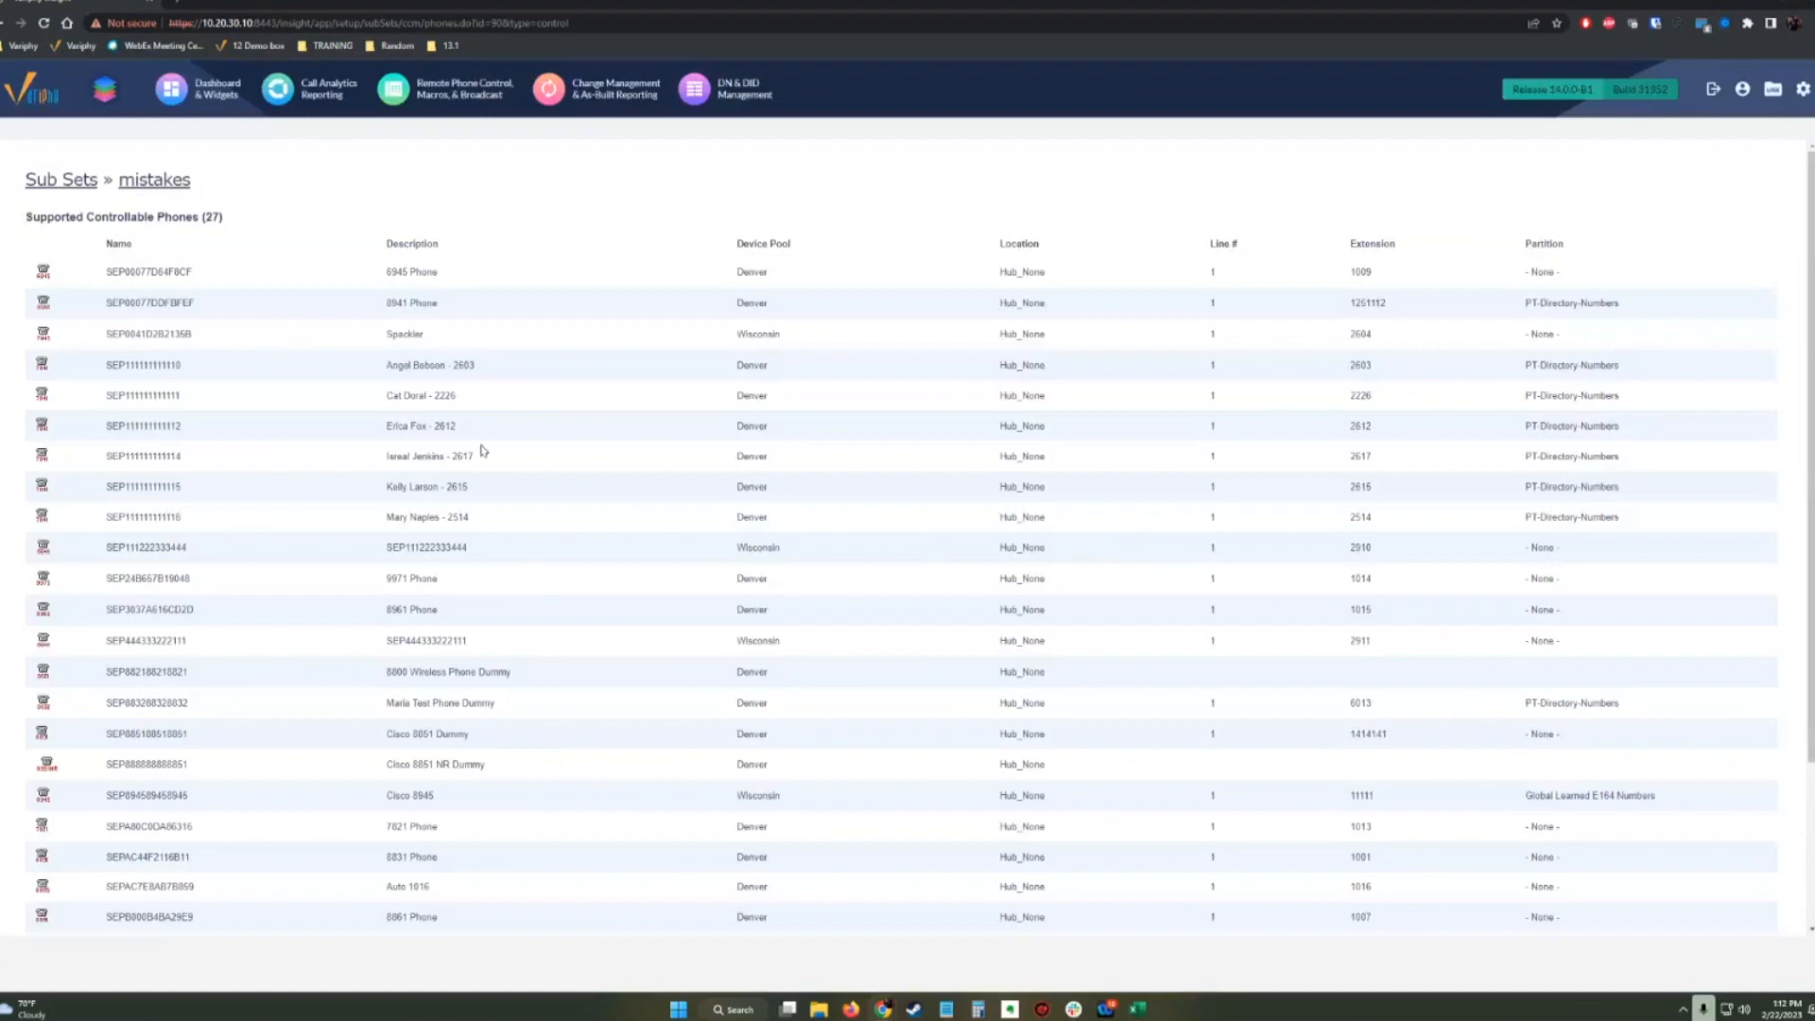
scroll(350, 511, down, 3)
scroll(357, 527, up, 3)
scroll(439, 464, down, 3)
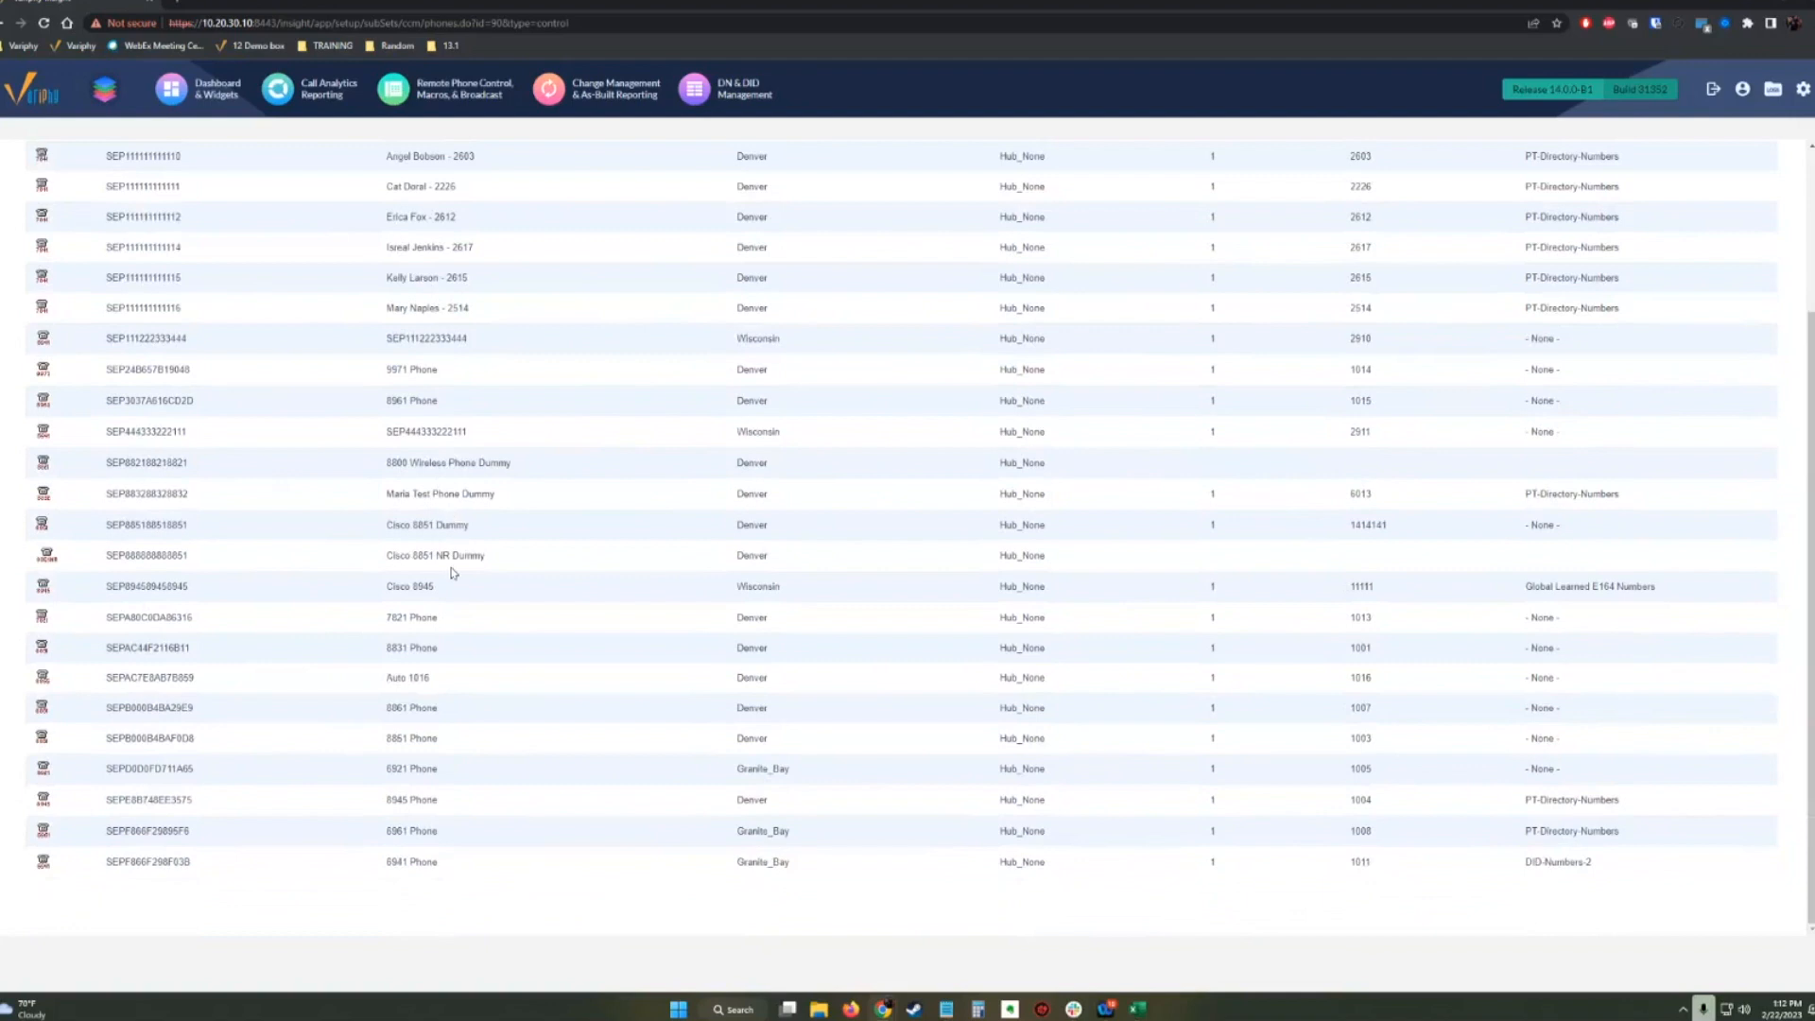
scroll(452, 571, up, 3)
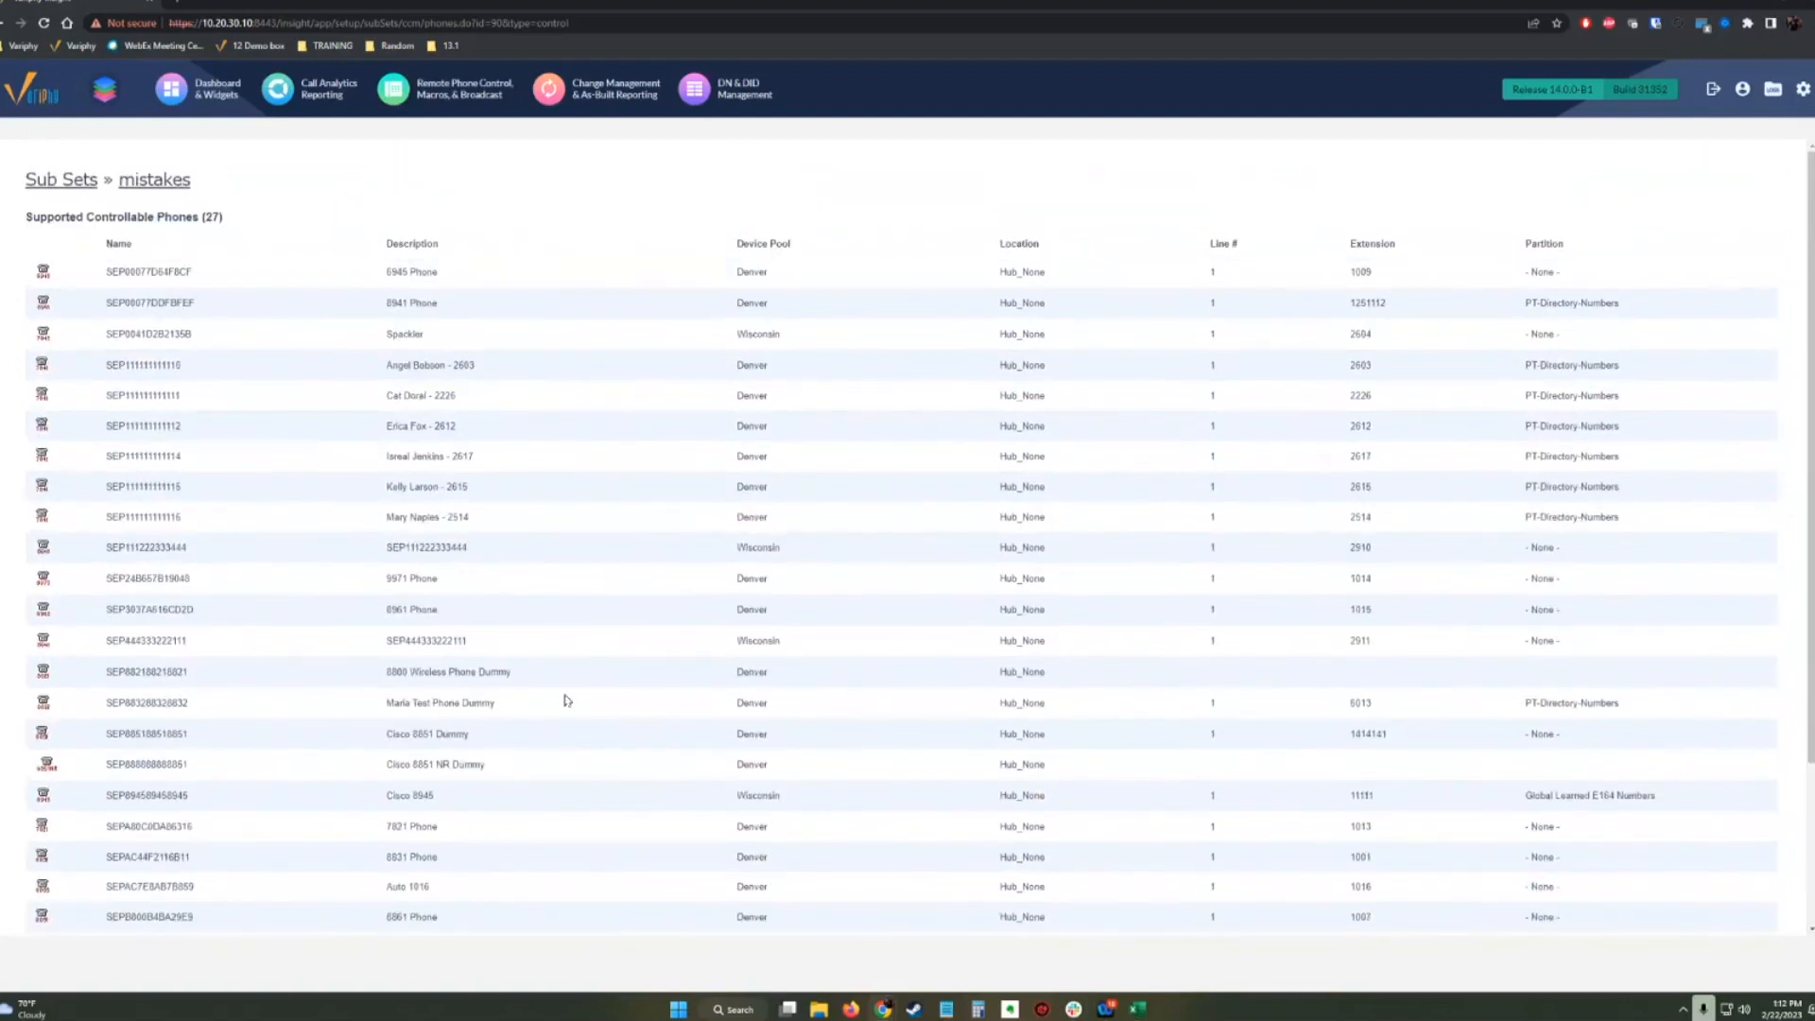
scroll(615, 714, down, 3)
scroll(617, 717, up, 3)
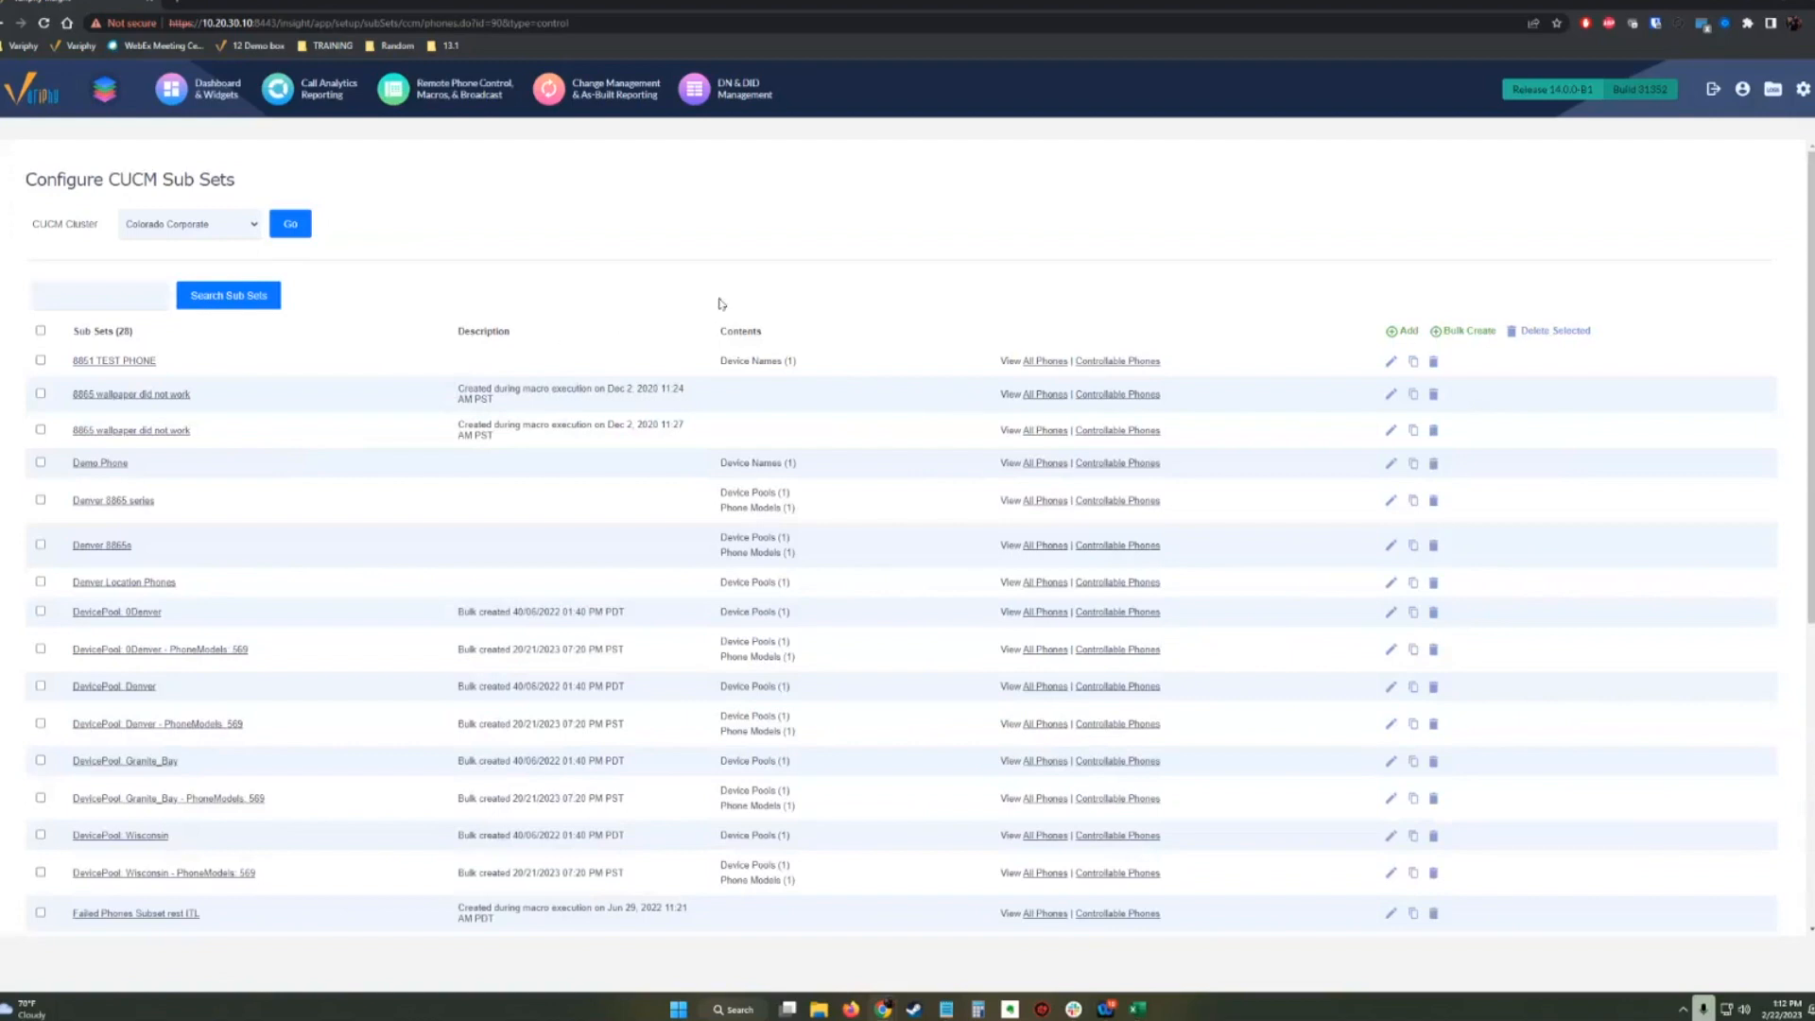
Open As-Built Reports under Change Management and change the platform to the Mexico City - 11.X Cluster (CUCM).
click(605, 91)
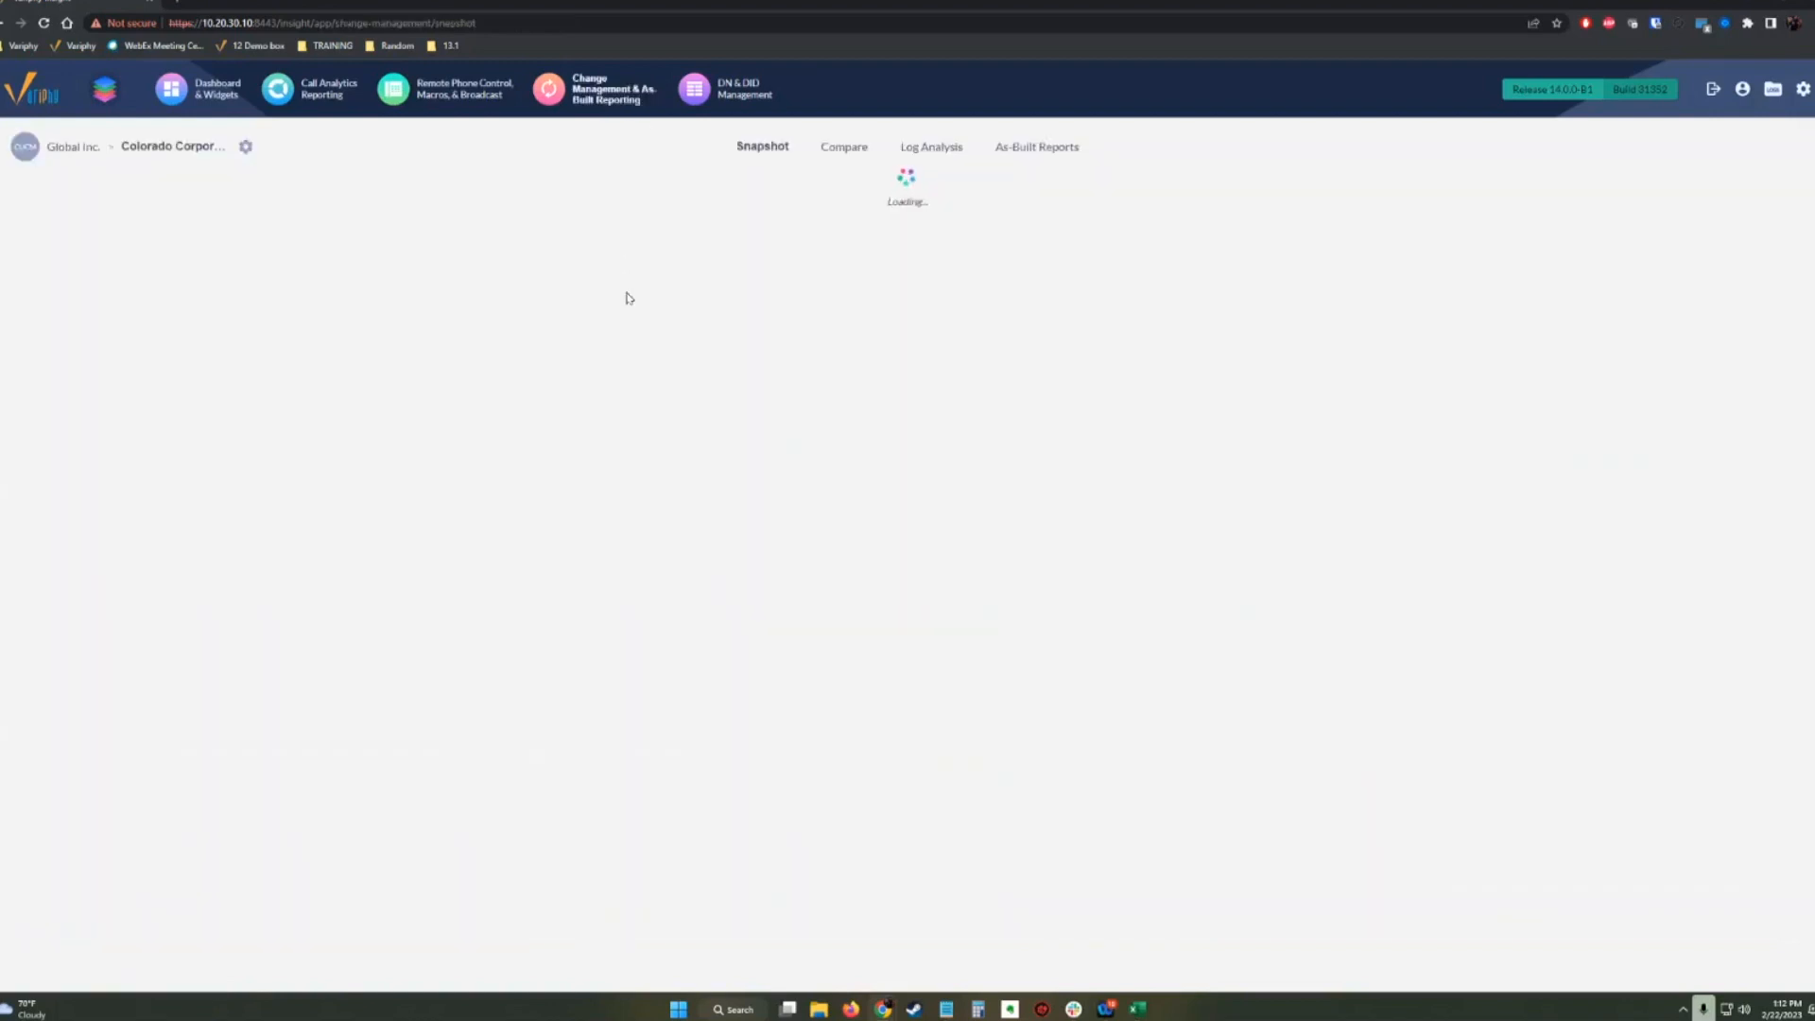
click(1037, 147)
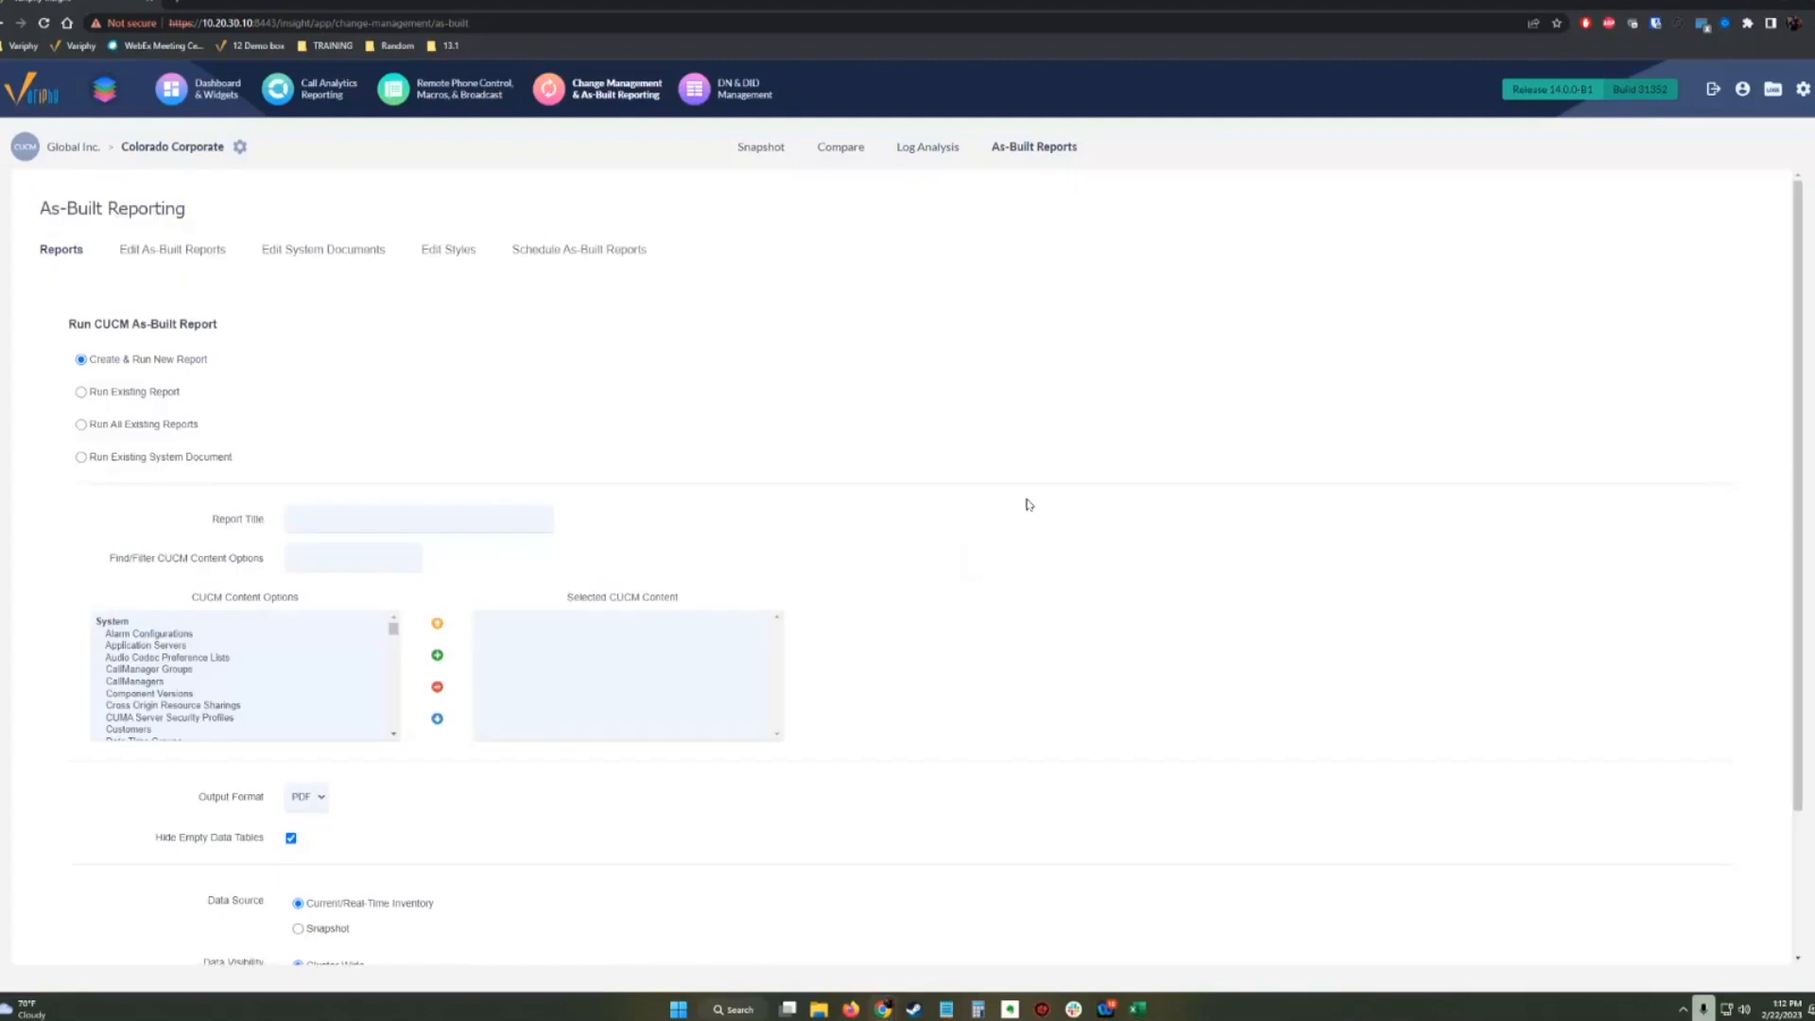
click(239, 146)
click(889, 534)
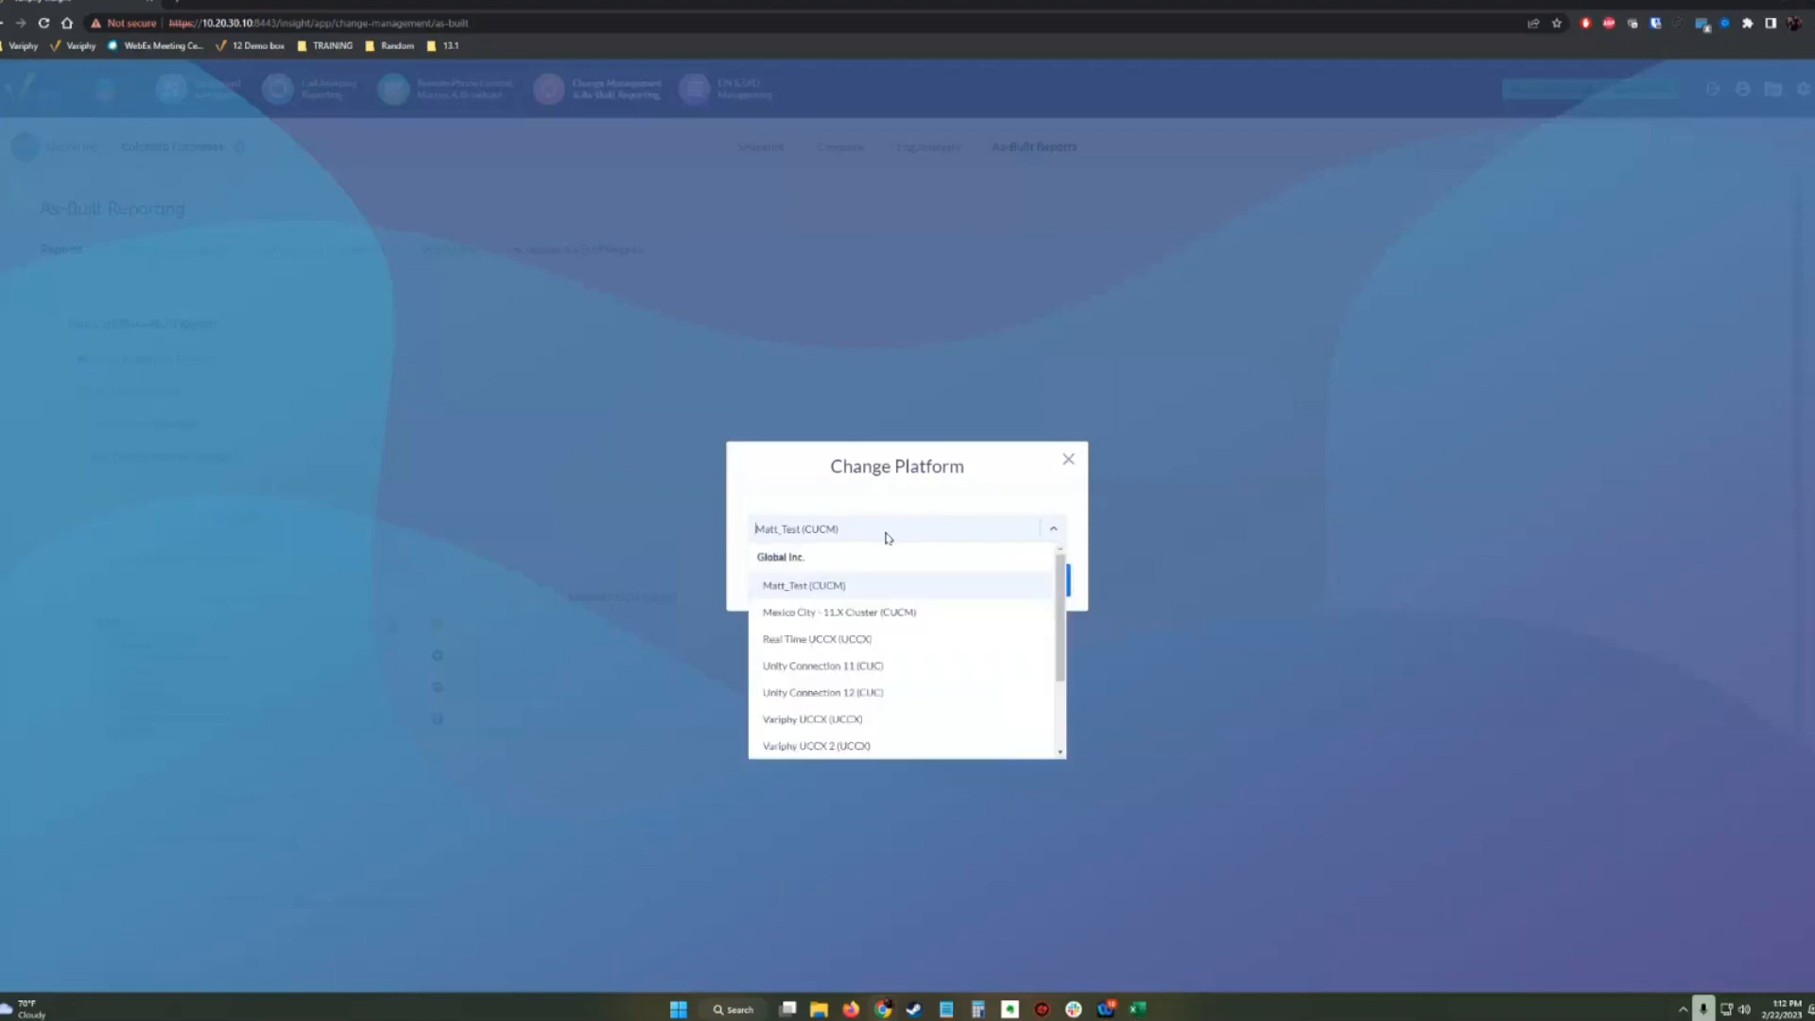
click(842, 613)
click(1035, 584)
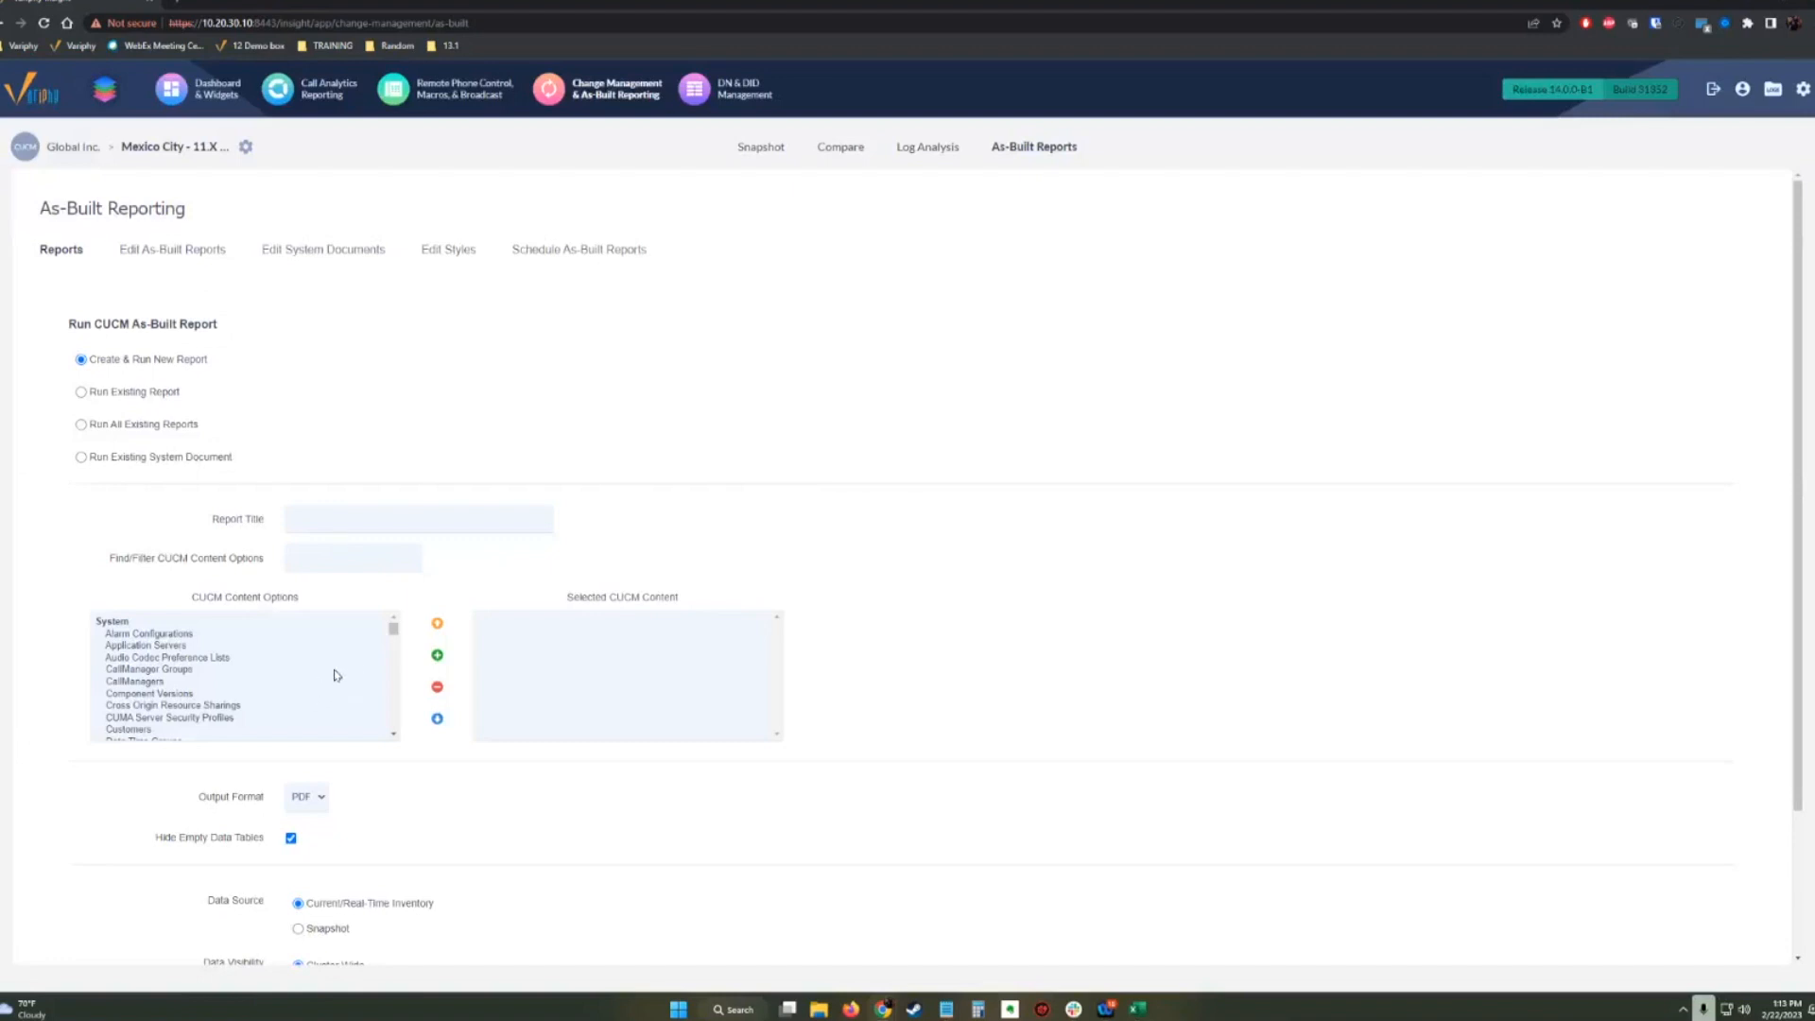
Filter the CUCM content options by phones and add Phones (SCCP and SIP) to the new report's selected content.
mouse_move(395, 630)
mouse_down()
mouse_move(394, 691)
mouse_move(393, 622)
mouse_up()
click(1000, 612)
click(360, 517)
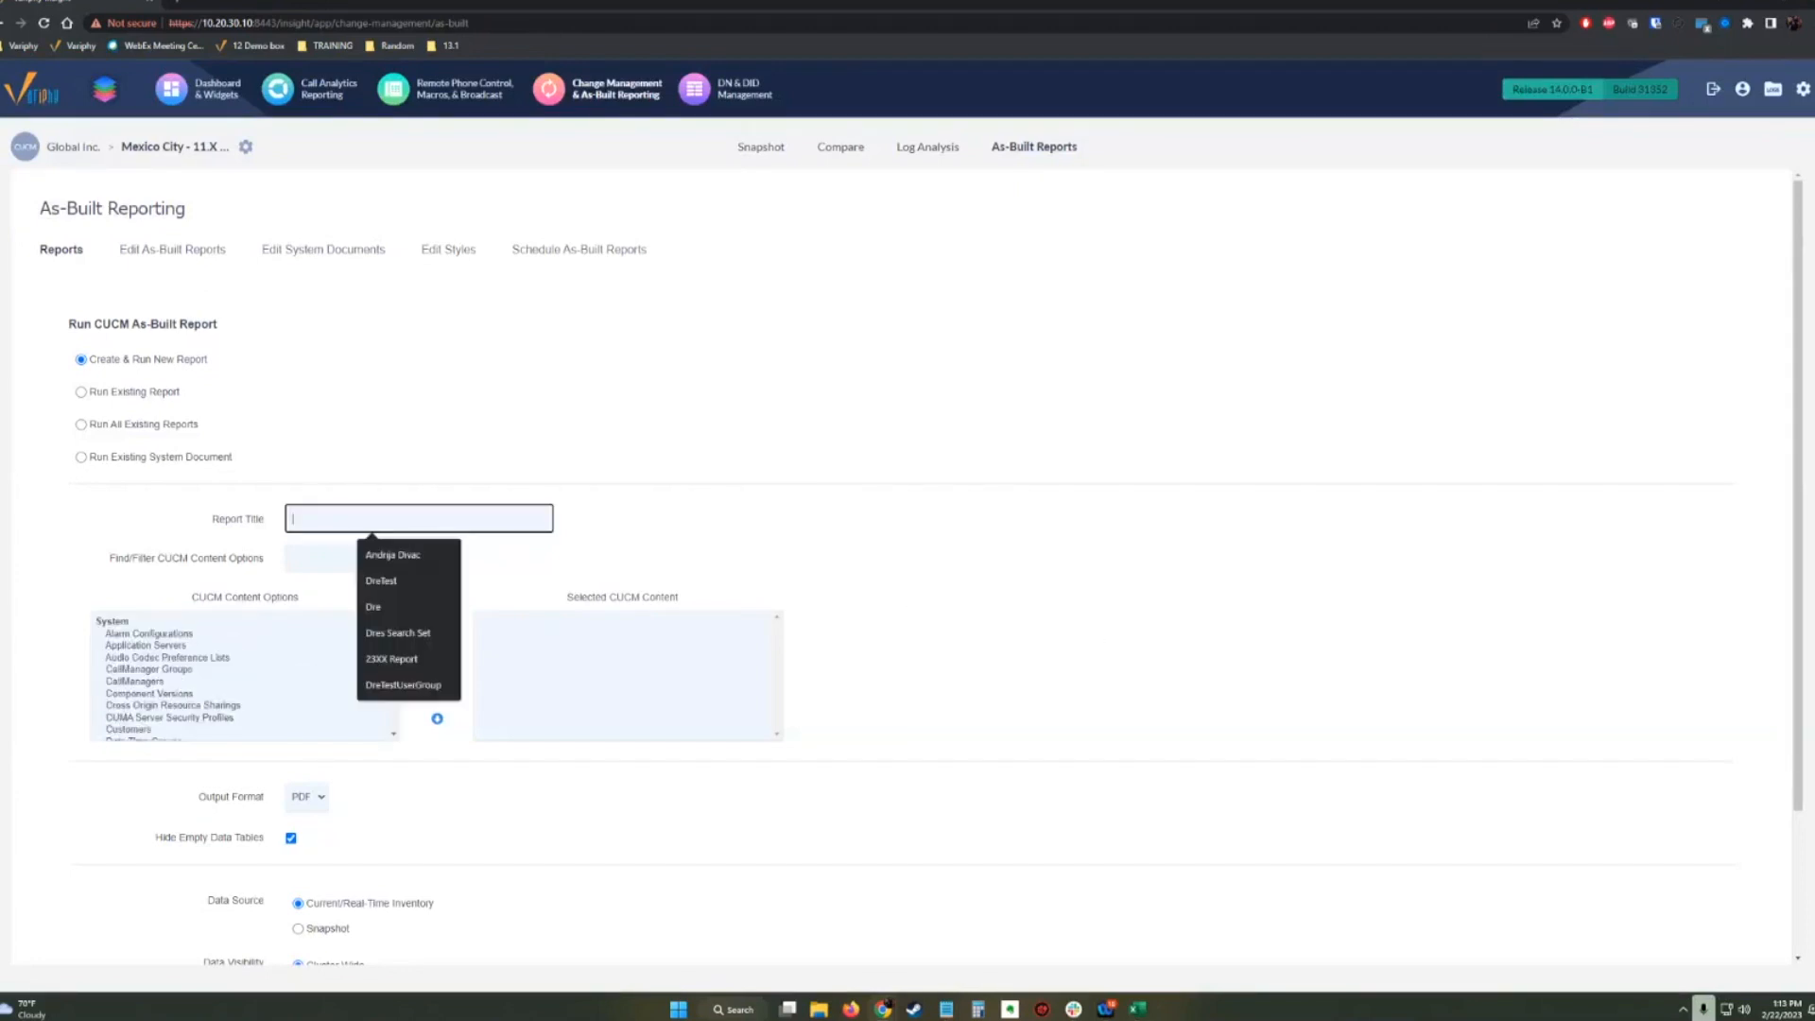
click(878, 494)
click(353, 558)
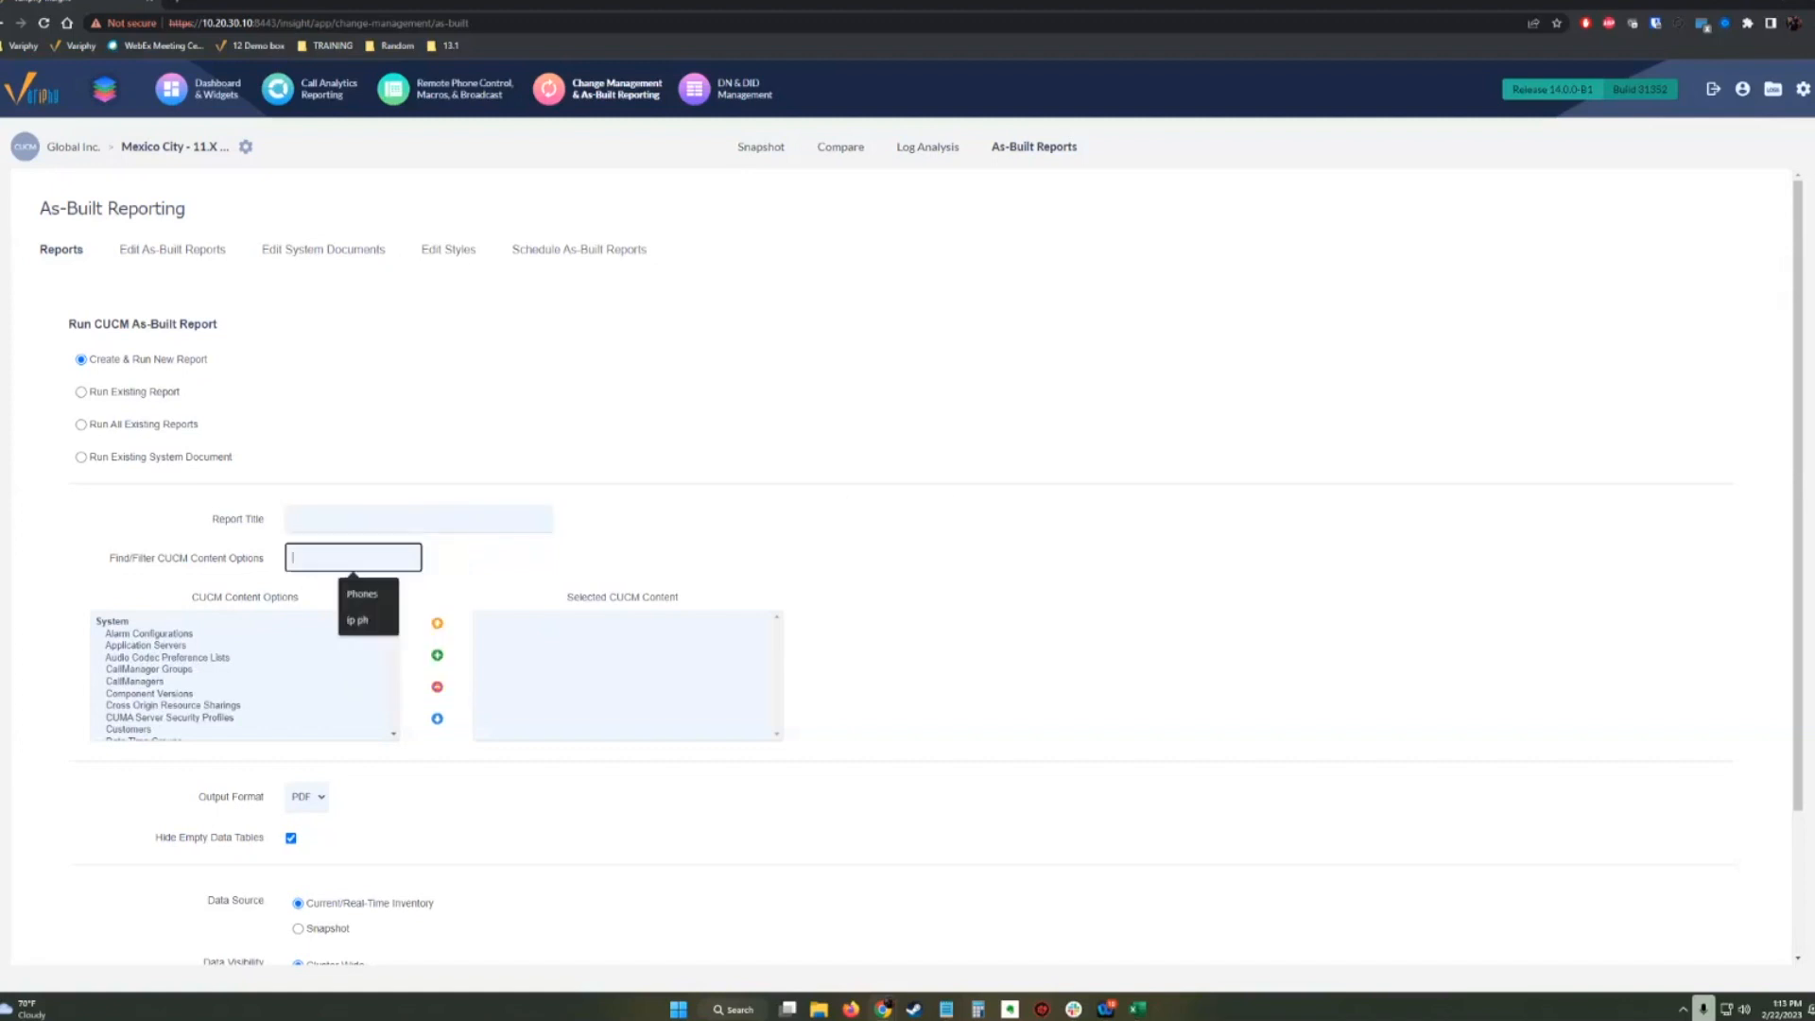
text(phones)
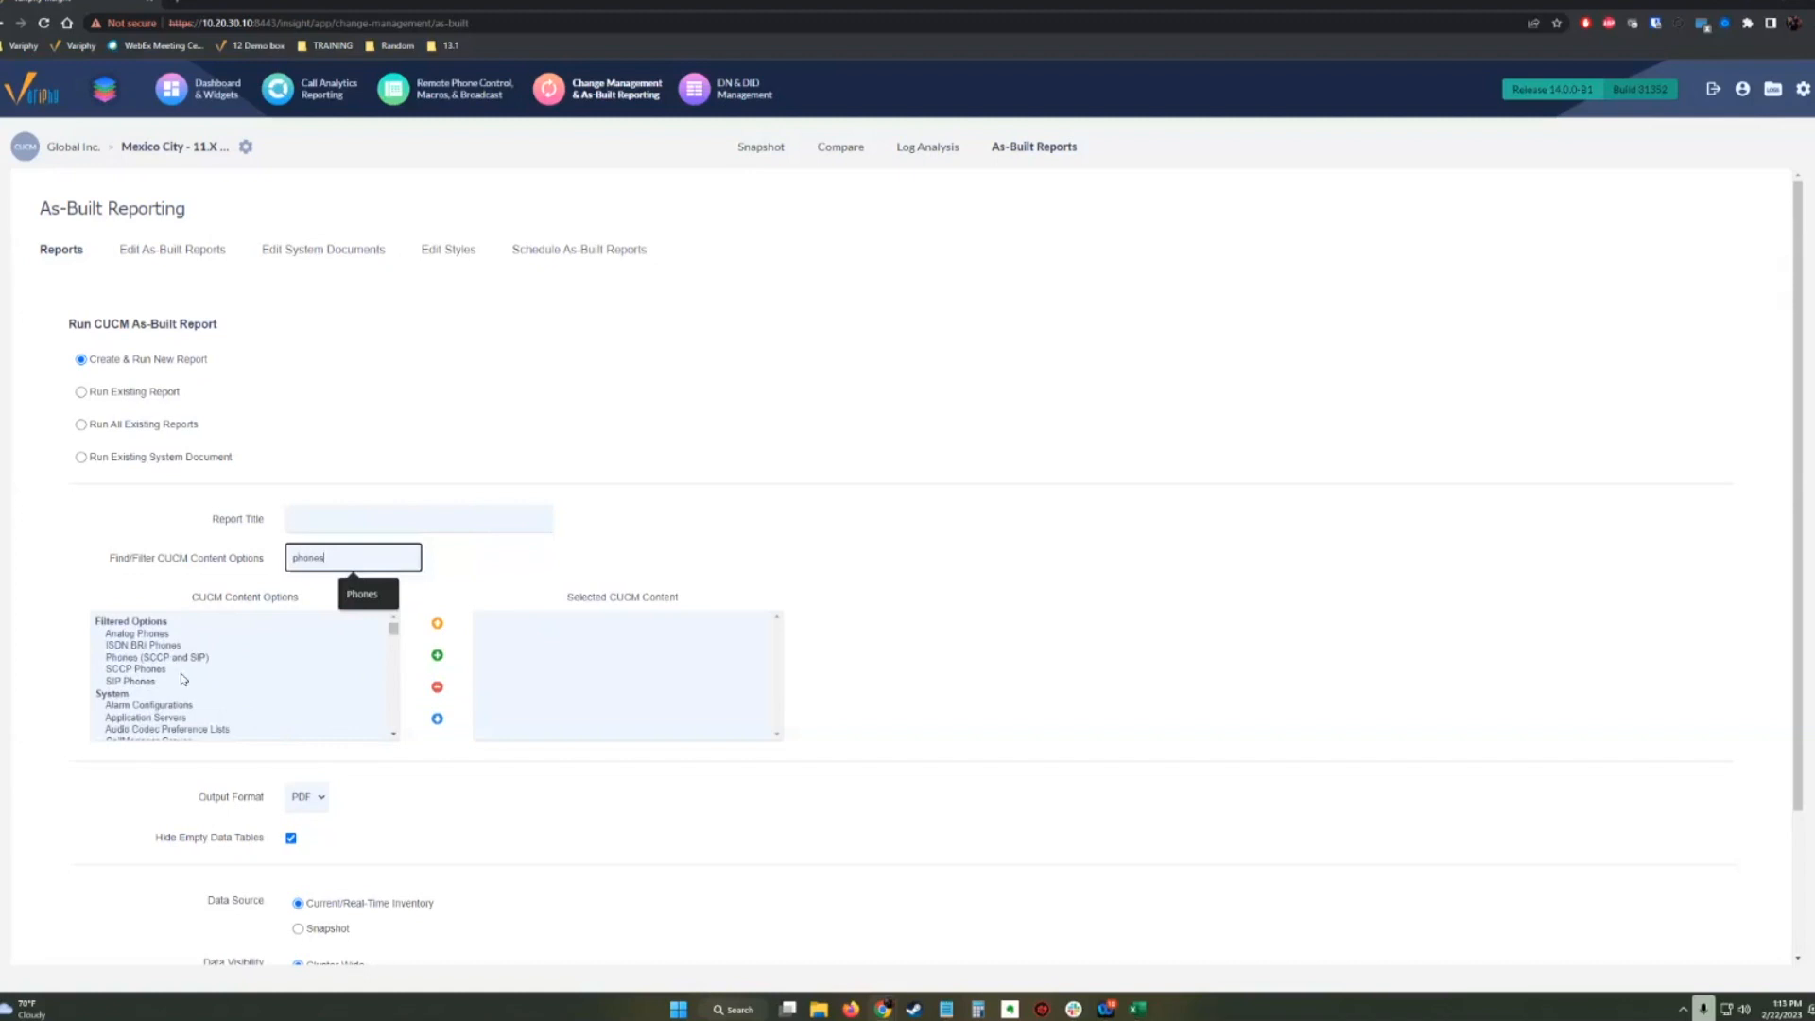
click(153, 660)
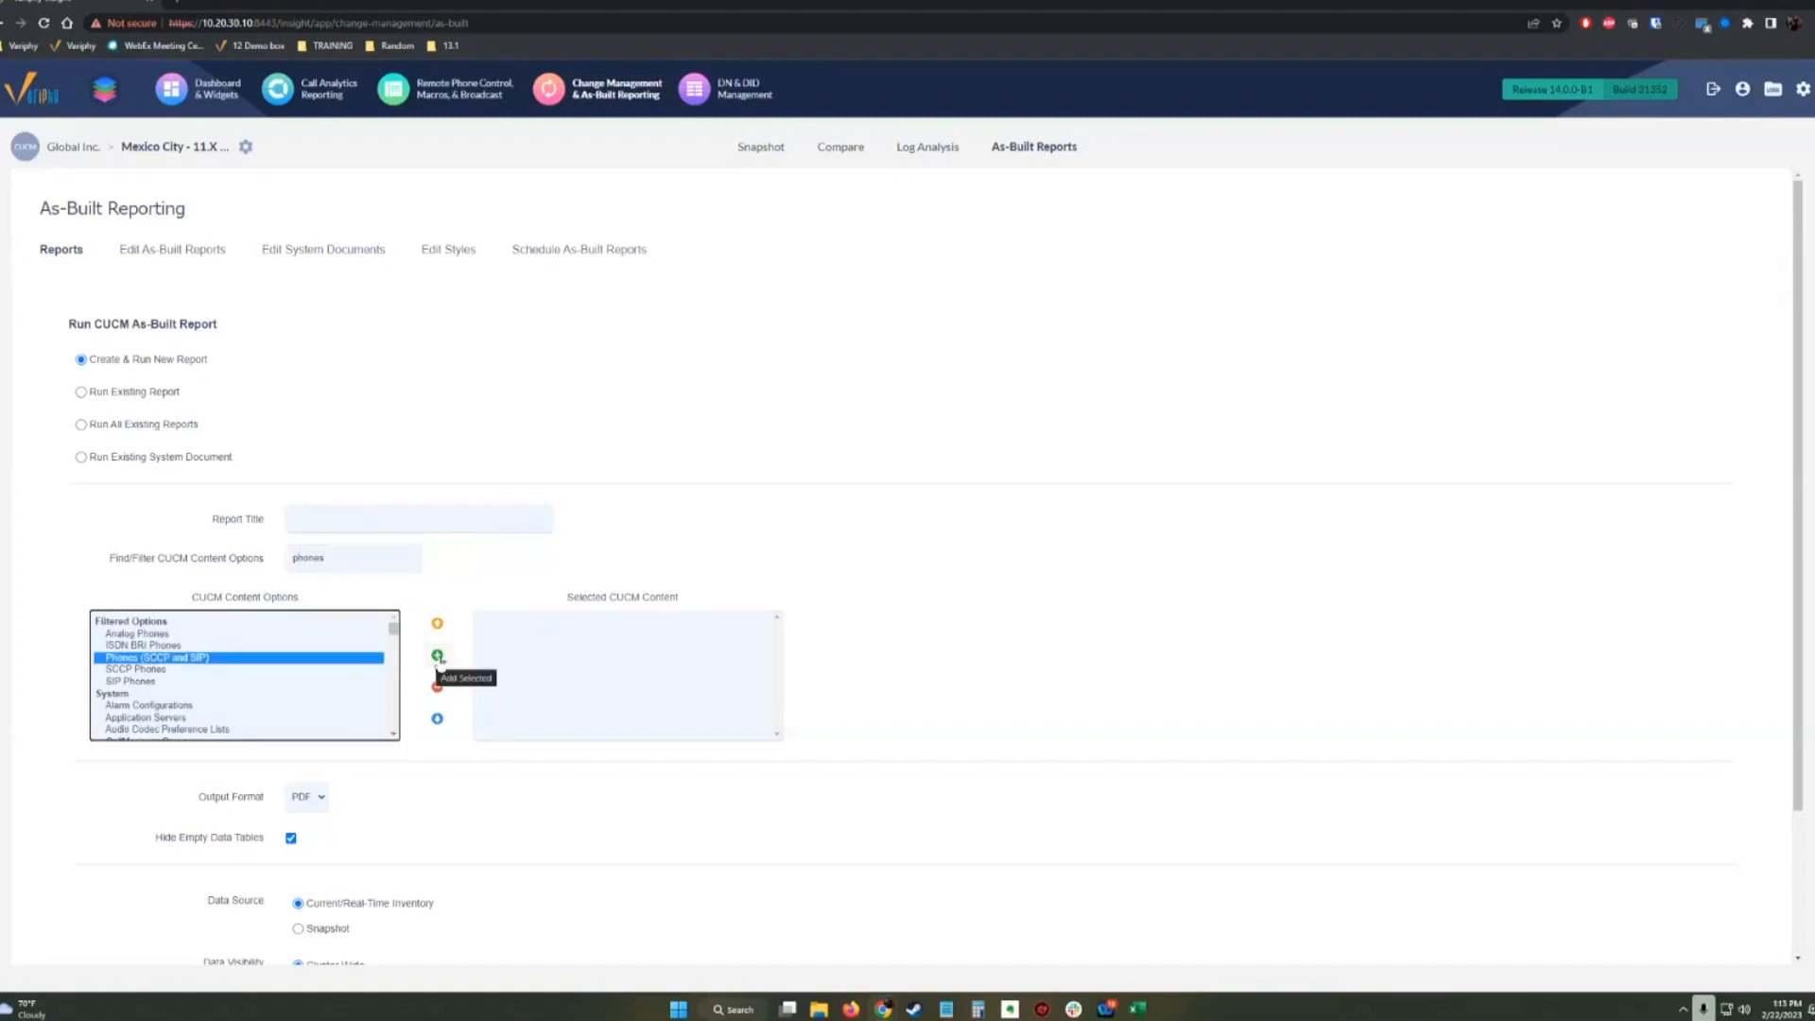
click(437, 655)
Restrict the report's data visibility to the All Phones sub set.
scroll(993, 661, down, 3)
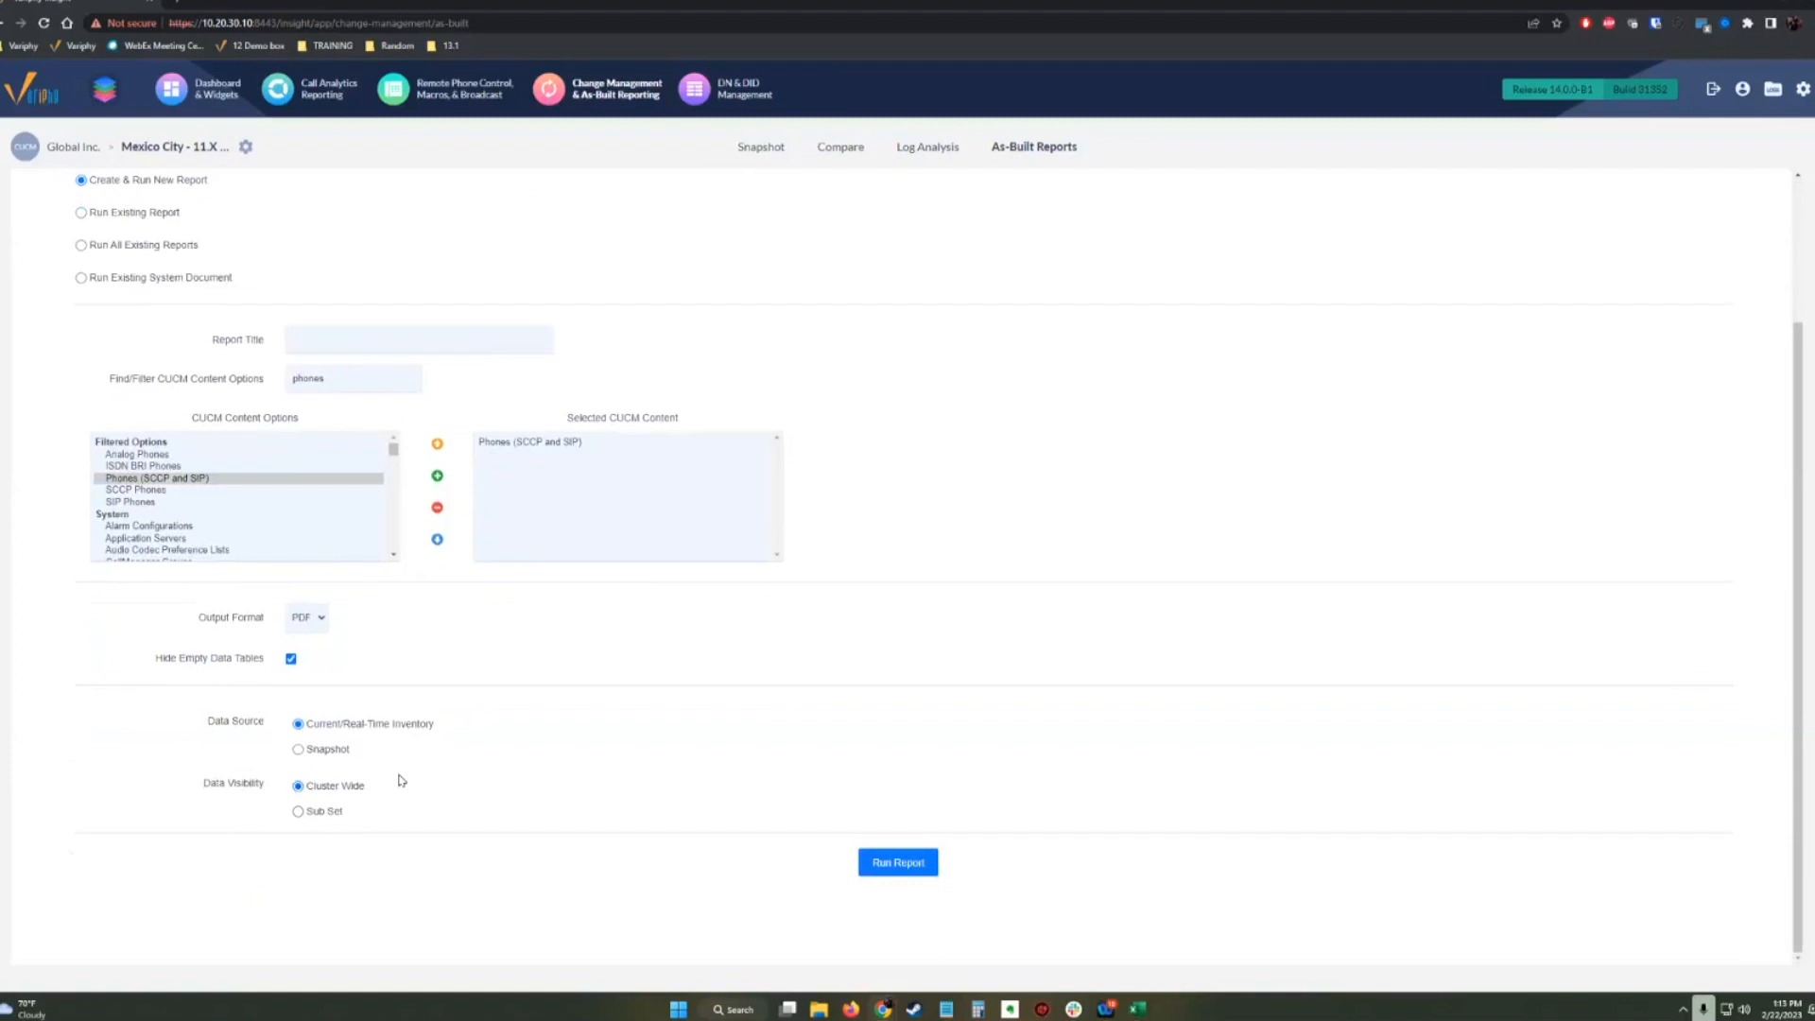
click(299, 812)
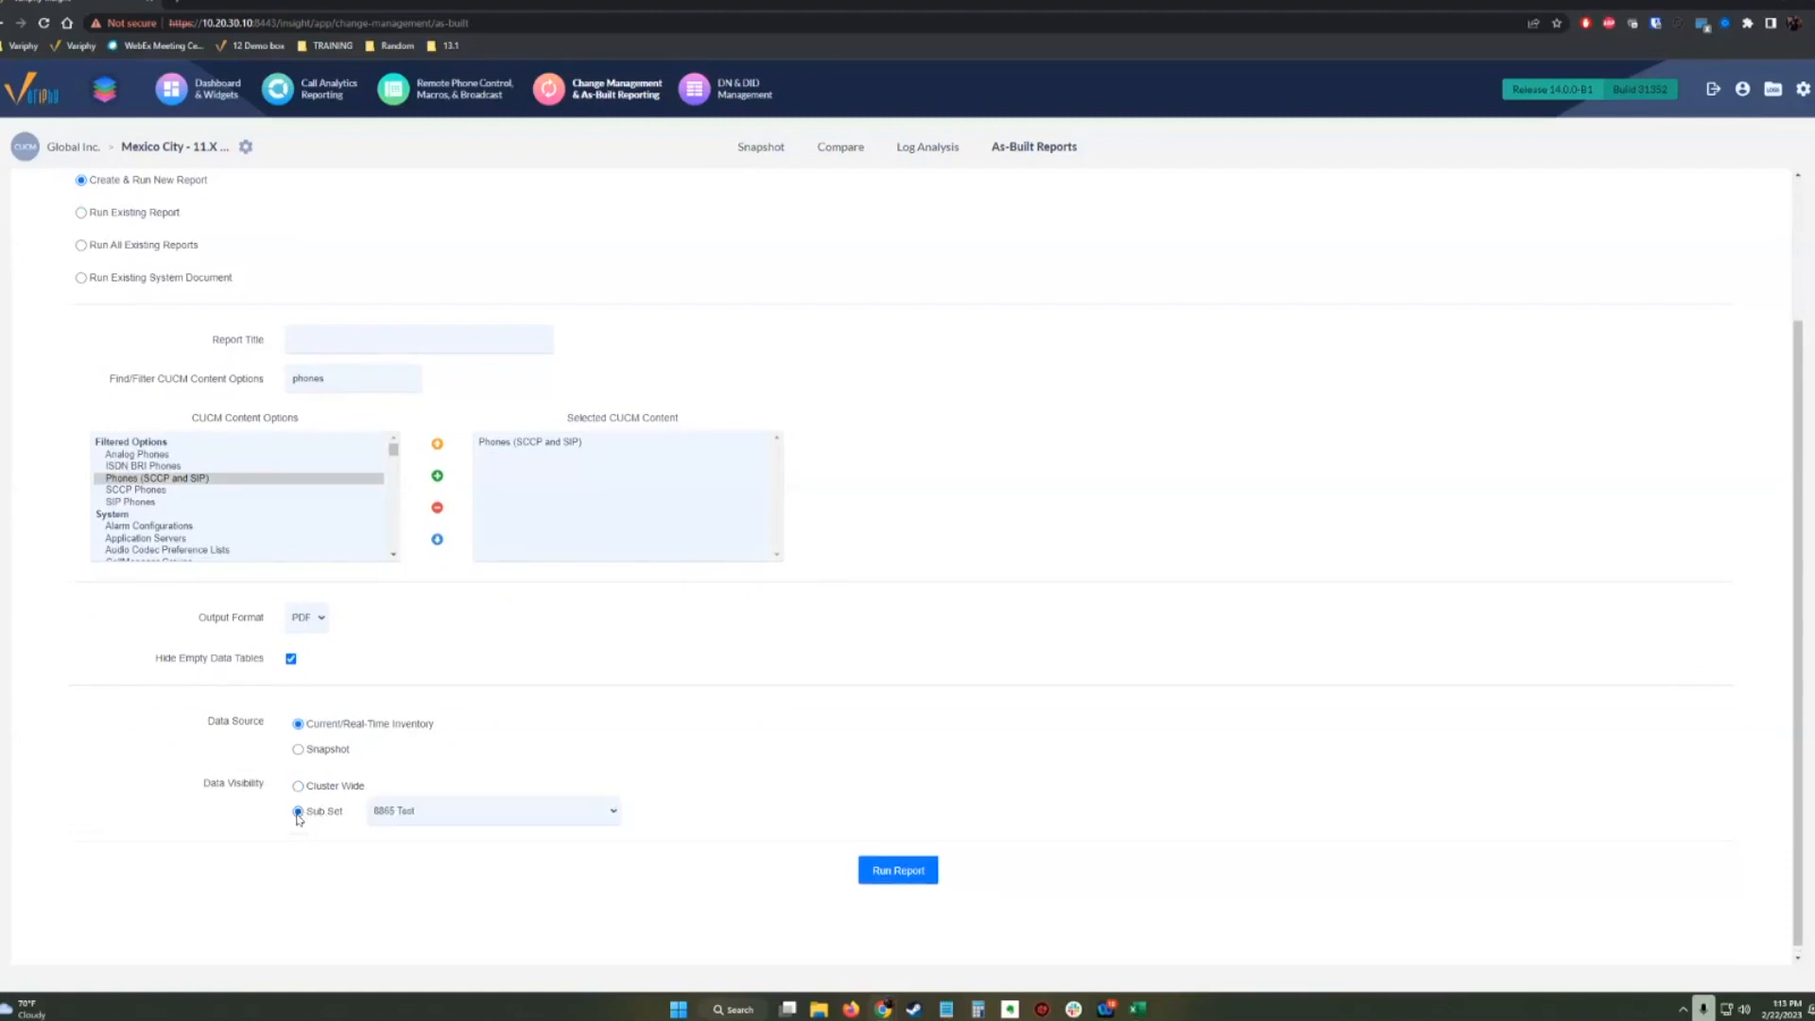
click(613, 813)
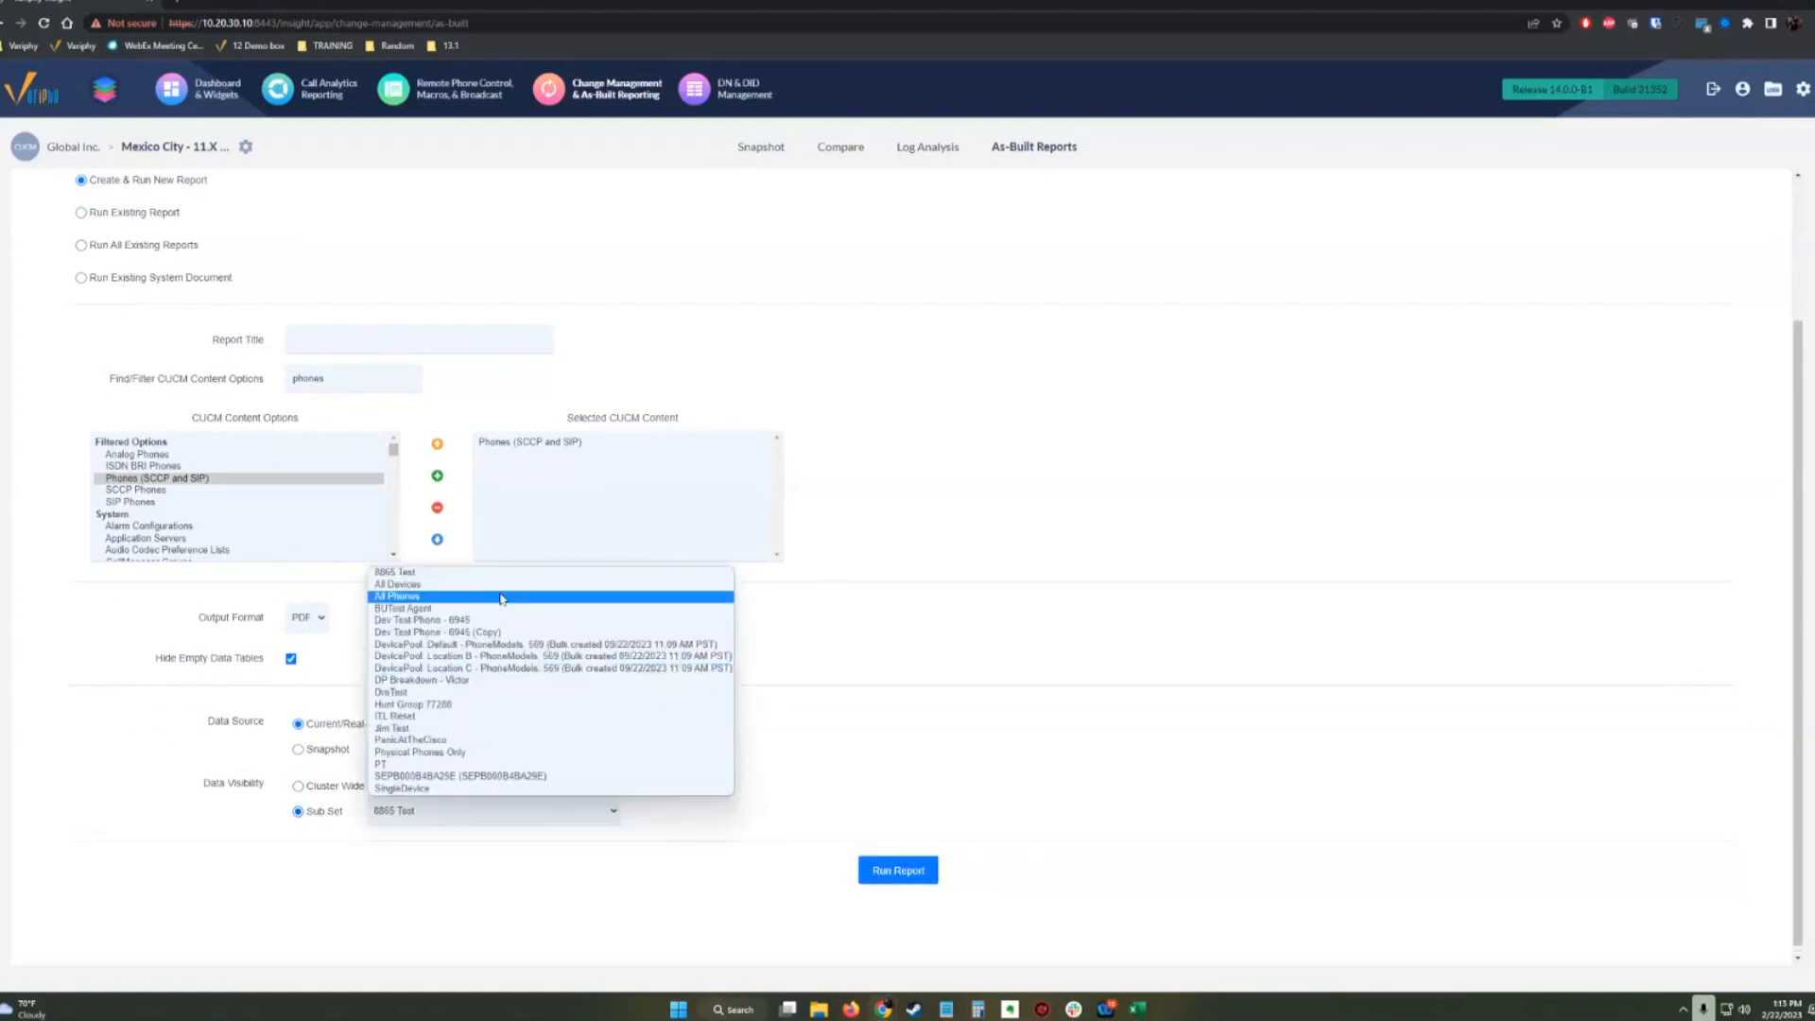
click(402, 598)
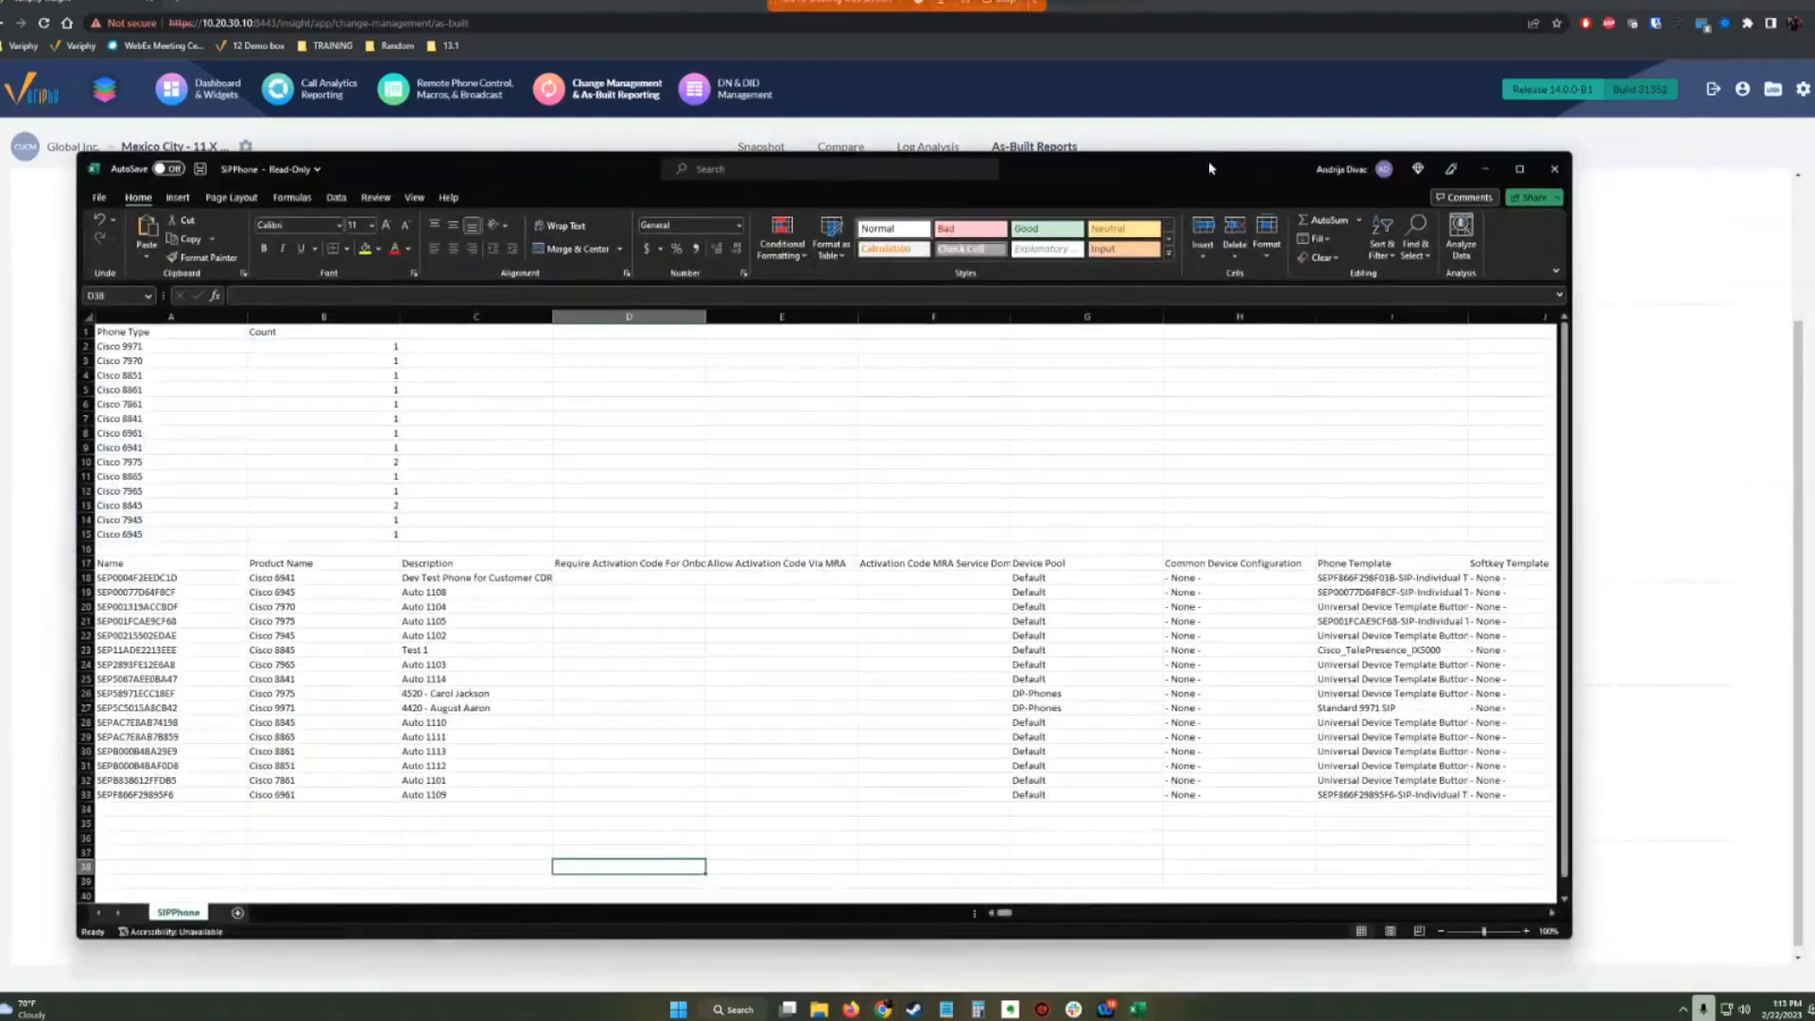
Examine the SIPPhone report workbook in Excel, checking the phone type counts and the listed phones' product names, and return to Variphy.
double_click(1208, 160)
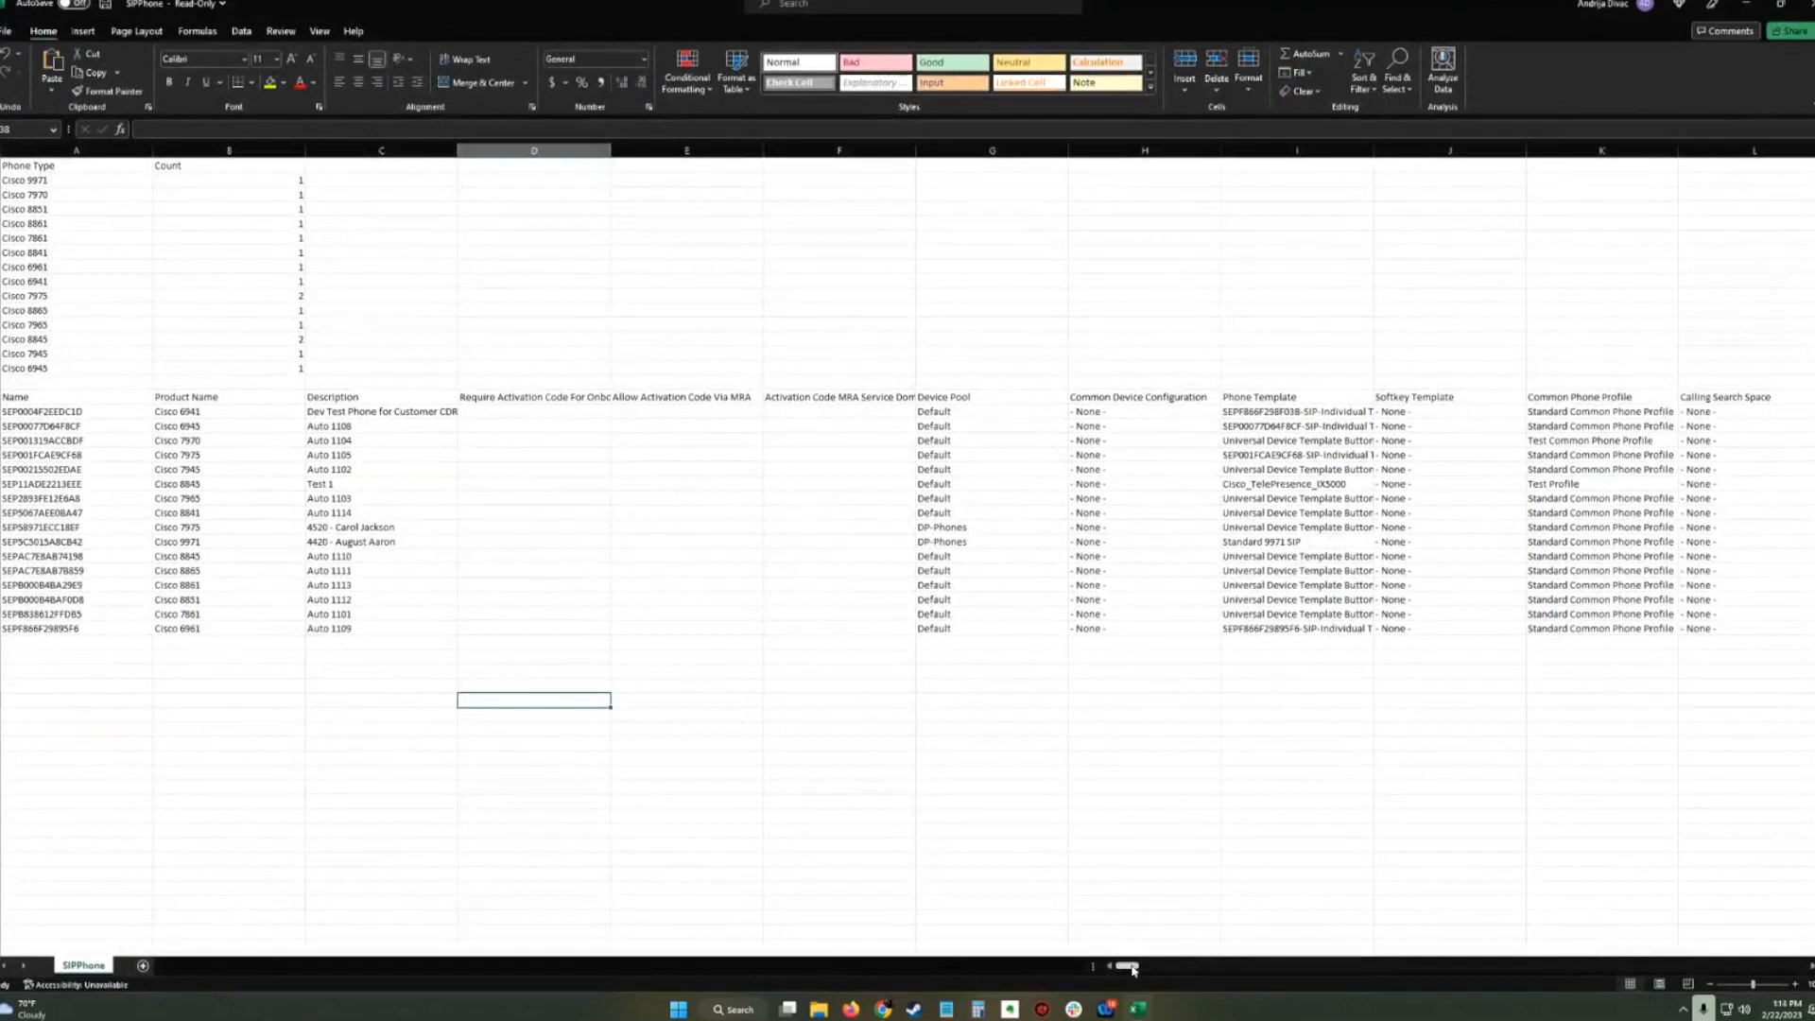
drag(1132, 966, 1134, 969)
drag(1131, 966, 1058, 966)
click(230, 413)
click(154, 543)
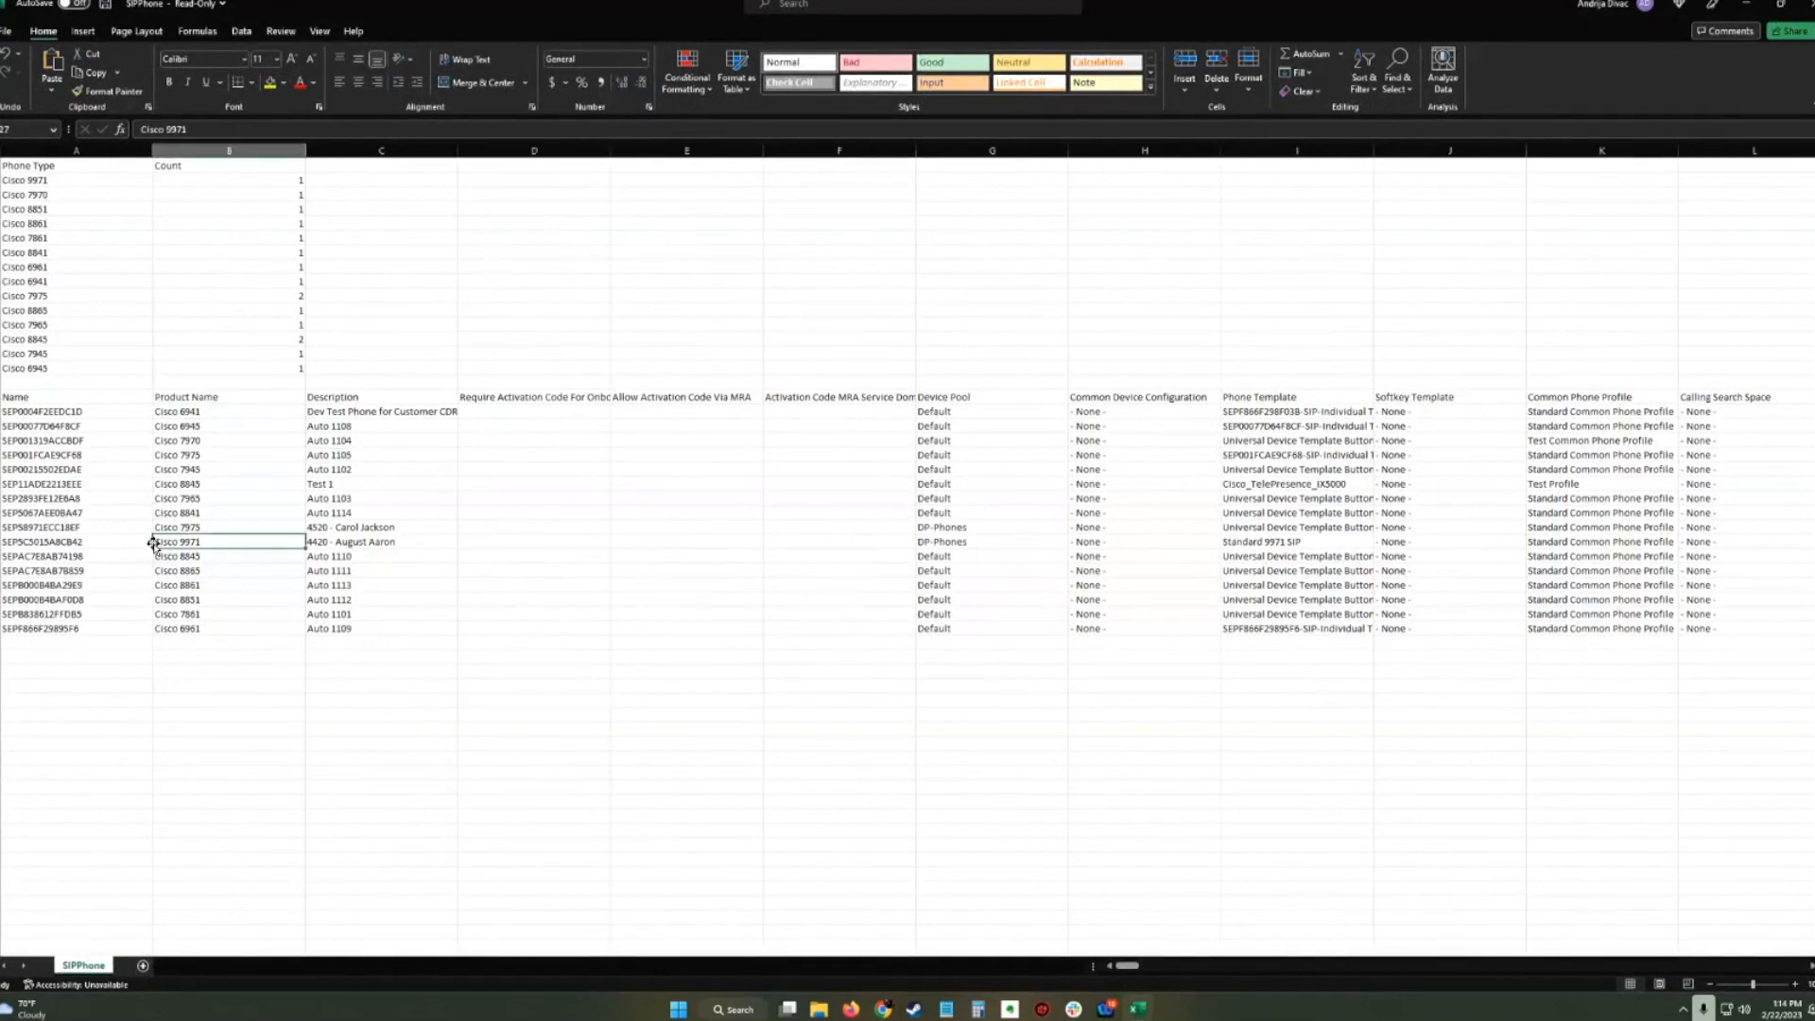
click(205, 510)
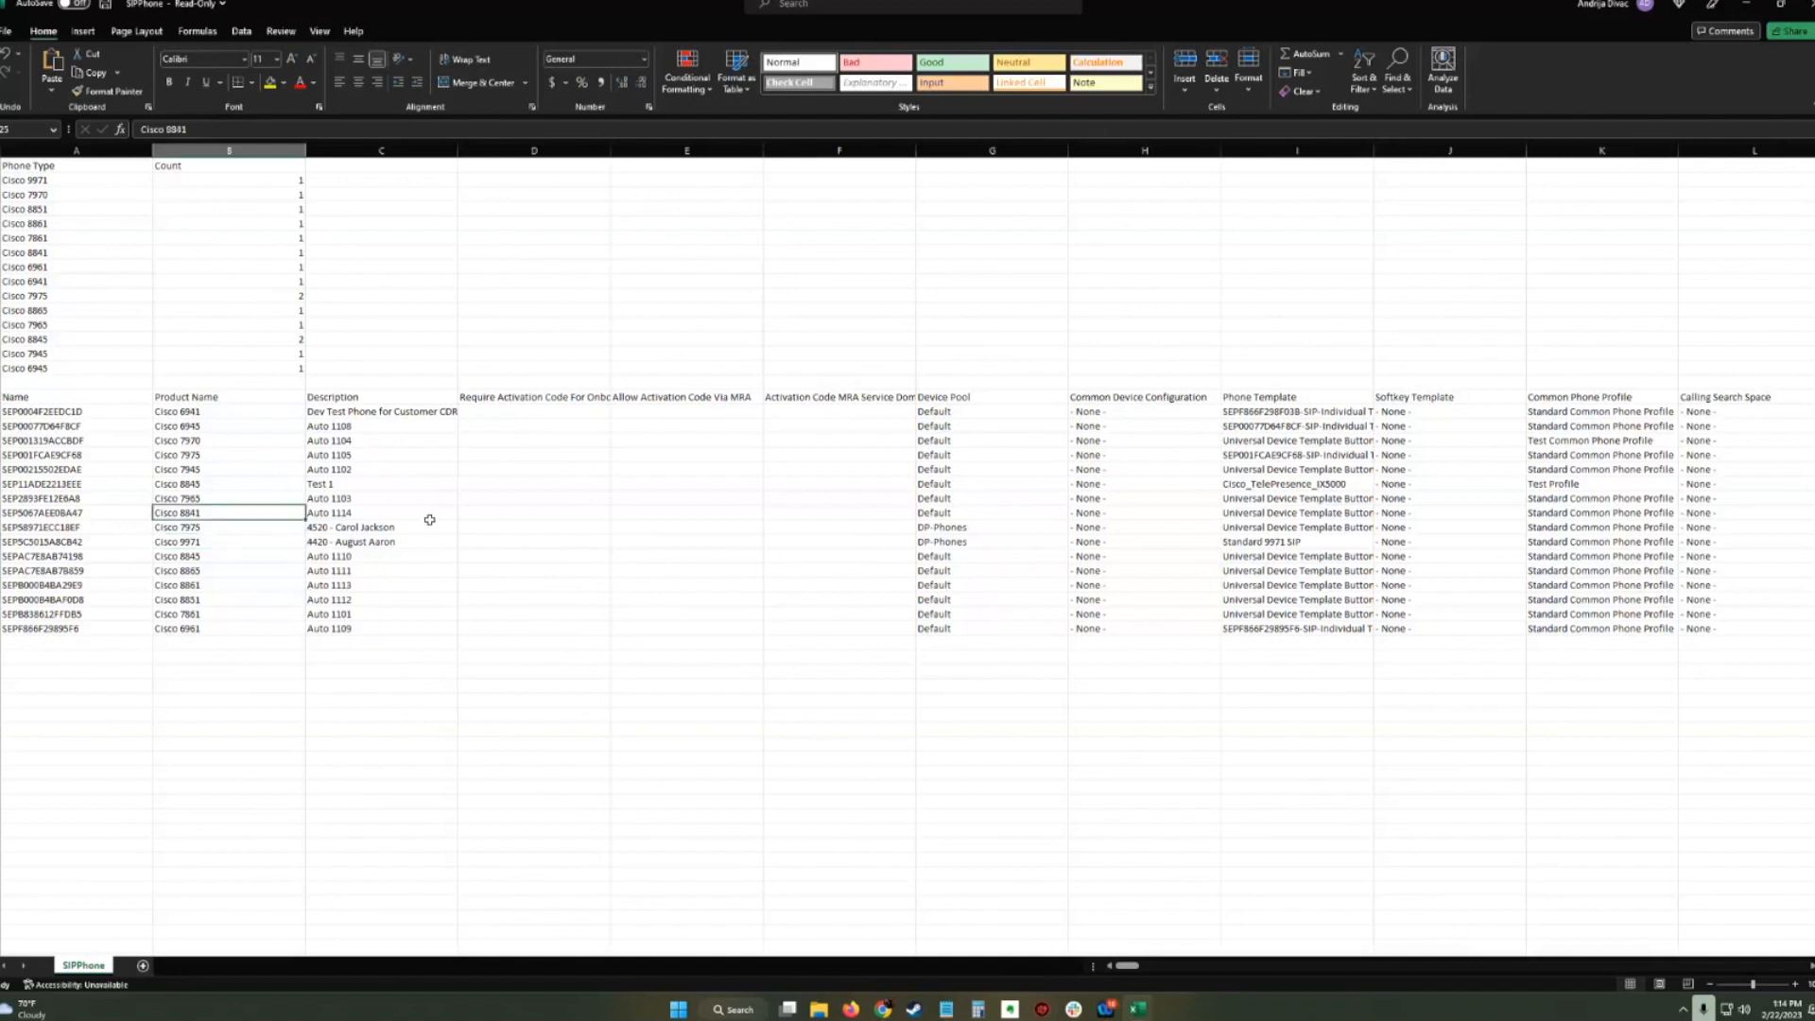
click(256, 597)
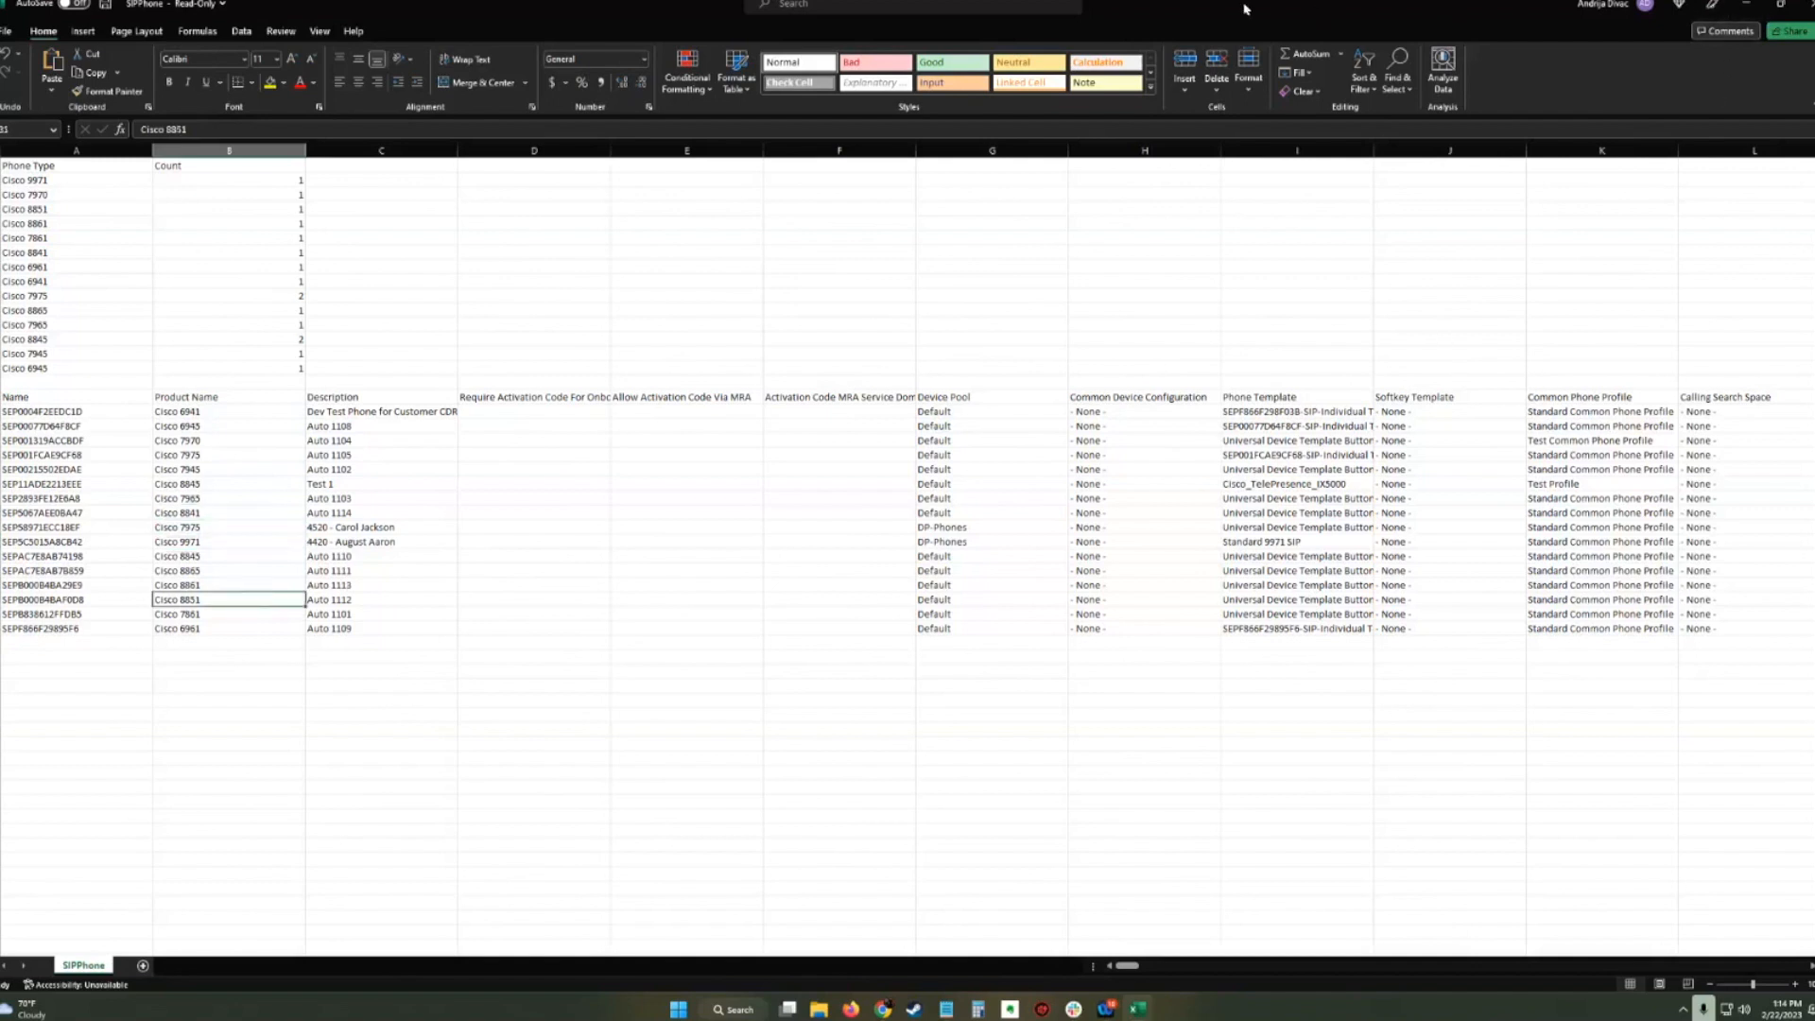
drag(1245, 9, 1814, 113)
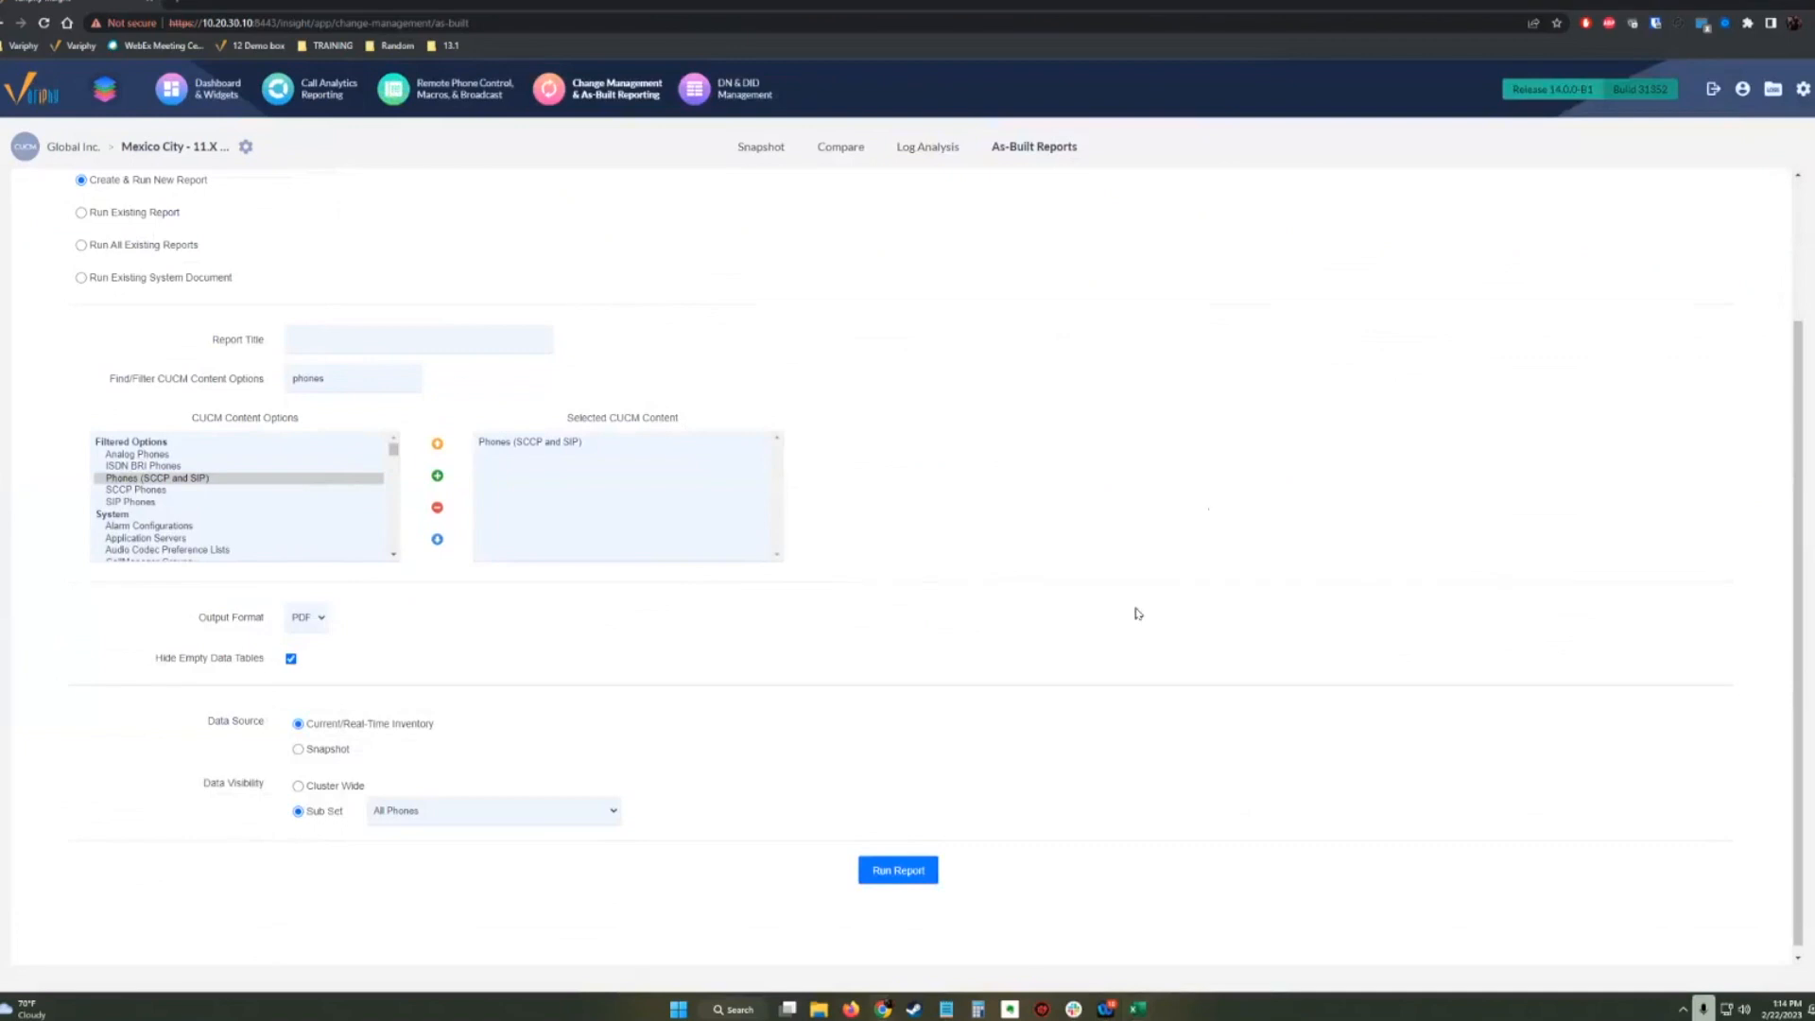
Open Phone Macros for the Mexico City cluster and add All Devices to the macro's selected sub sets.
scroll(1138, 614, up, 2)
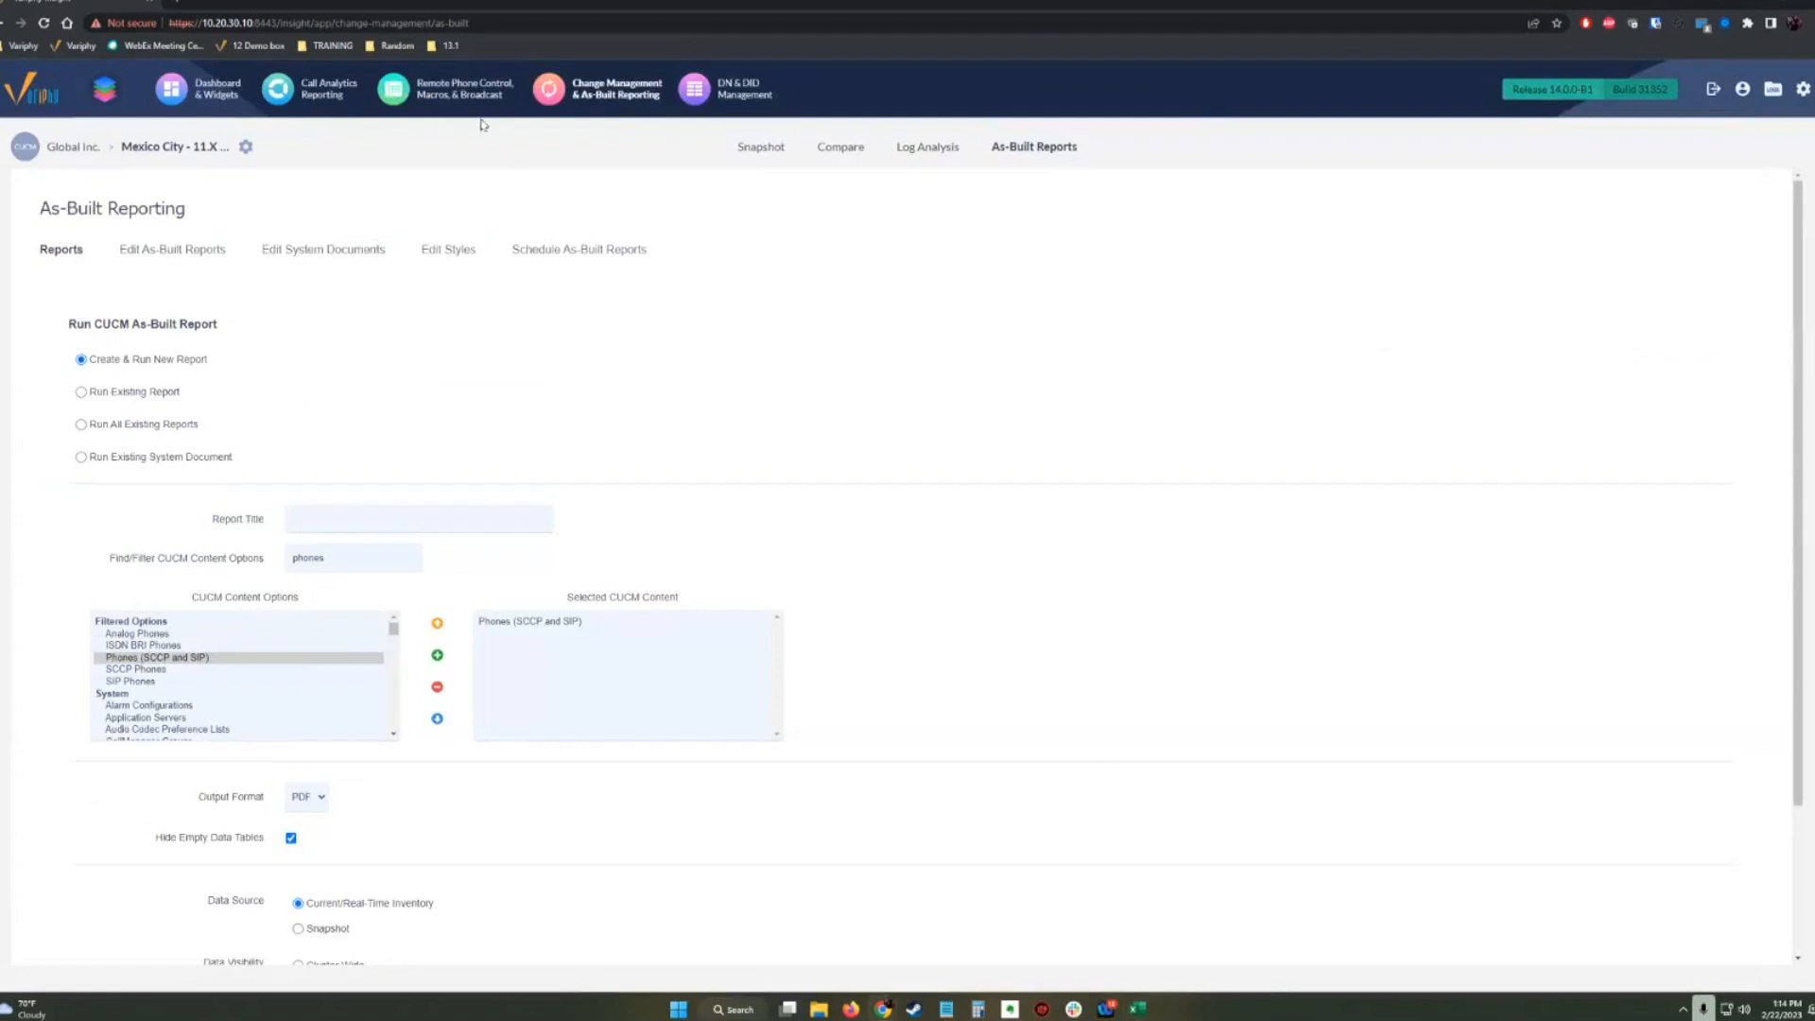
click(443, 104)
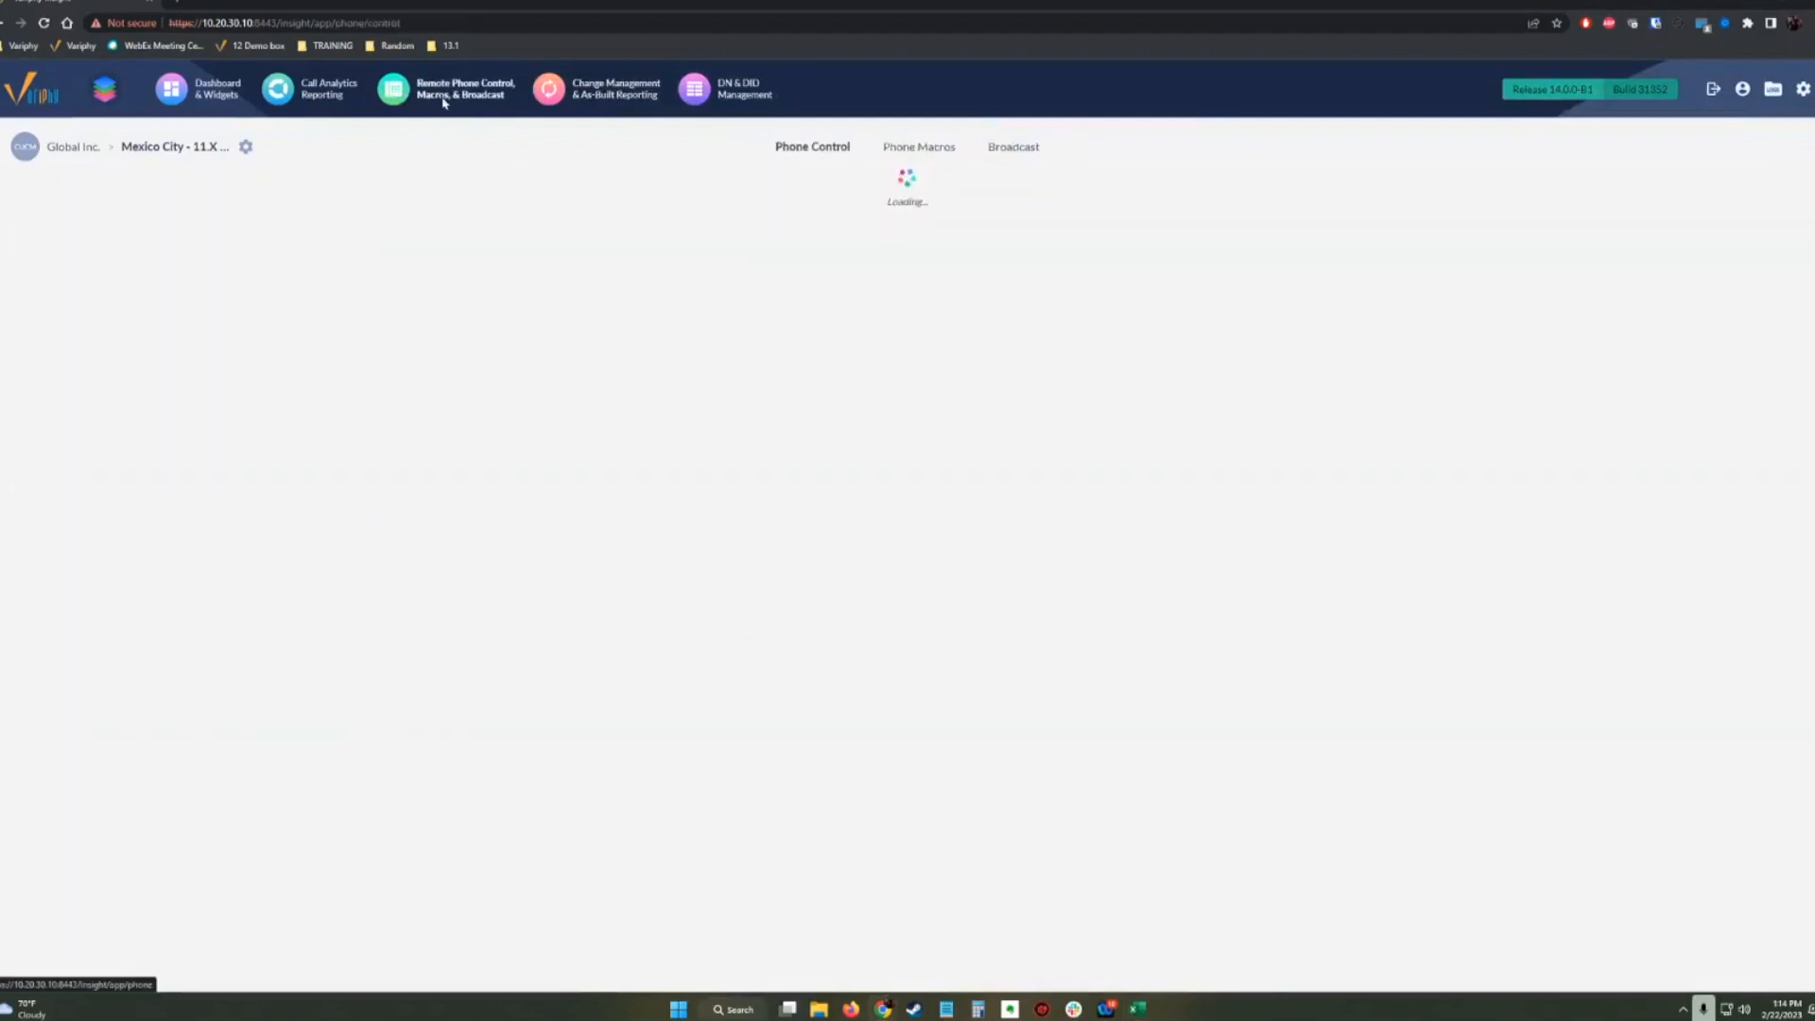
click(935, 152)
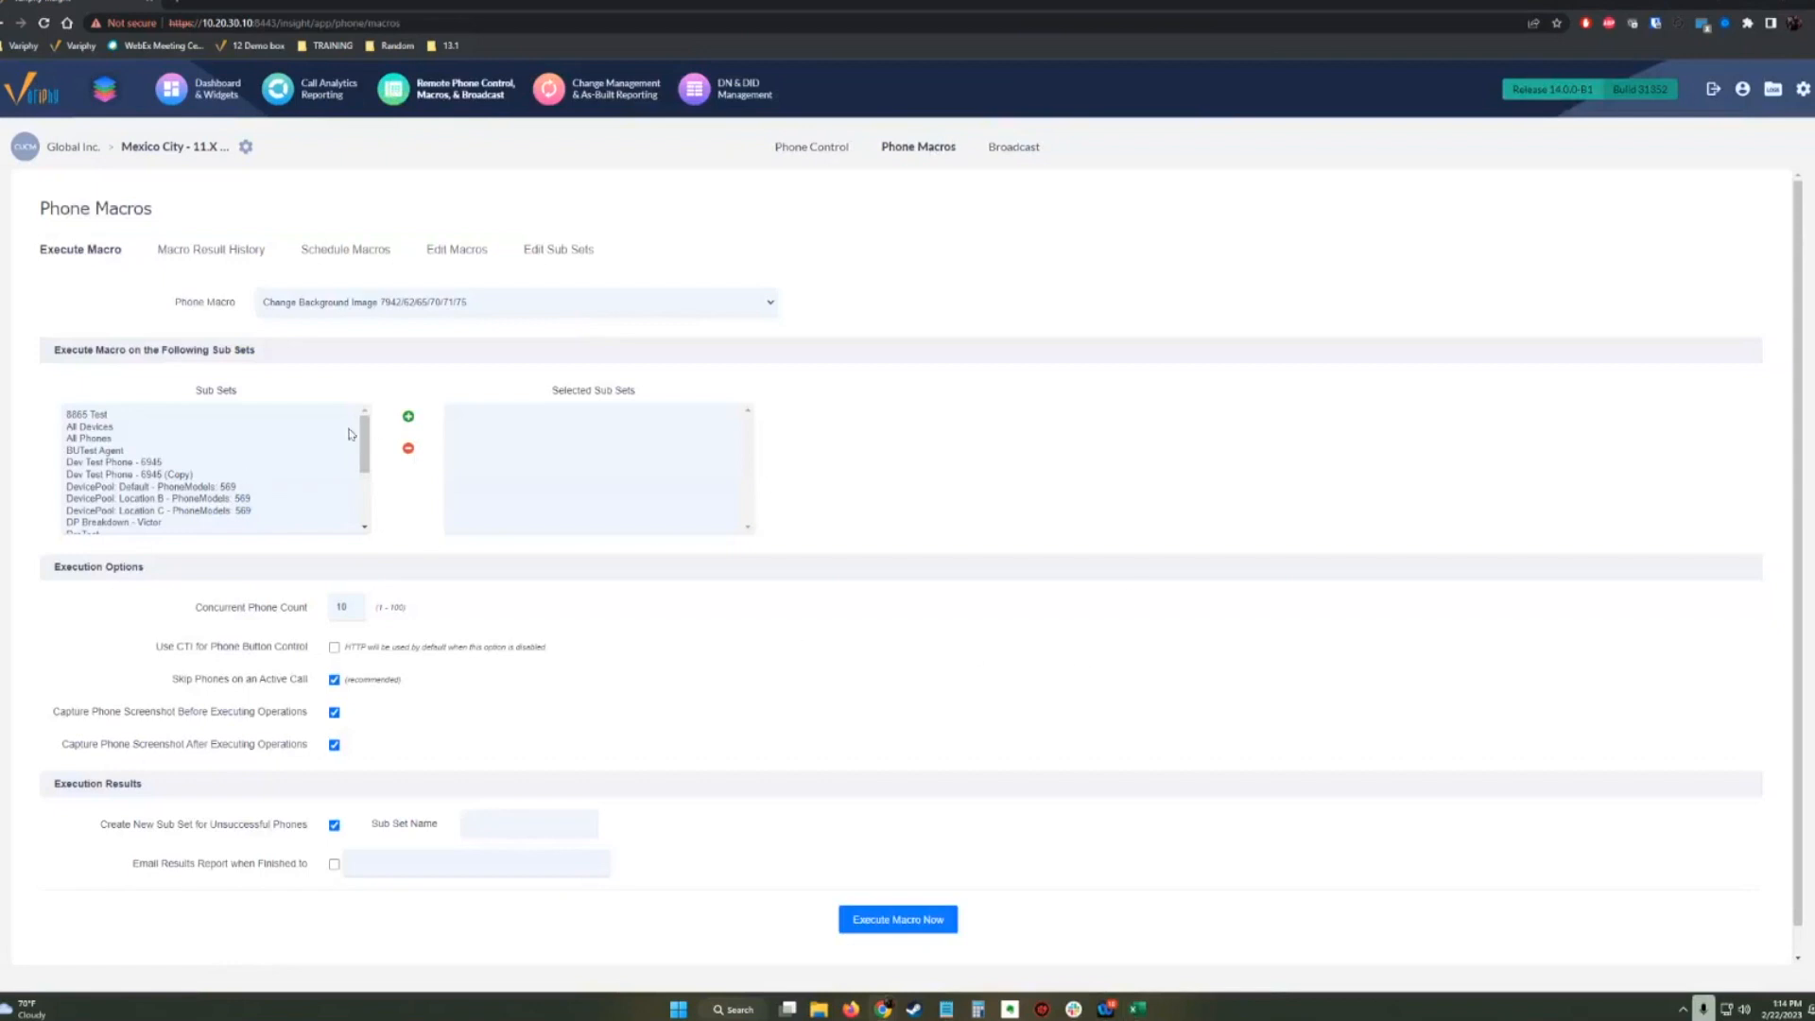
mouse_move(367, 431)
mouse_down()
mouse_move(365, 483)
mouse_move(364, 420)
mouse_up()
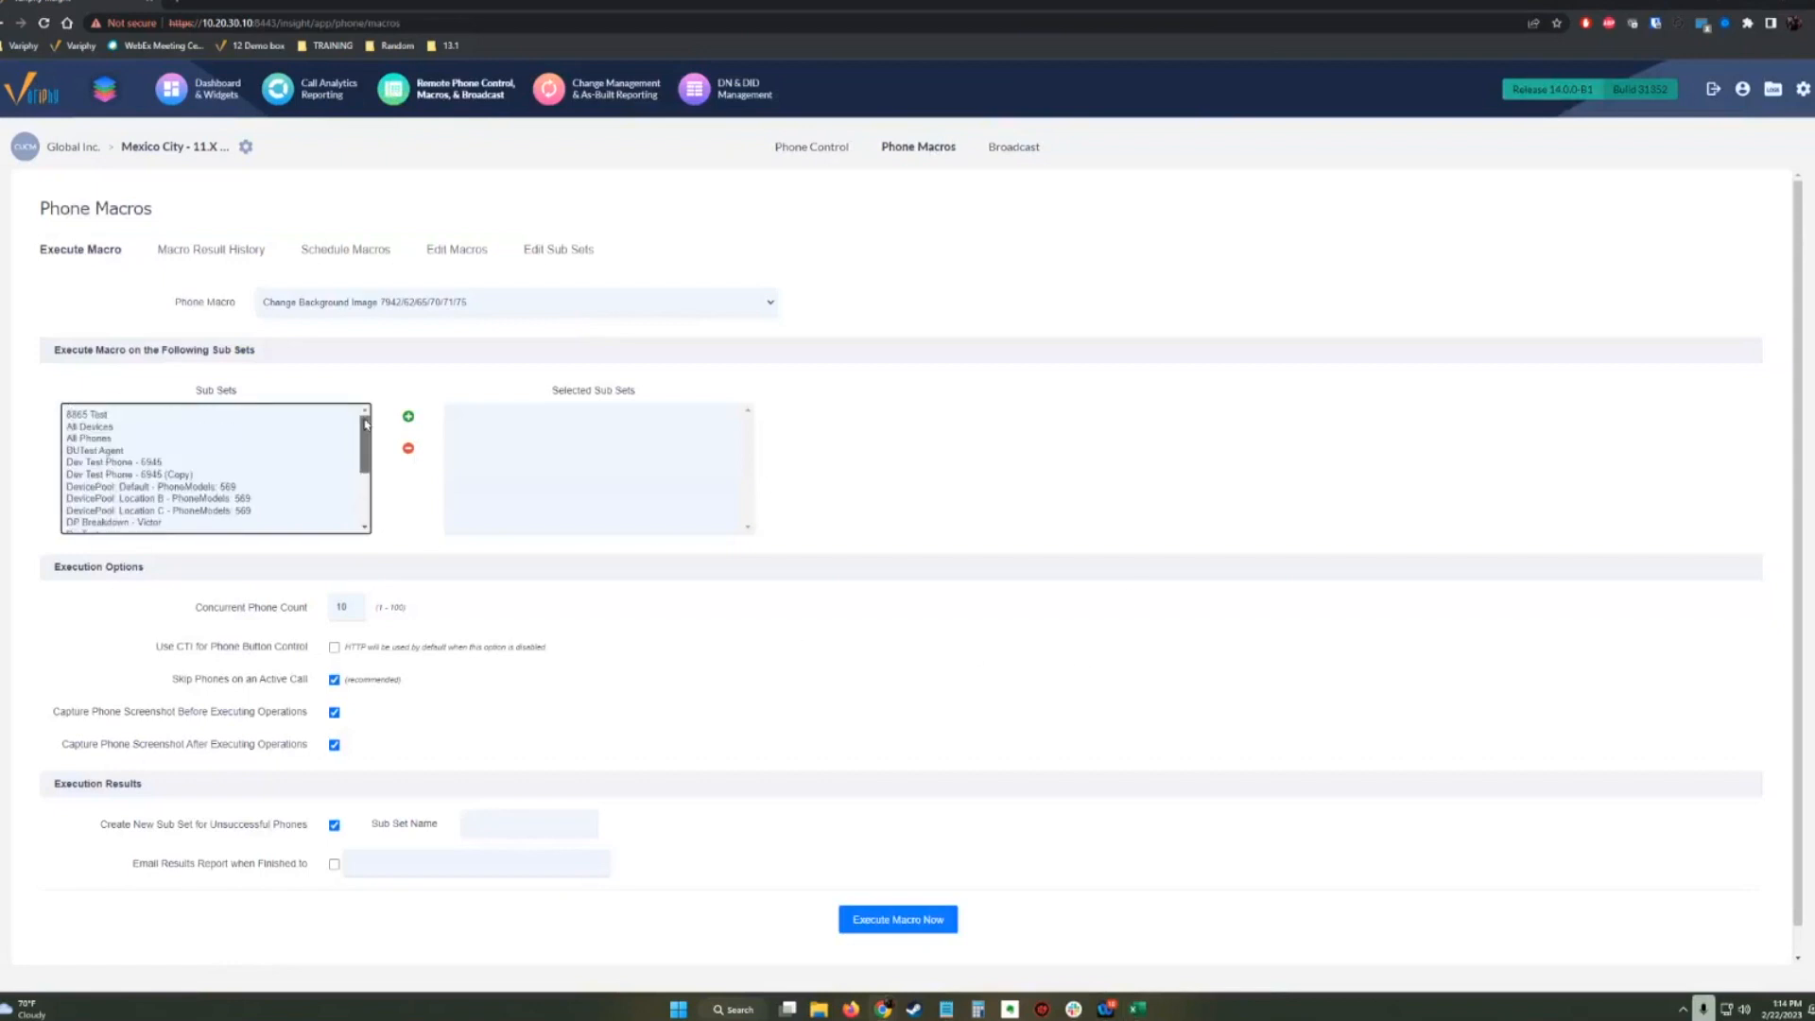
click(100, 440)
click(121, 426)
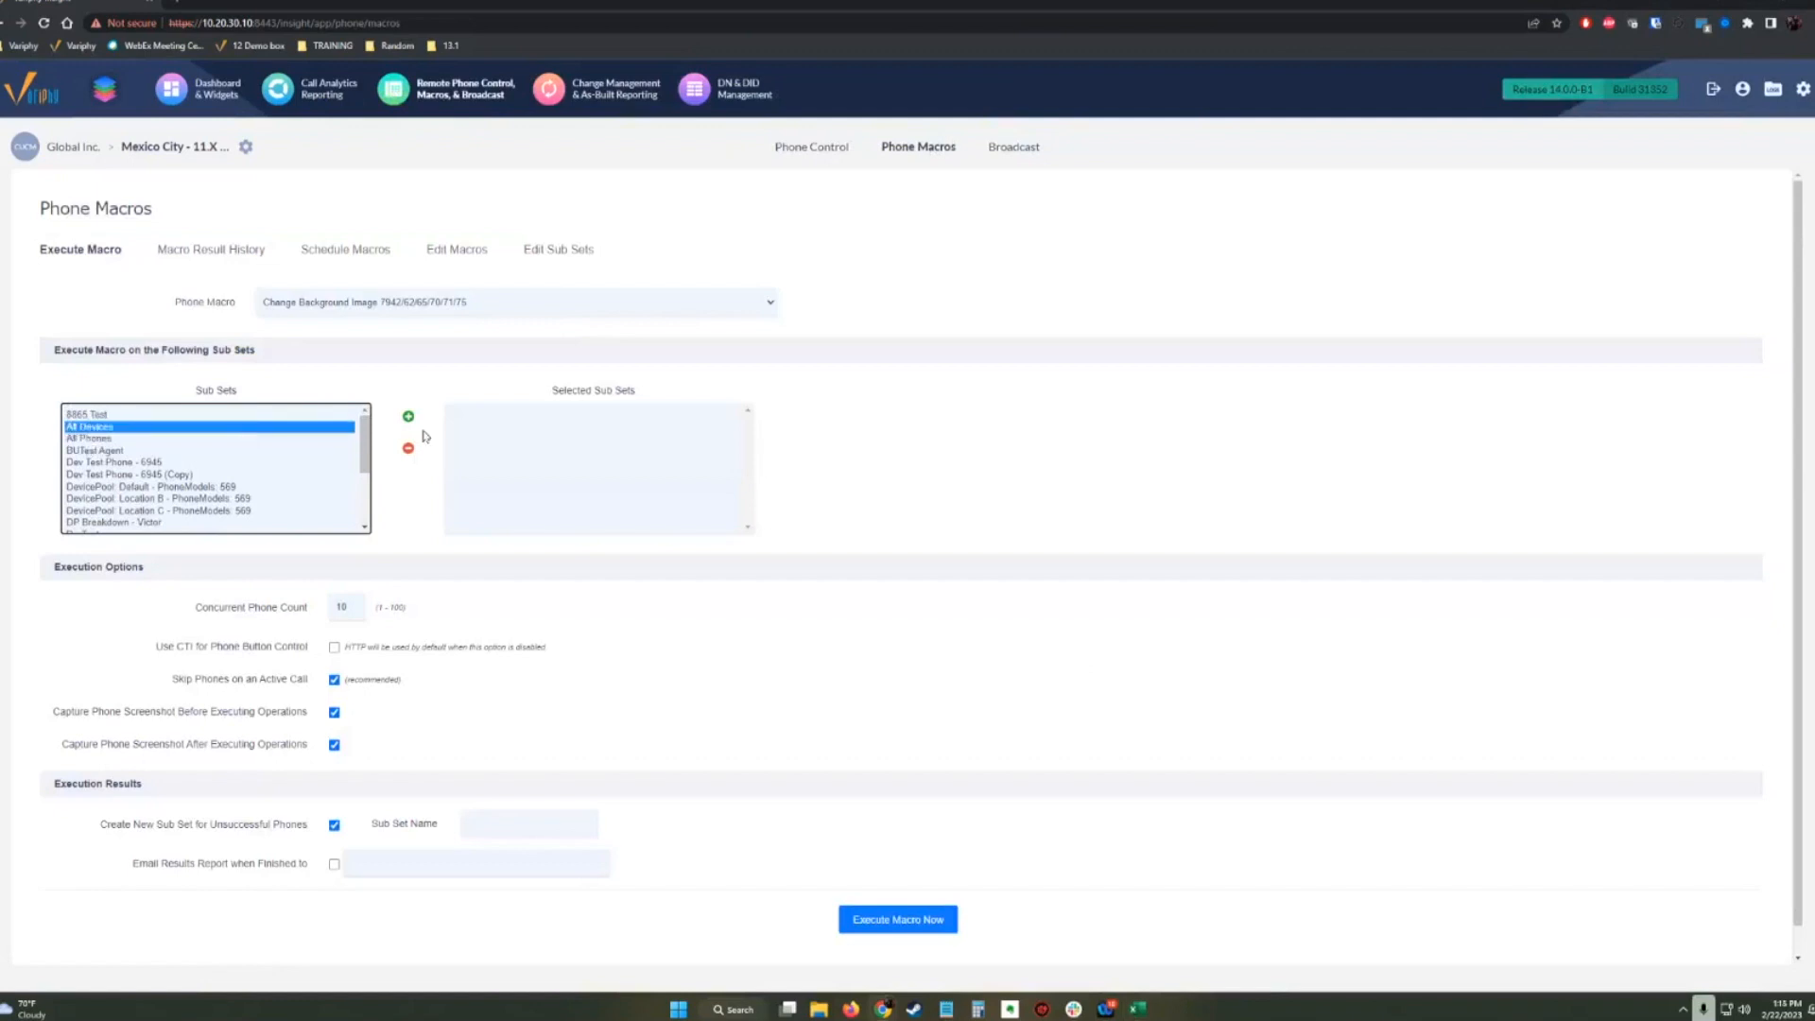
click(408, 416)
click(463, 419)
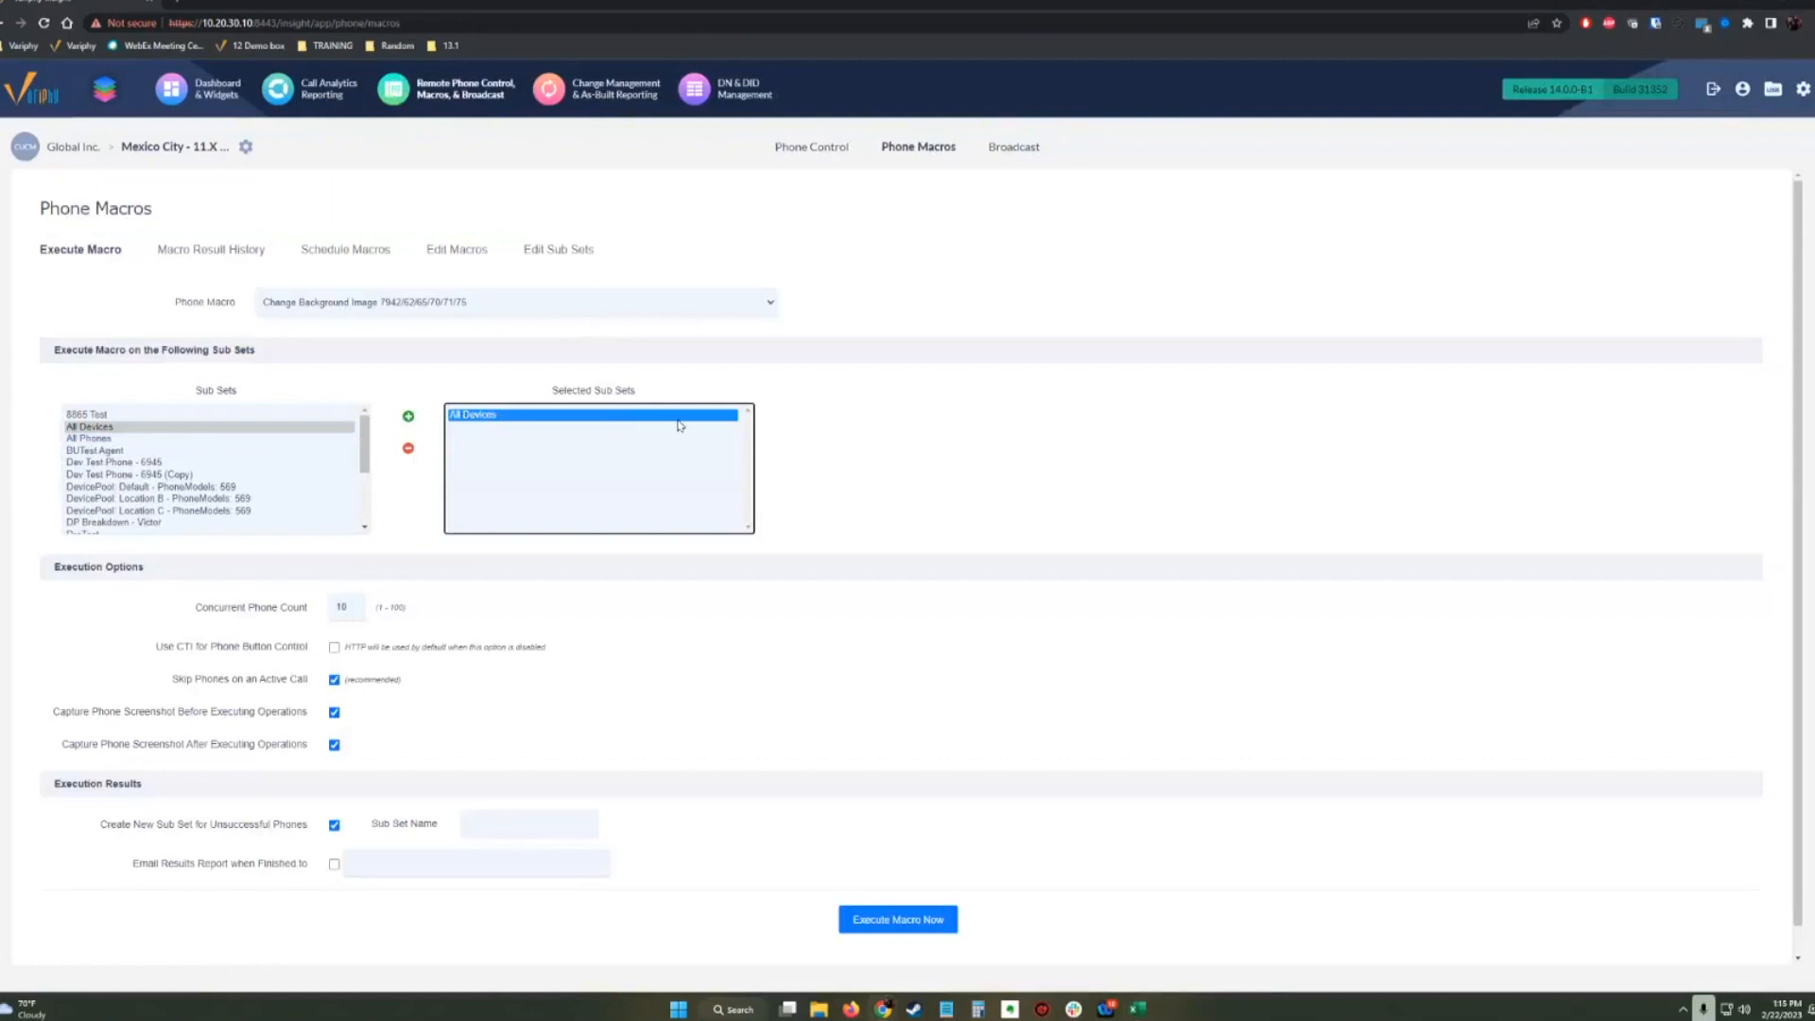
click(361, 443)
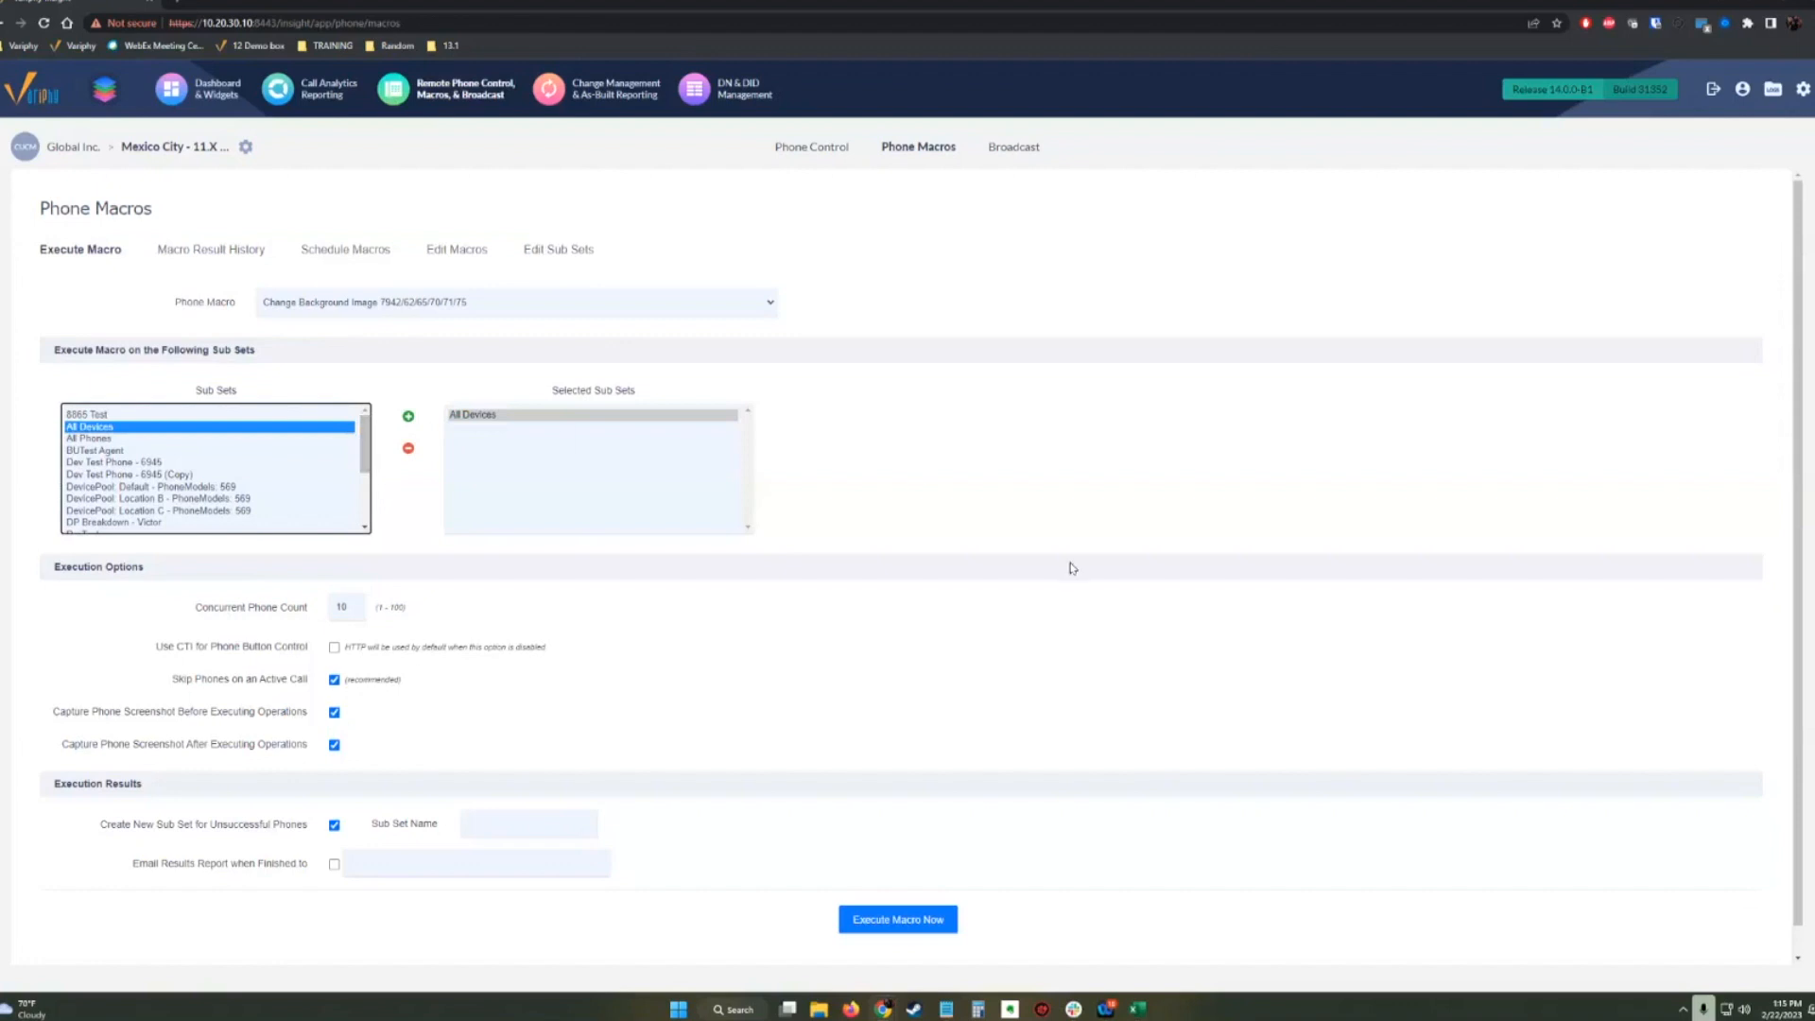
click(1024, 619)
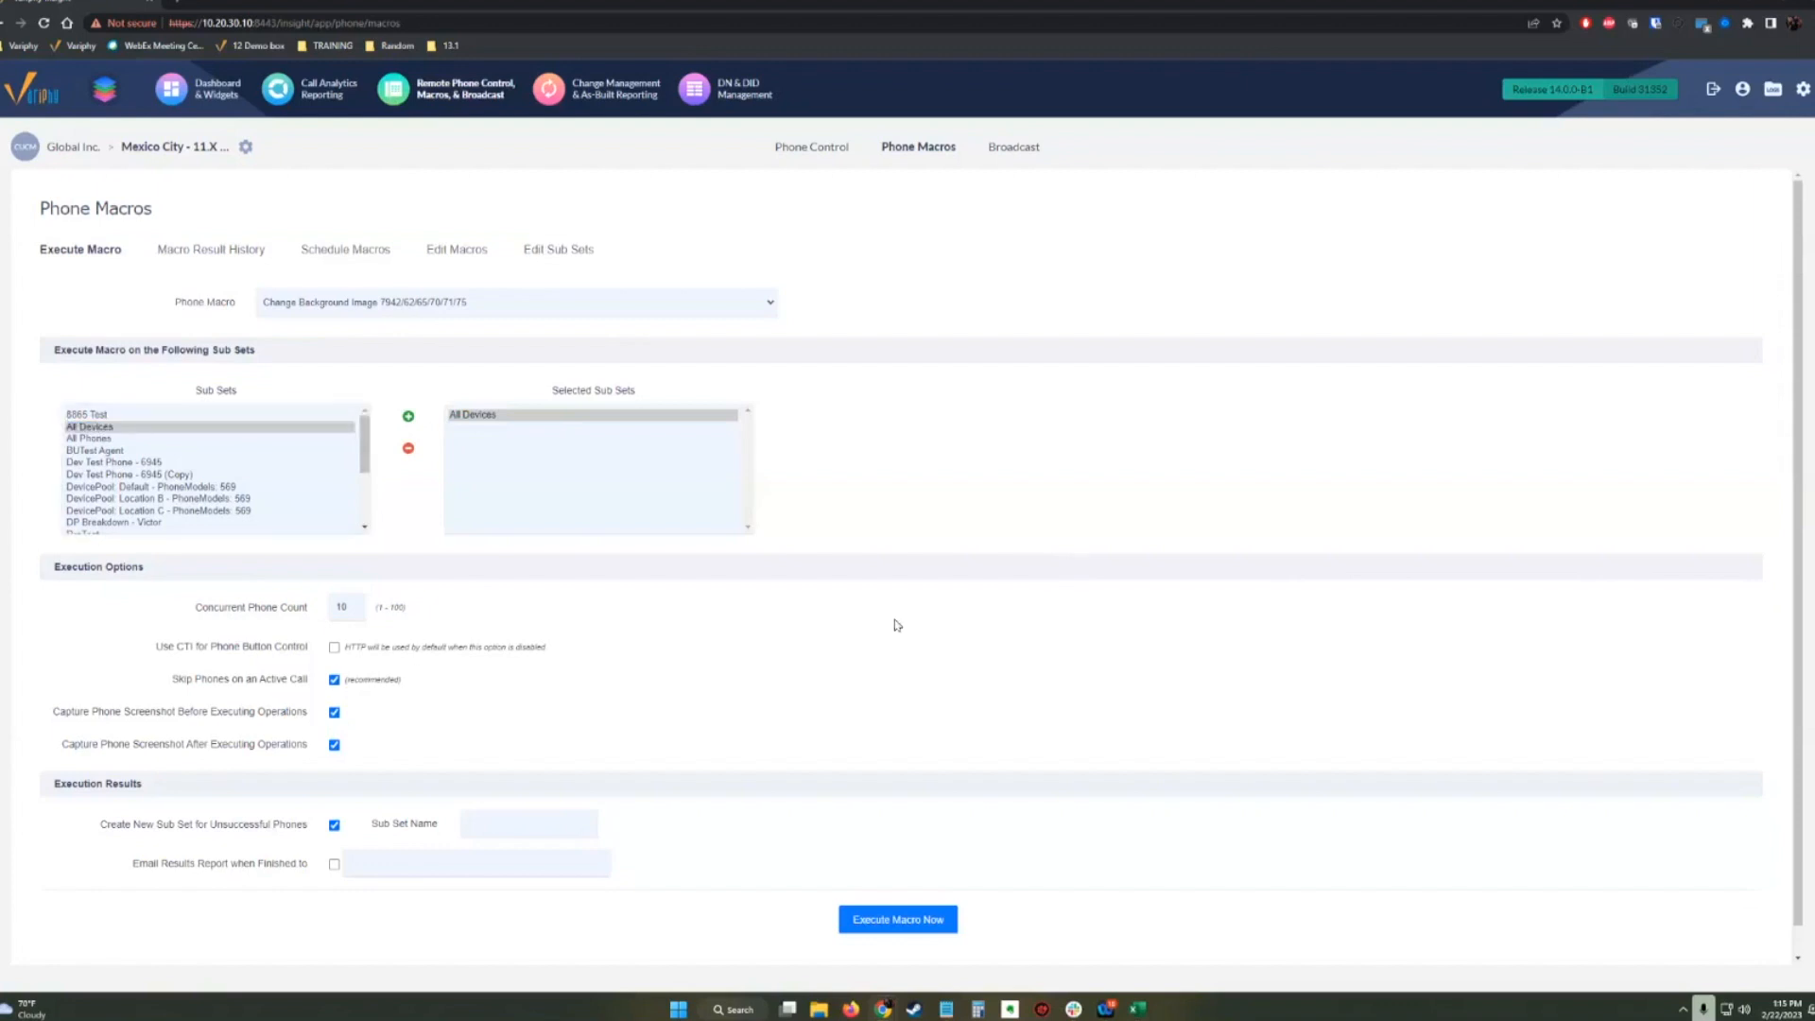
Review the macro's execution options, especially Skip Phones on an Active Call.
scroll(844, 601, down, 1)
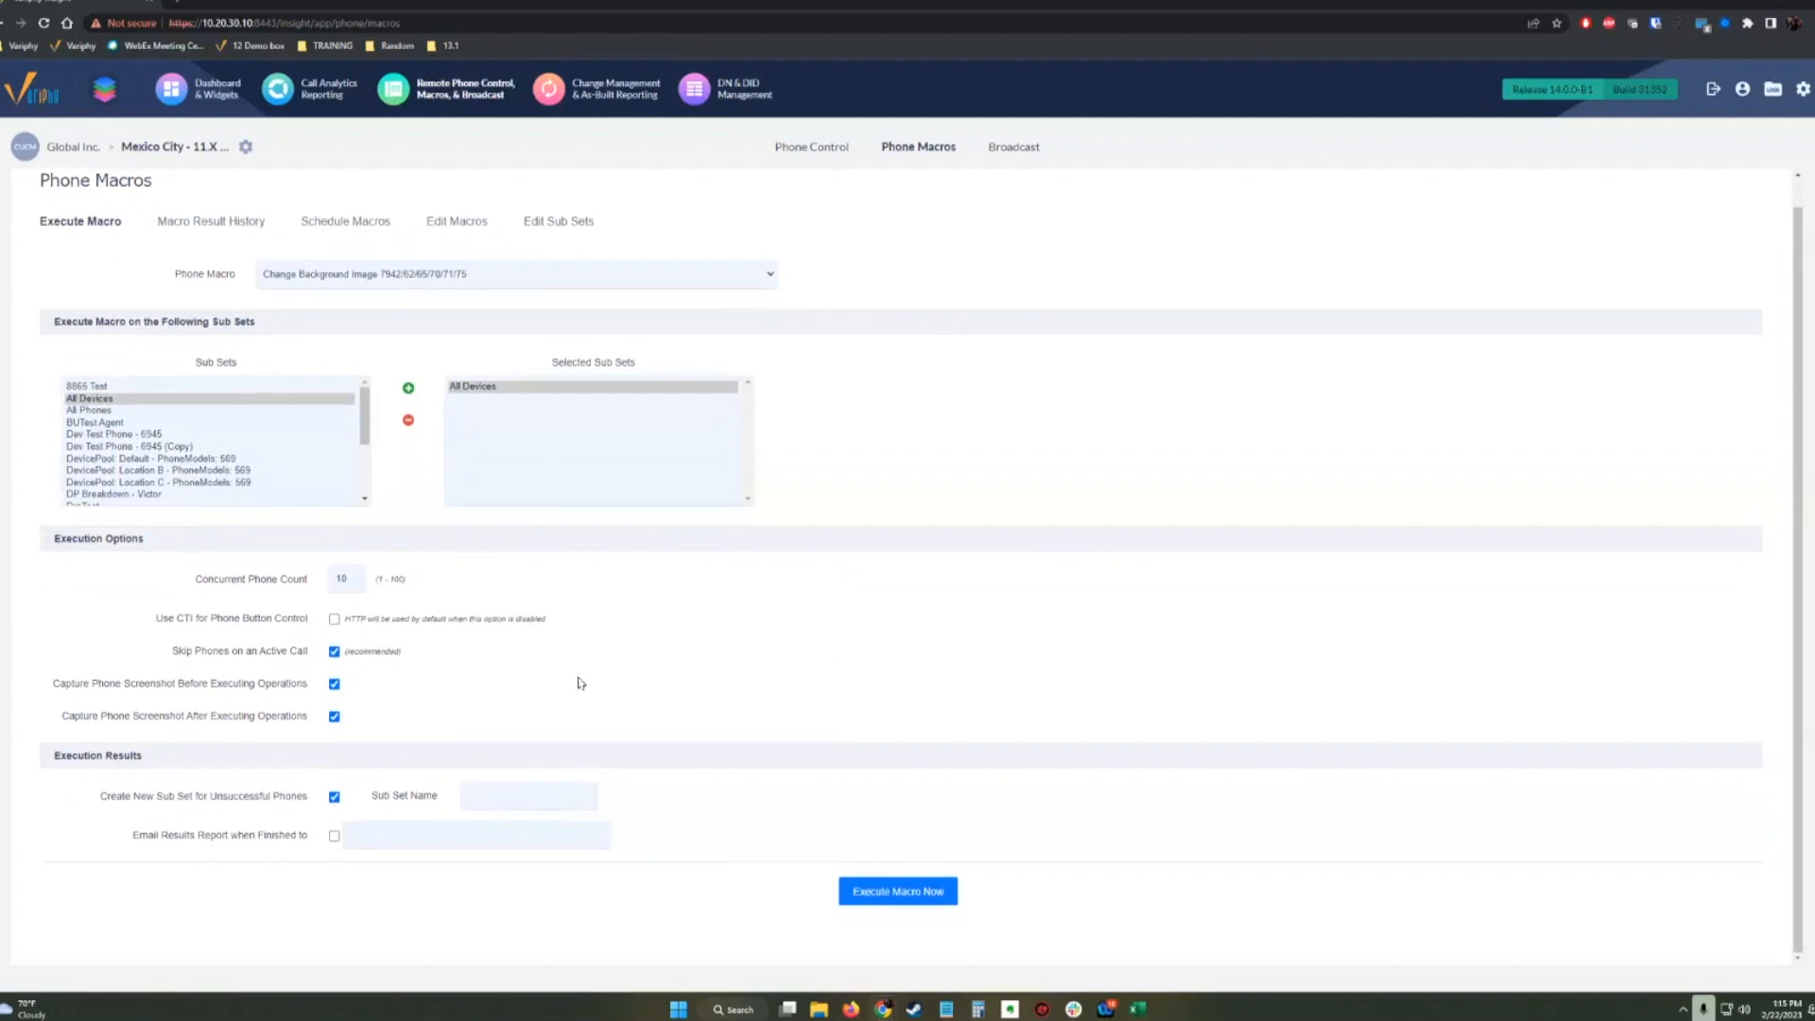
mouse_move(176, 650)
mouse_down()
mouse_move(312, 652)
mouse_move(175, 660)
mouse_up()
click(303, 652)
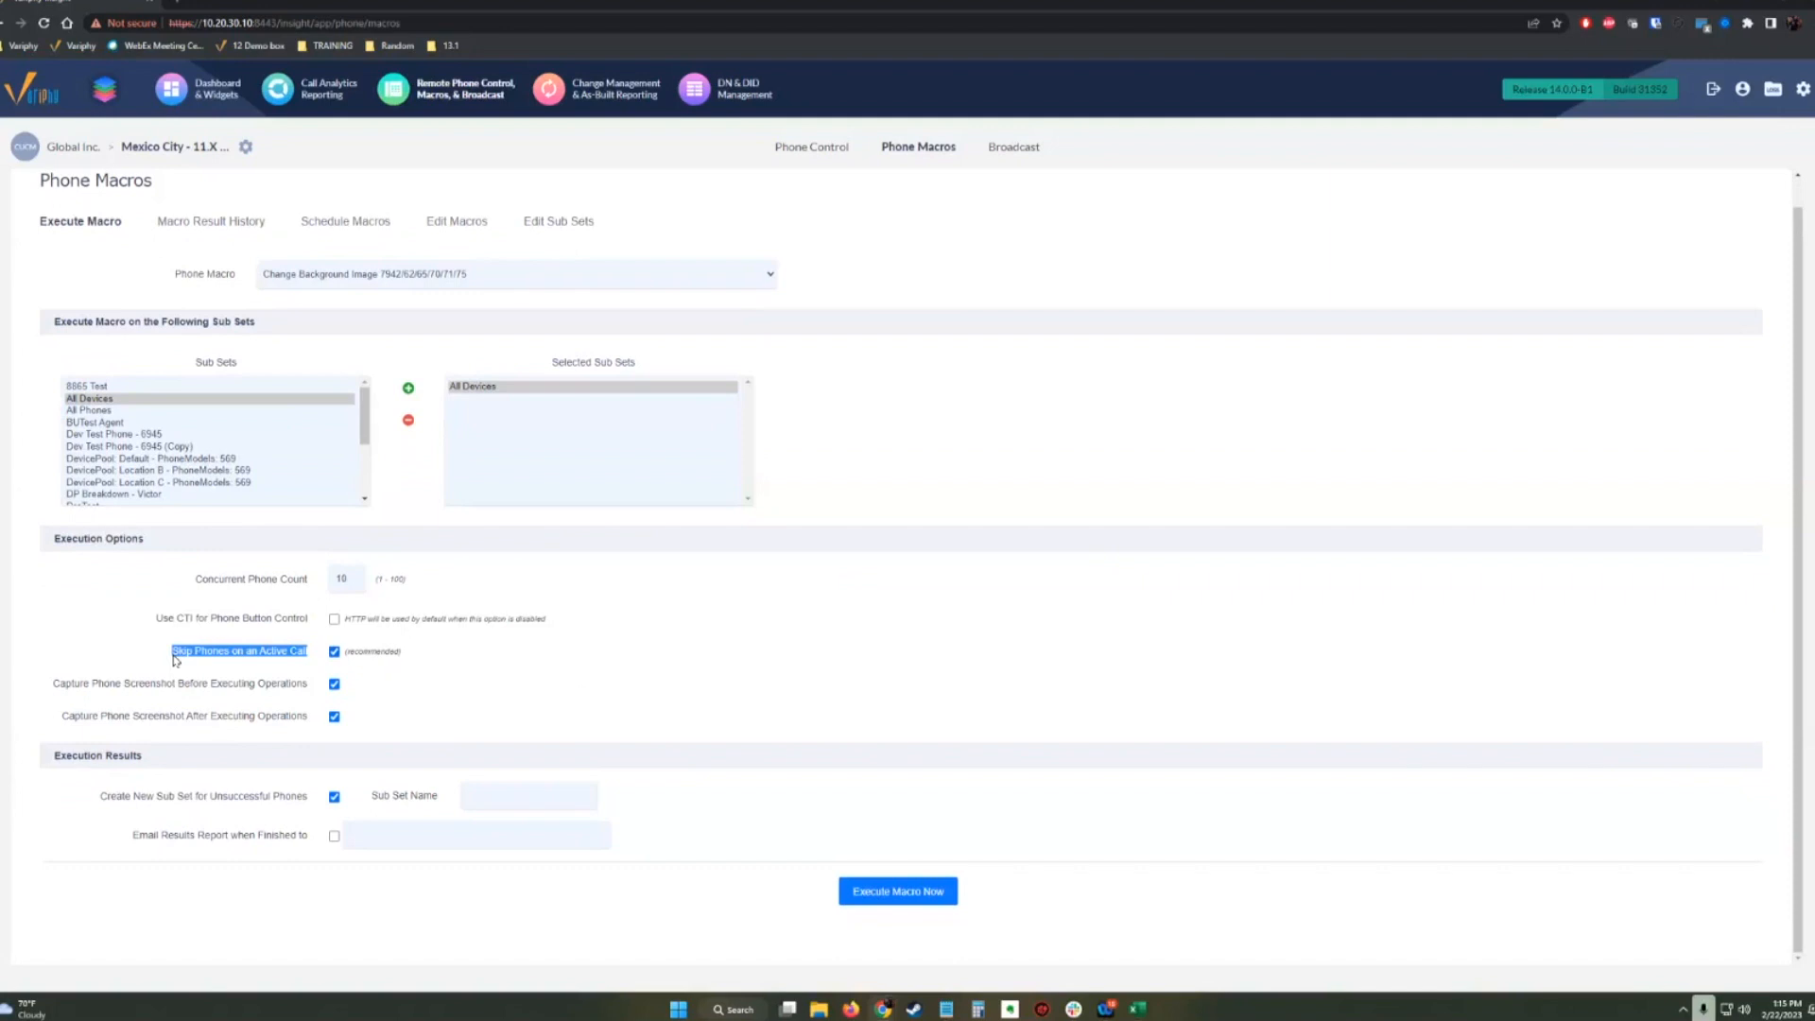
click(241, 655)
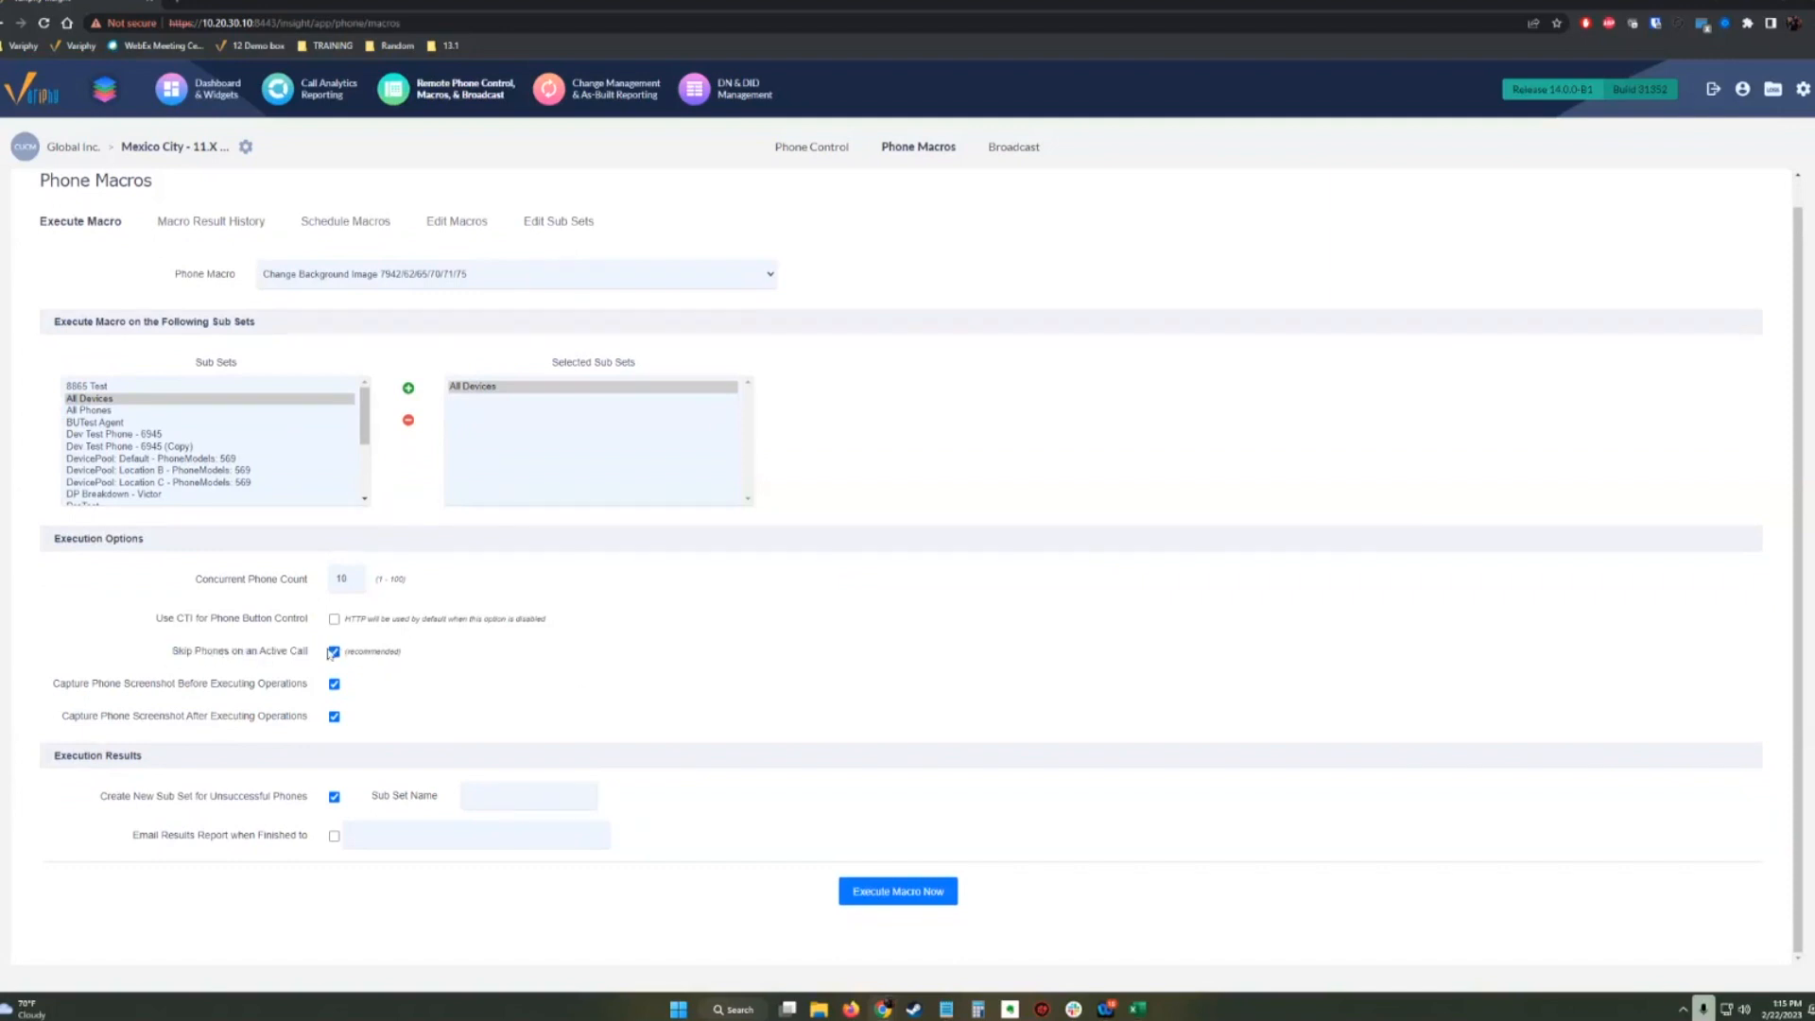
drag(176, 652, 312, 657)
click(729, 788)
Name the new sub set for unsuccessful phones Failed Phone in the macro's execution results options.
drag(101, 799, 261, 802)
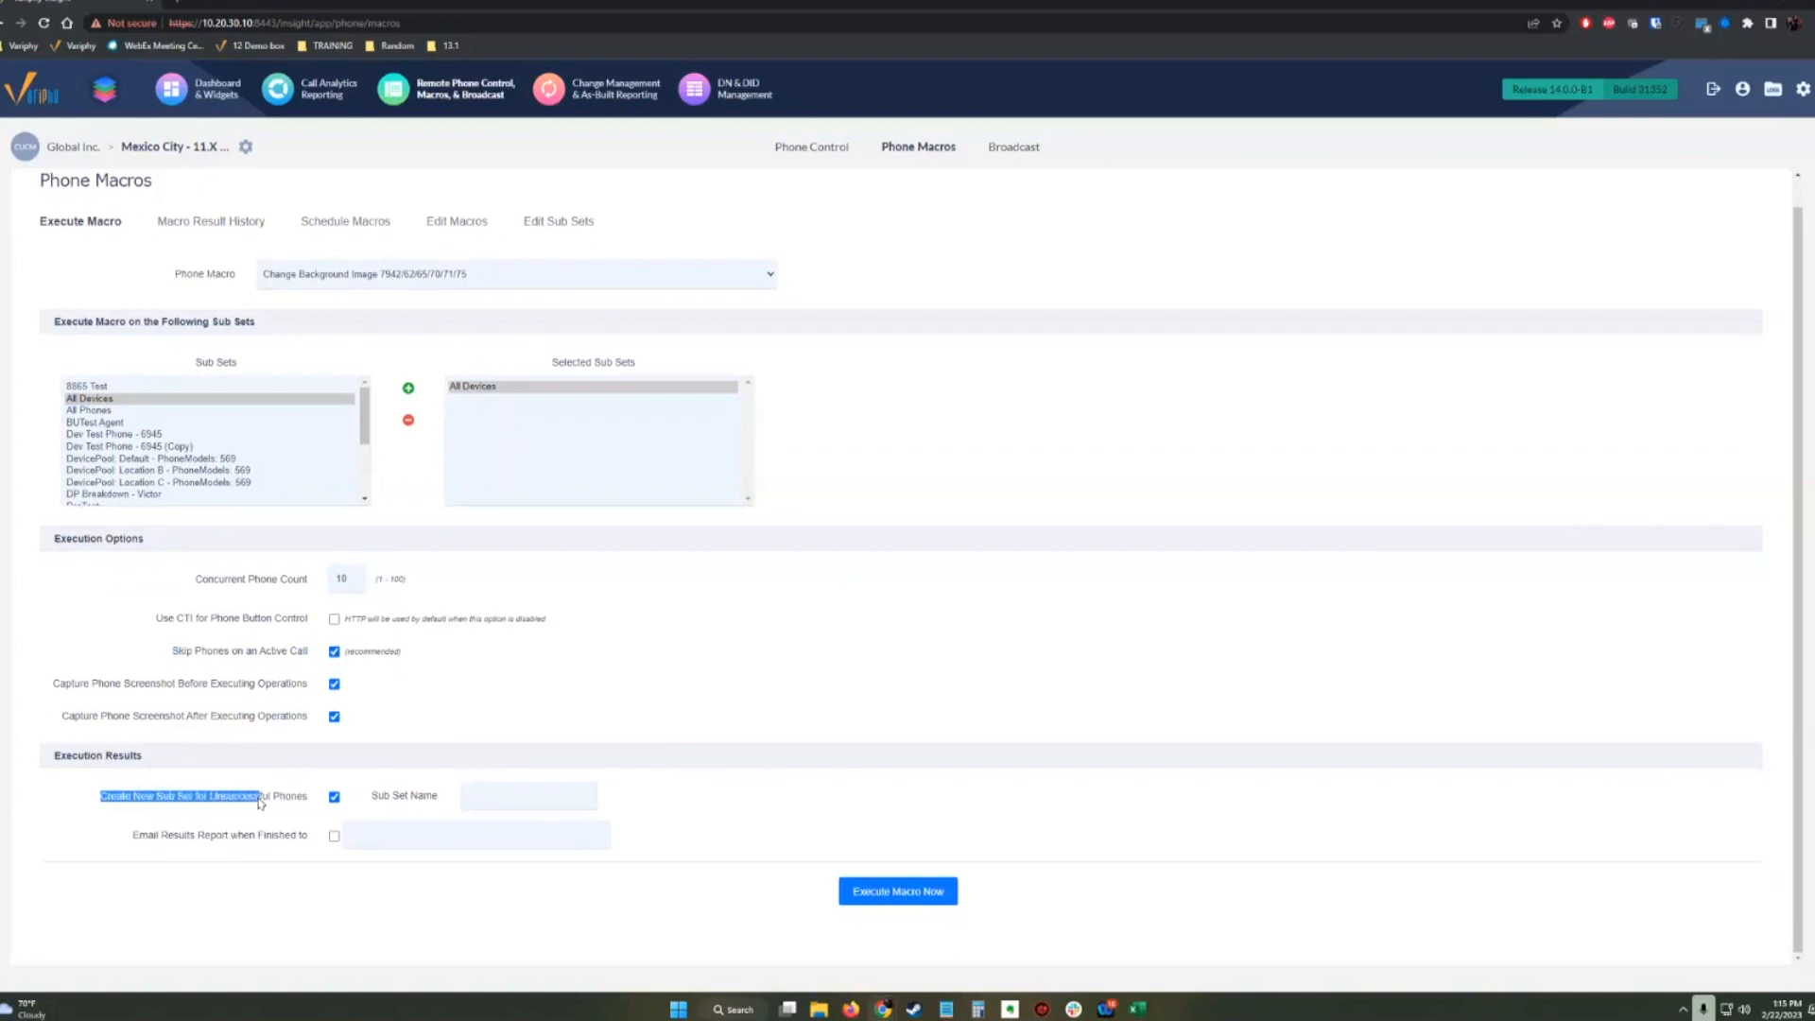
click(756, 800)
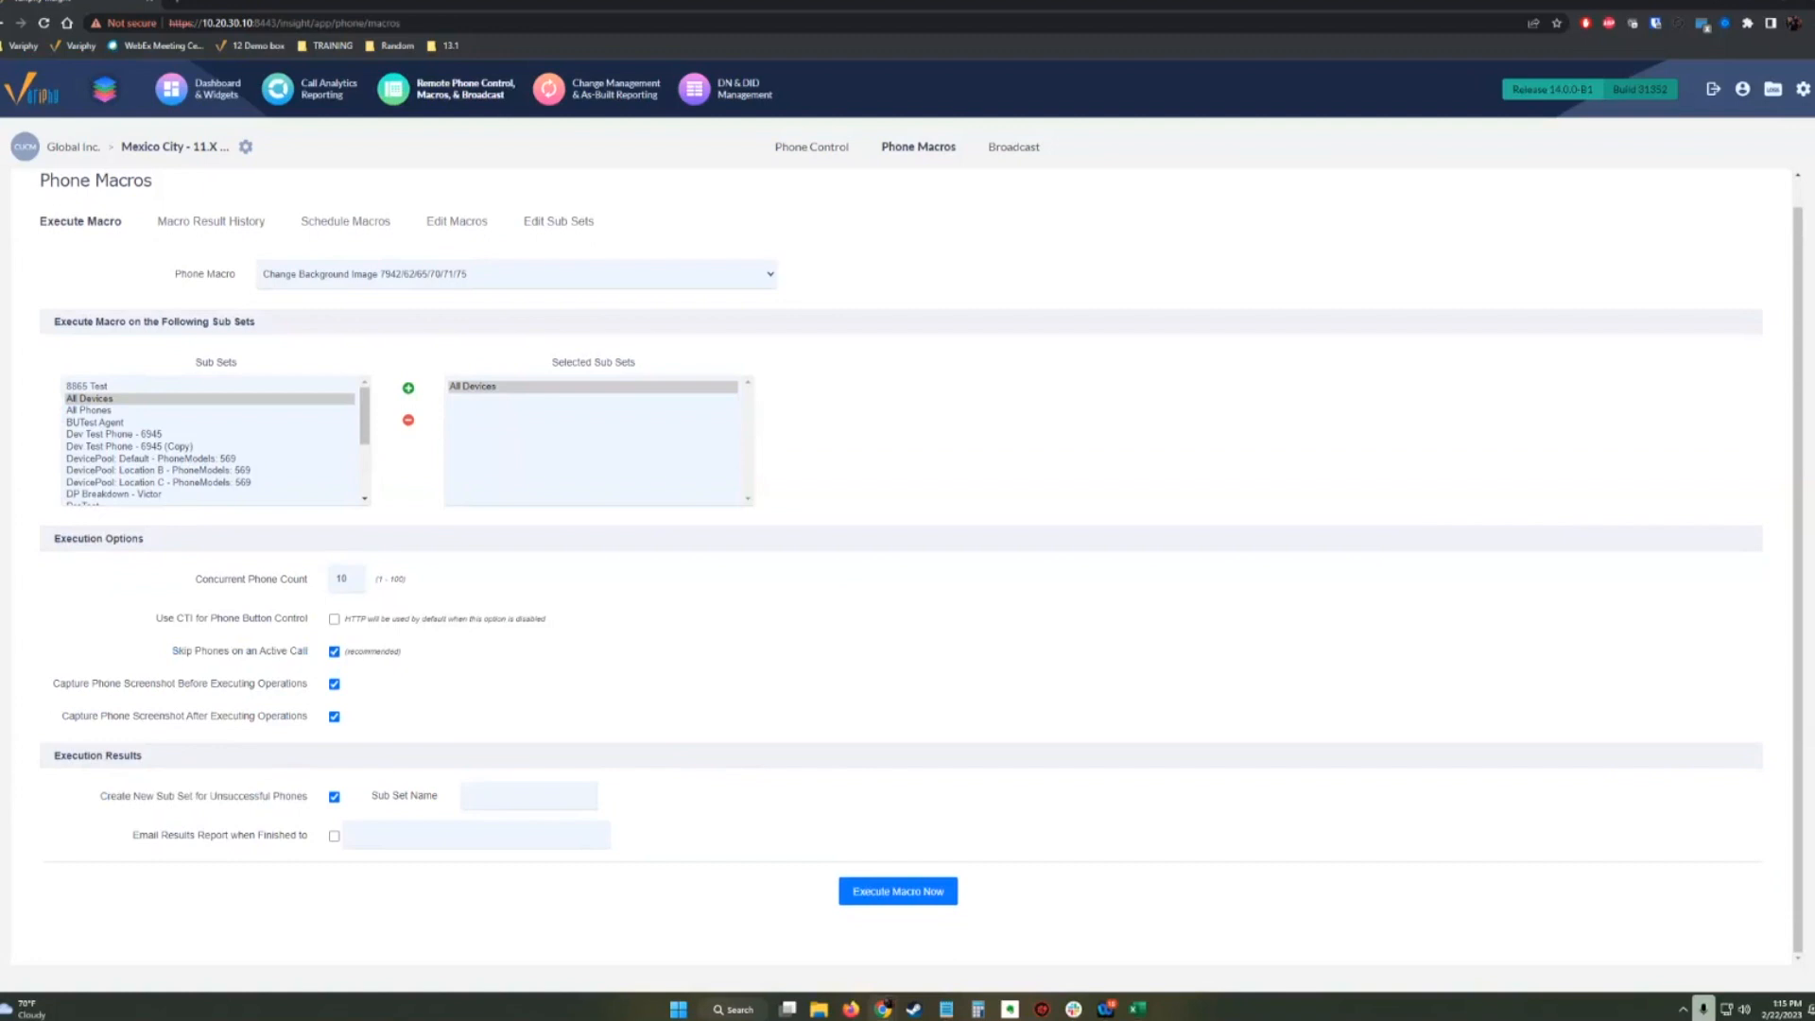
click(528, 796)
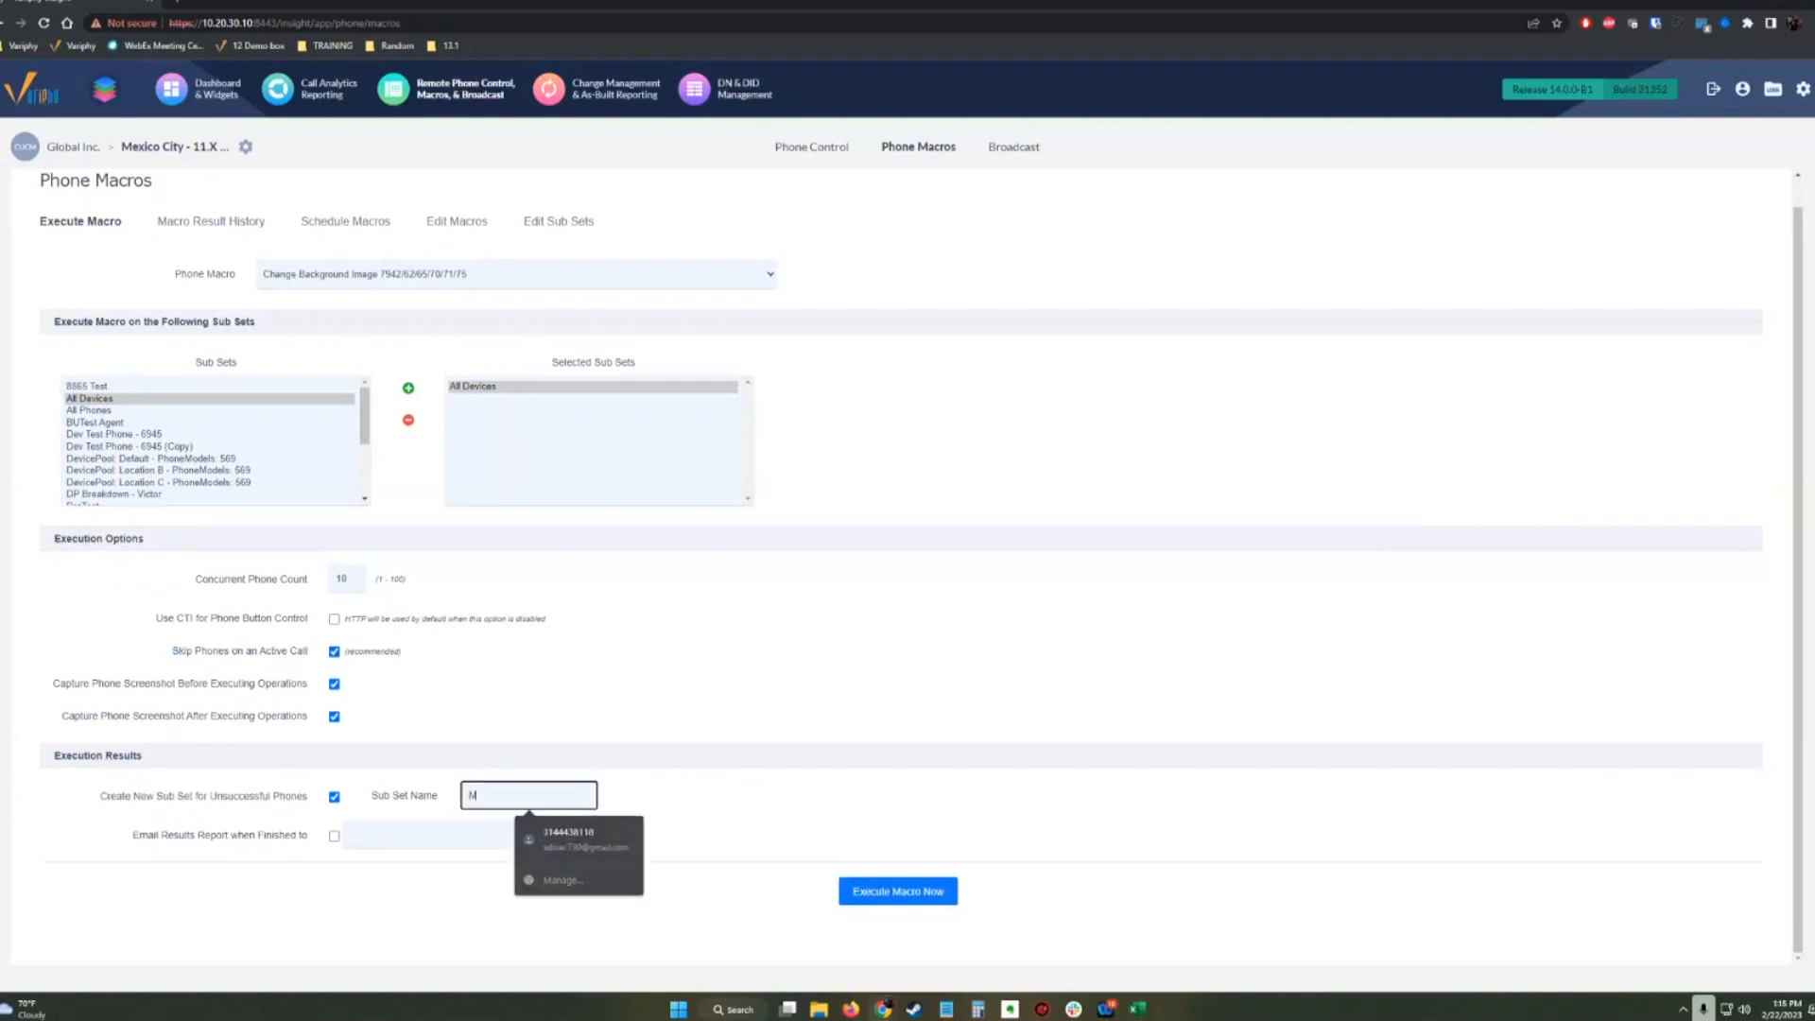
text(Miss)
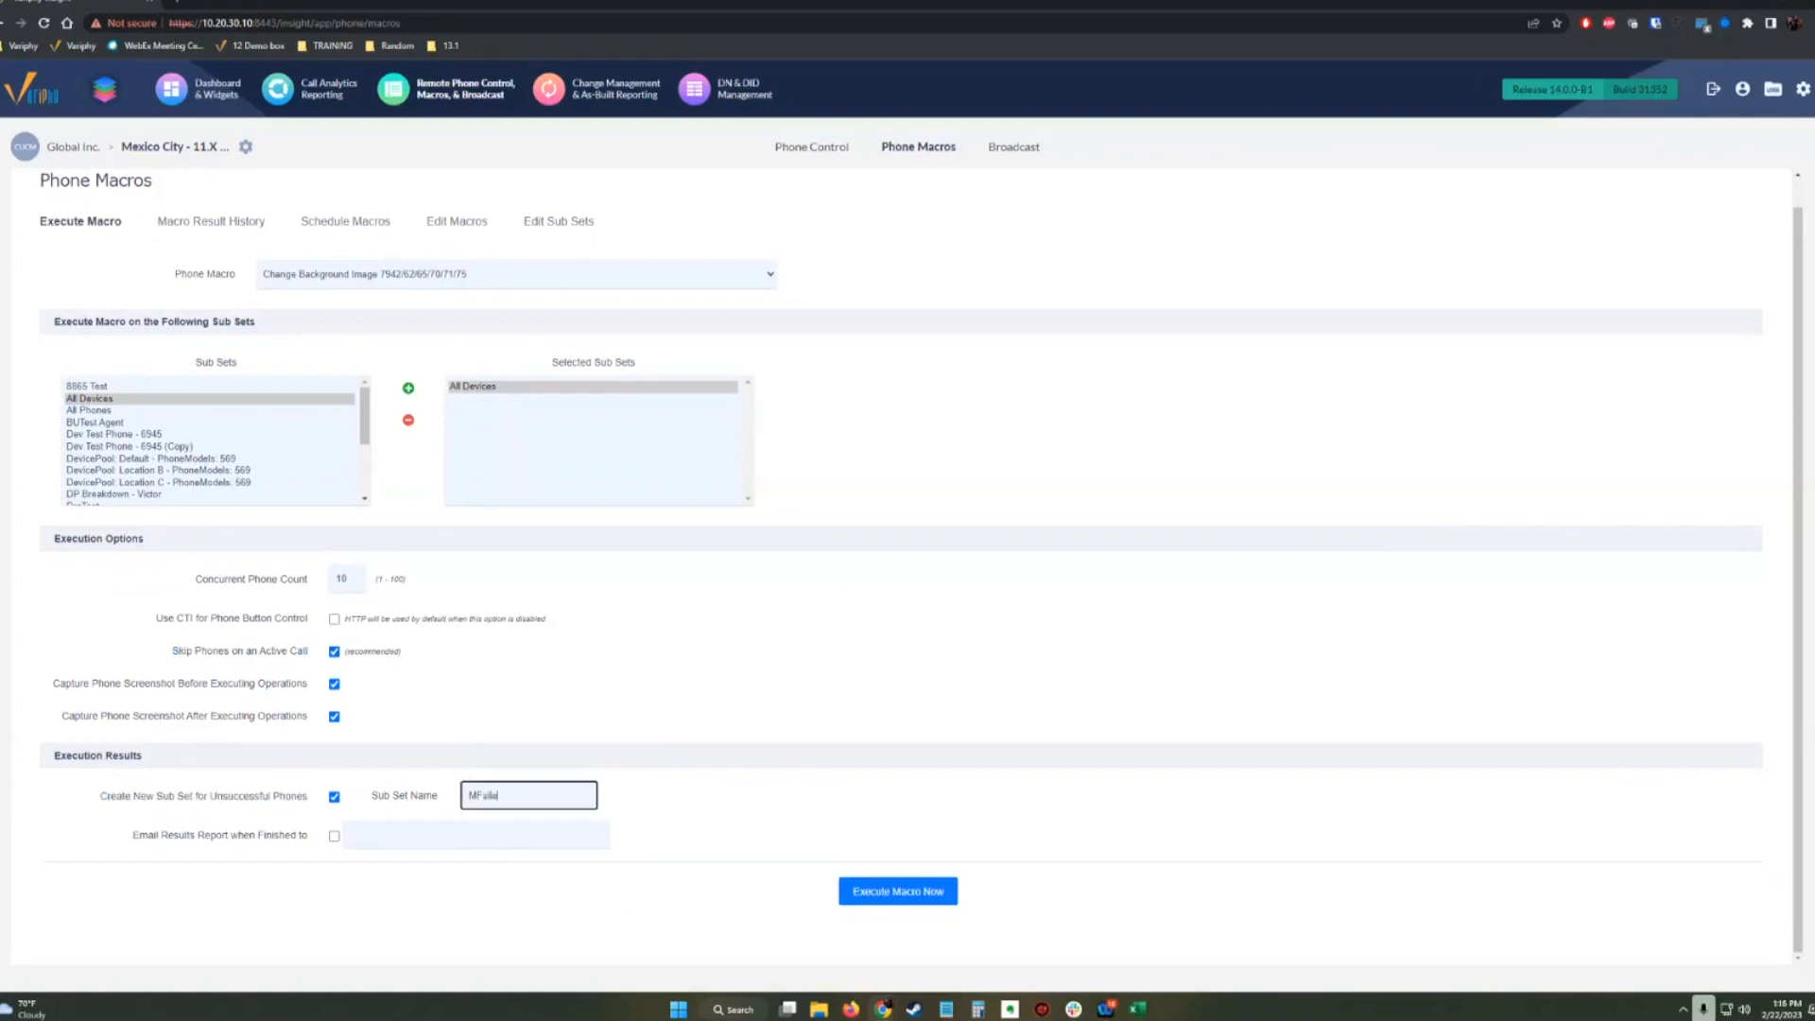
text(Fai)
Look through the sub sets available to the macro and open the CUCM sub sets configuration.
mouse_move(365, 419)
mouse_down()
mouse_move(365, 473)
mouse_move(364, 413)
mouse_up()
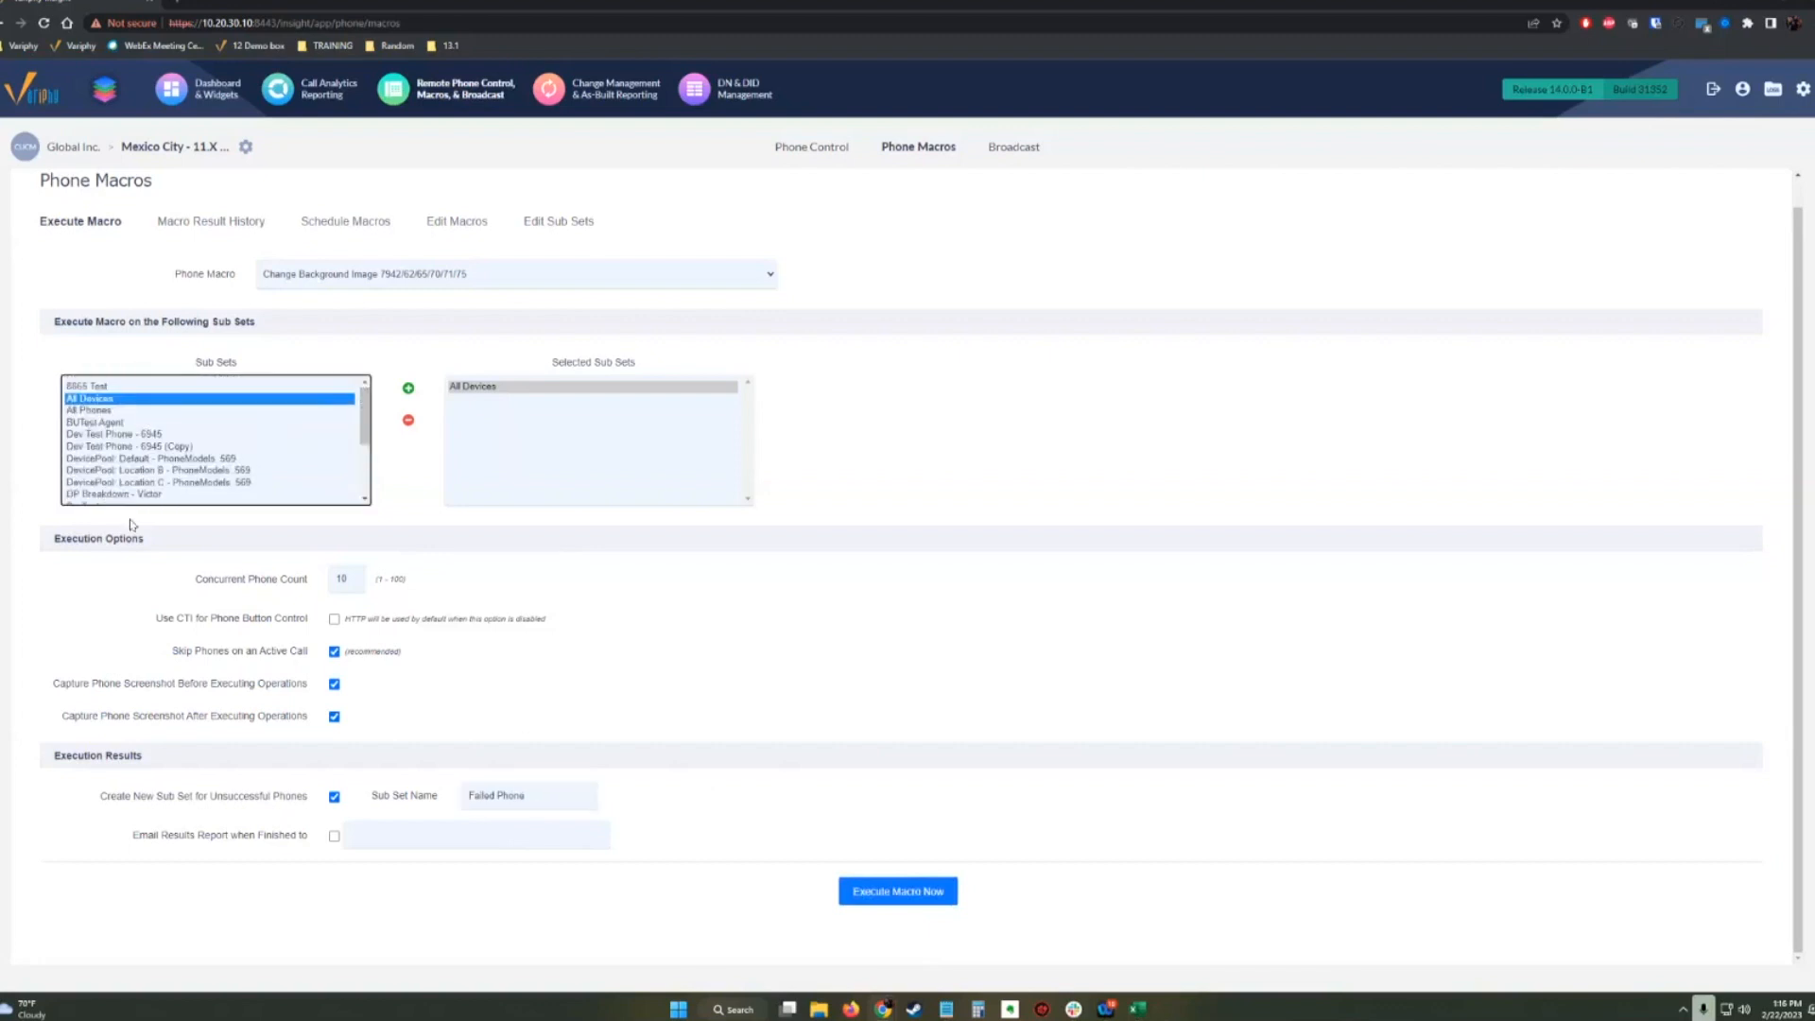
mouse_move(1805, 92)
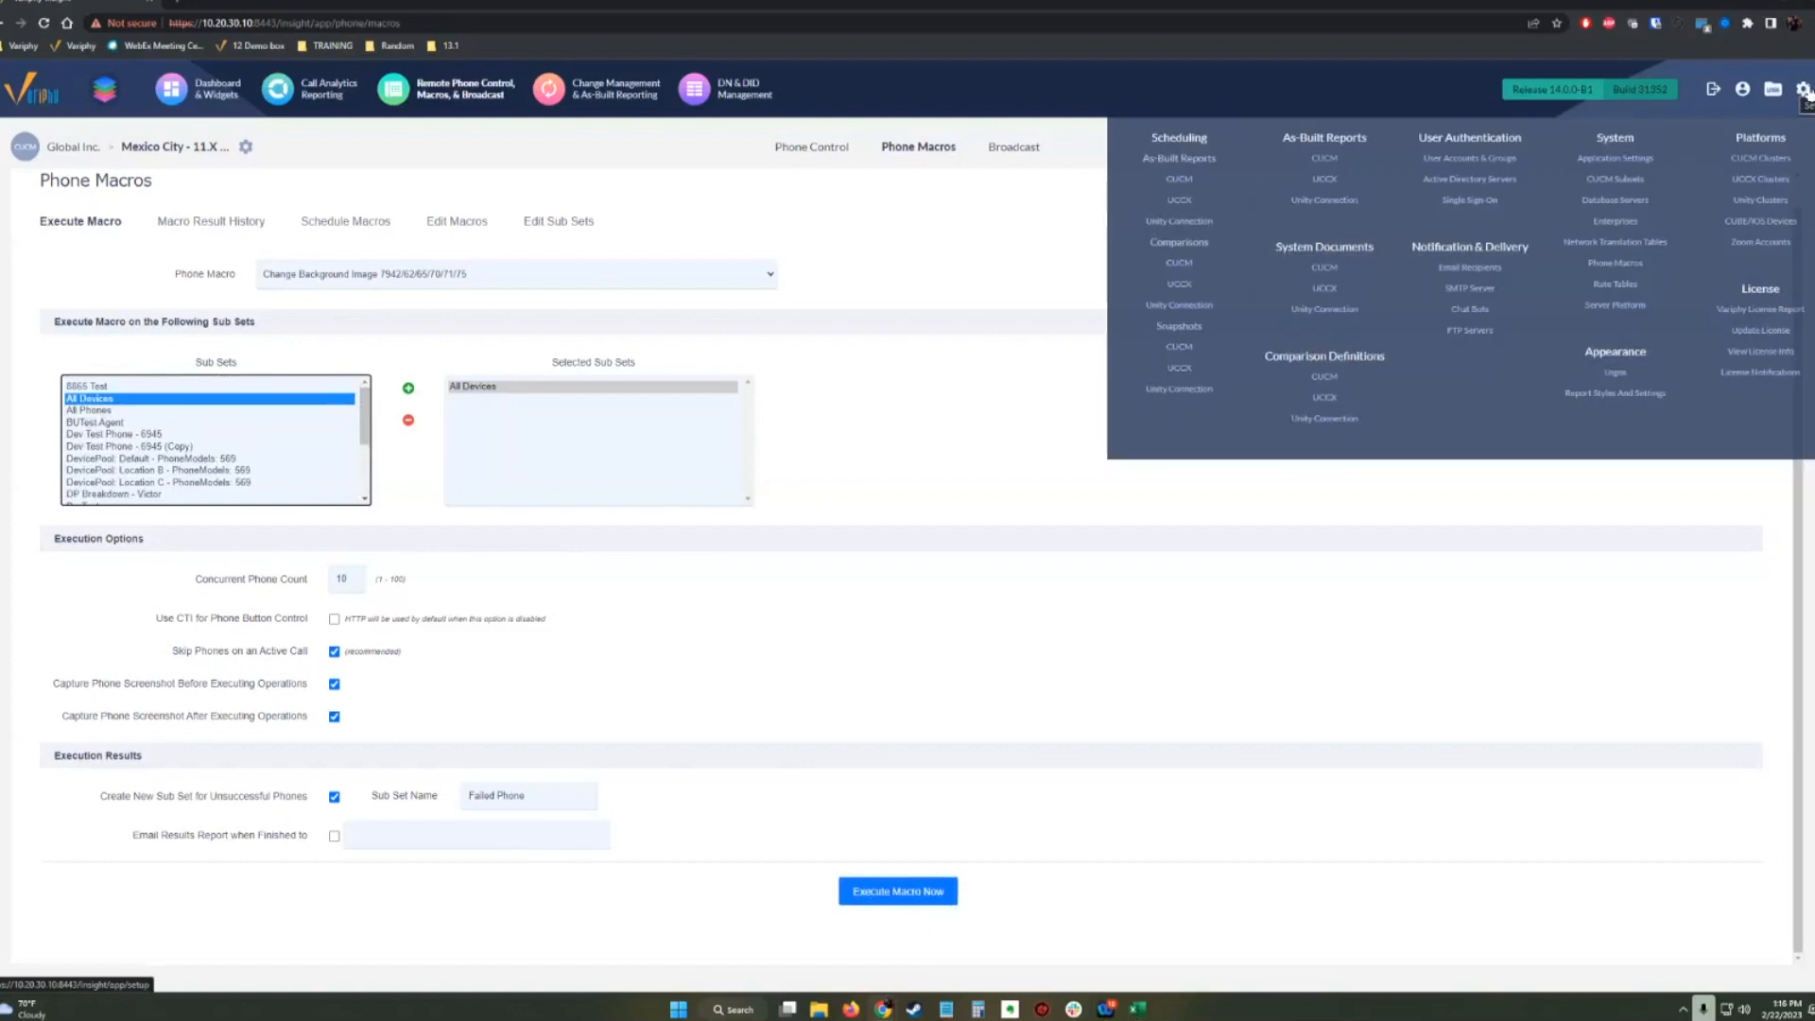
drag(362, 405, 360, 464)
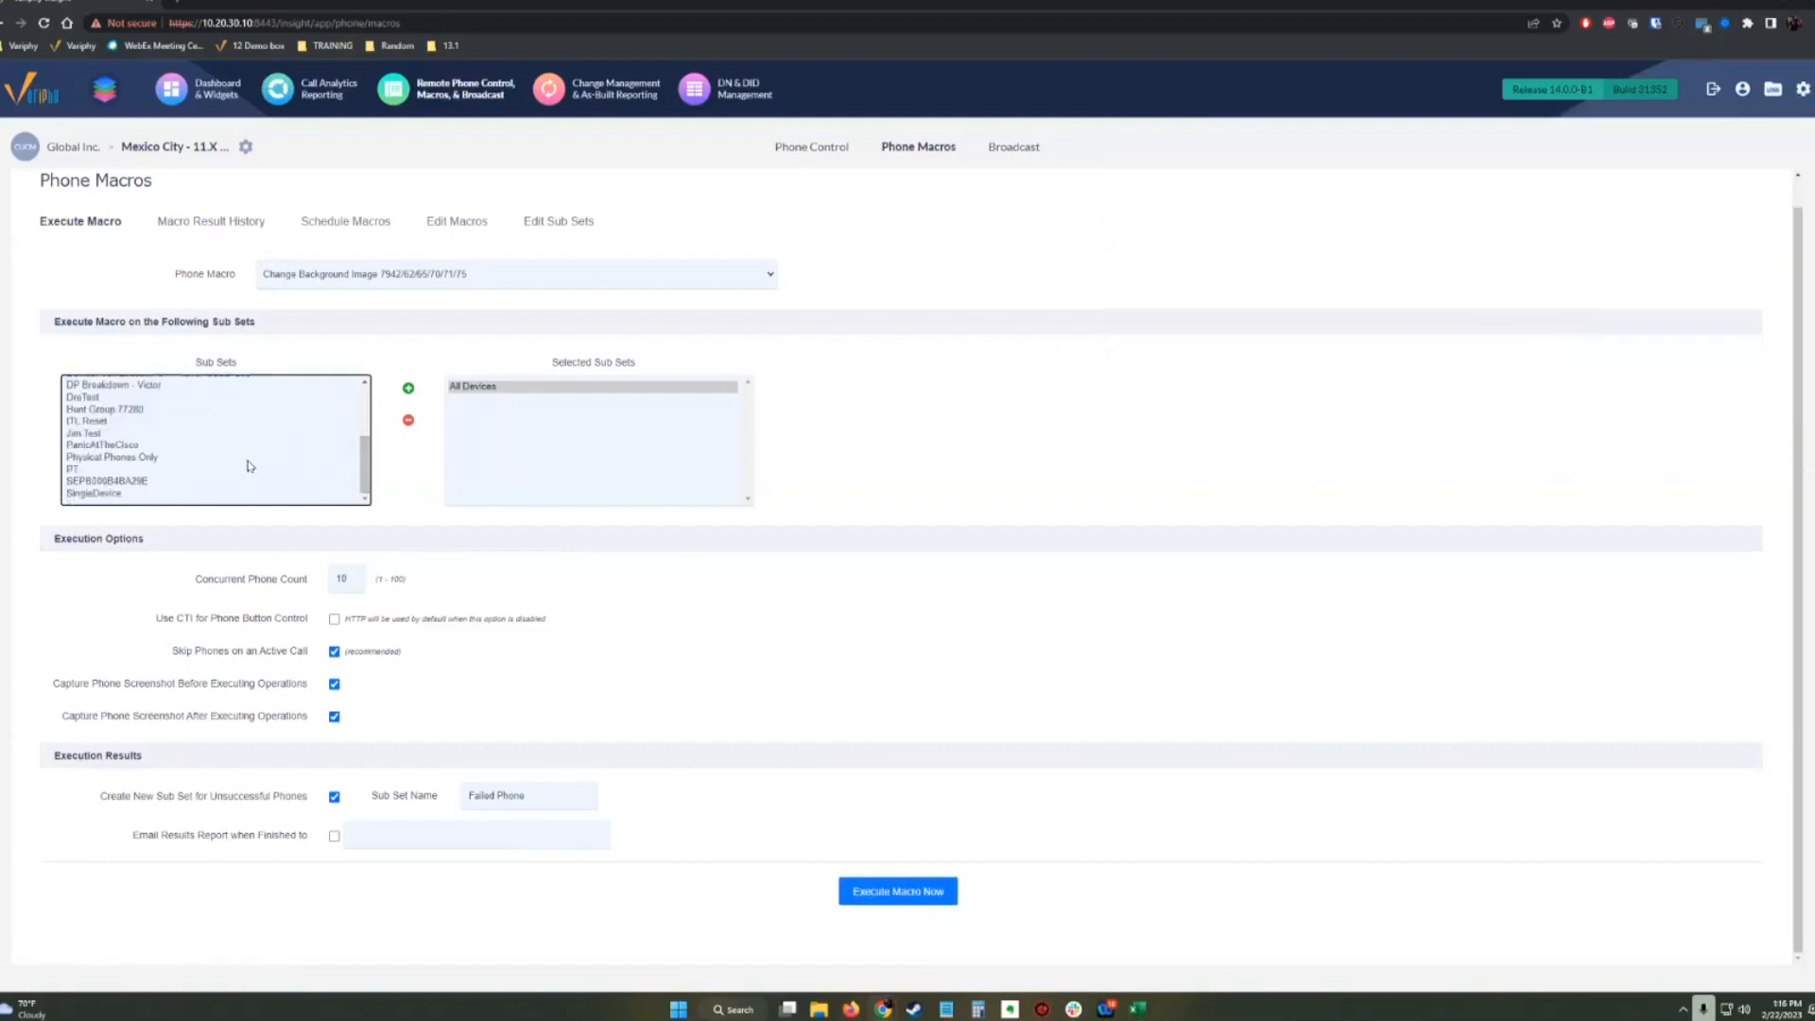
click(1802, 92)
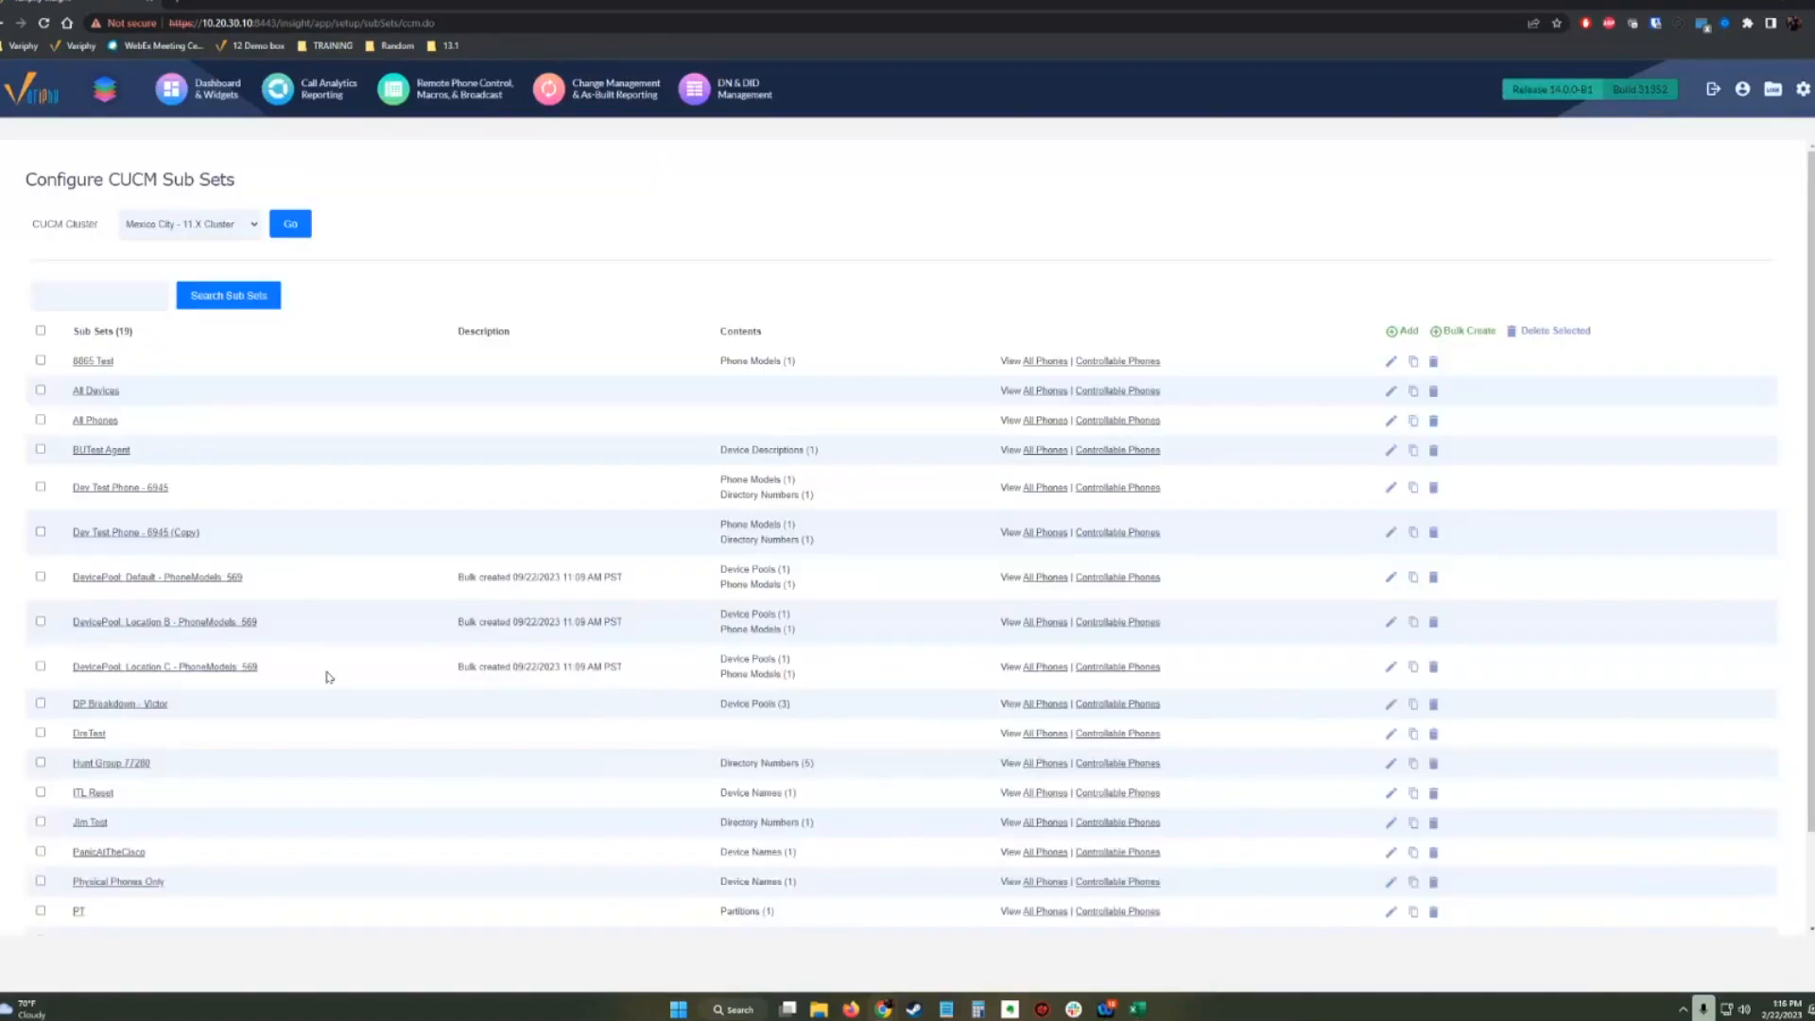
scroll(350, 726, down, 2)
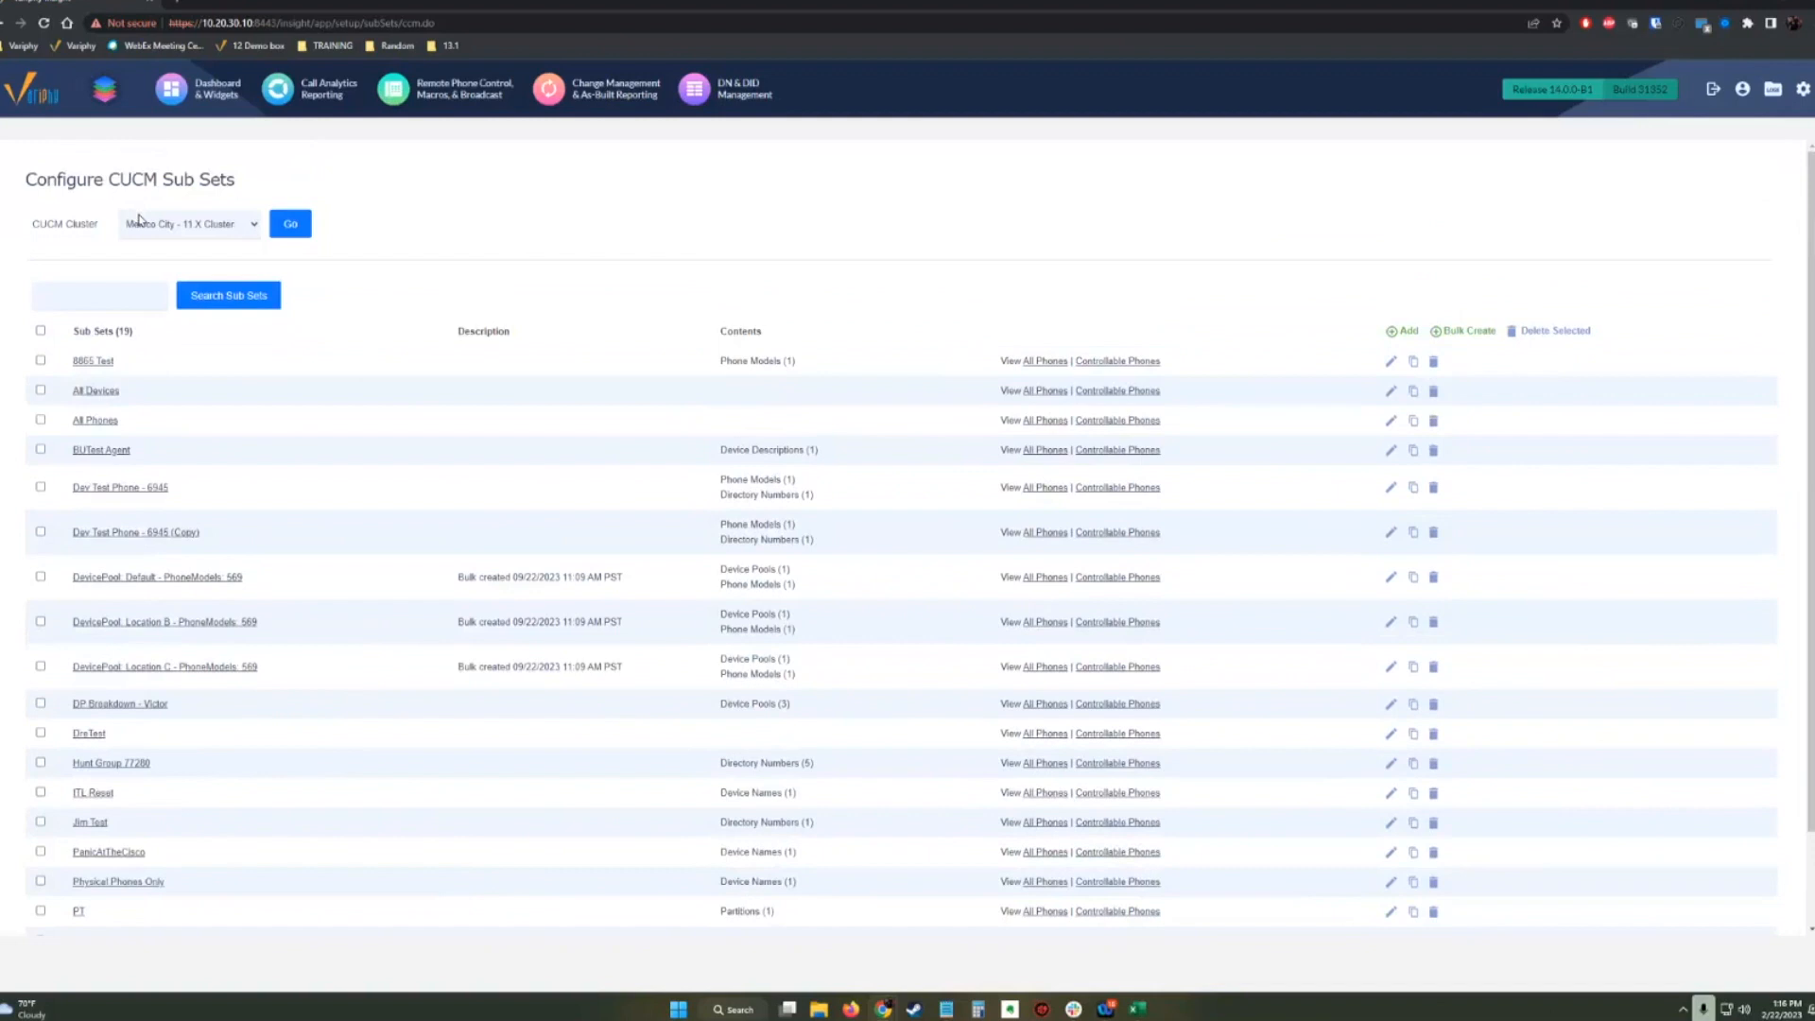
Load the CUCM sub sets of the Colorado Corporate cluster.
click(139, 219)
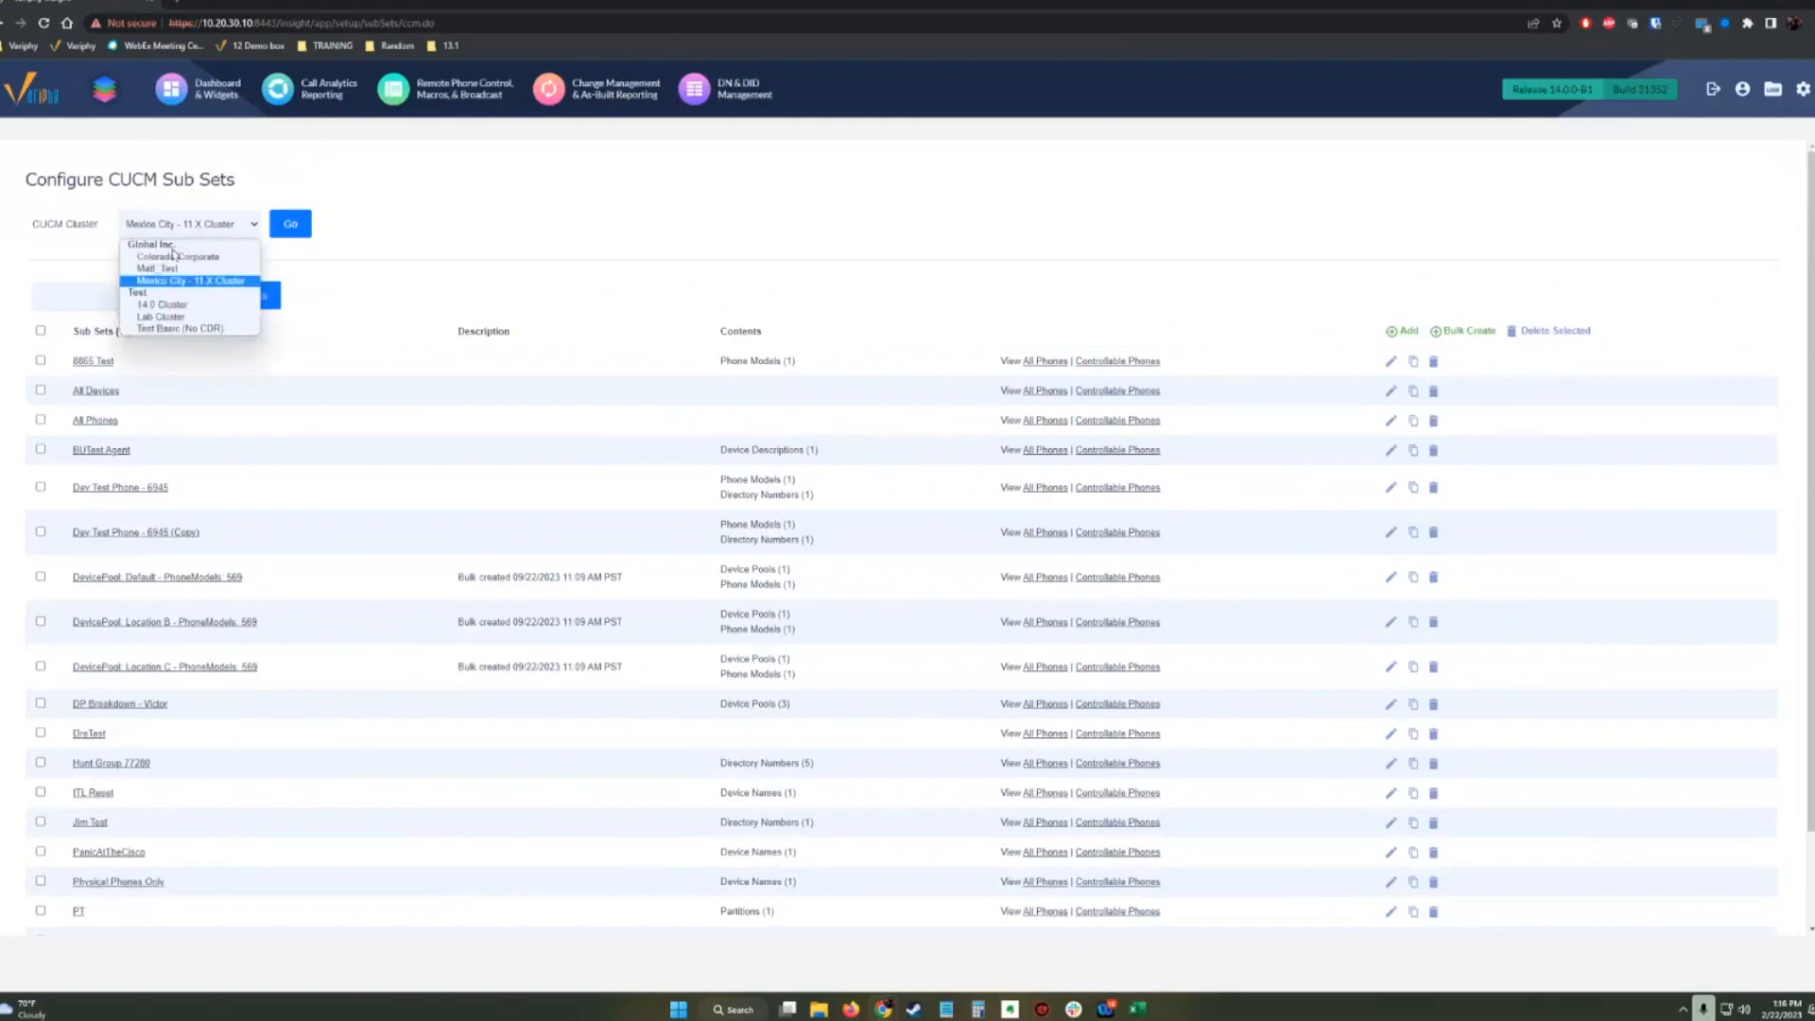
click(172, 230)
click(174, 232)
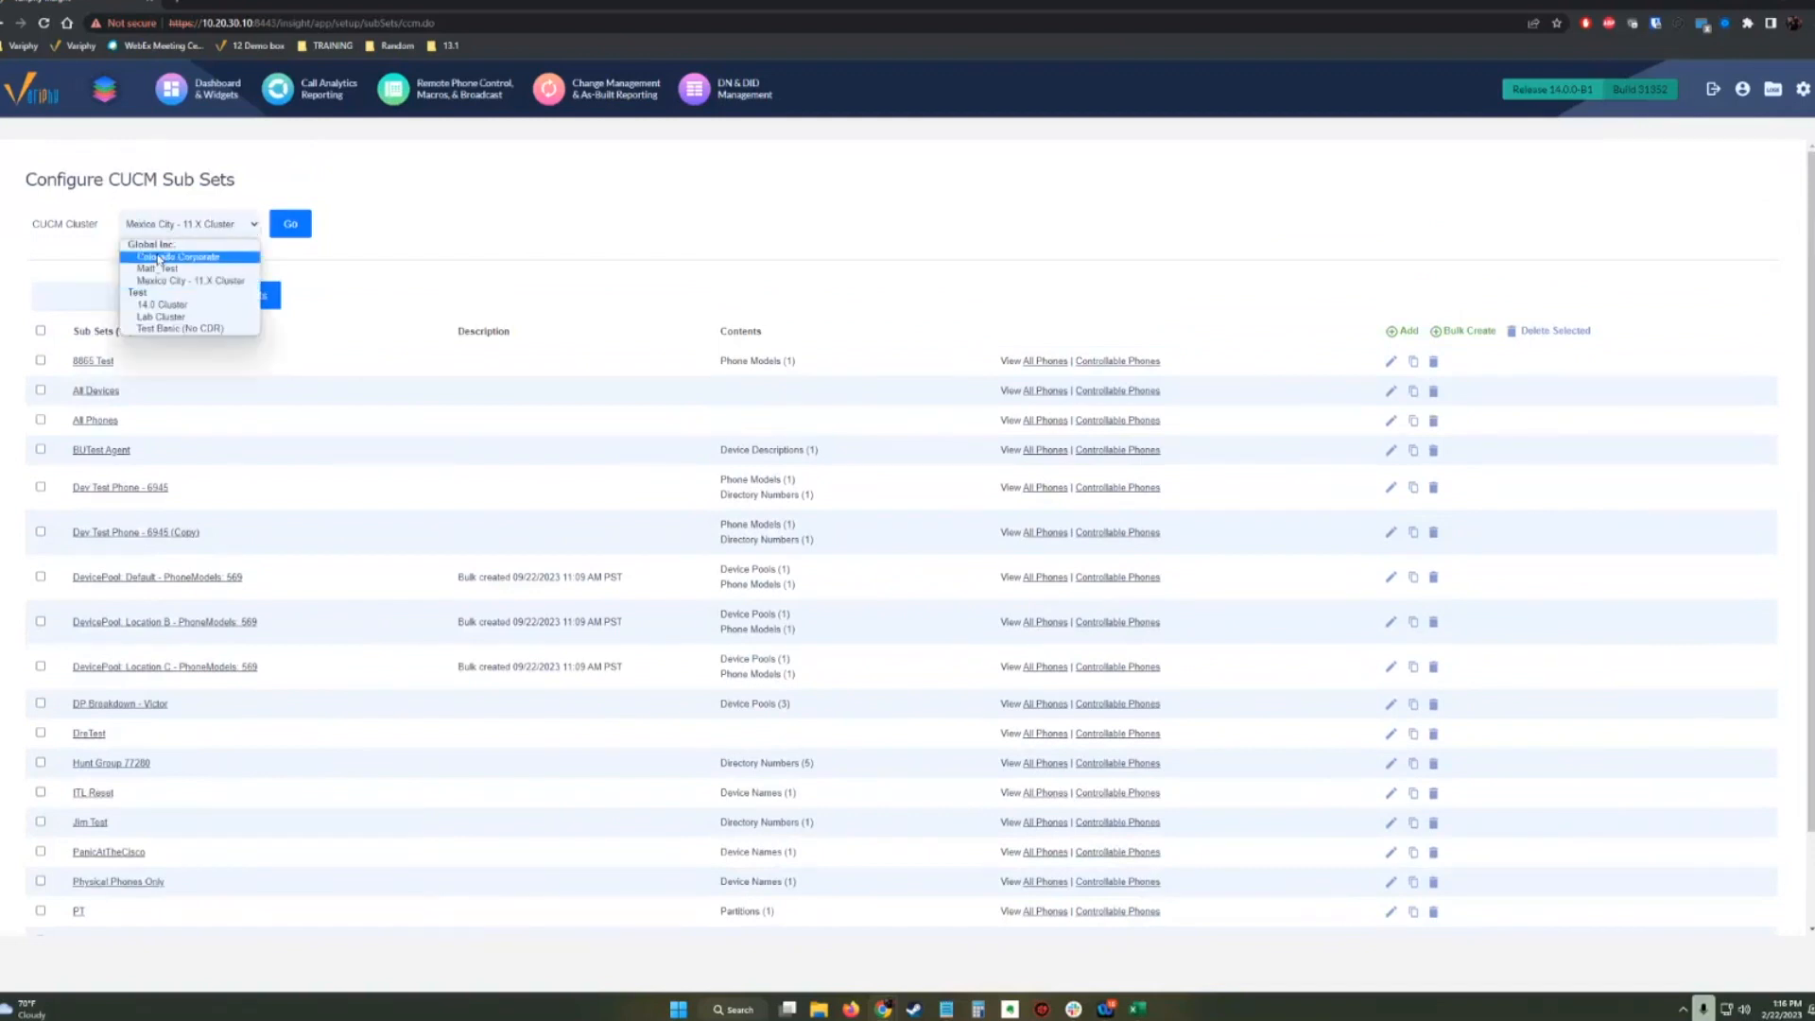
click(177, 256)
click(290, 224)
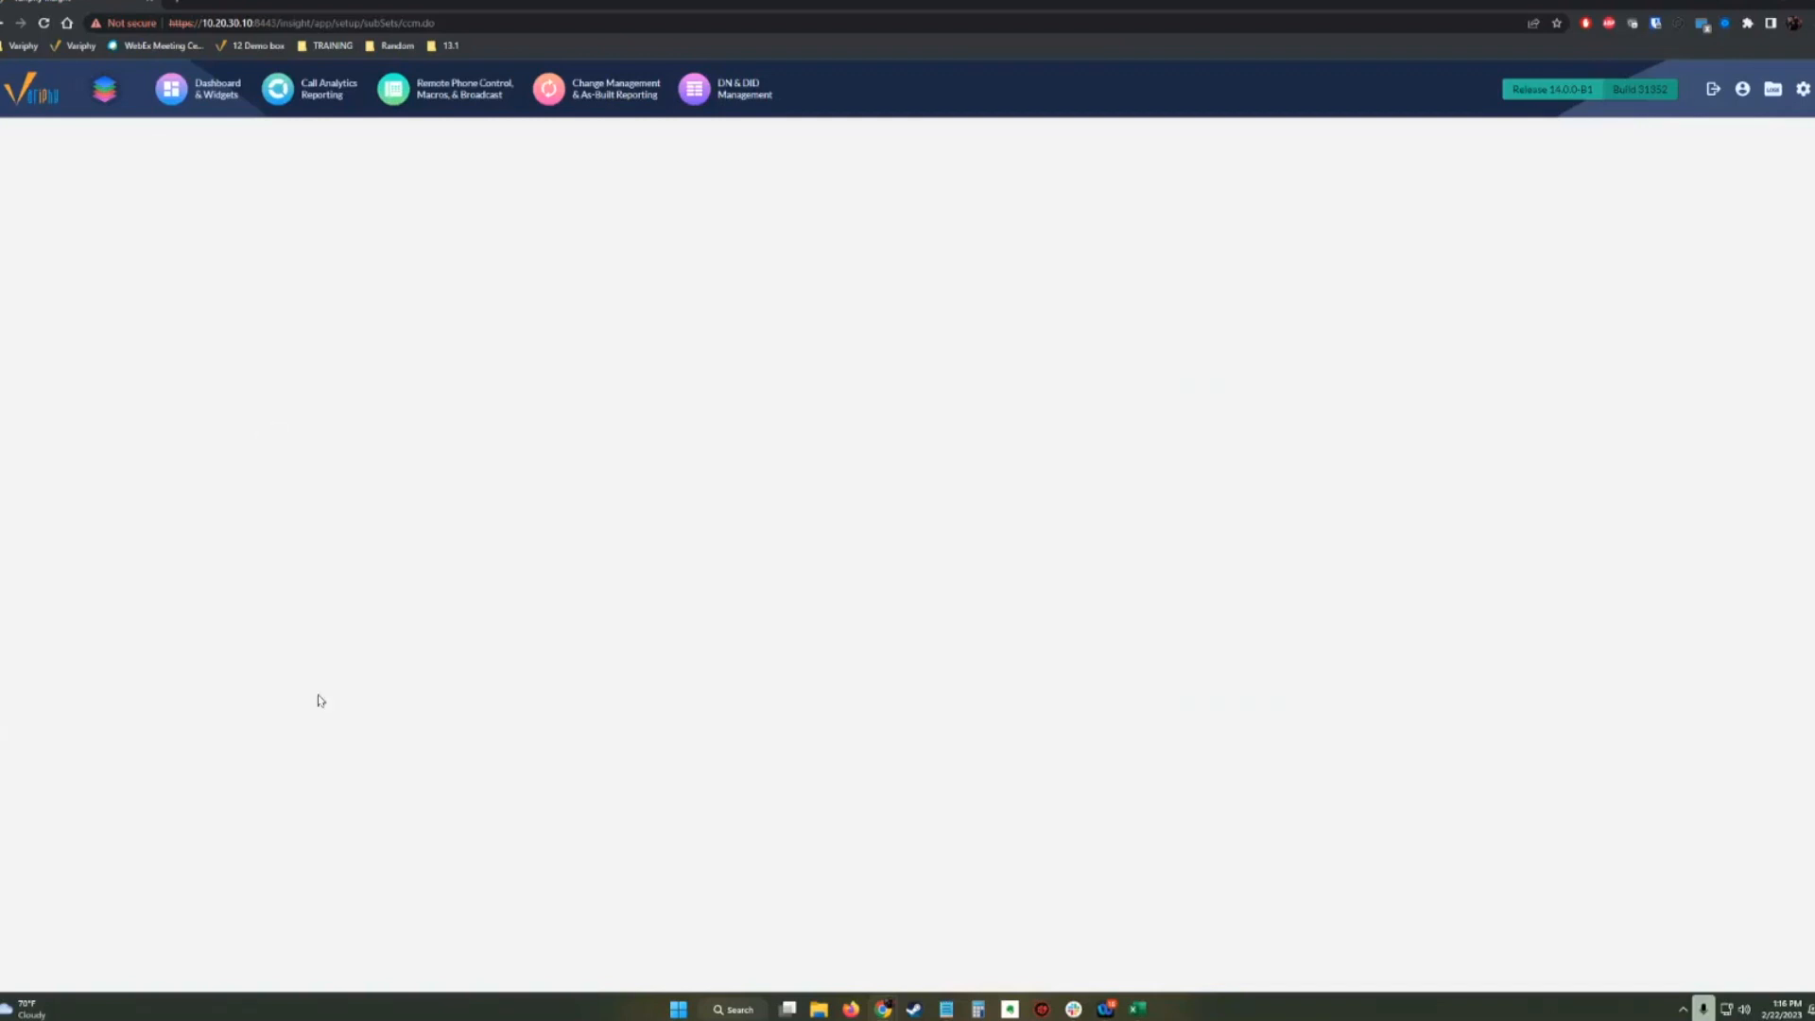
Find the first mistakes sub set created during macro execution and examine all the phones it contains.
scroll(303, 754, down, 3)
scroll(303, 757, down, 2)
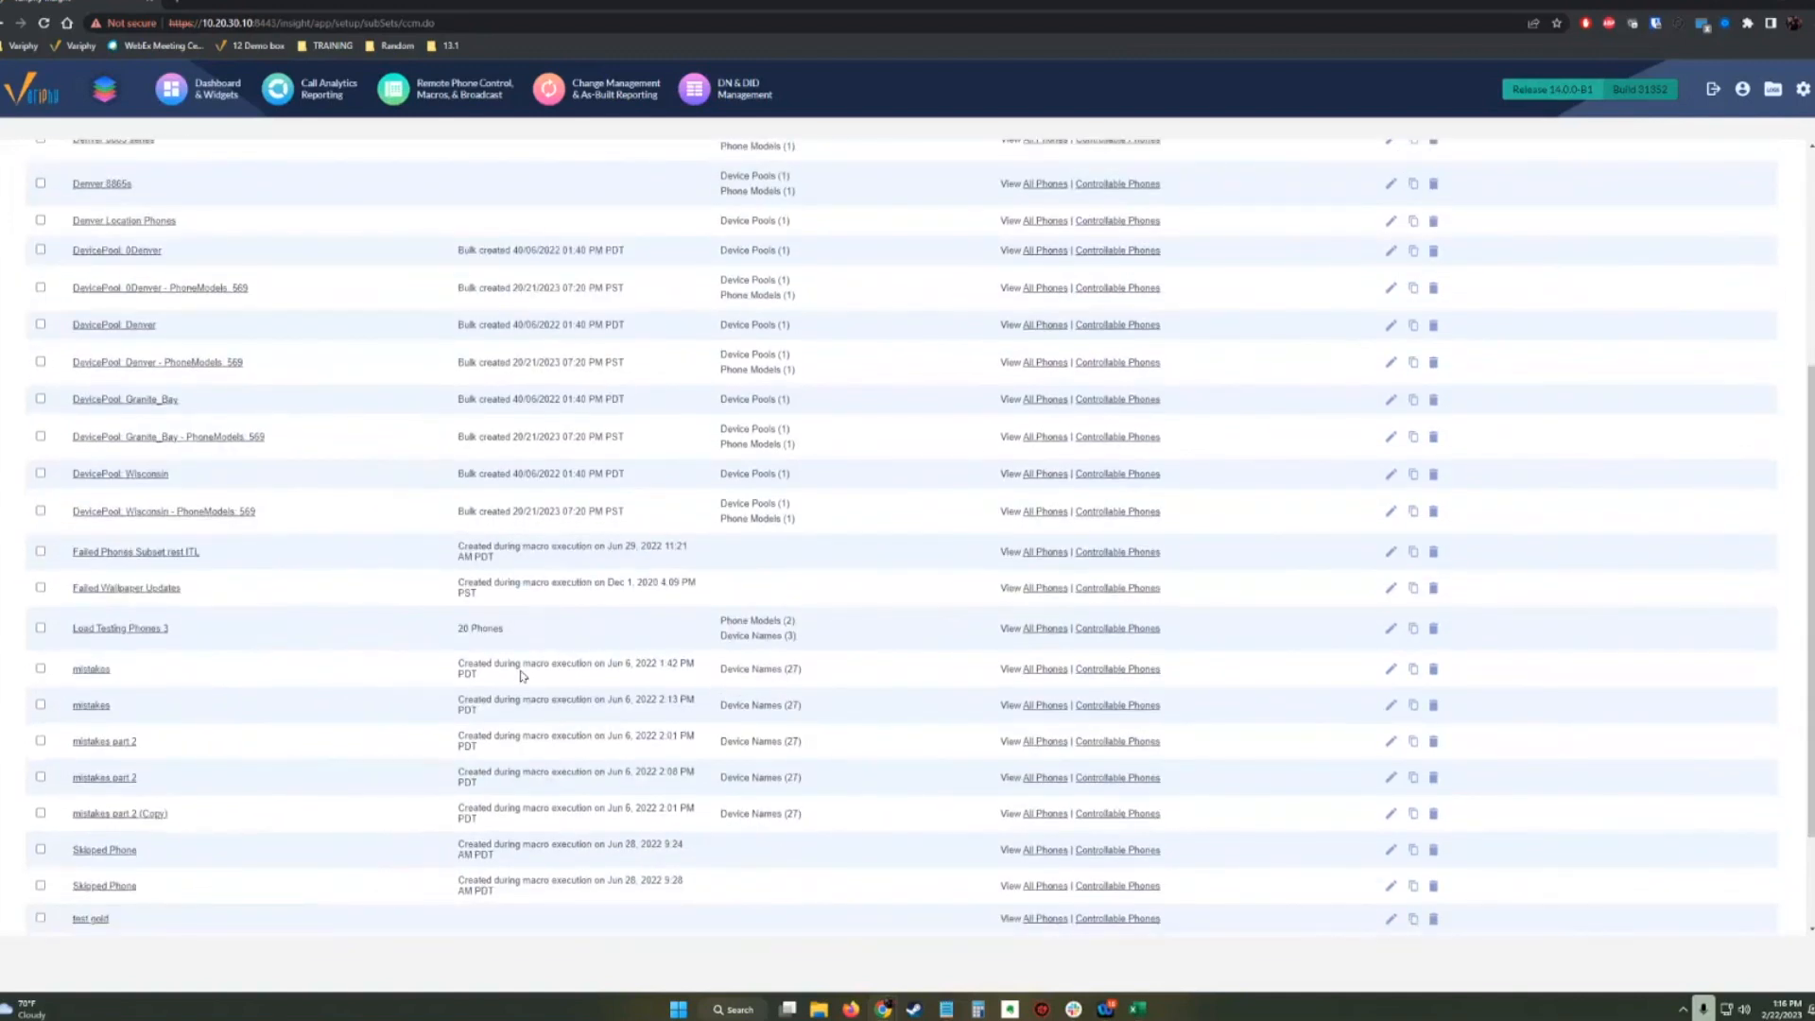
drag(459, 662, 674, 664)
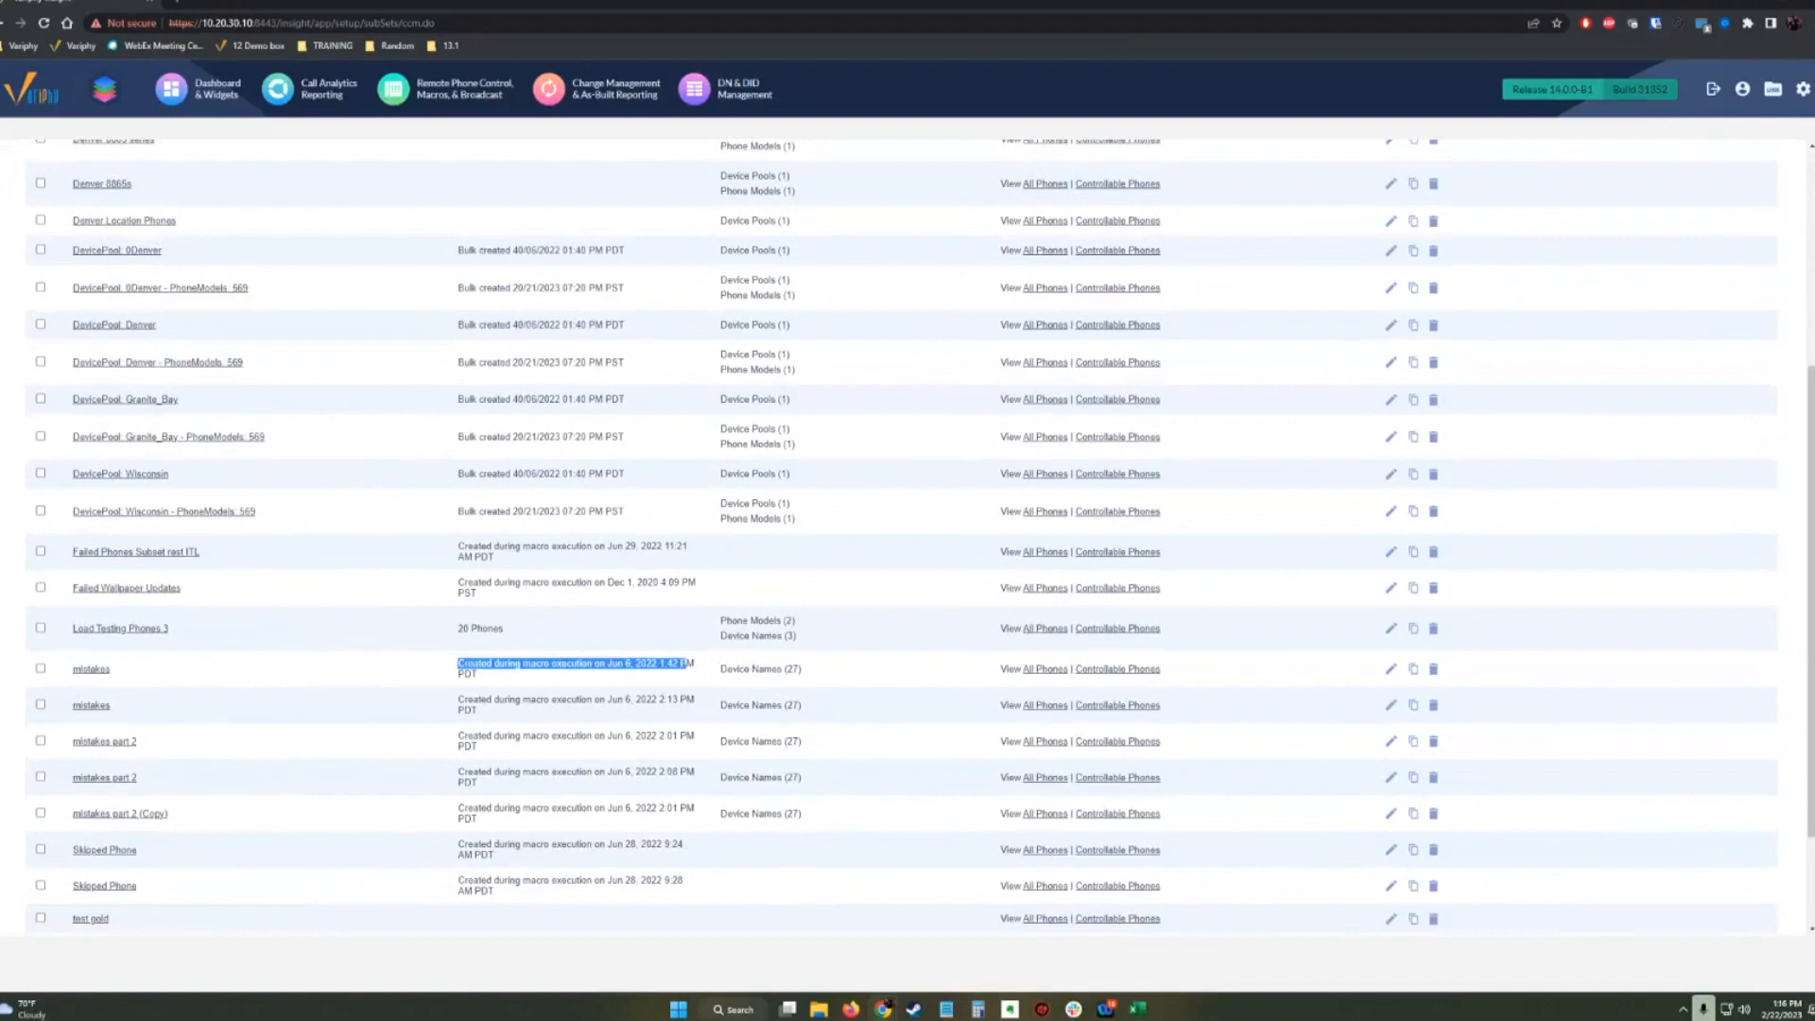
click(1058, 671)
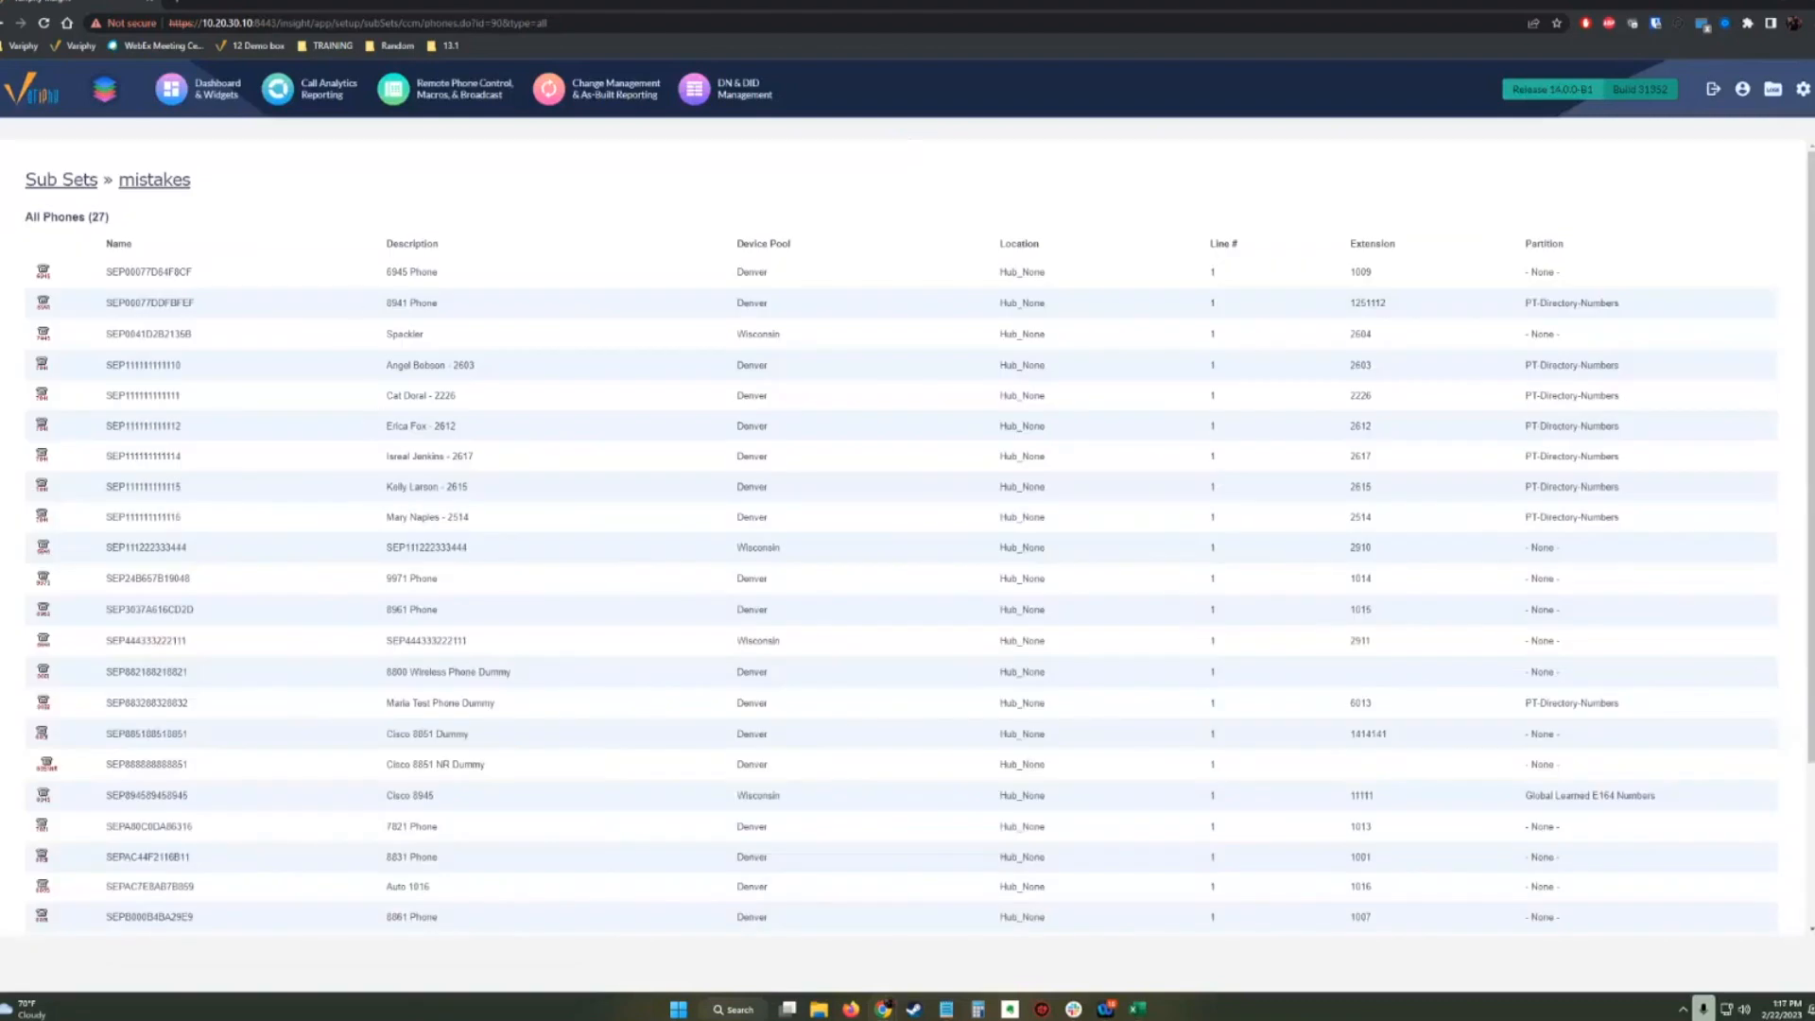
scroll(453, 558, down, 3)
scroll(501, 605, up, 3)
scroll(508, 619, down, 1)
scroll(508, 616, down, 2)
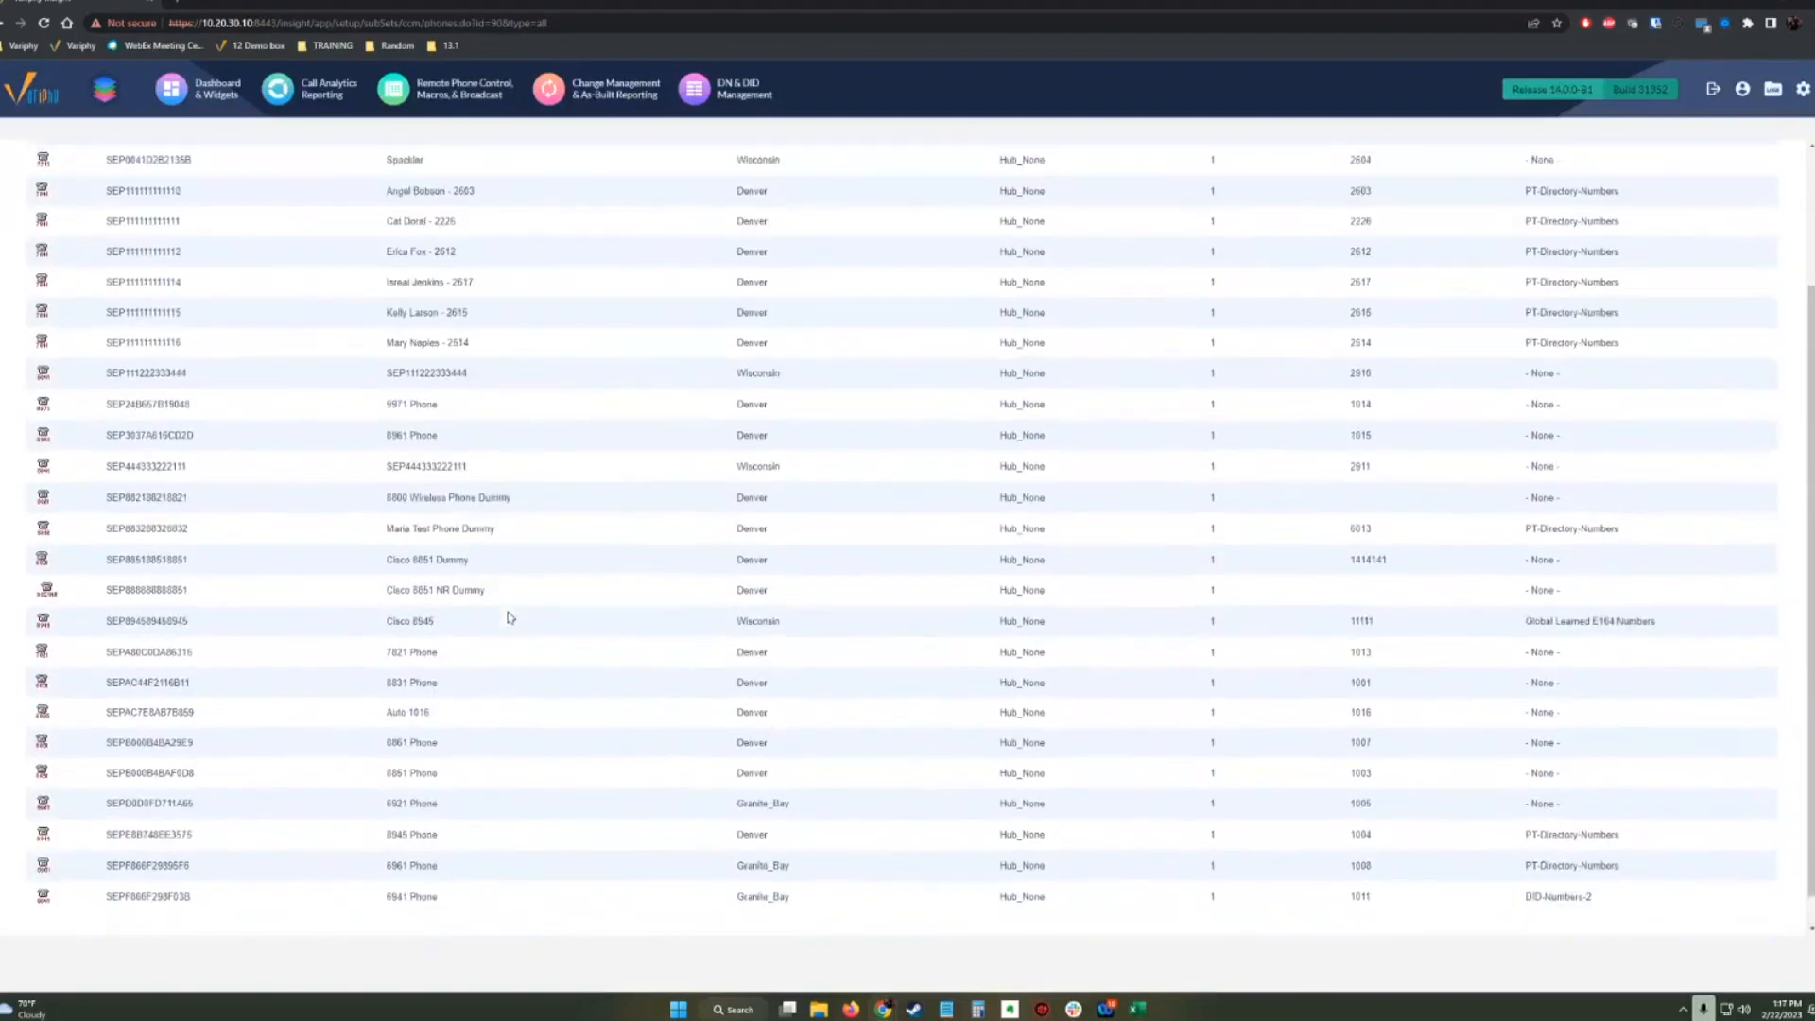
scroll(507, 567, up, 3)
Open Phone Macros for the Colorado Corporate cluster and add test gold to the macro's selected sub sets.
click(462, 89)
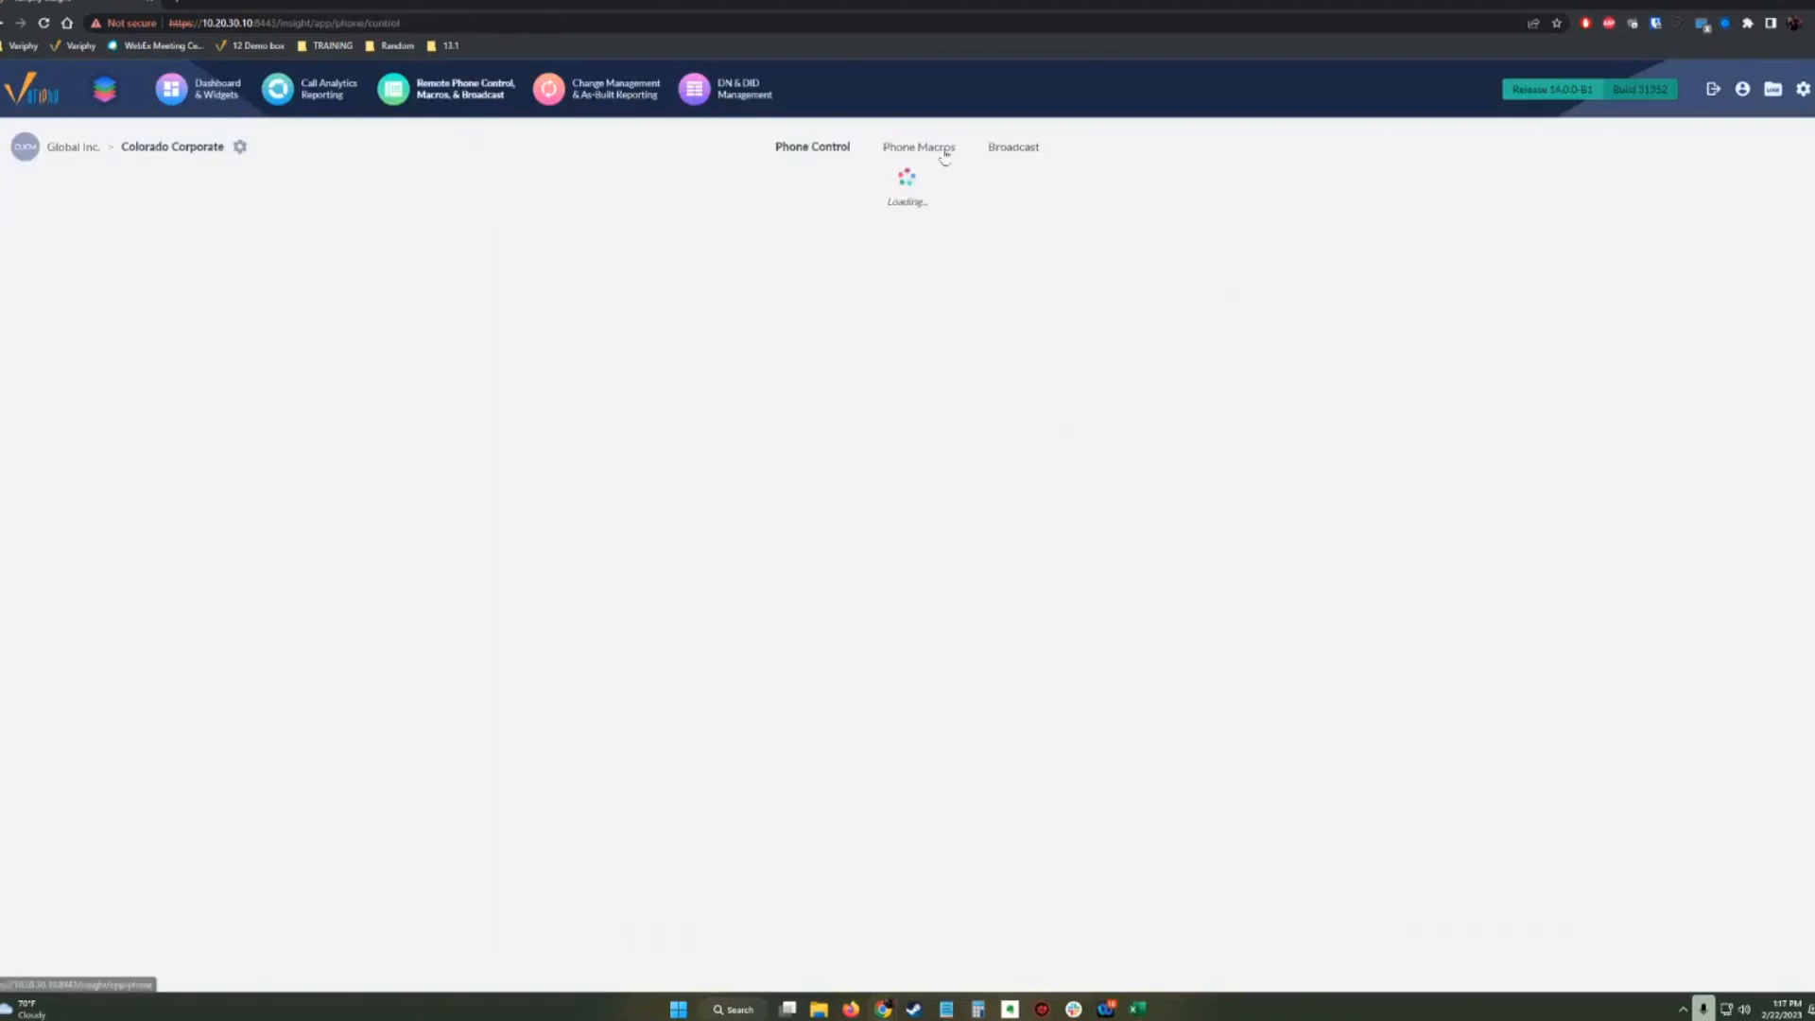
click(936, 148)
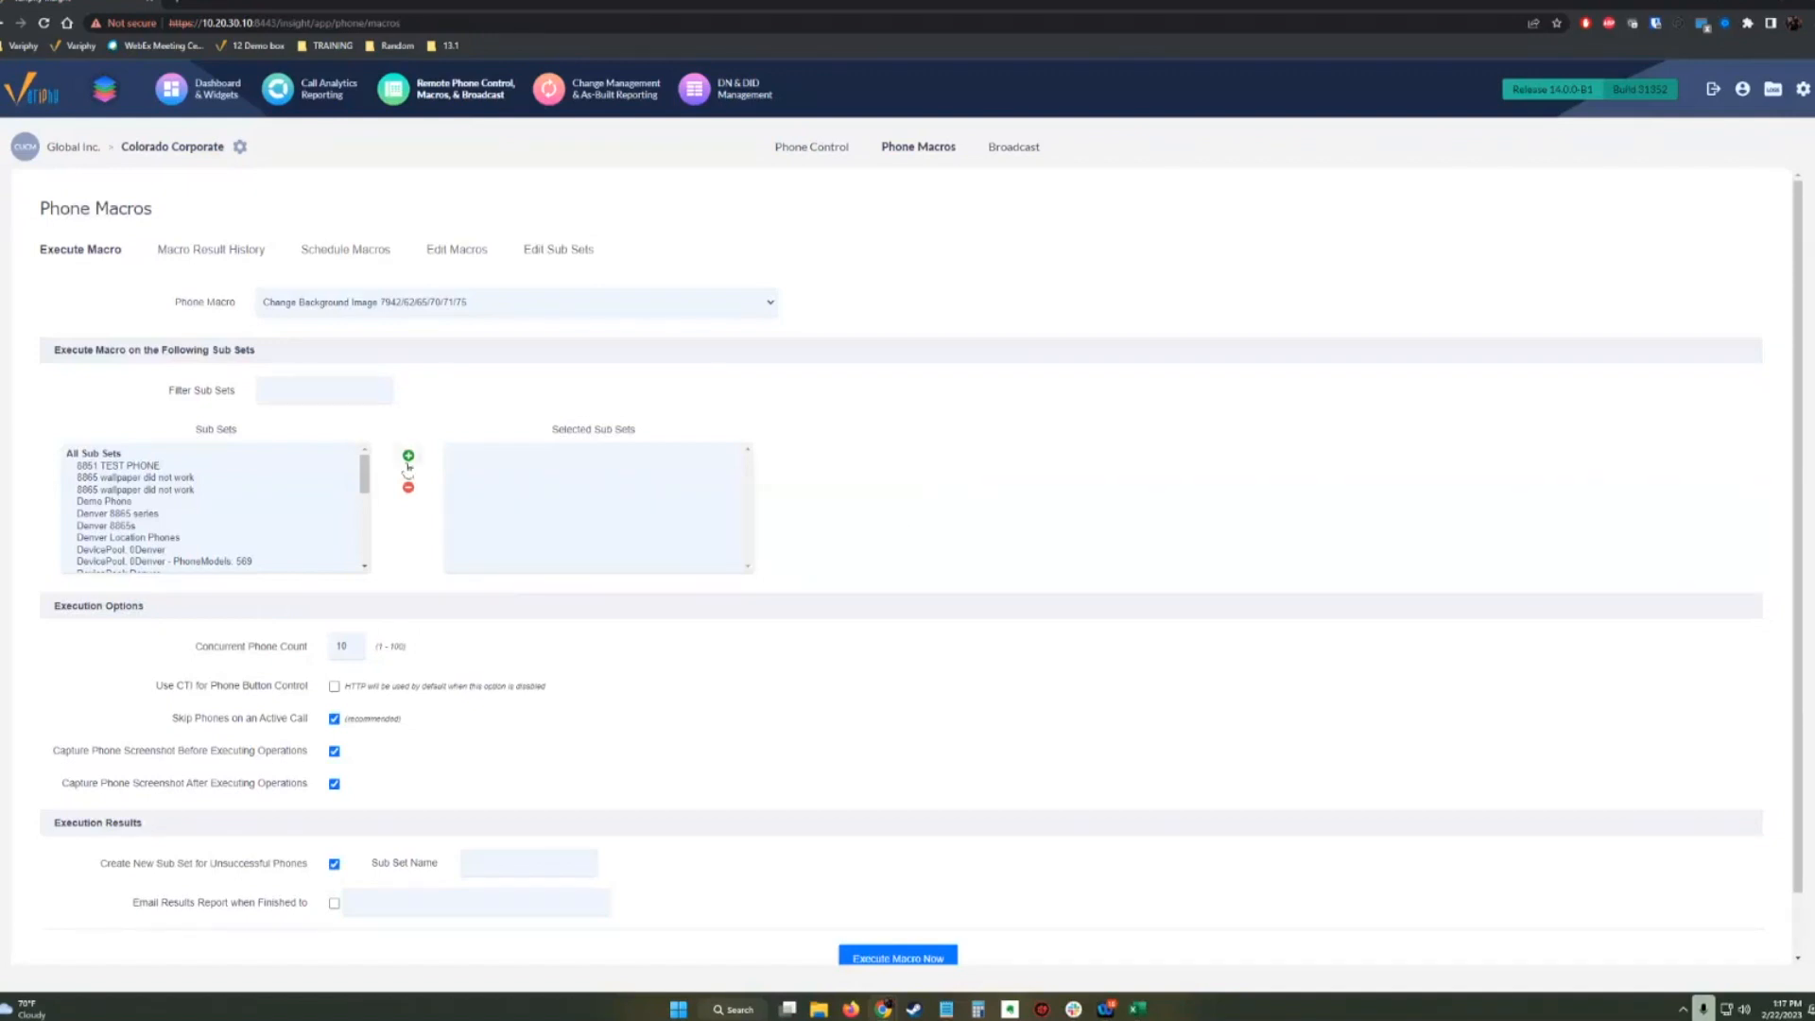
scroll(784, 679, down, 1)
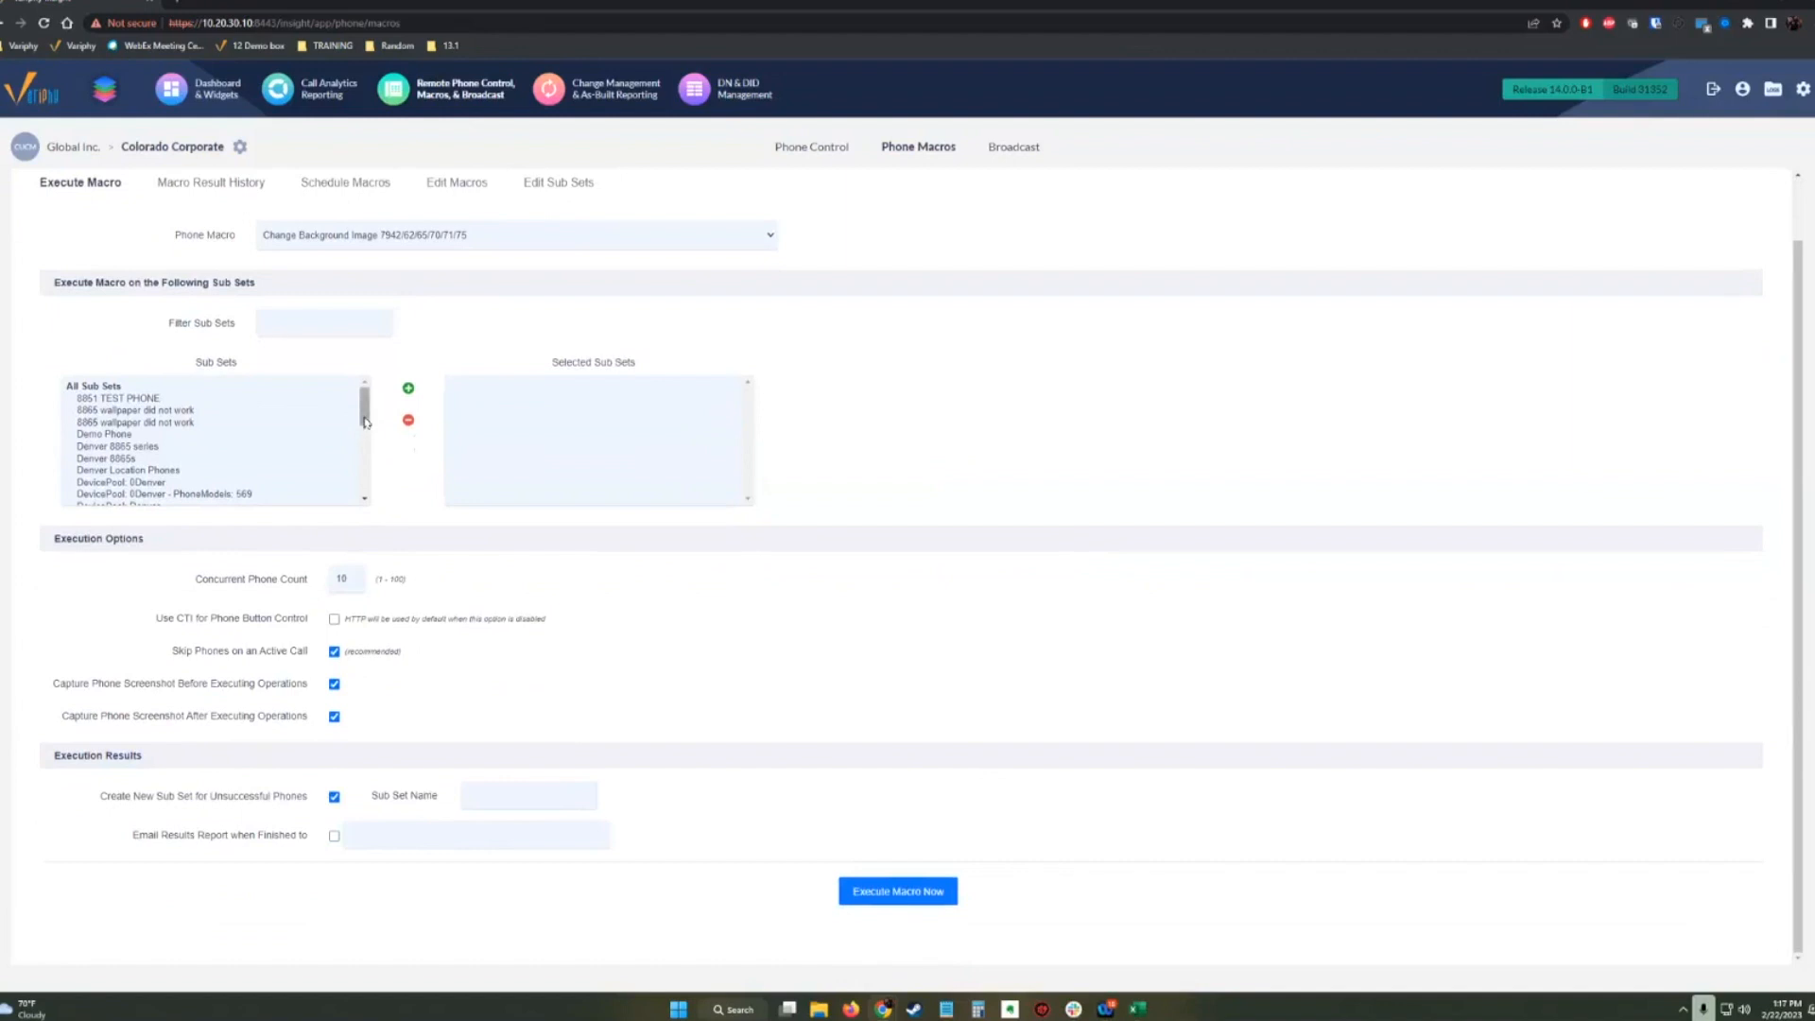
drag(365, 406, 364, 477)
click(102, 472)
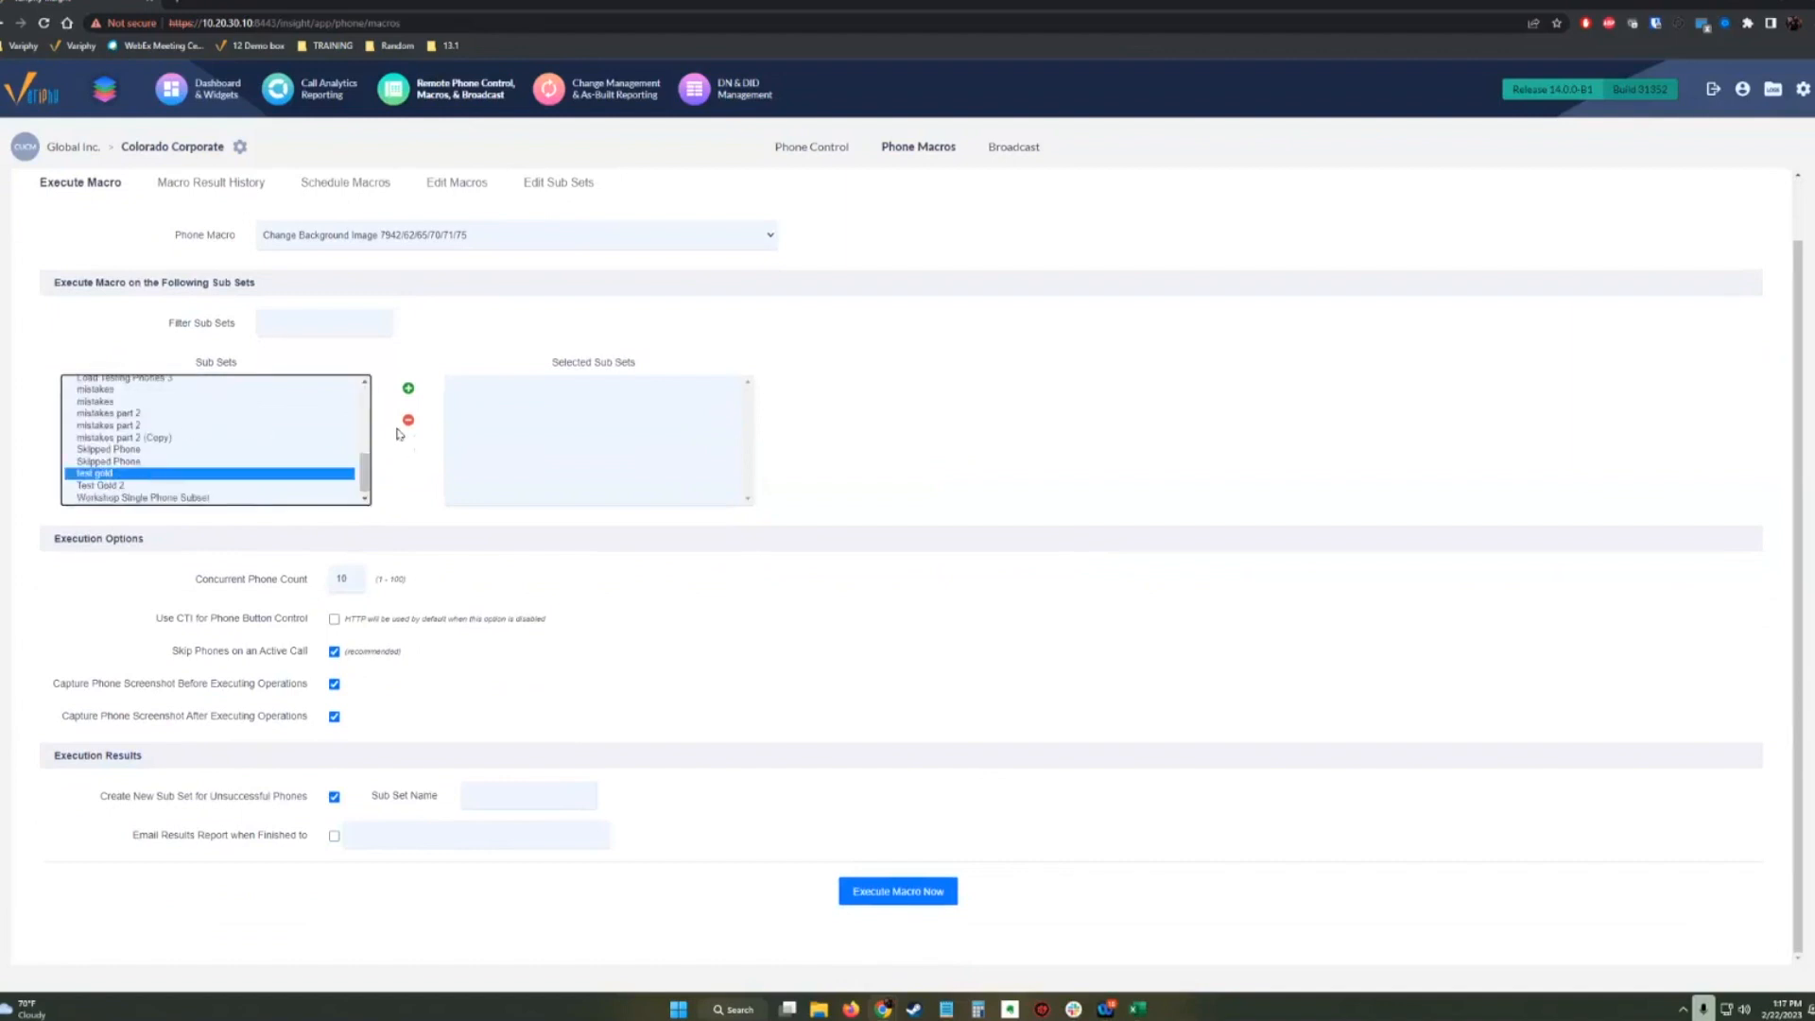
click(408, 388)
click(529, 795)
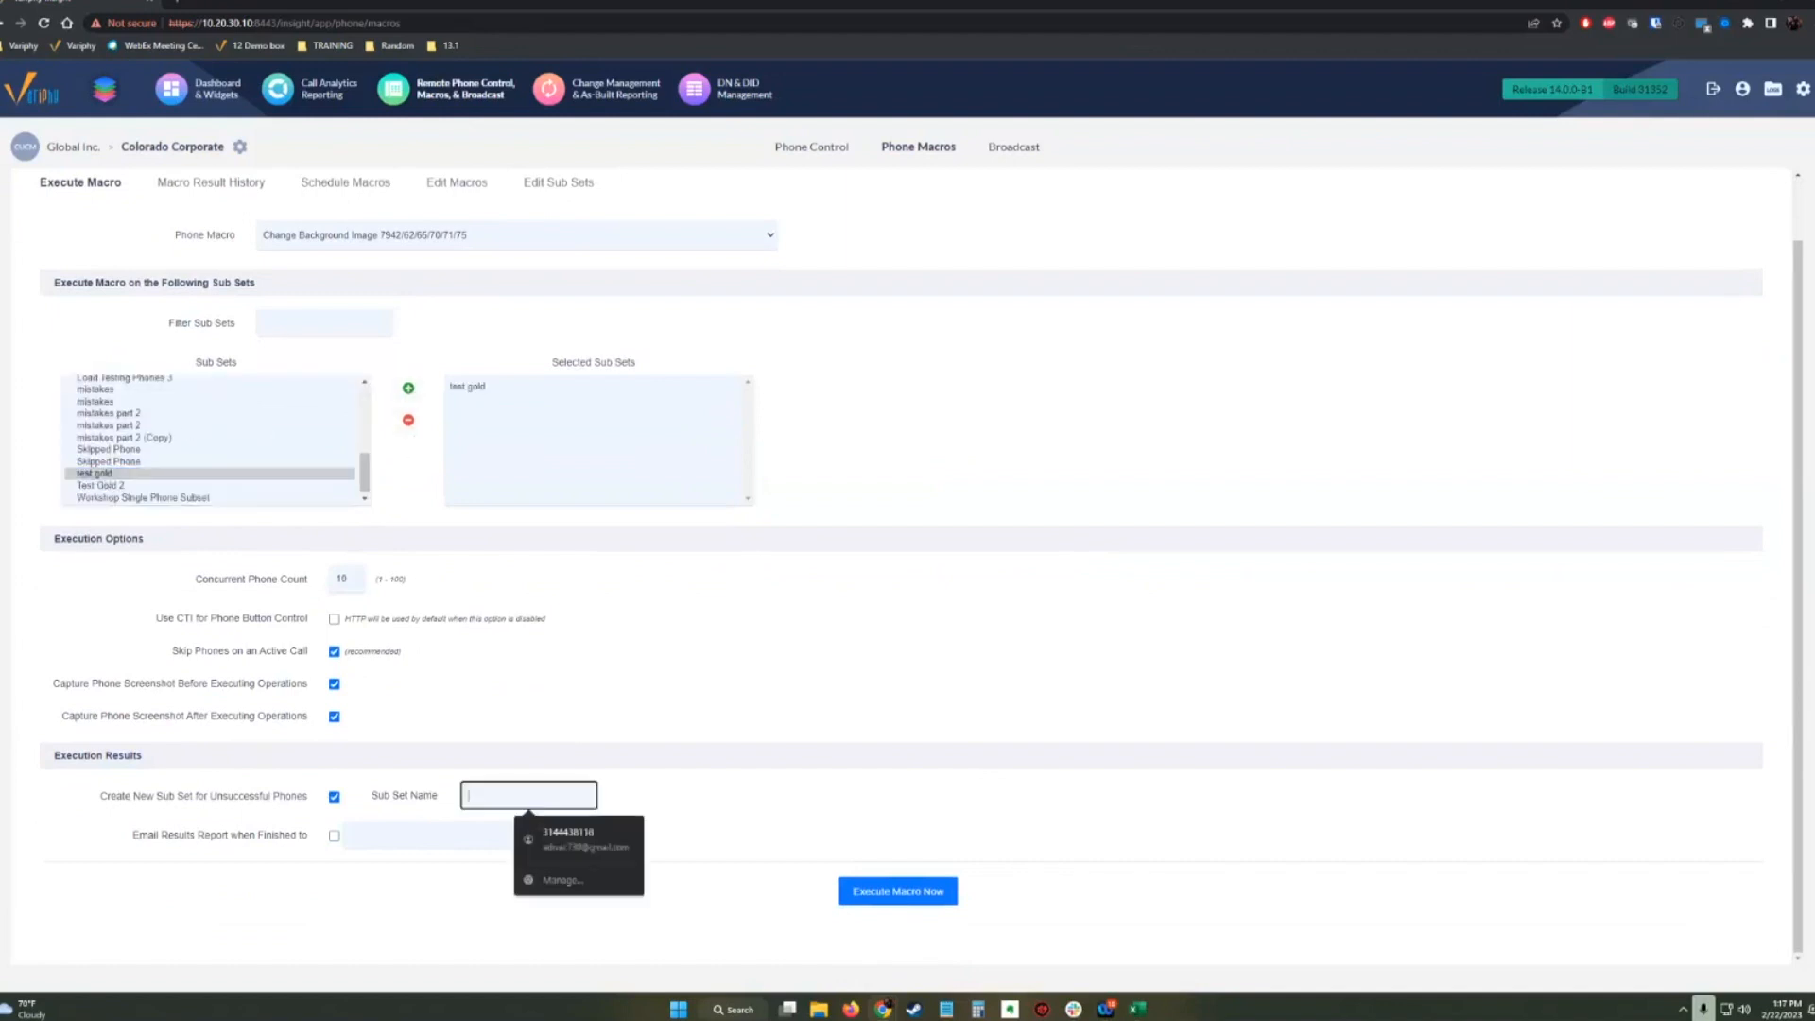
click(988, 665)
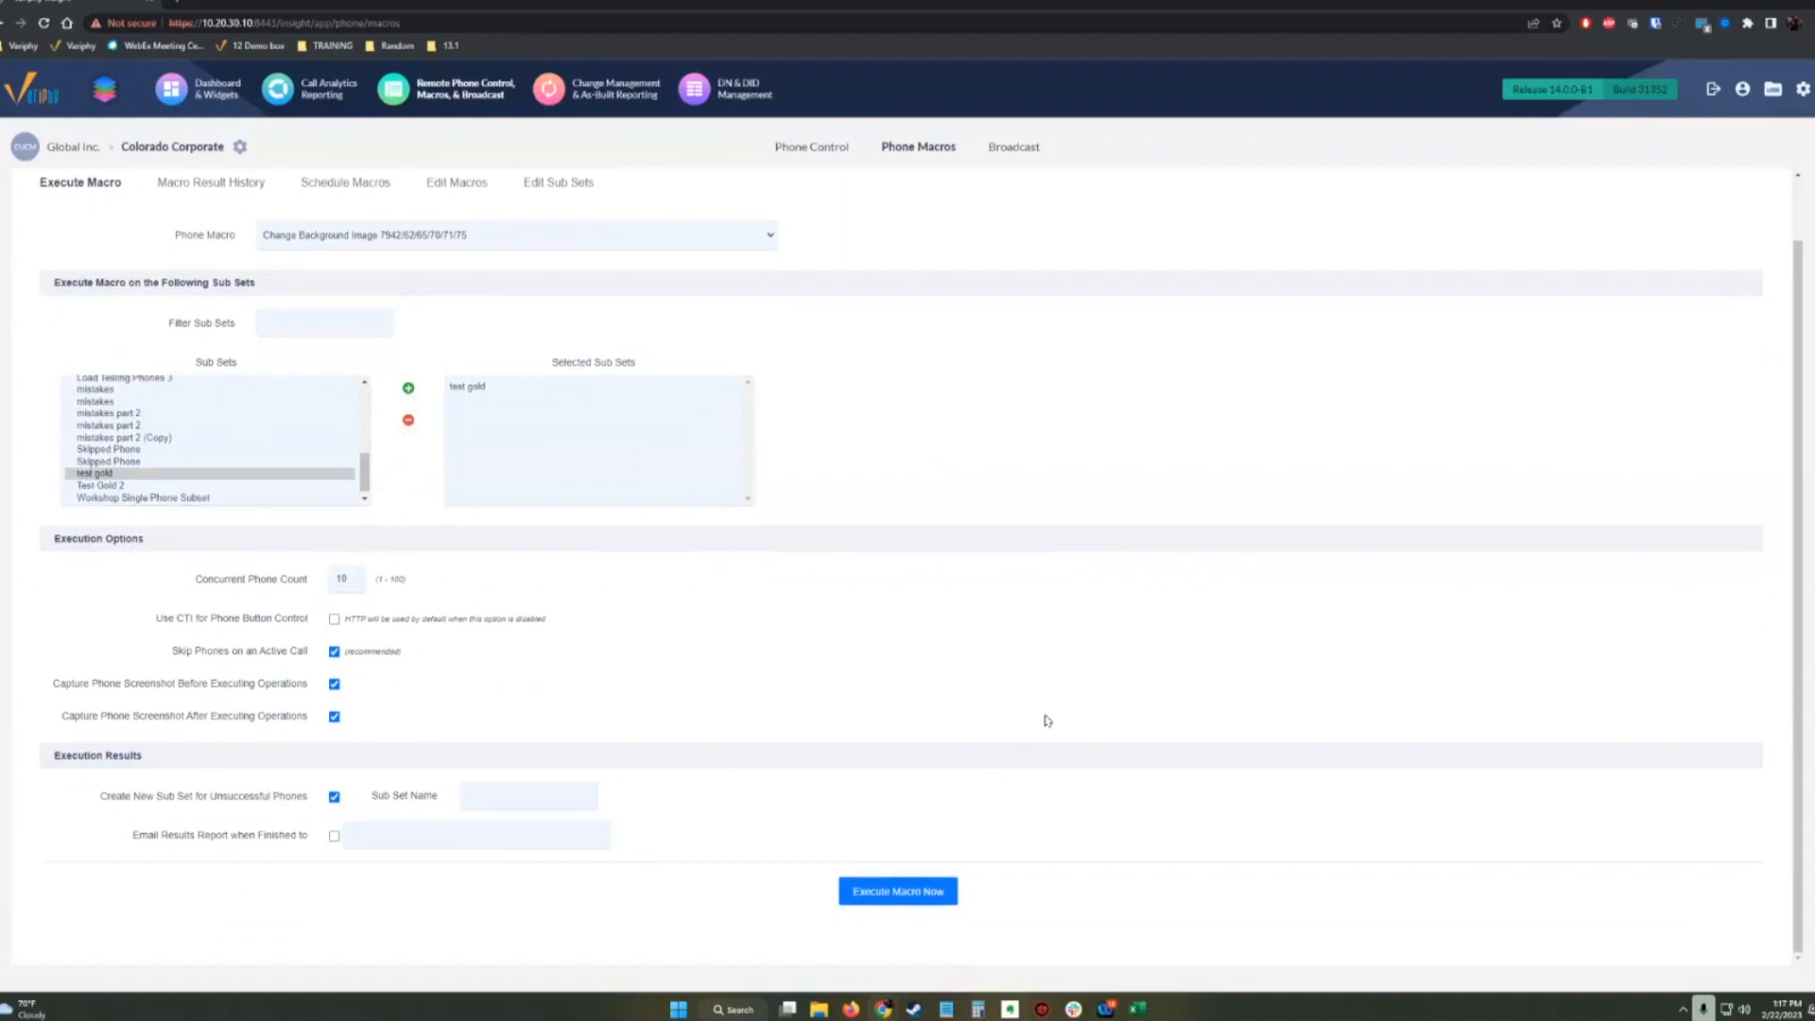
scroll(1047, 720, up, 1)
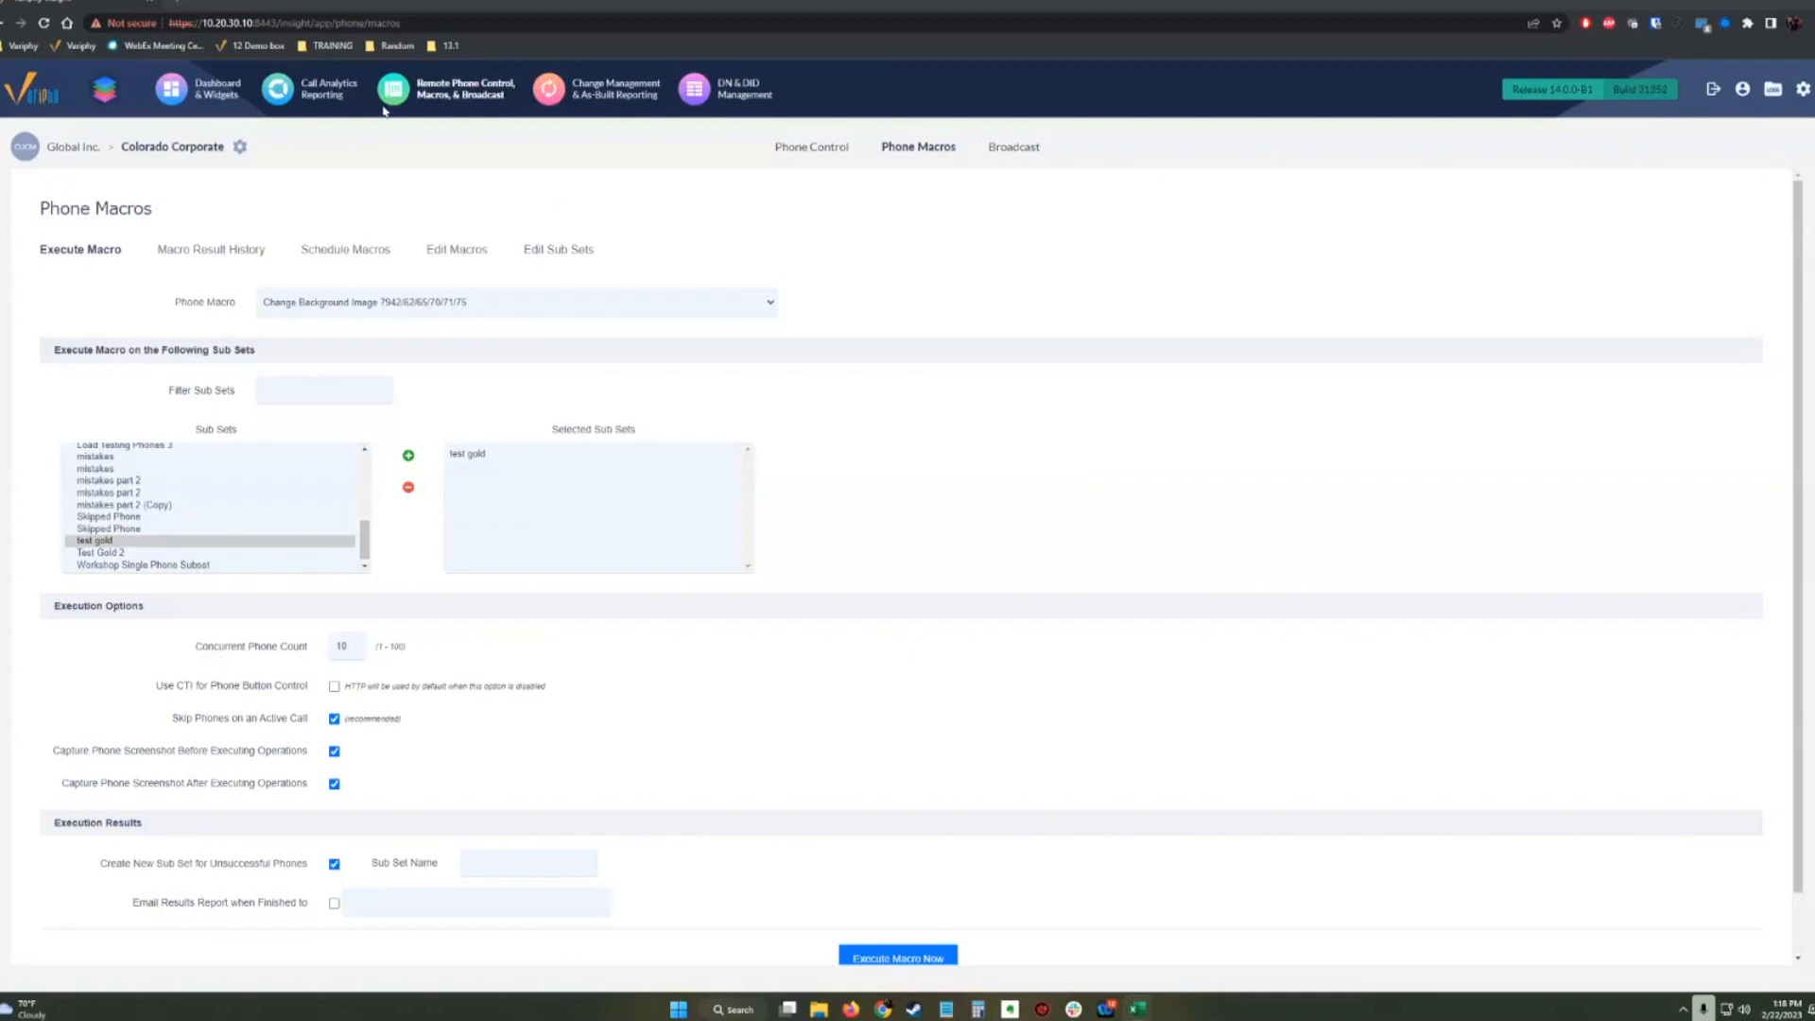
Open the Call Analytics reports, restrict the list to My Reports without shared ones, and check the report owners.
click(316, 93)
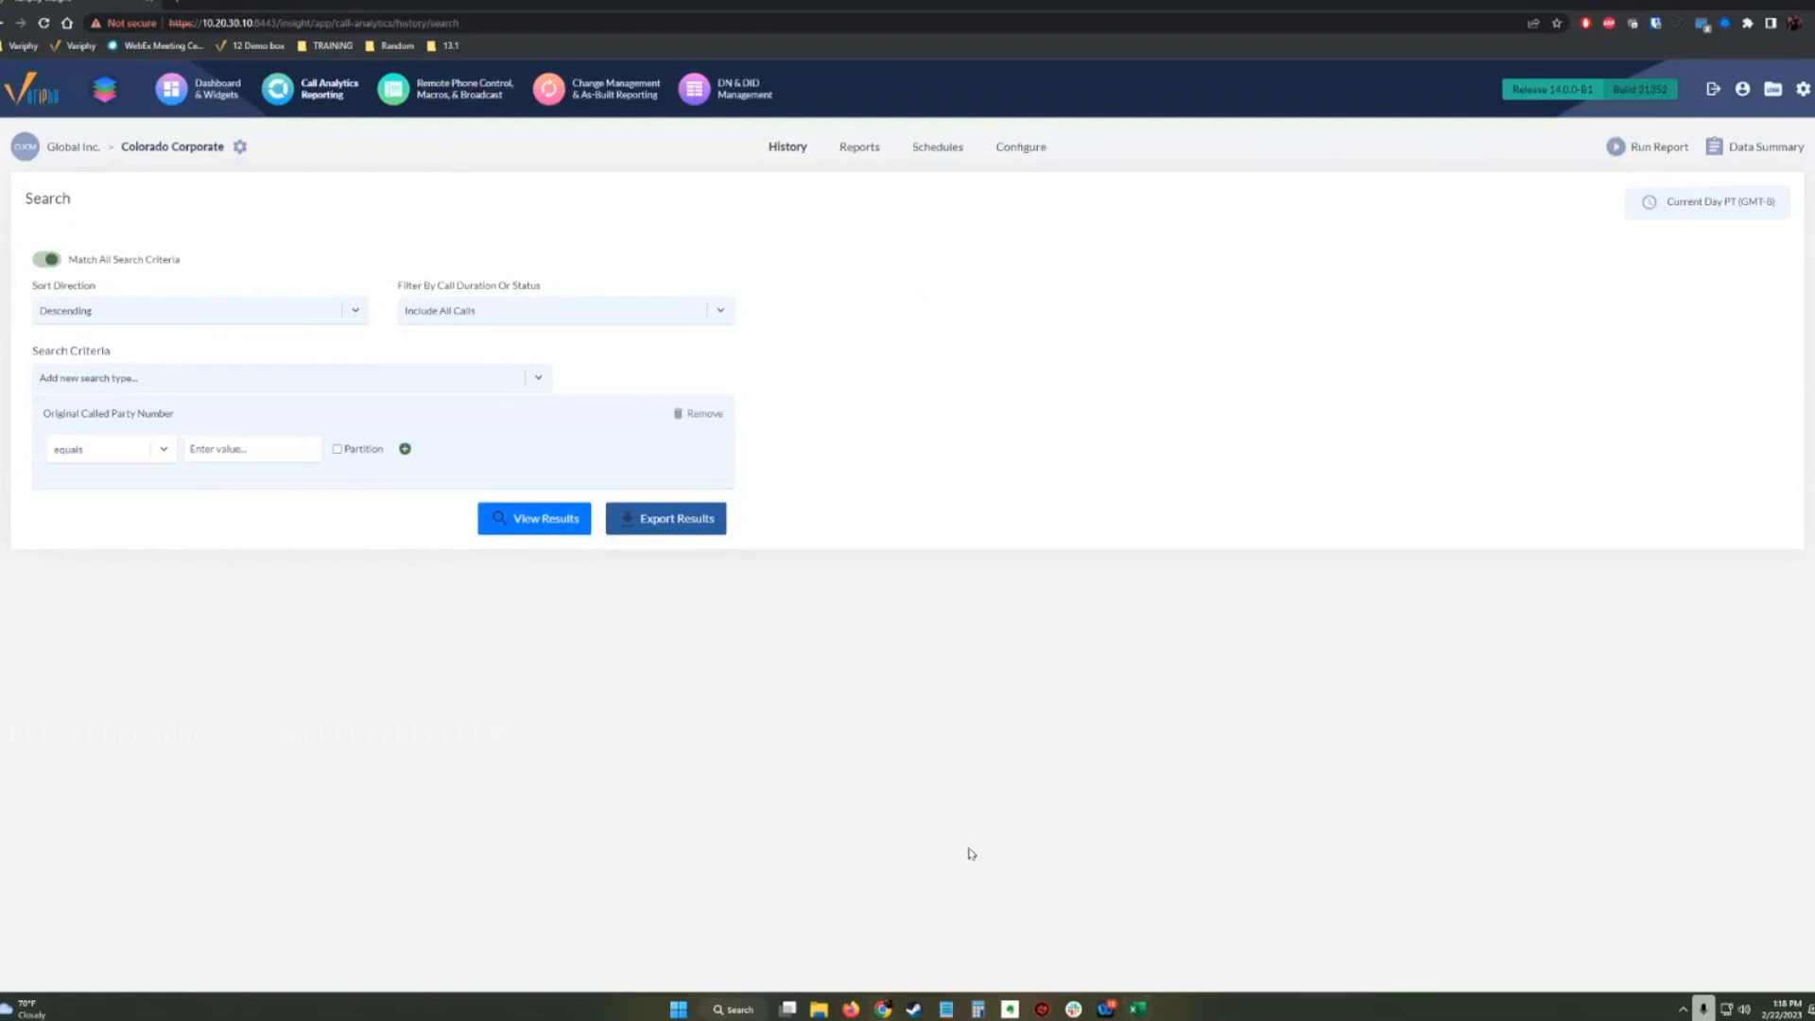
click(861, 149)
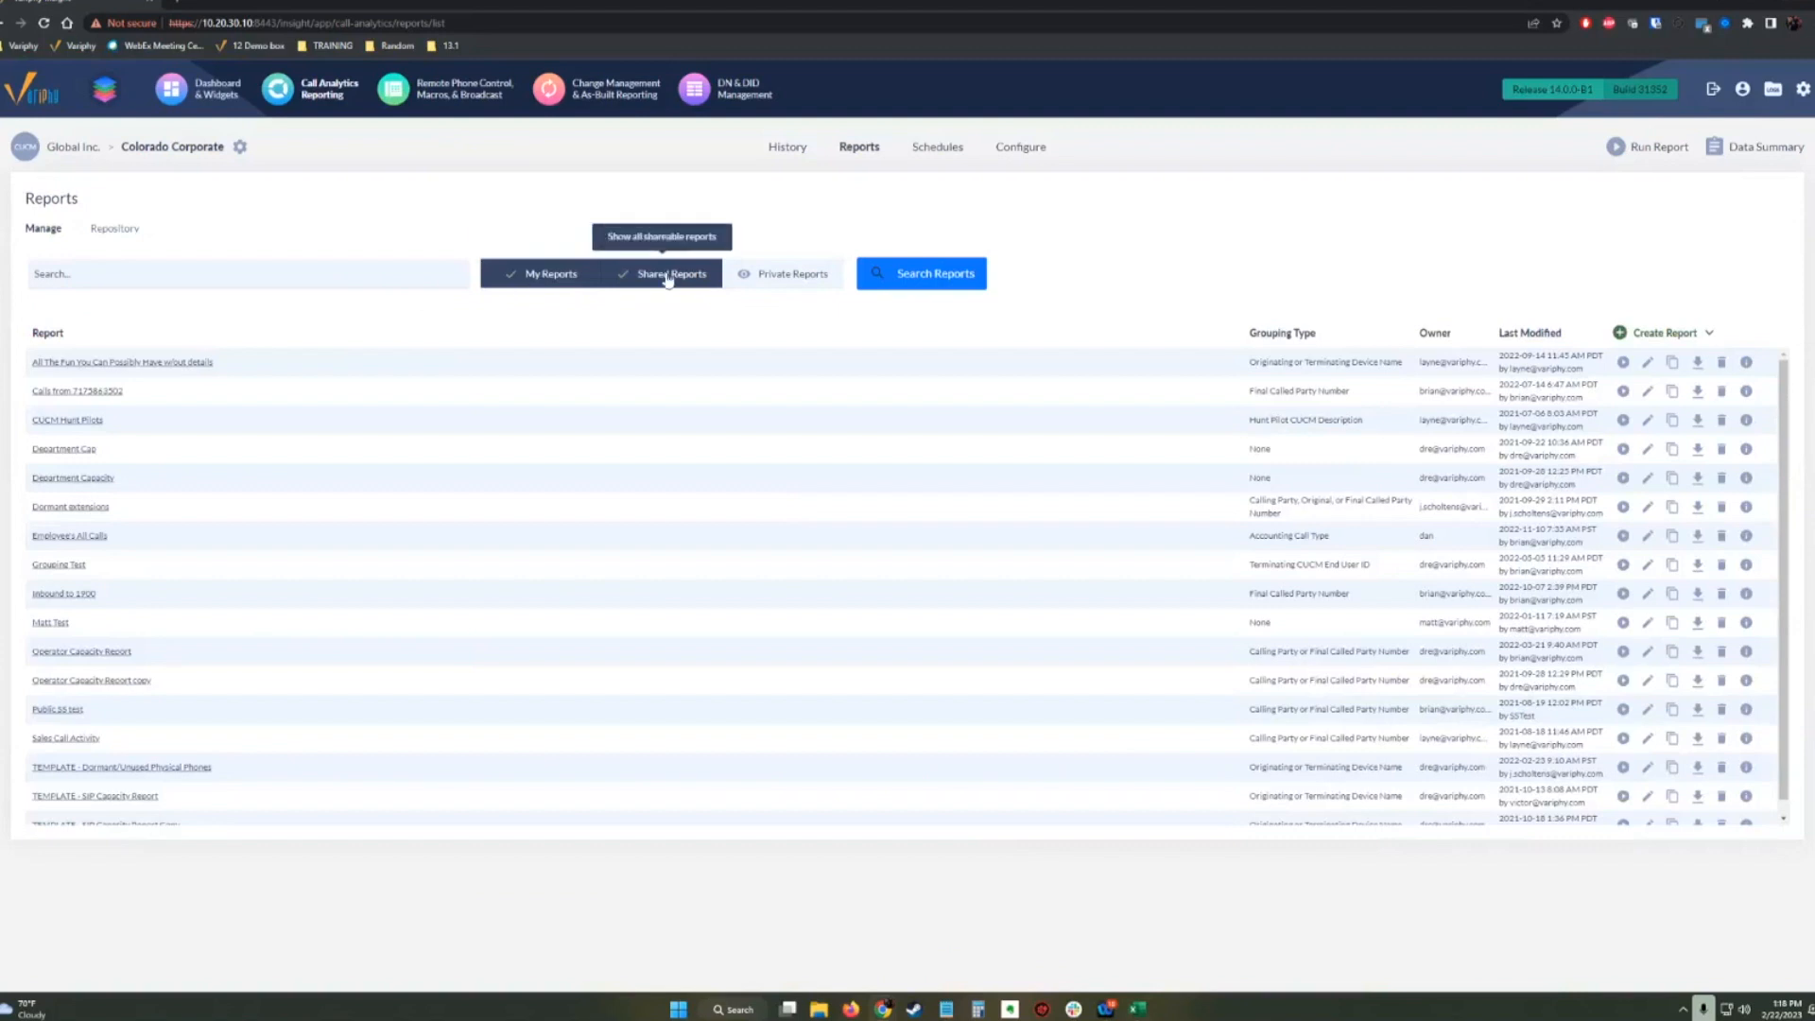
click(668, 280)
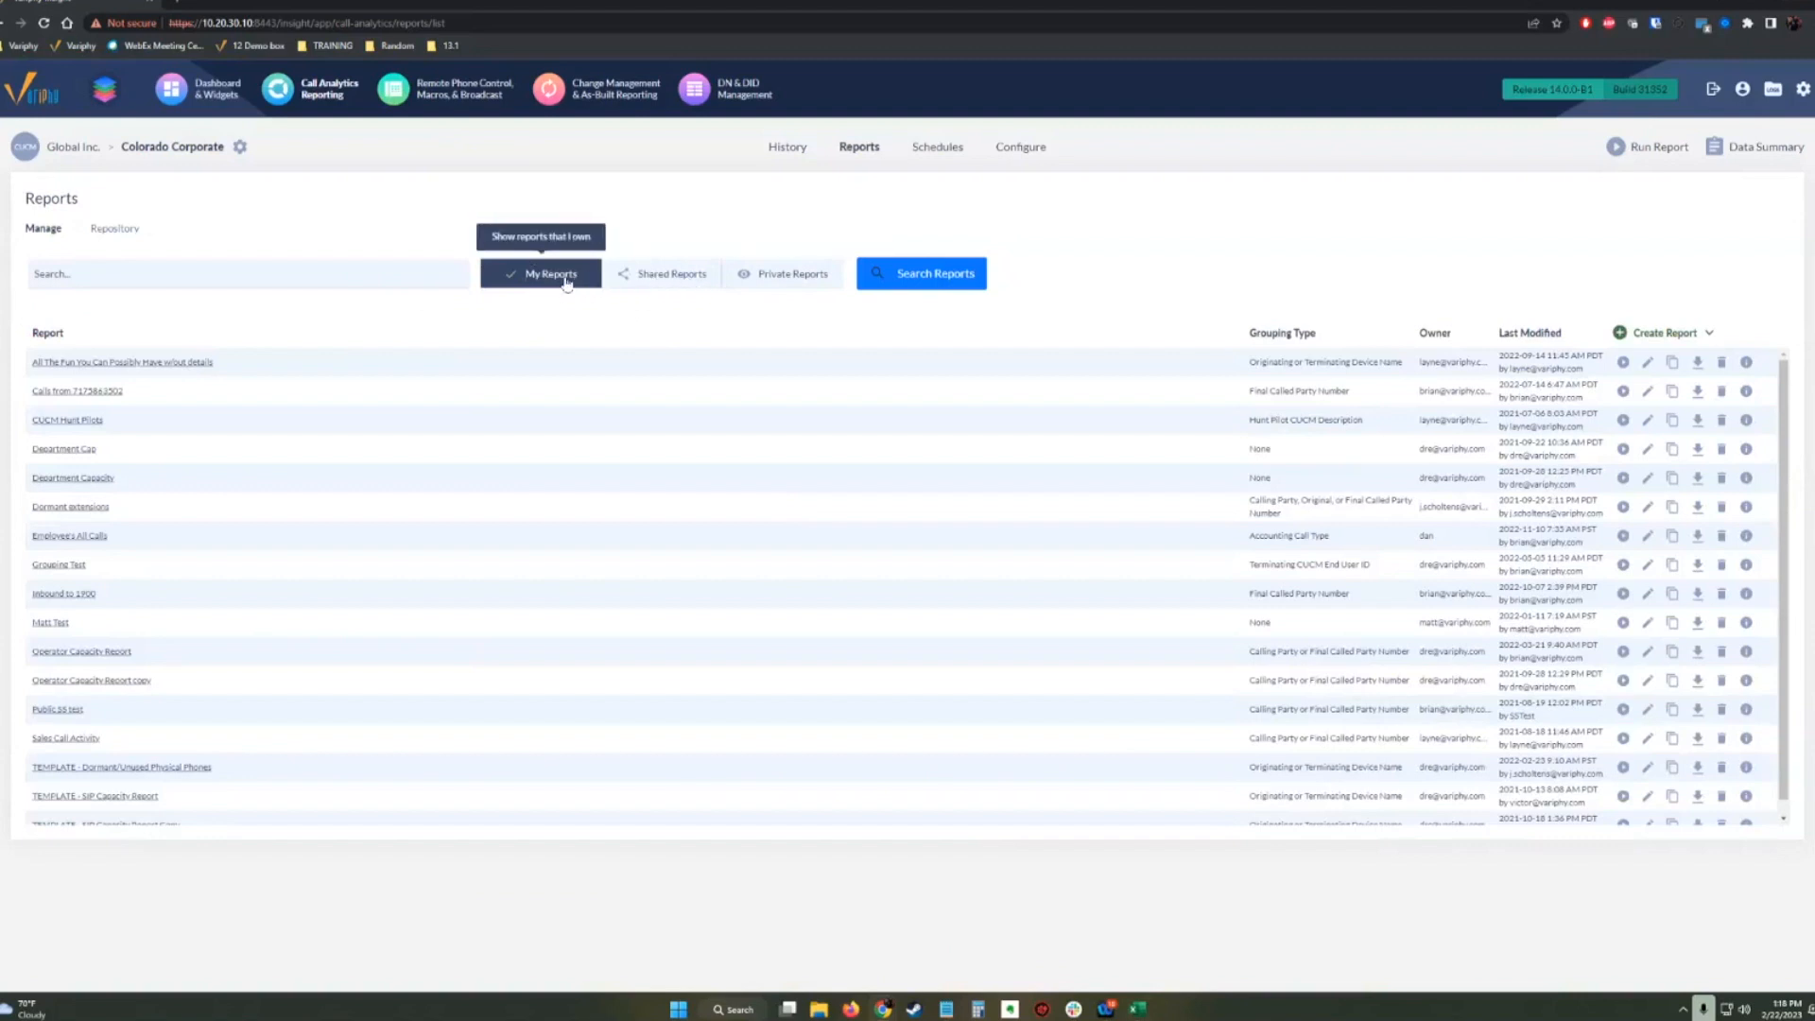
click(667, 278)
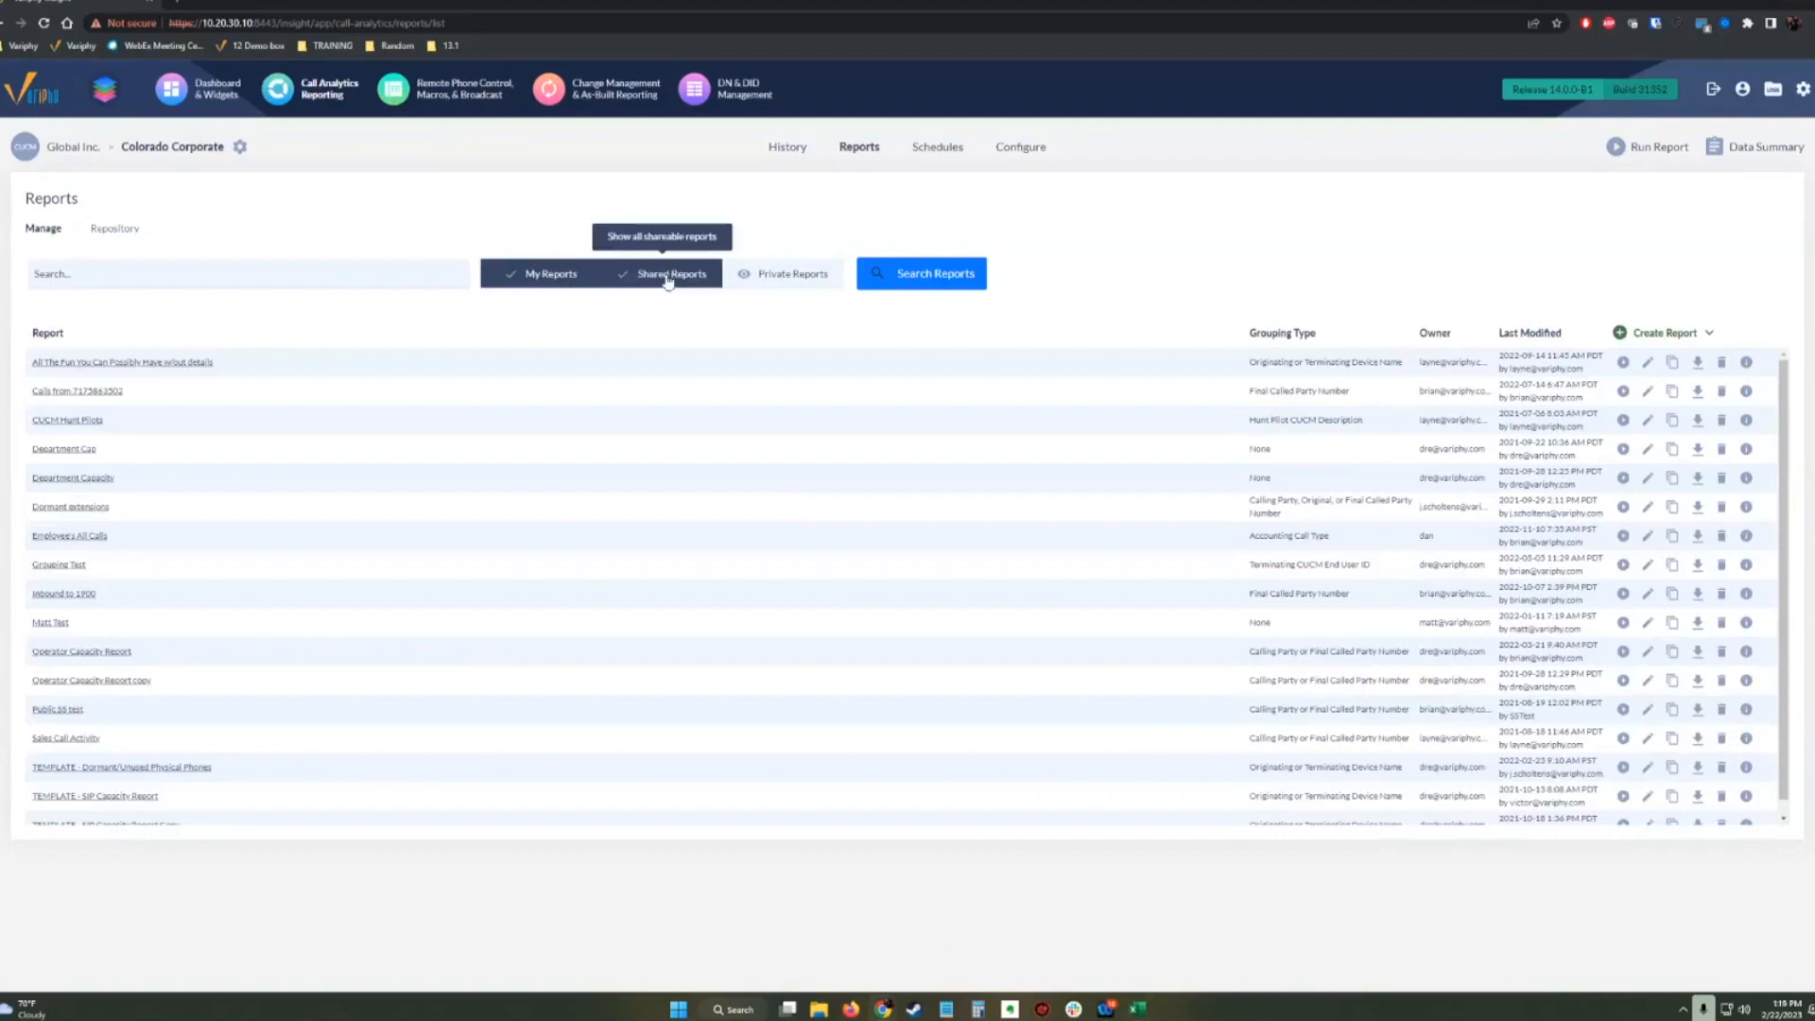
click(667, 278)
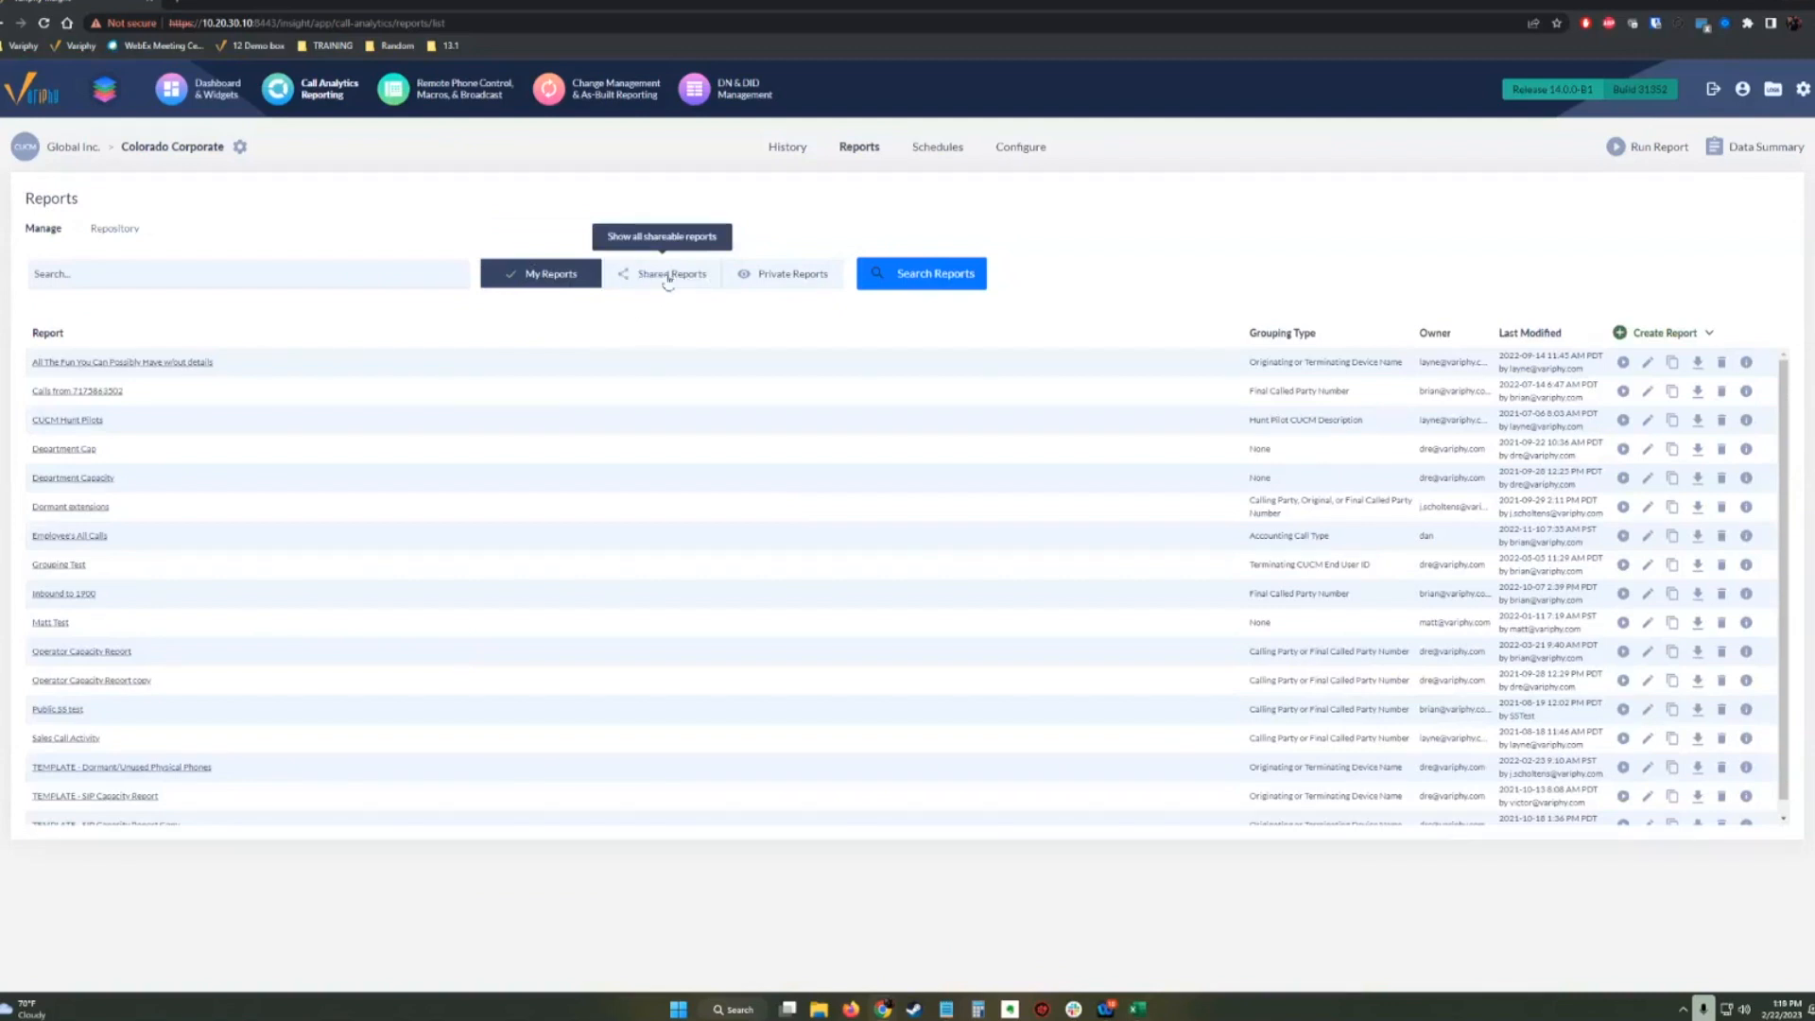
click(903, 275)
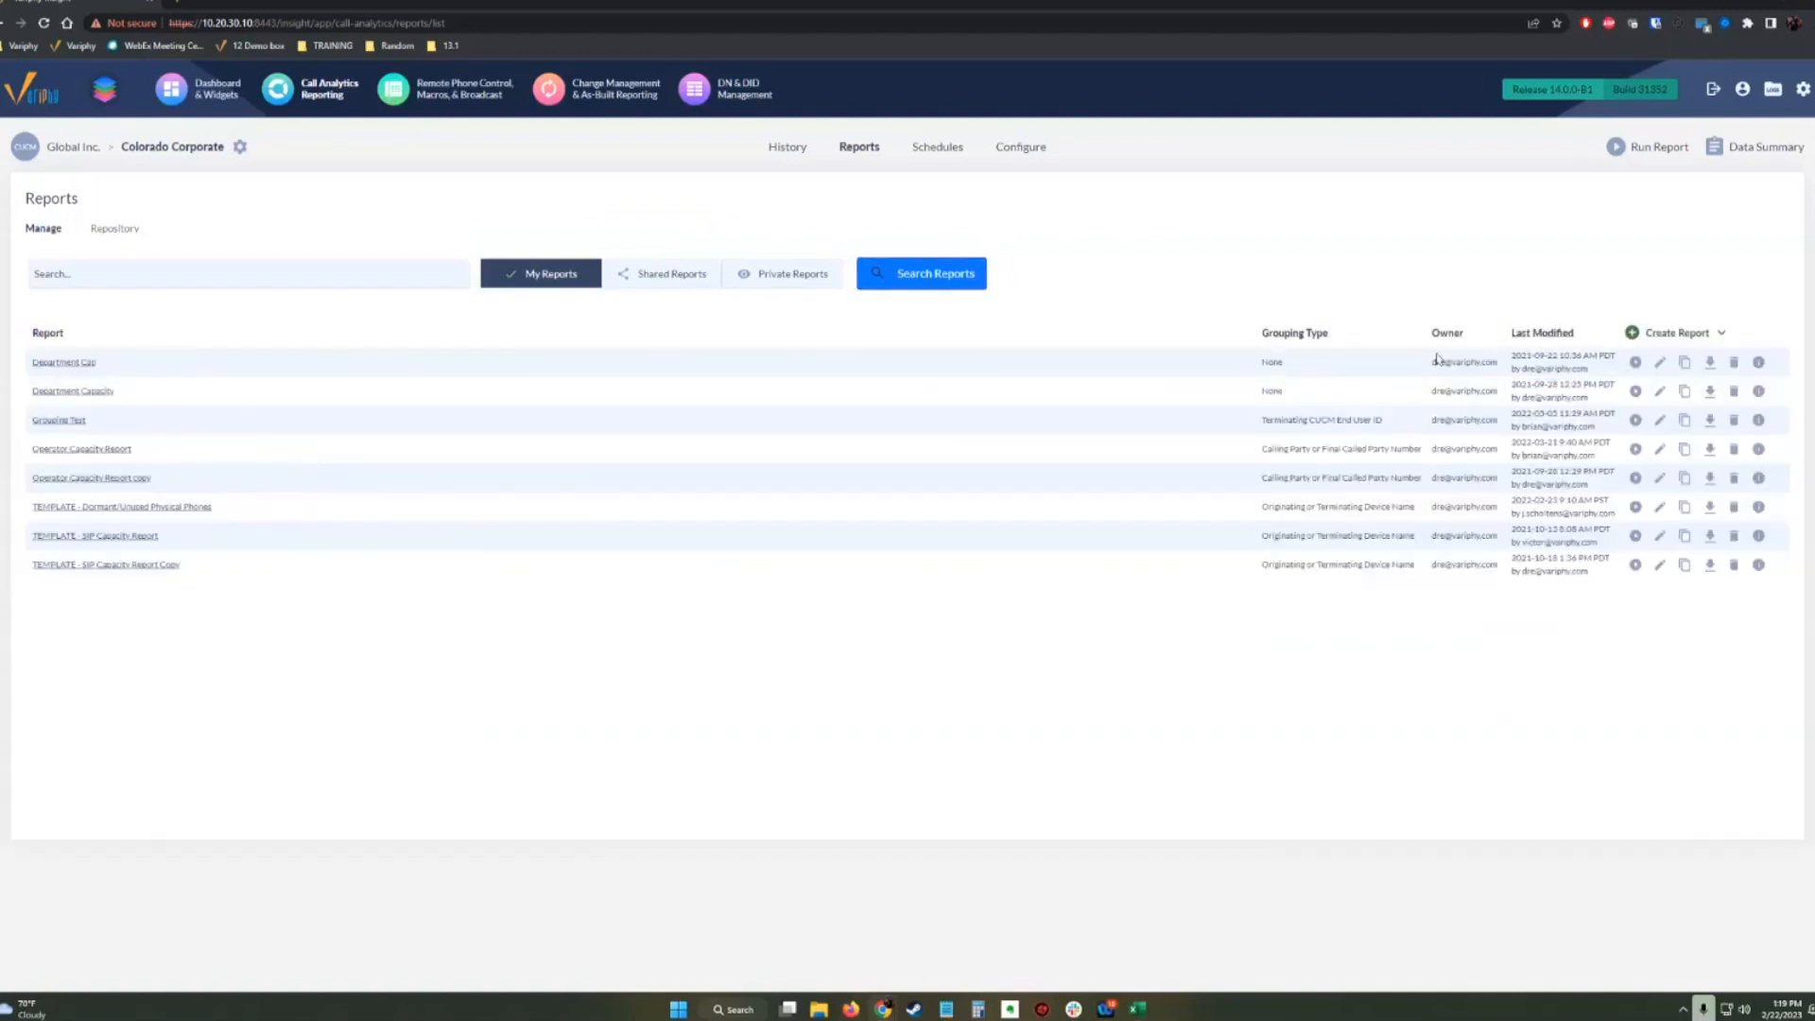
drag(1430, 362, 1500, 421)
click(1397, 648)
Include shared reports in the list again and review the Can Be Shared setting of the CUCM Hunt Pilots report.
click(673, 276)
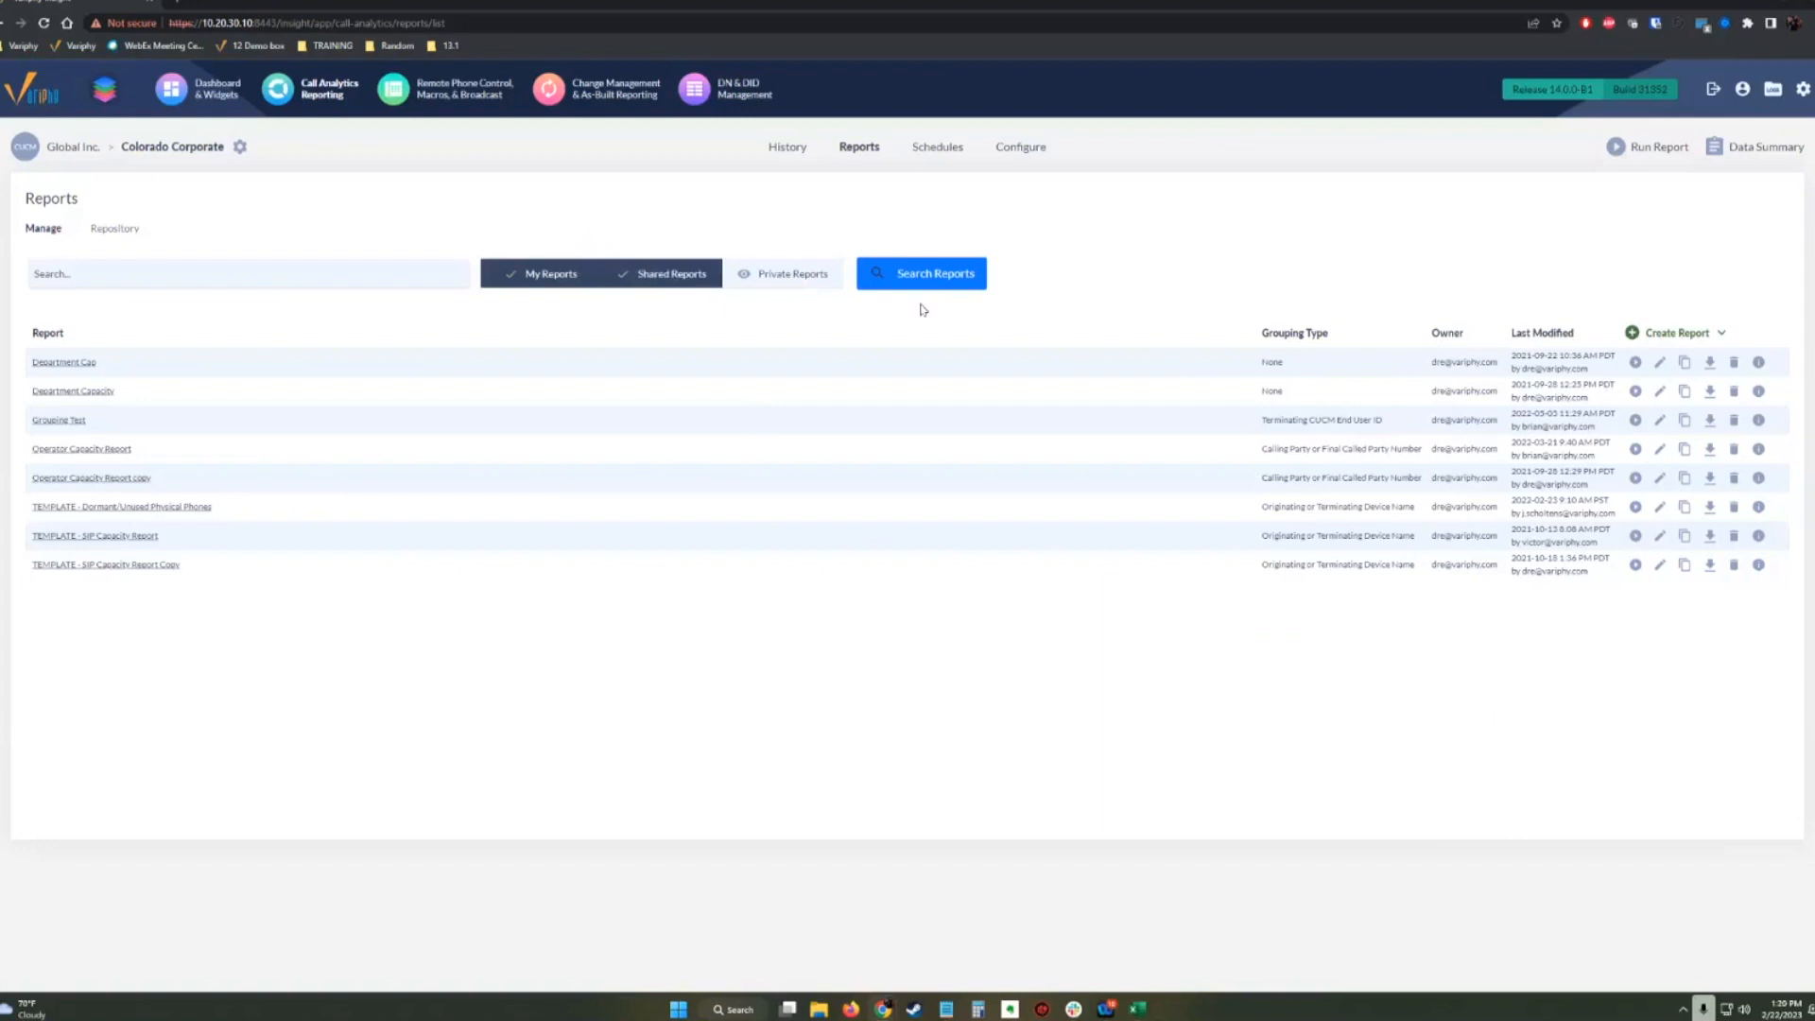
click(921, 284)
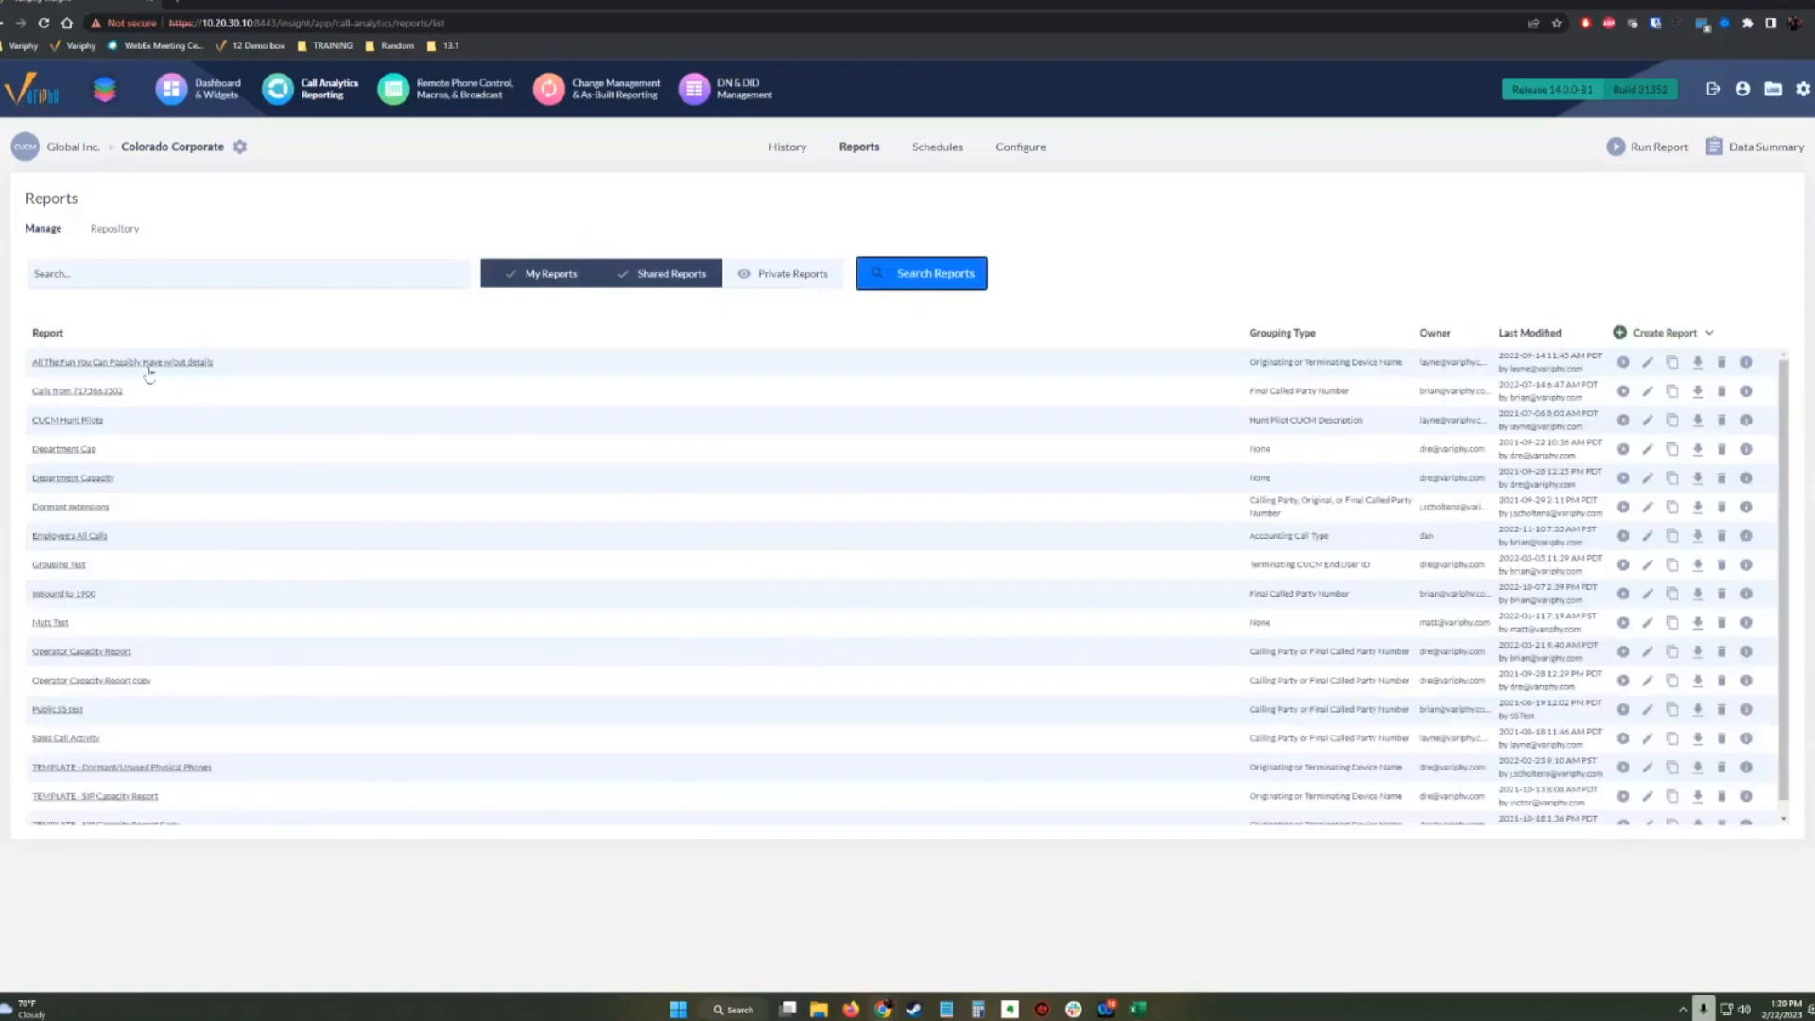
click(90, 423)
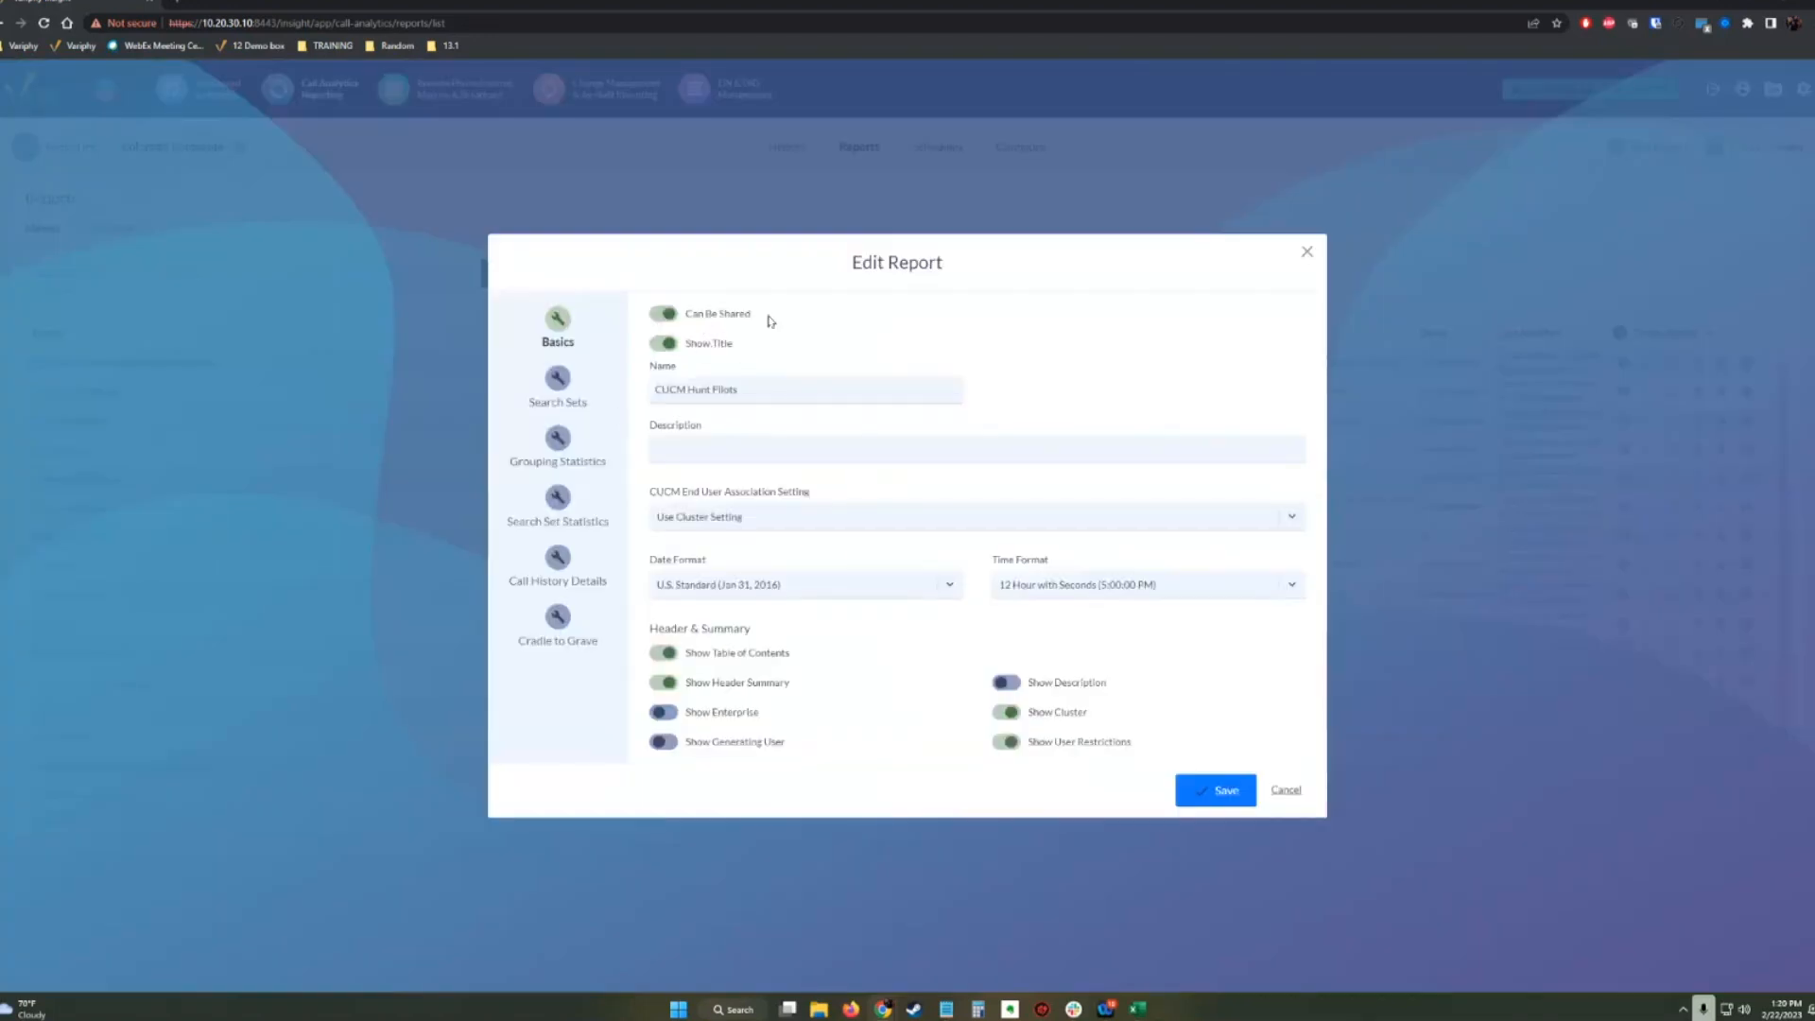
drag(756, 315, 687, 330)
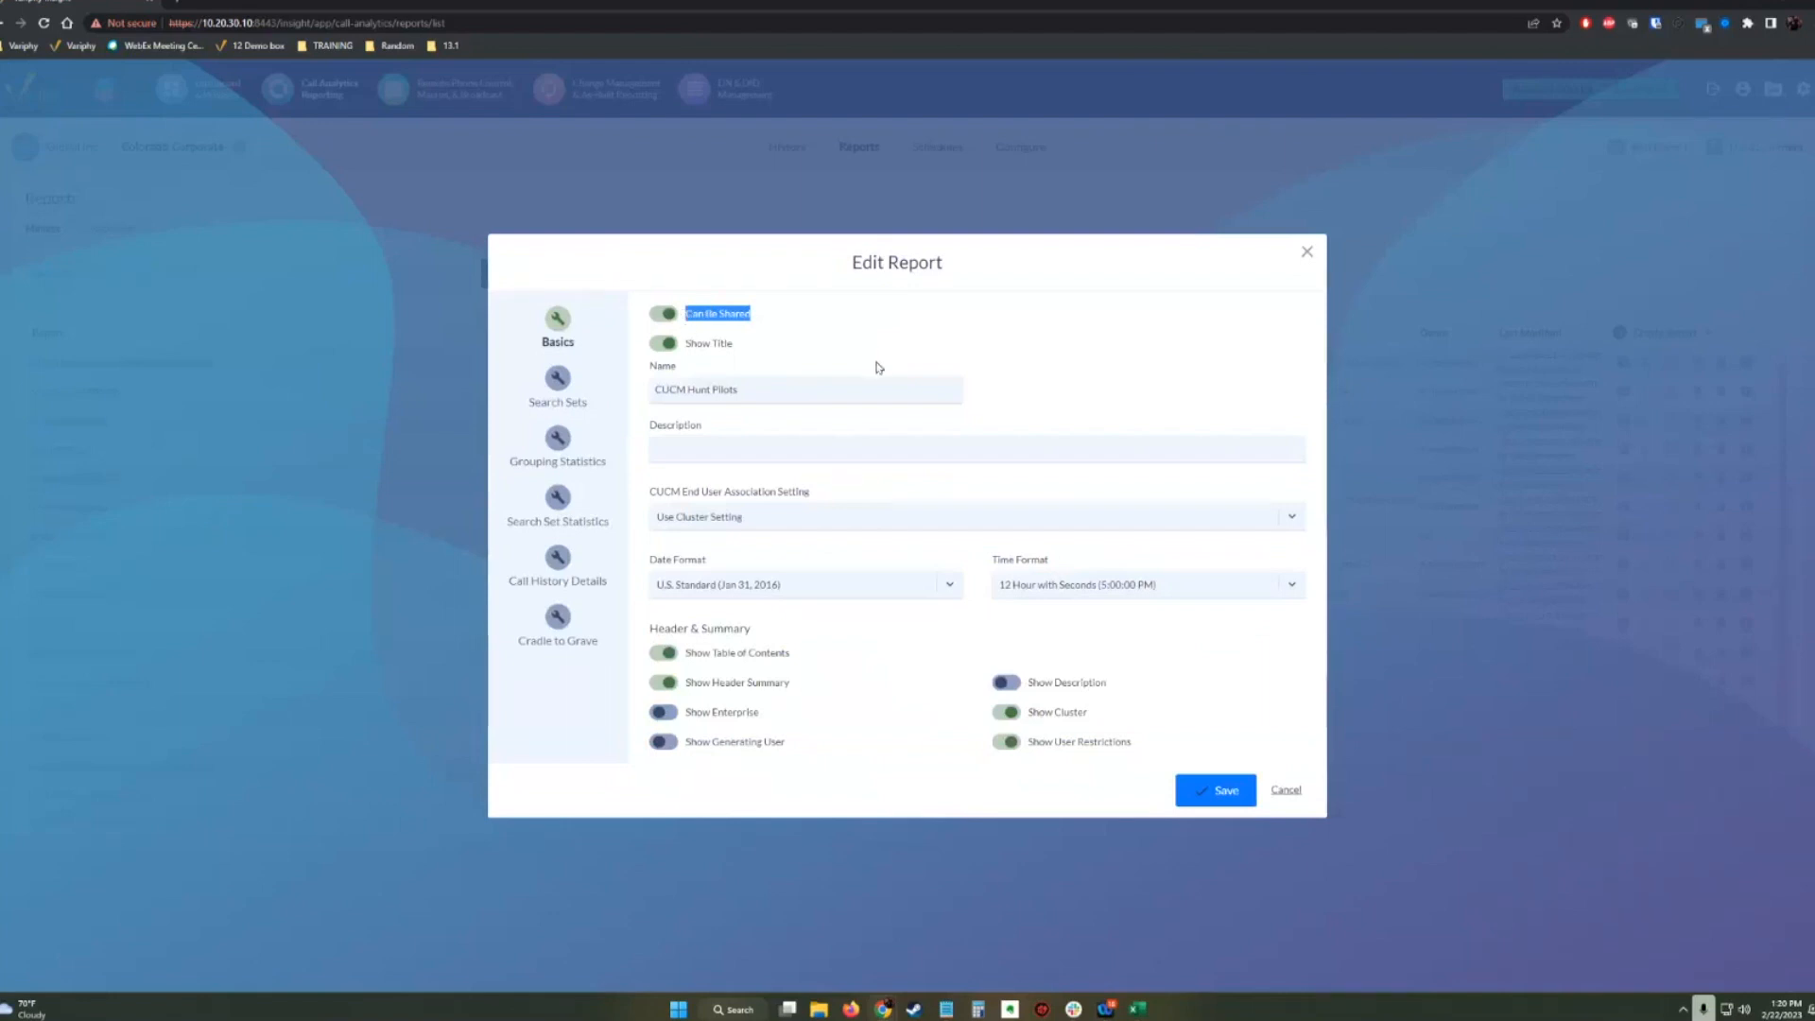
click(1288, 791)
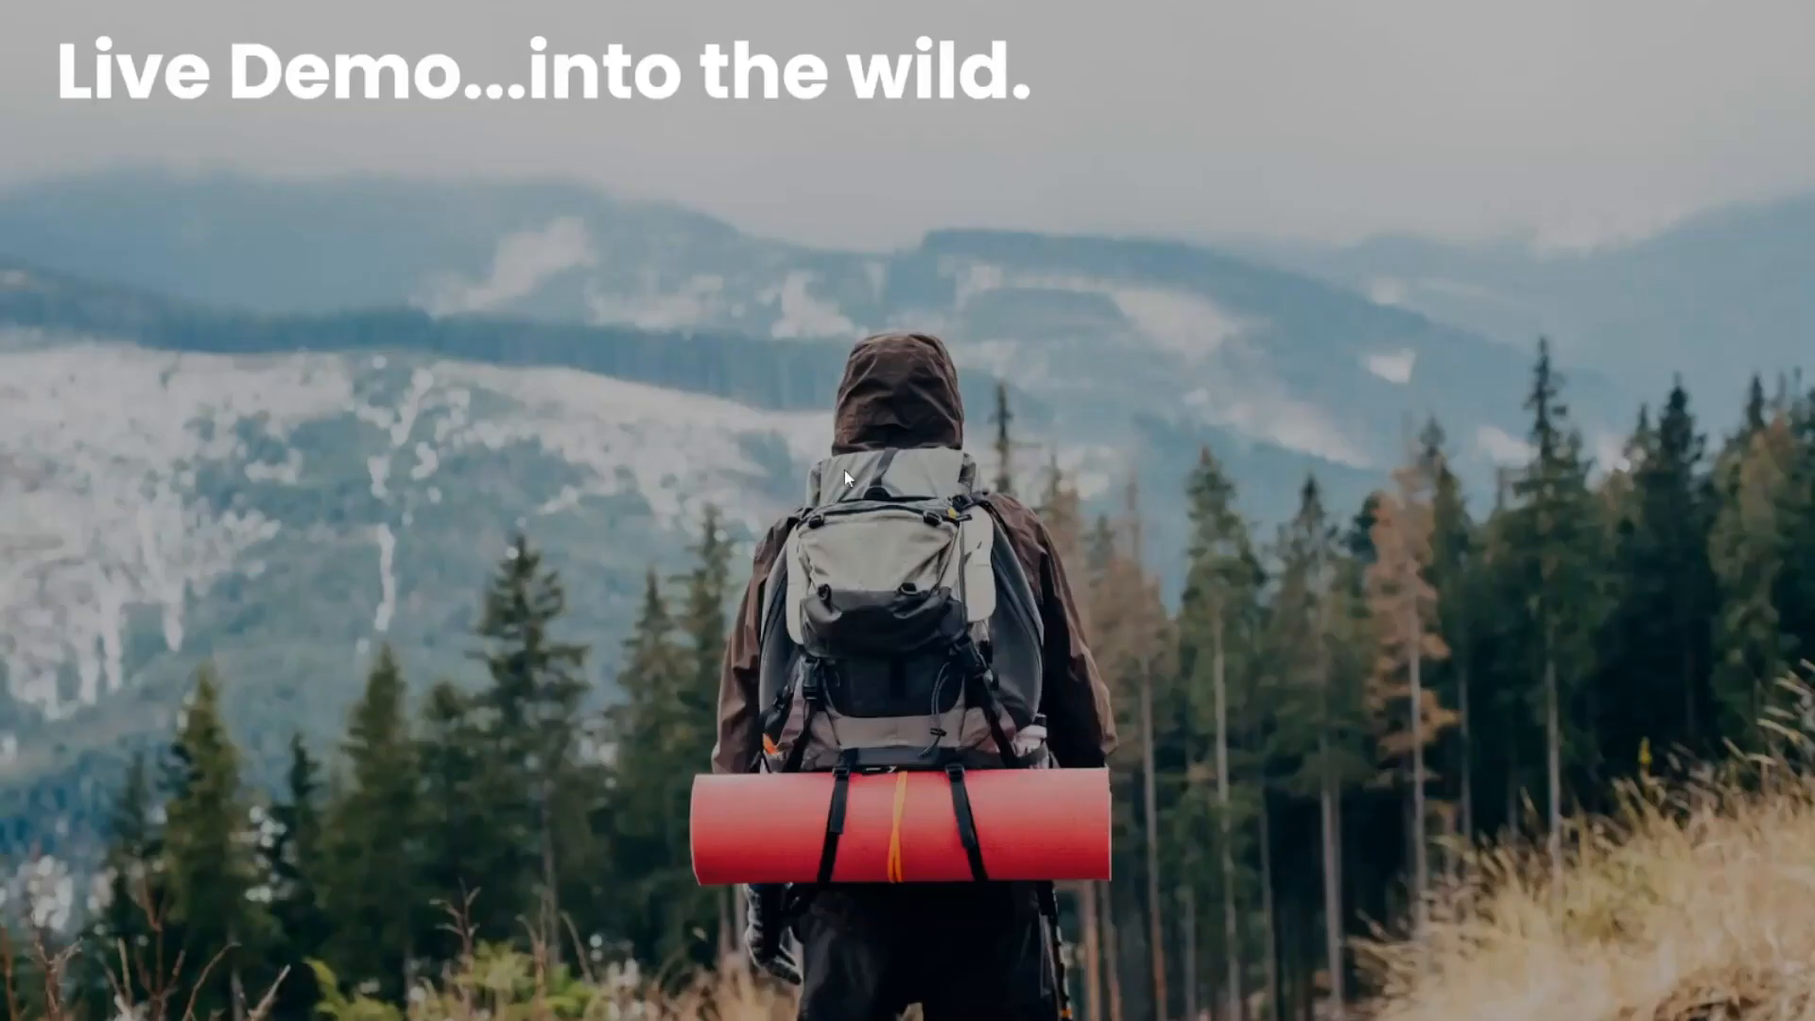
click(770, 298)
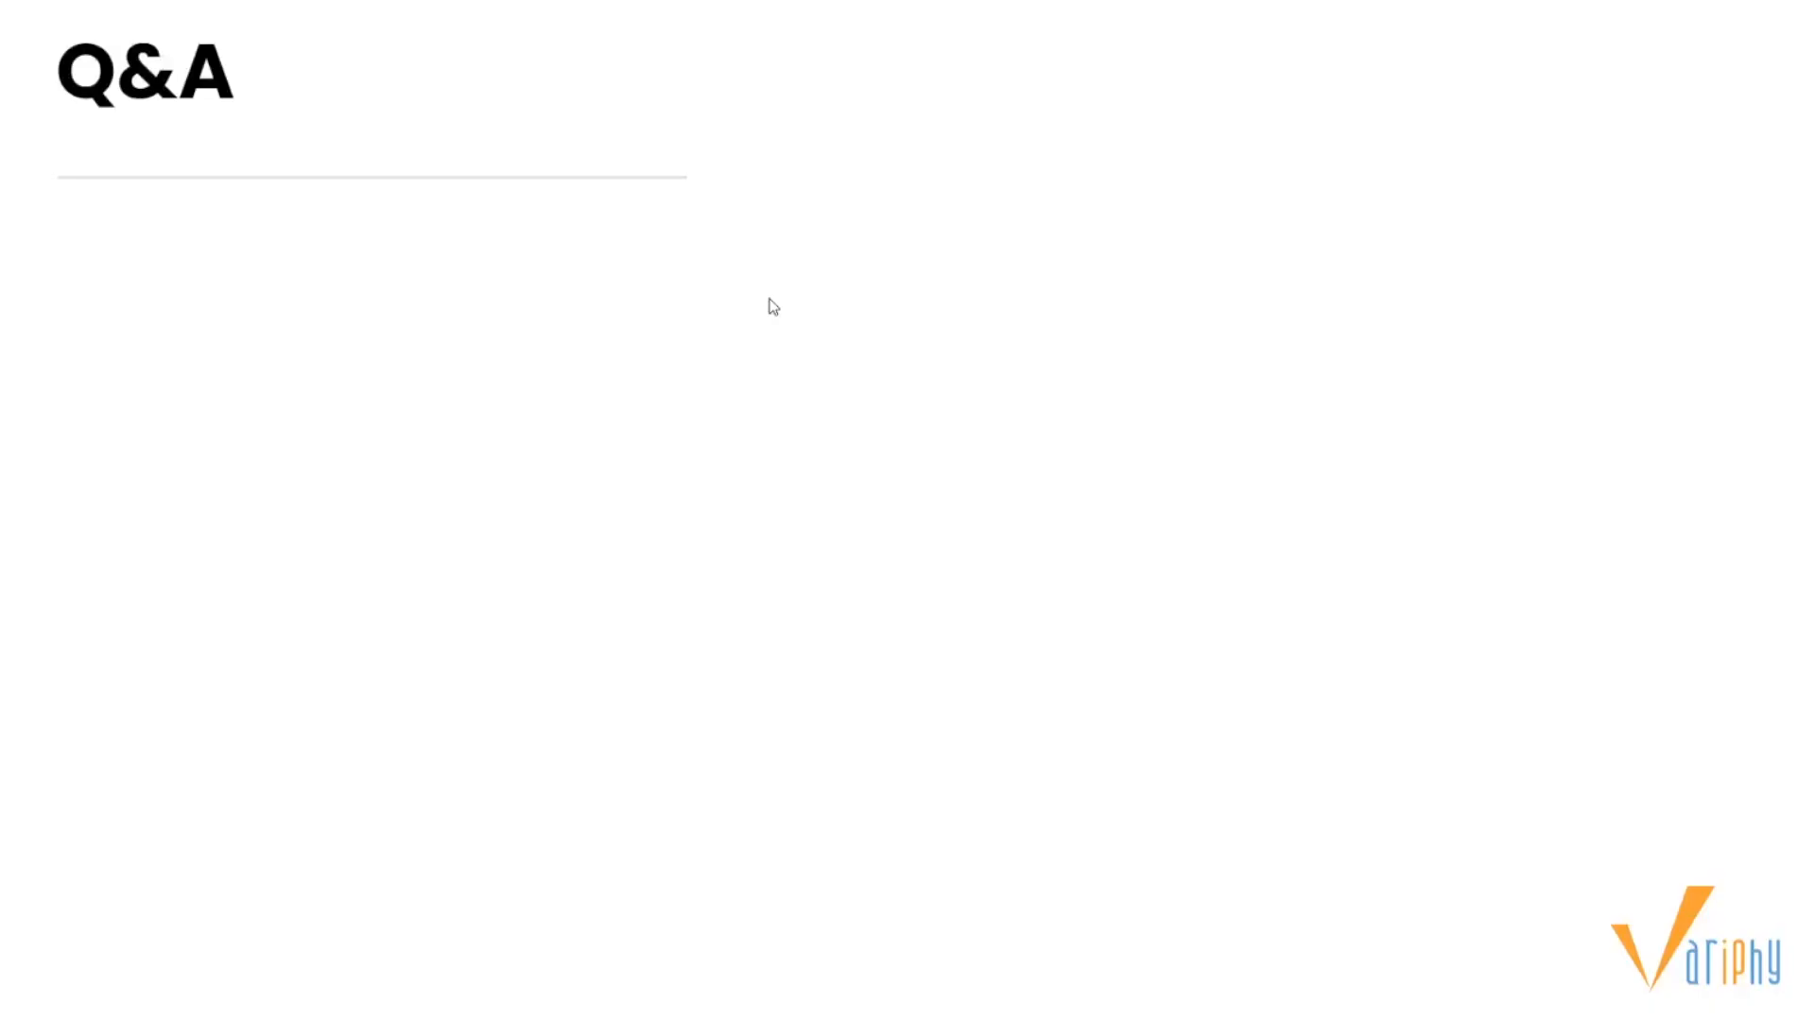
click(704, 373)
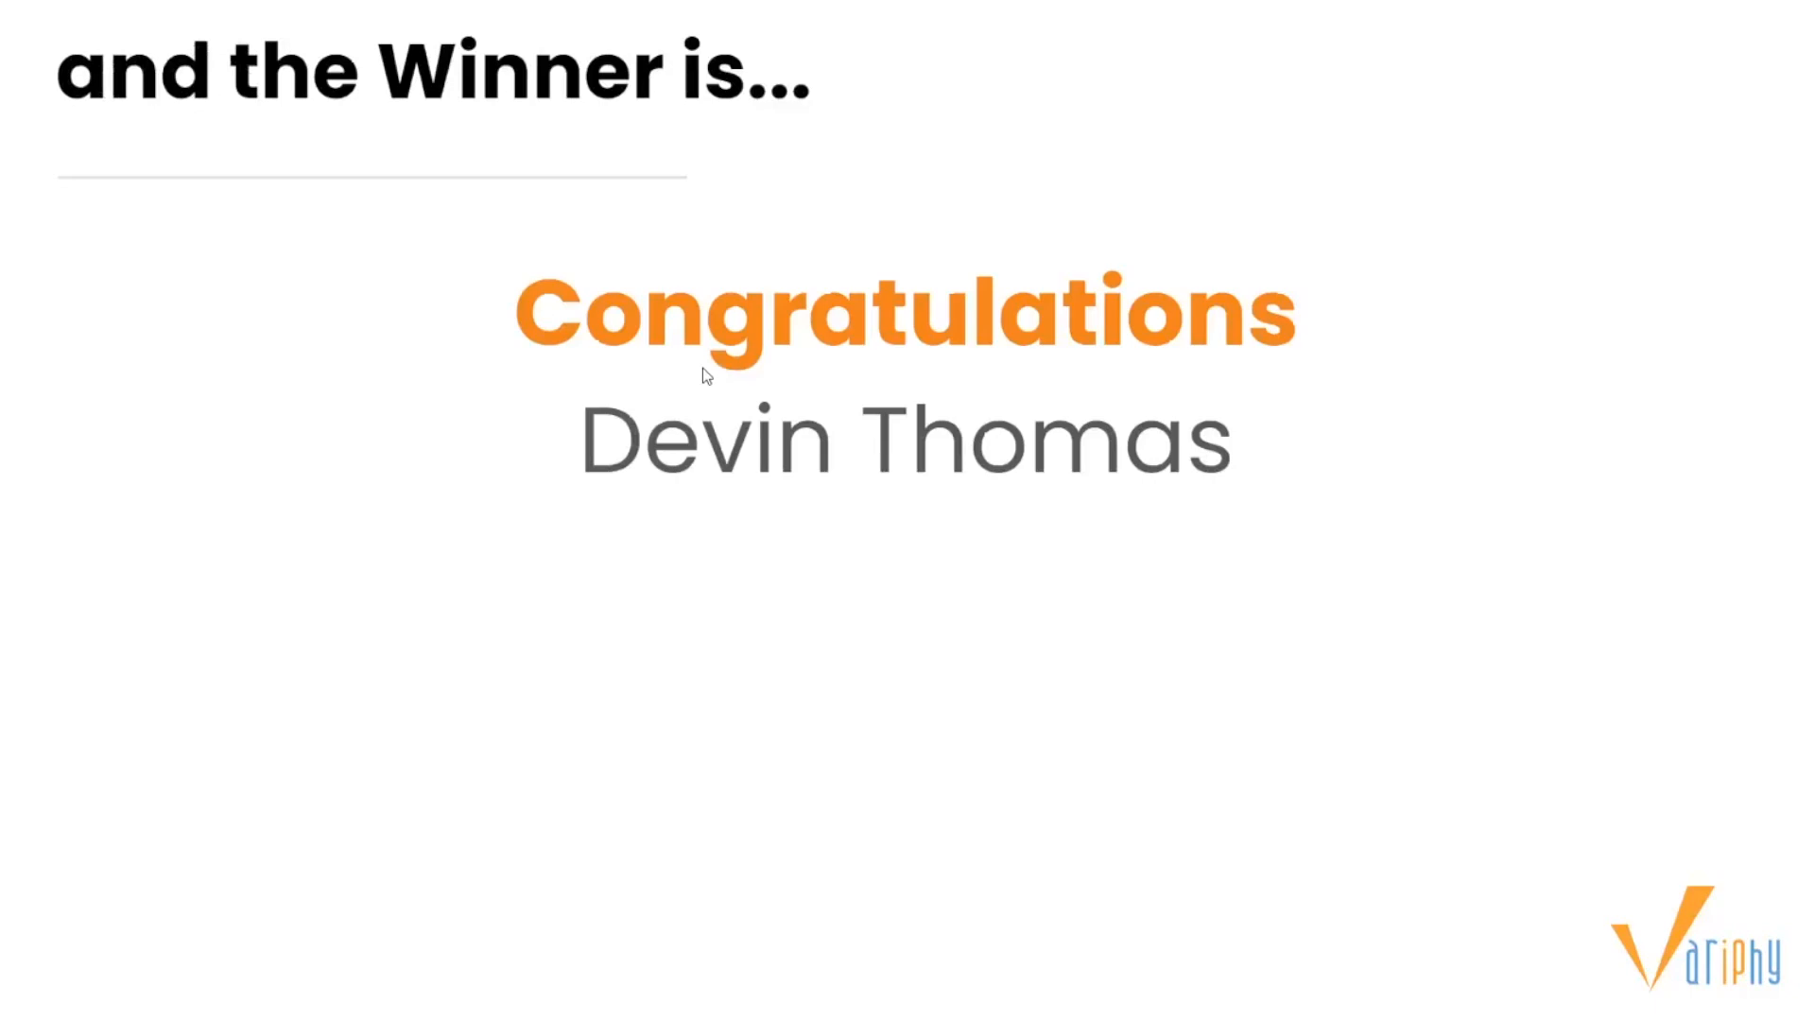